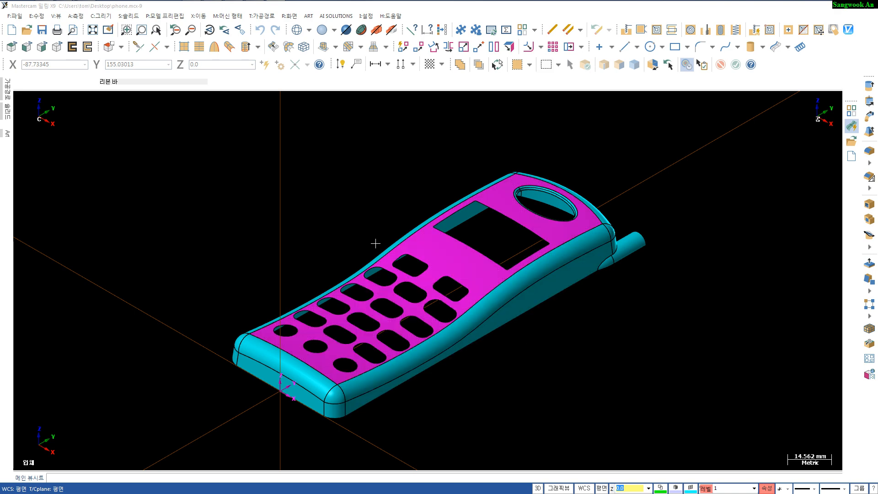
- Examine the phone model from the top, front, right side and isometric views
click(662, 314)
key(alt+1)
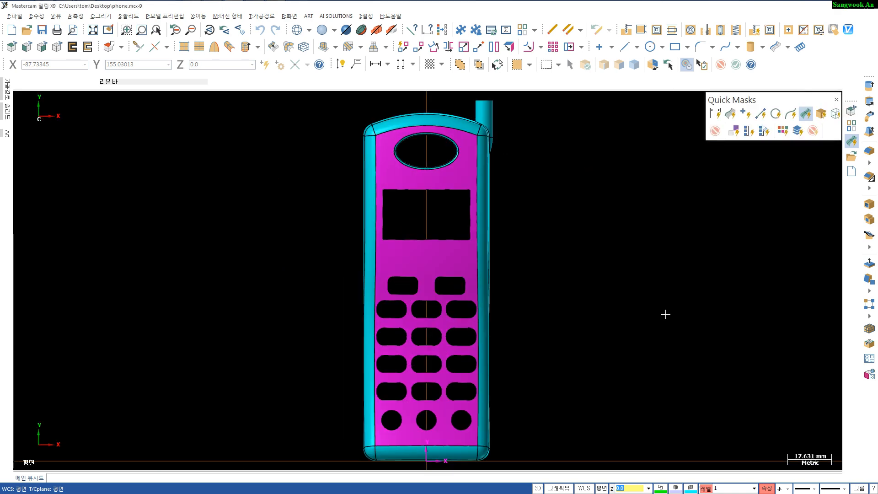
click(662, 314)
key(alt+2)
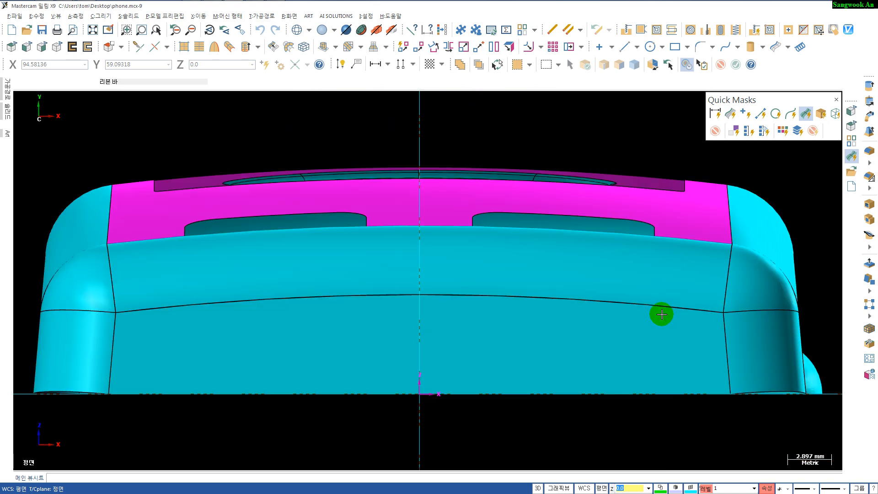
scroll(661, 314, down, 4)
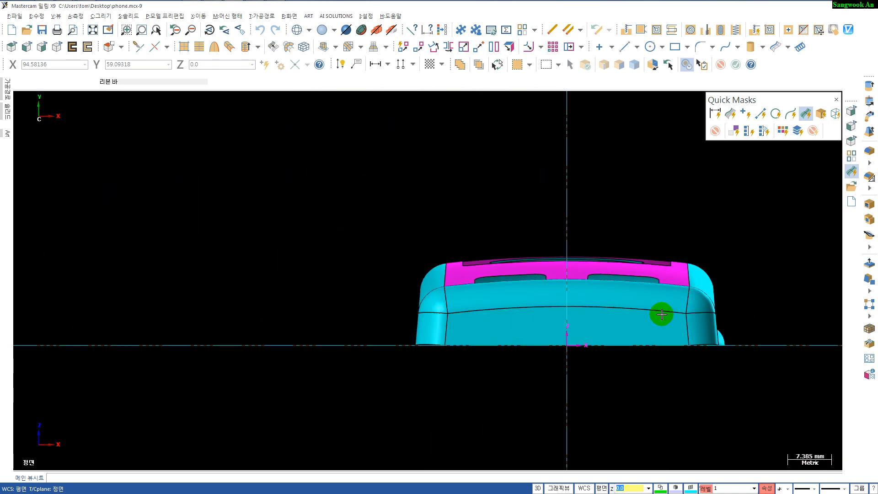
key(alt+5)
scroll(661, 313, down, 2)
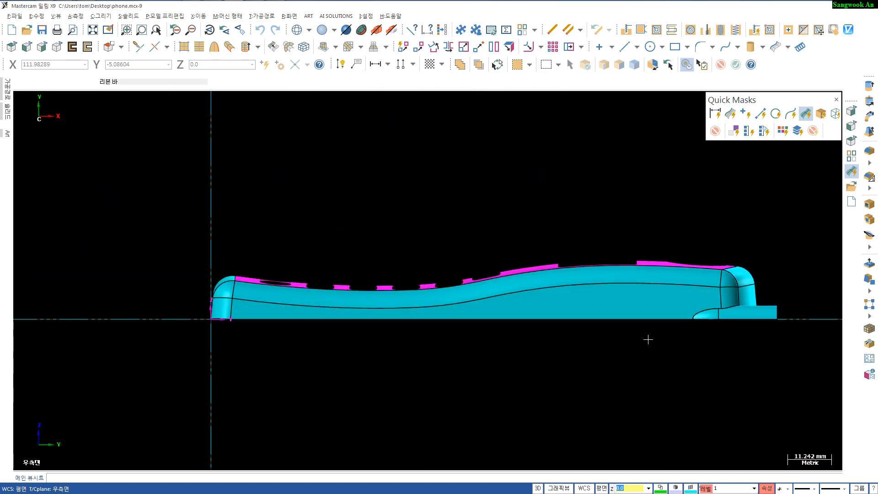
key(alt+7)
middle_drag(624, 339, 591, 320)
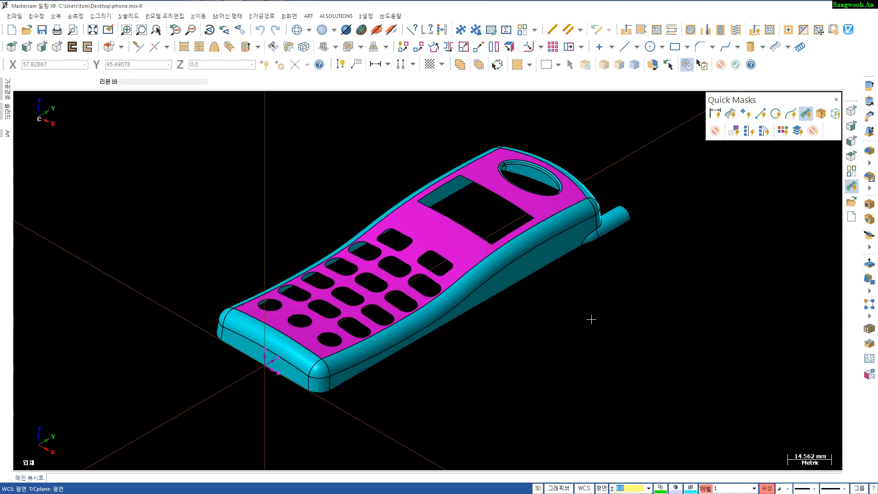
- Start a new file without saving changes to phone.mcx-9
click(12, 31)
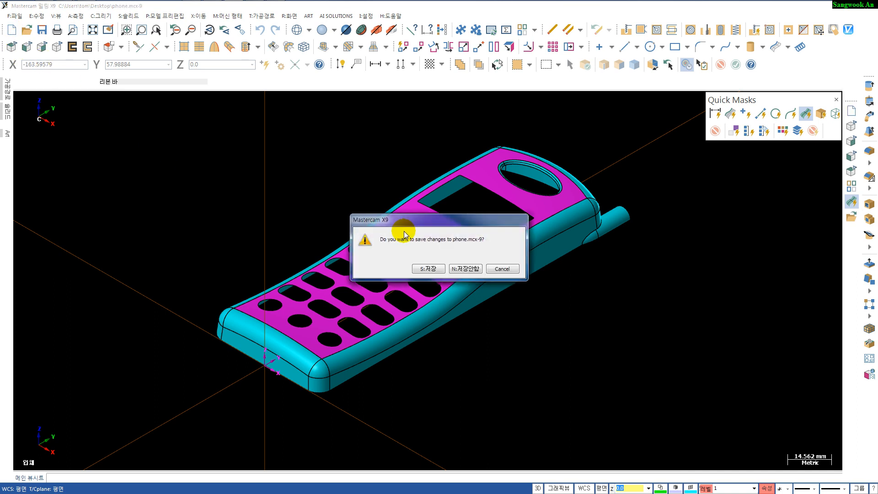
click(475, 270)
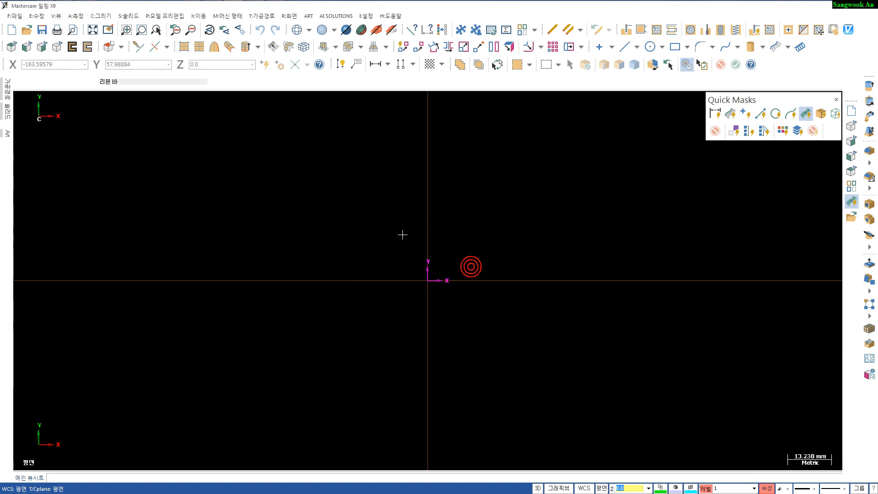
- Draw a 51 by 140 mm rectangle anchored at its bottom-middle point on the origin
middle_drag(402, 249, 392, 317)
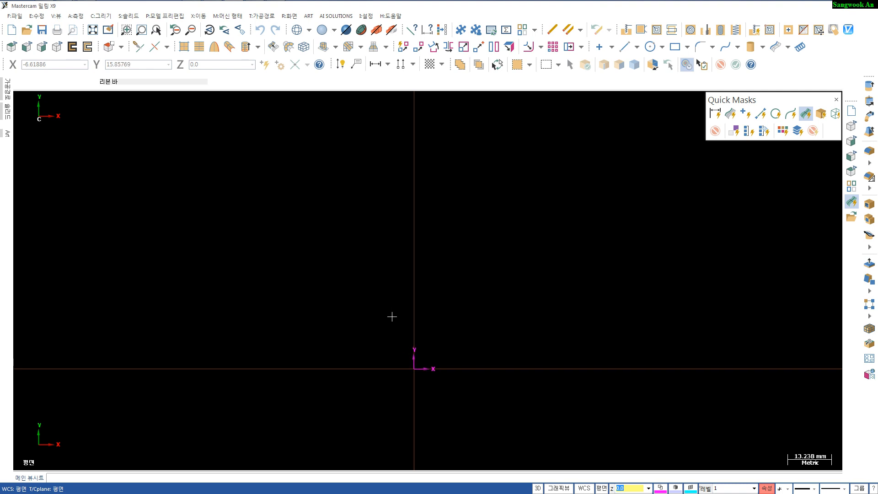
key(r)
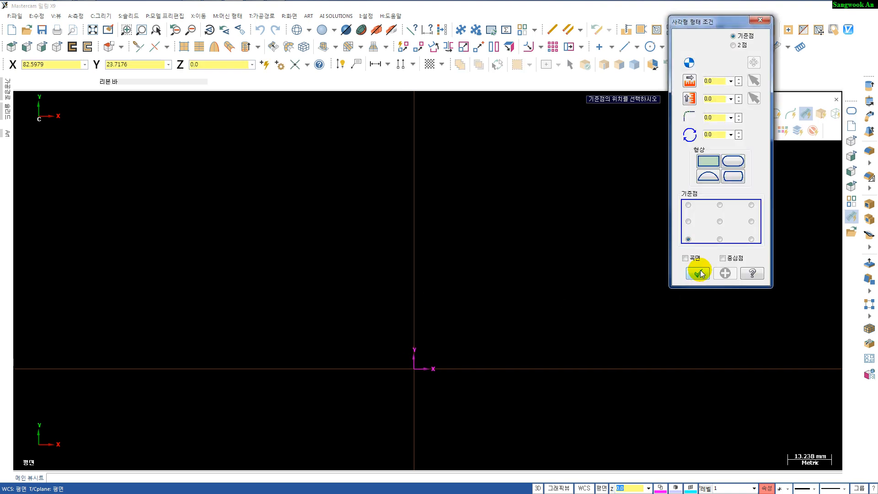
double_click(717, 82)
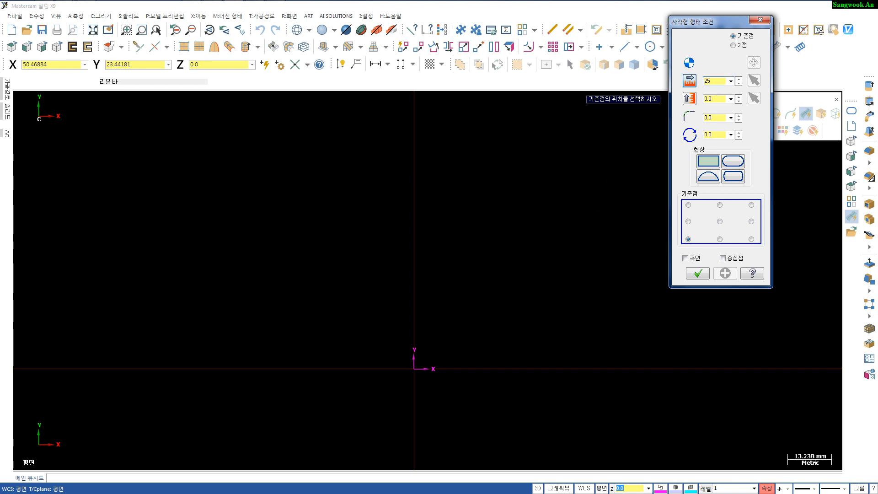
text(25.5*2)
key(Tab)
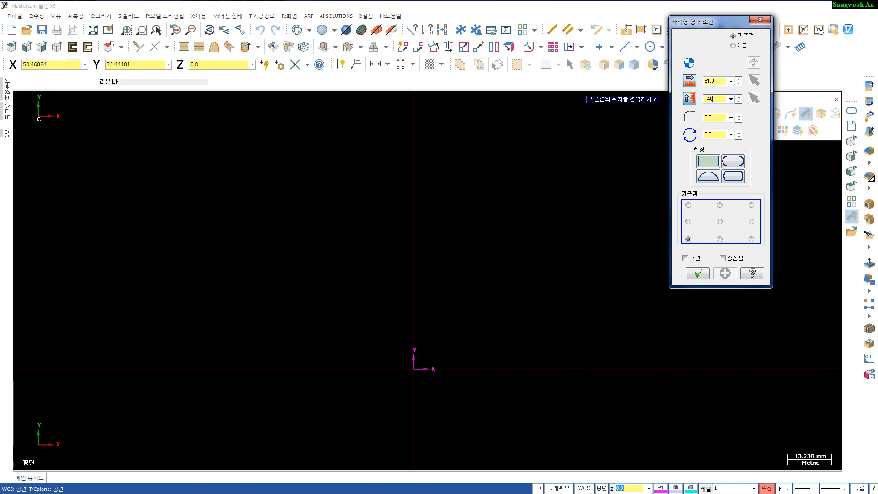
text(140)
click(720, 240)
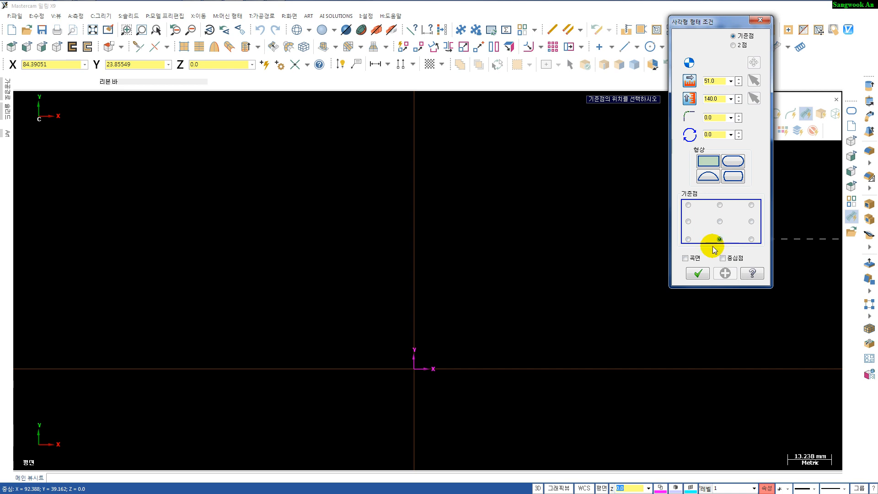
click(413, 369)
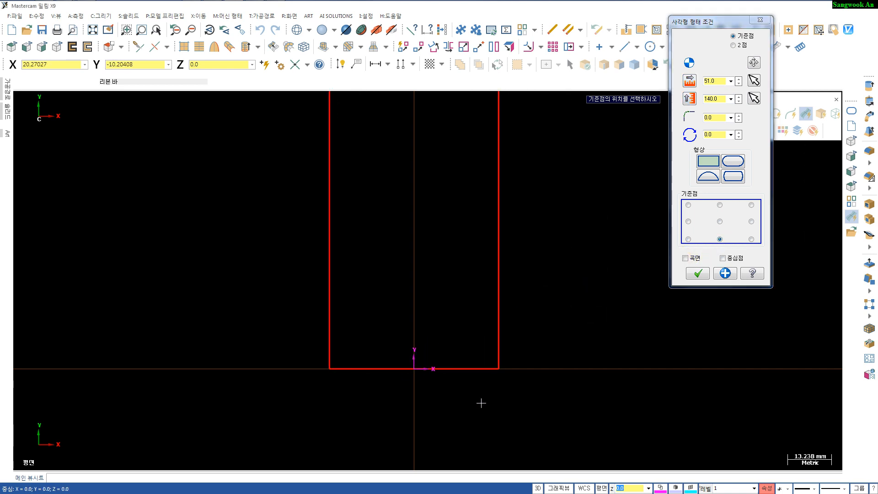
scroll(480, 402, down, 1)
click(698, 273)
- Dimension the rectangle's width and height with smart dimensions
scroll(590, 335, down, 2)
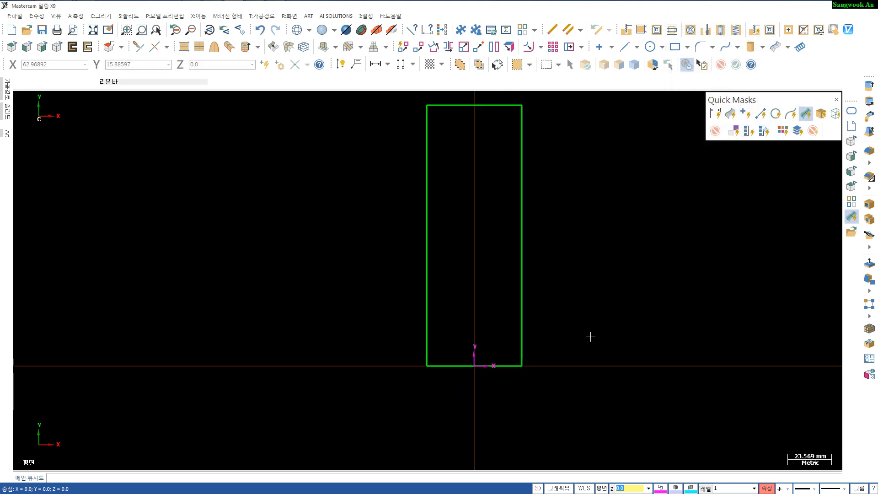
scroll(590, 337, up, 2)
middle_drag(588, 335, 587, 376)
scroll(586, 372, down, 1)
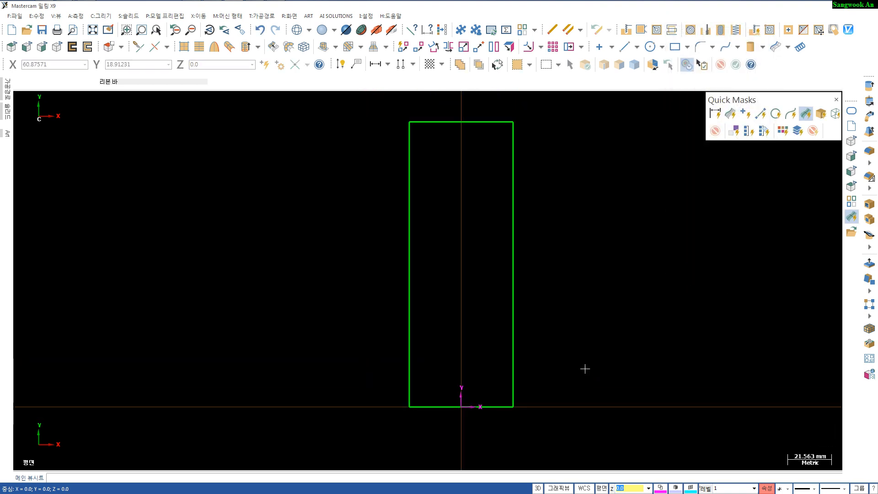
key(d)
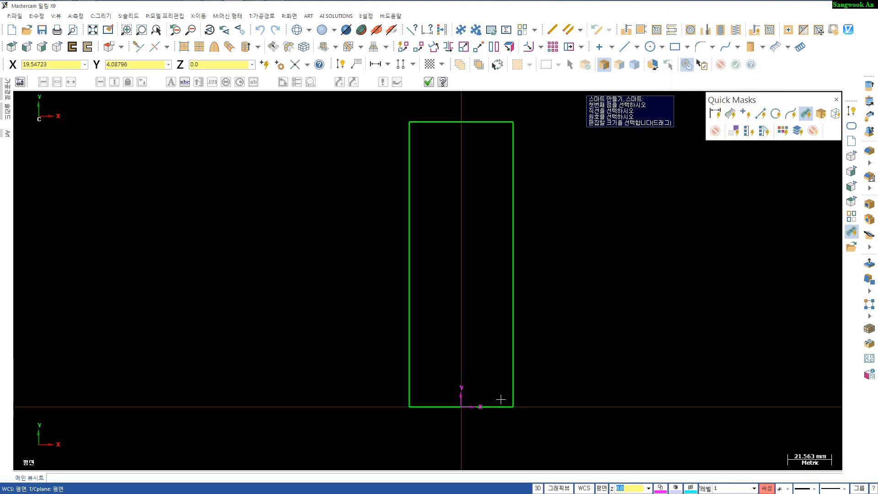
click(499, 403)
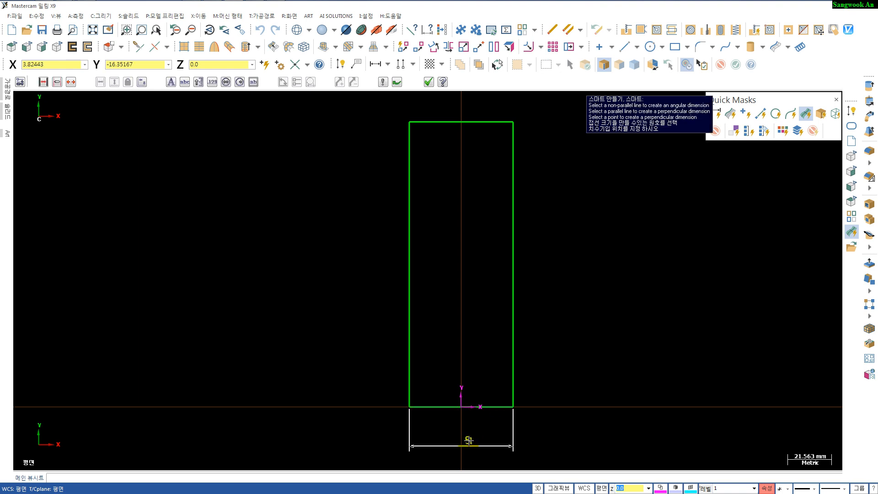
click(470, 440)
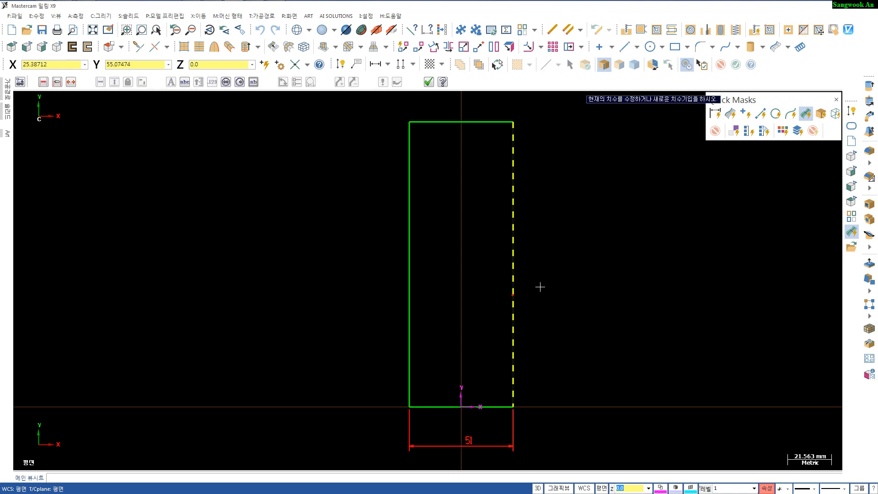
click(519, 293)
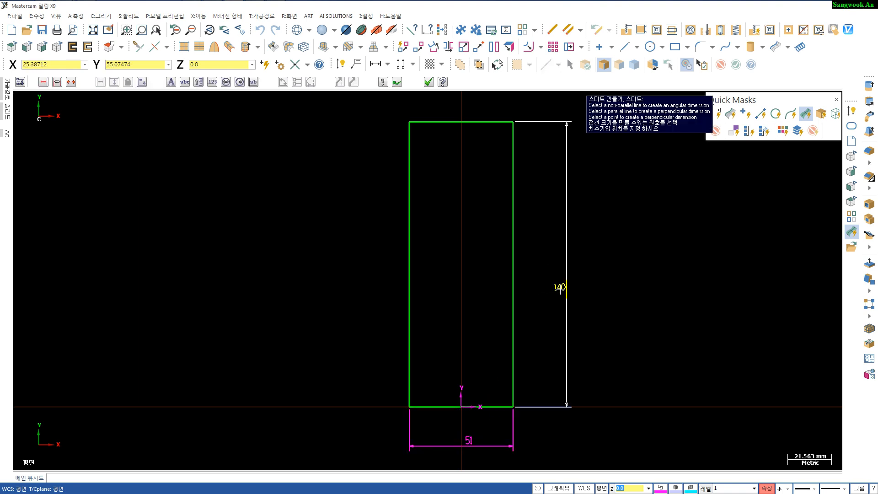
click(535, 326)
key(Escape)
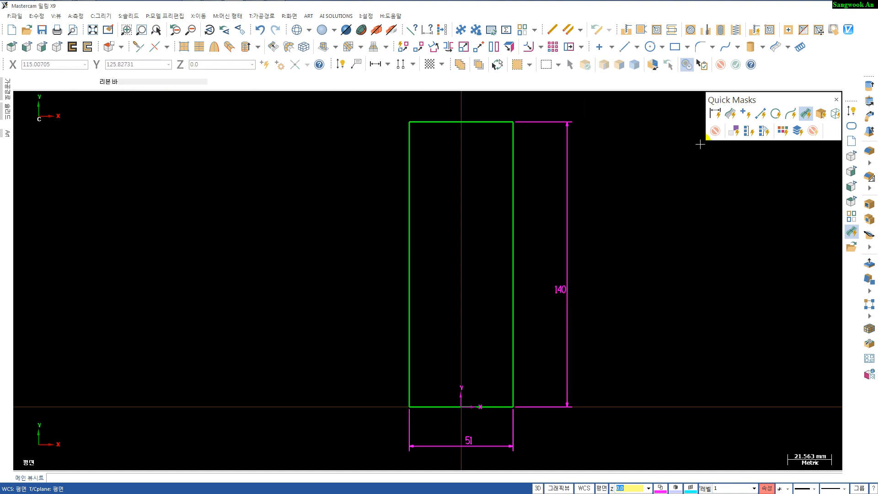
- Select all dimensions and delete them
click(715, 114)
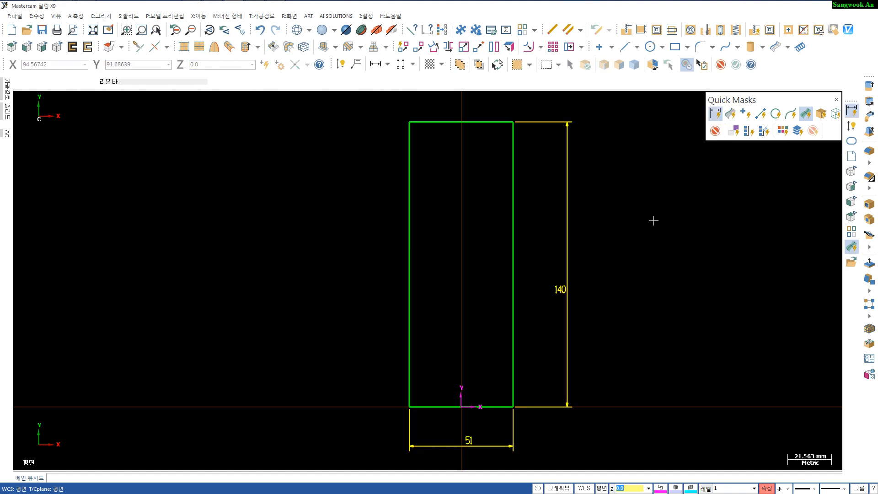
key(Delete)
- Create a tangent arc of radius 57.52 mm touching the rectangle's top edge at its midpoint
scroll(491, 259, up, 1)
scroll(488, 258, down, 1)
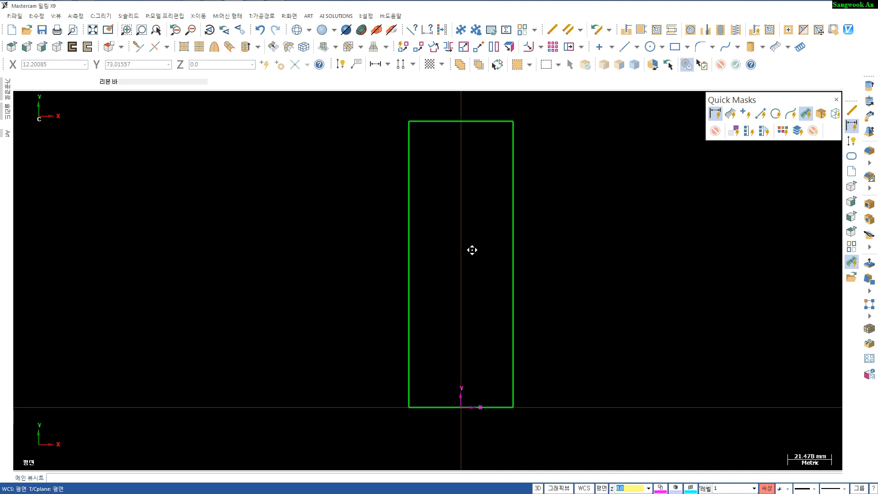
middle_drag(472, 250, 435, 283)
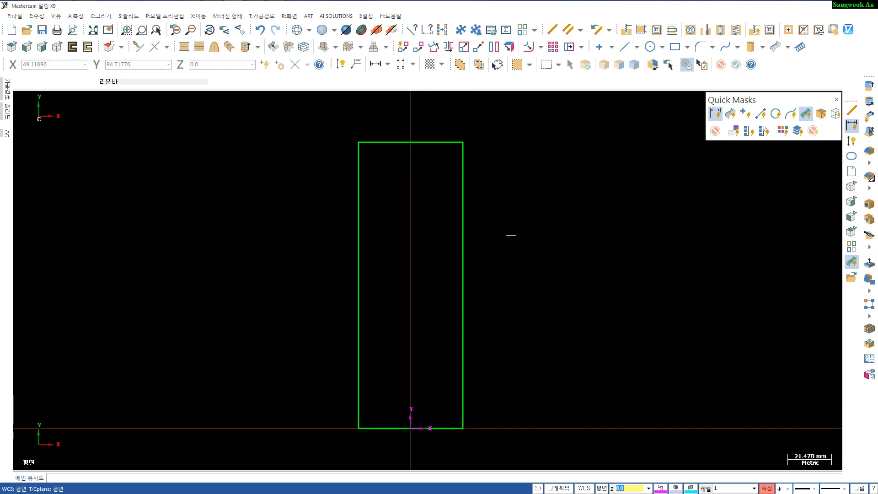
key(t)
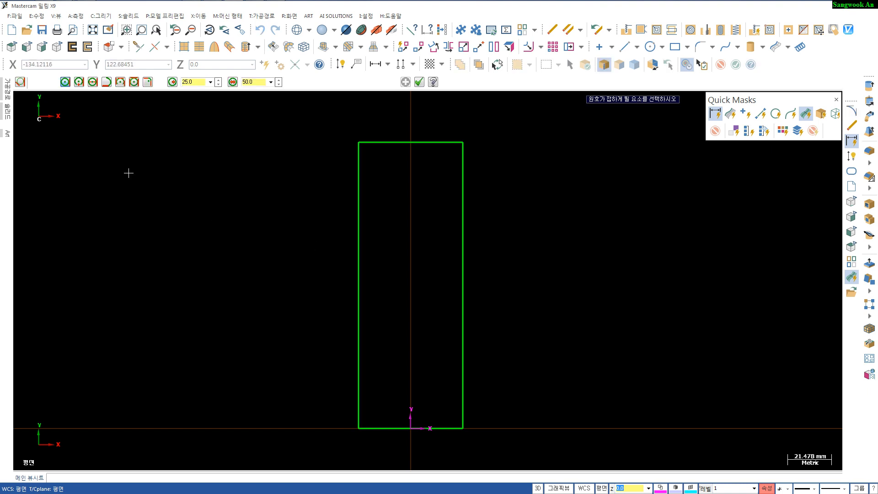
click(63, 81)
key(r)
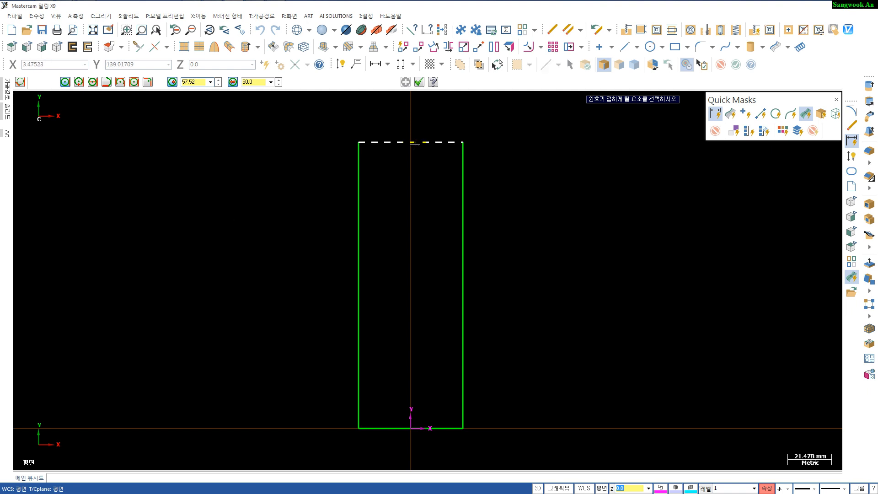
click(392, 143)
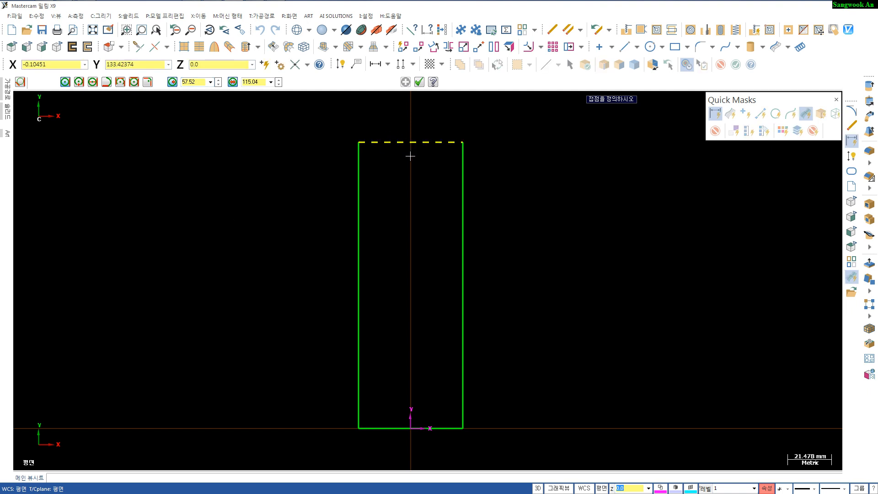
click(410, 144)
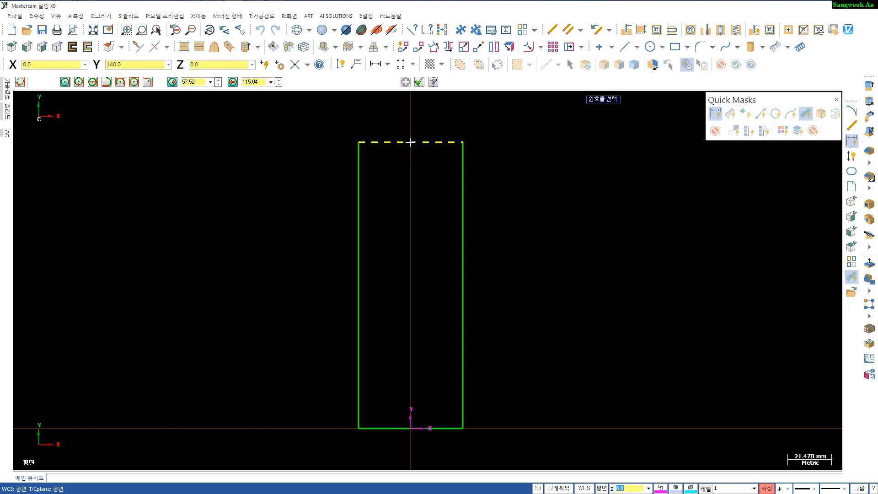
click(383, 148)
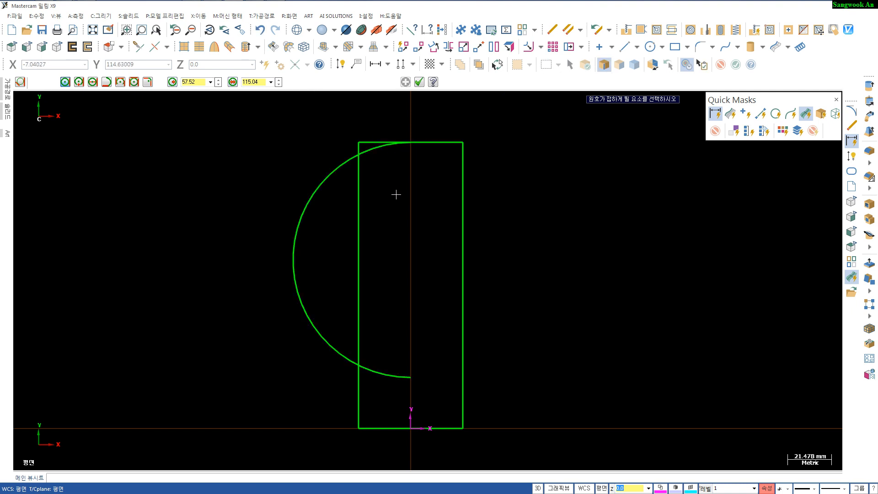
key(Escape)
- Extend the arc past the rectangle's right side with Trim/Extend
key(t)
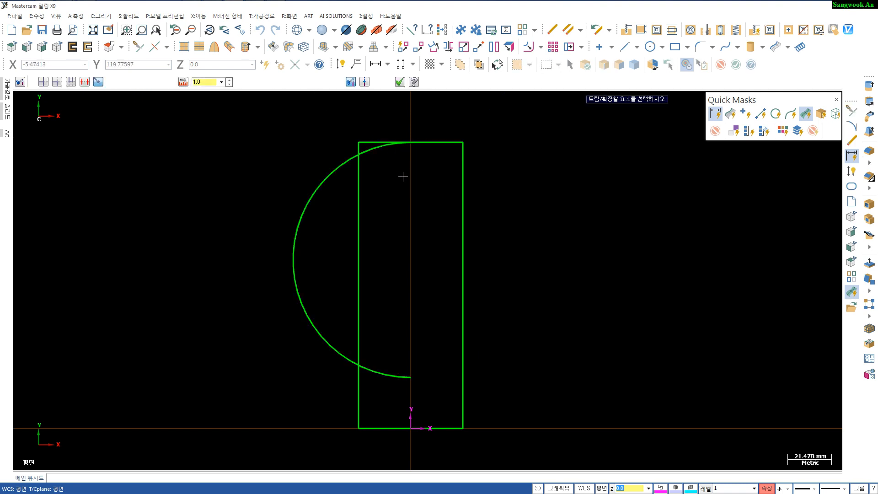
click(386, 144)
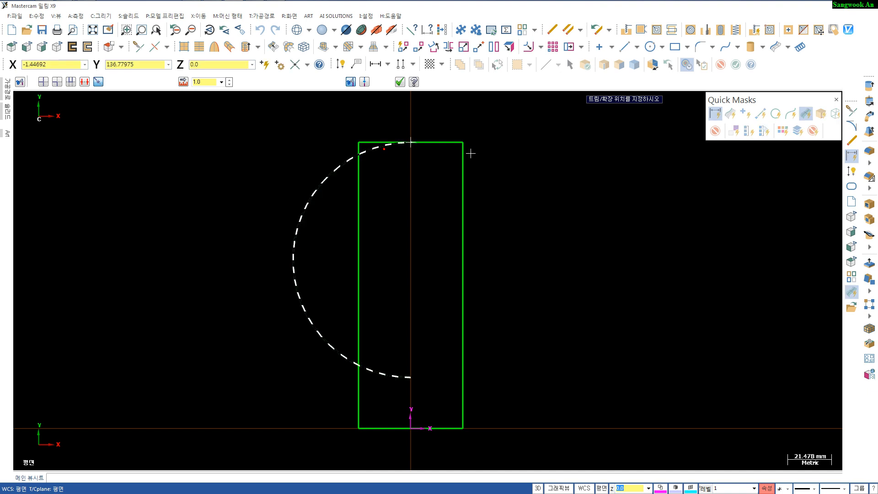
click(485, 167)
key(Escape)
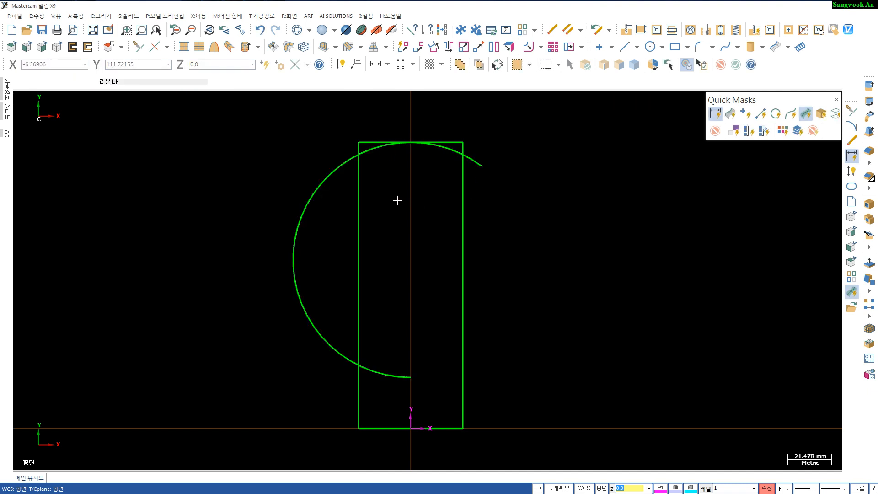
- Trim the arc and both vertical sides of the rectangle to each other so the arc caps the top
key(t)
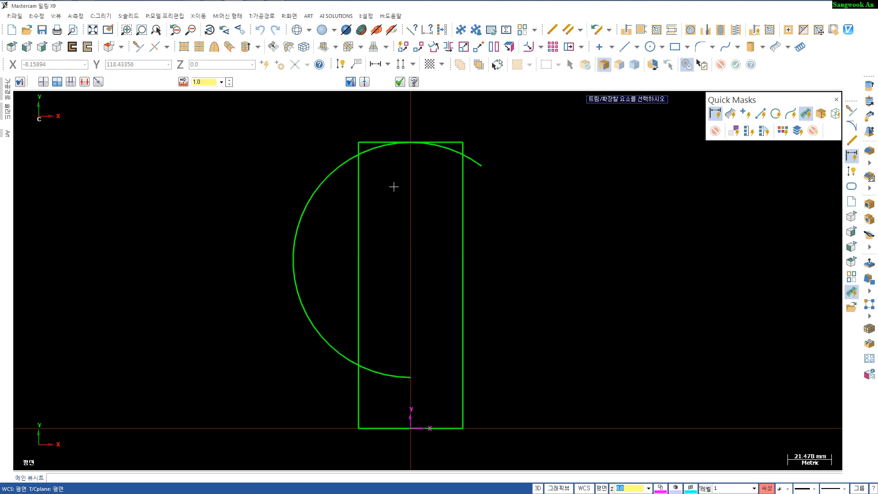
click(362, 193)
click(392, 145)
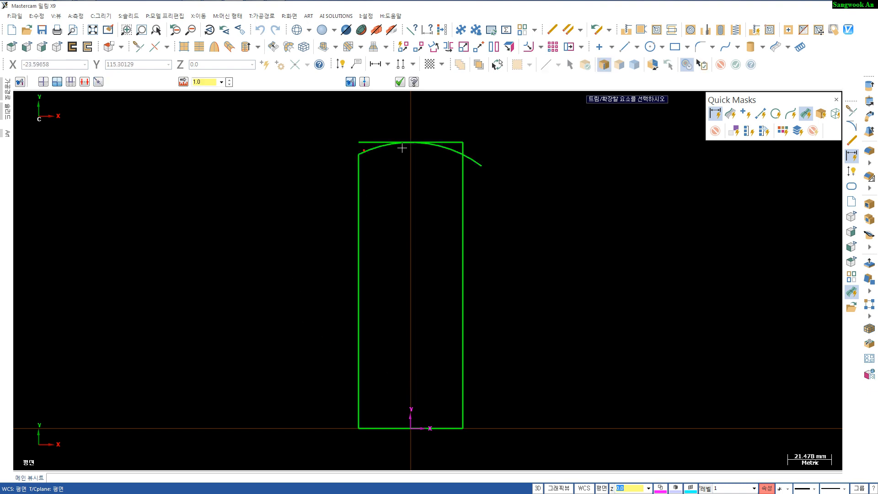
click(434, 147)
click(461, 170)
key(Escape)
- Delete the rectangle's straight top edge
click(451, 142)
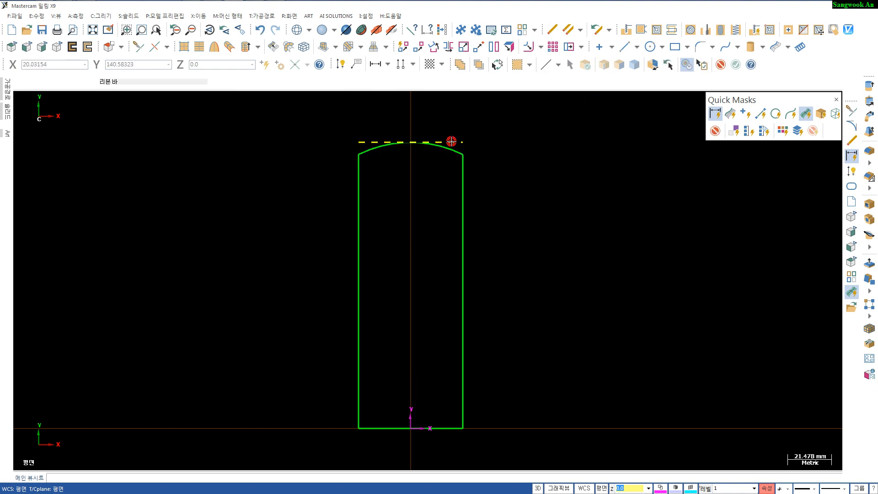
key(Delete)
scroll(427, 209, down, 3)
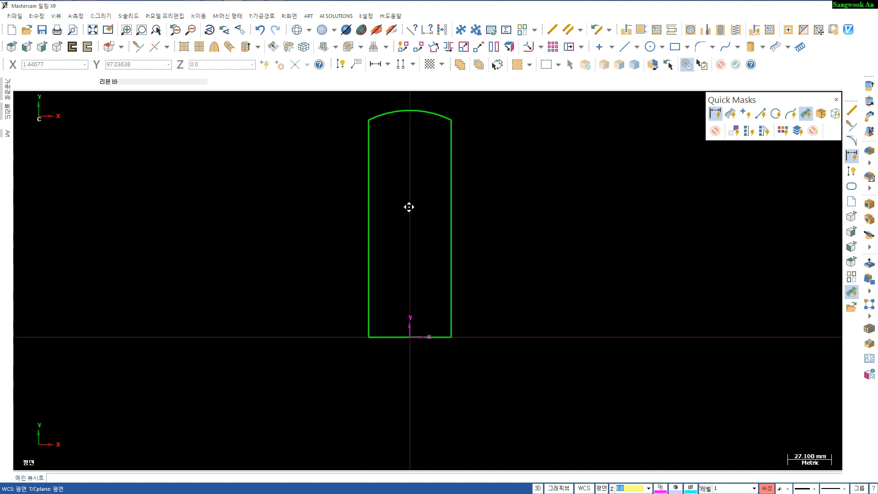
- Dimension the top arc's radius, then select all dimensions and delete them
key(d)
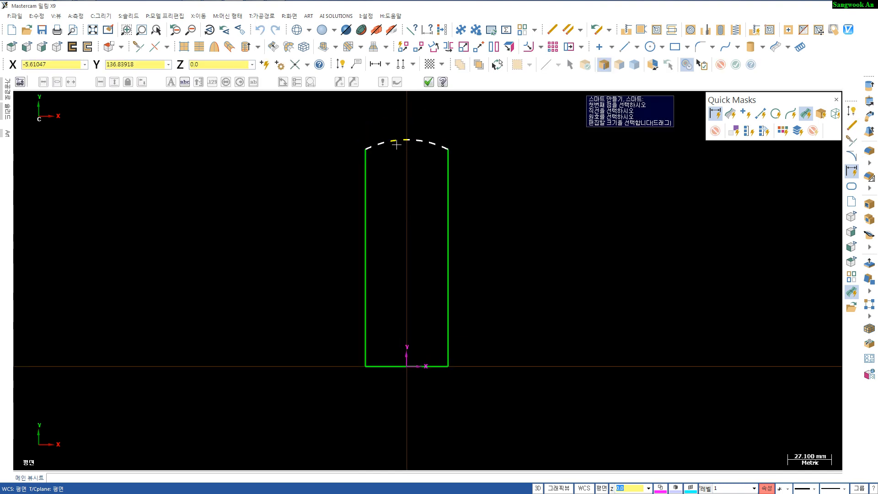
click(395, 143)
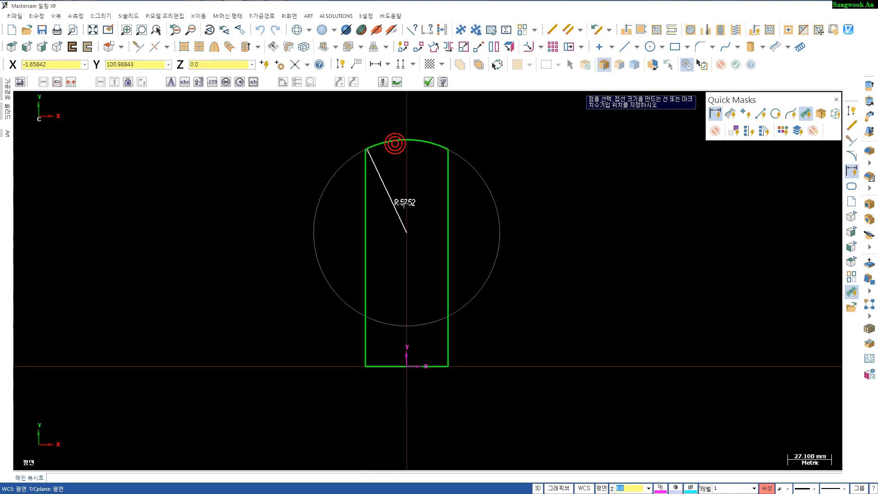
click(411, 186)
scroll(426, 235, up, 2)
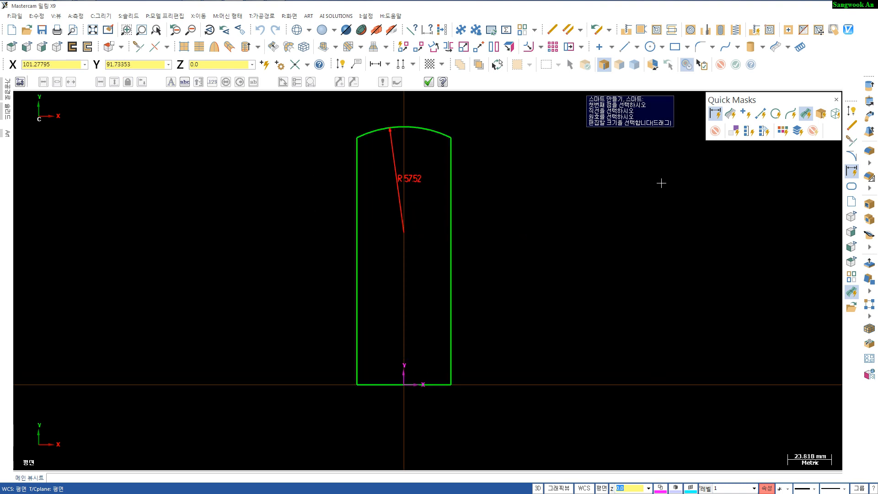
click(715, 114)
click(715, 114)
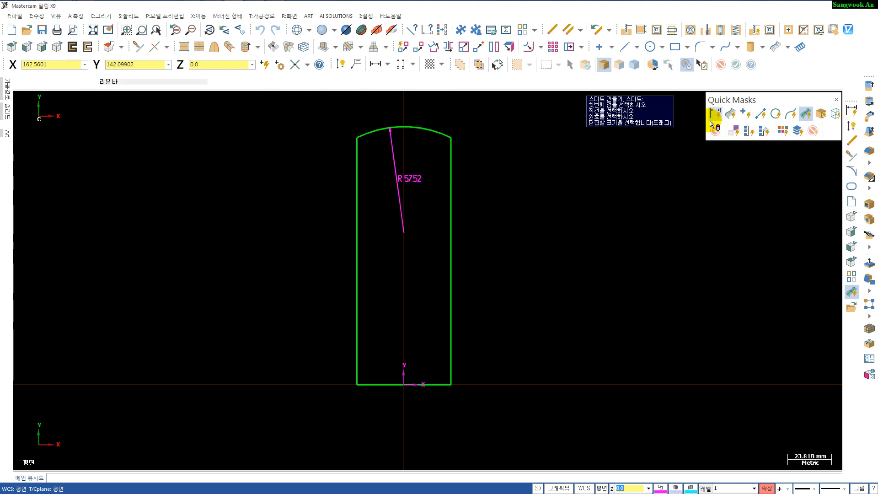
key(Delete)
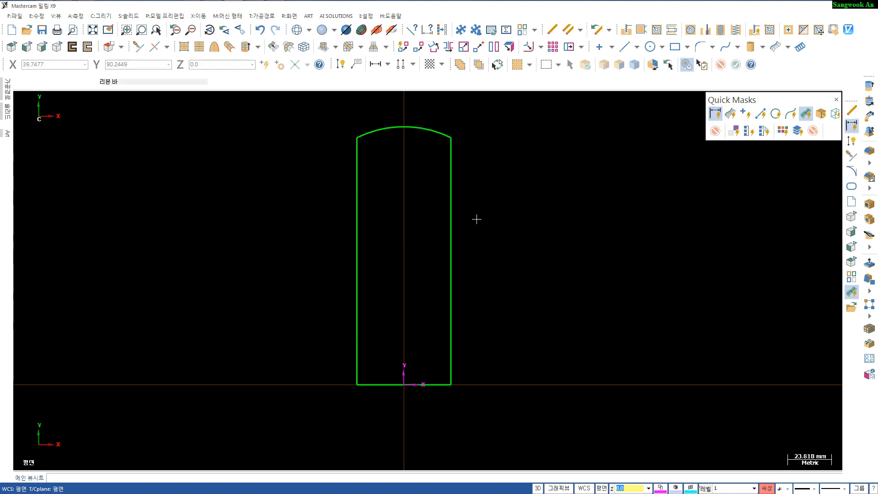
- Create a line parallel to the body's bottom edge, 89 mm above it
scroll(476, 219, up, 1)
scroll(476, 219, down, 1)
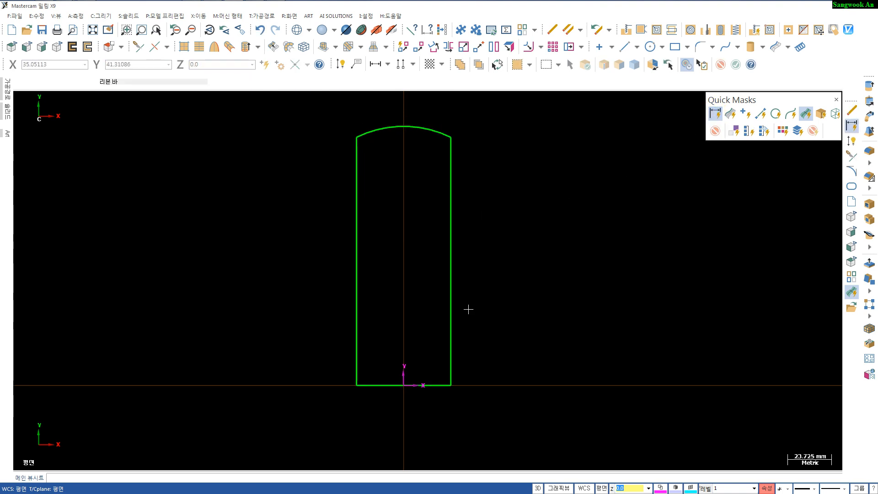
key(p)
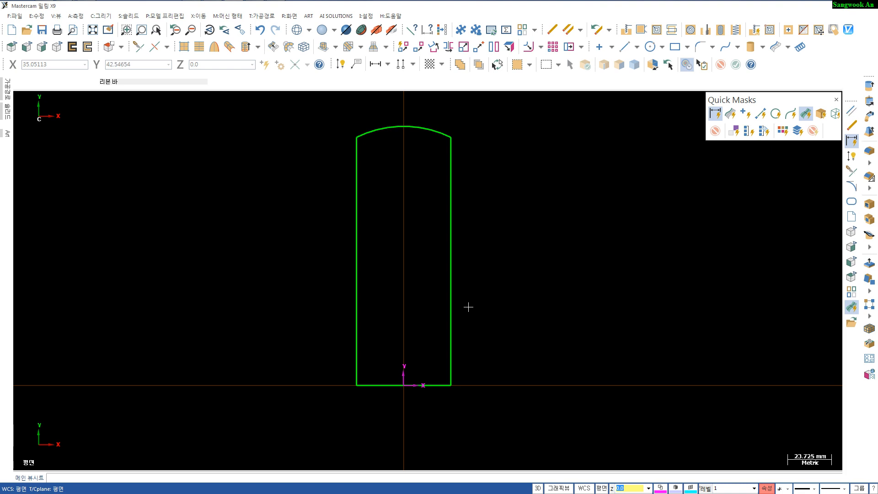
click(437, 385)
click(424, 242)
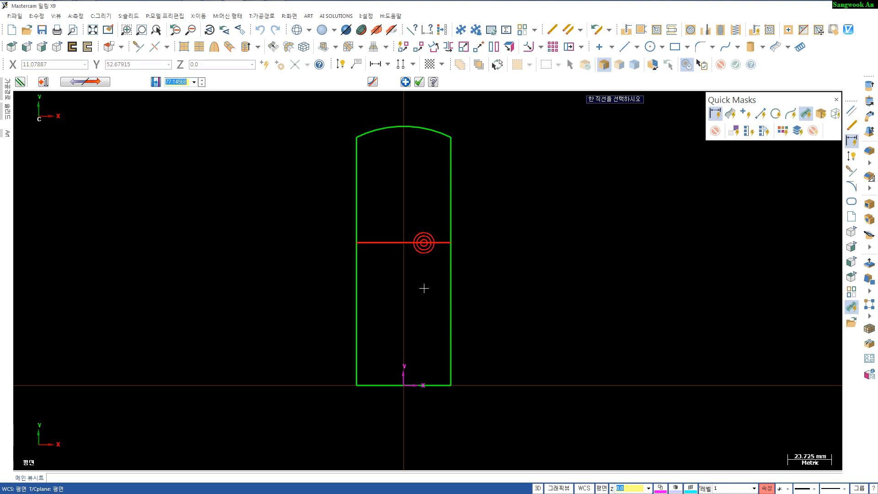
text(8)
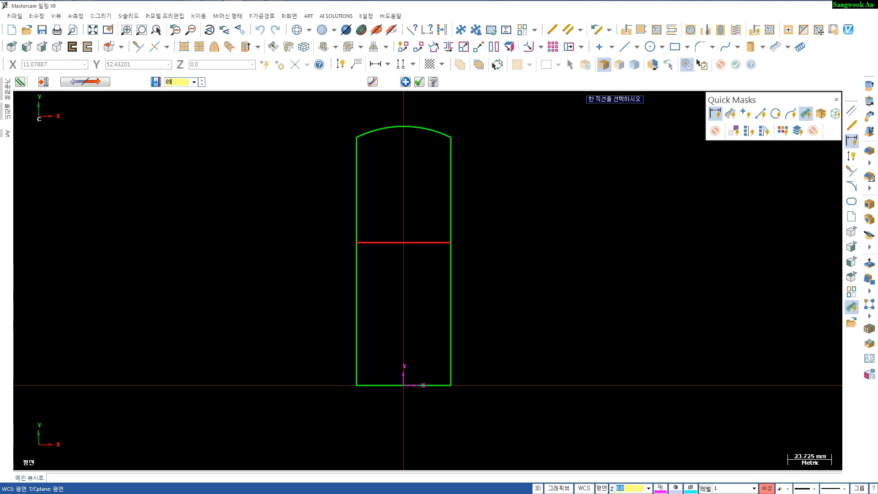
text(9)
key(Return)
key(Return)
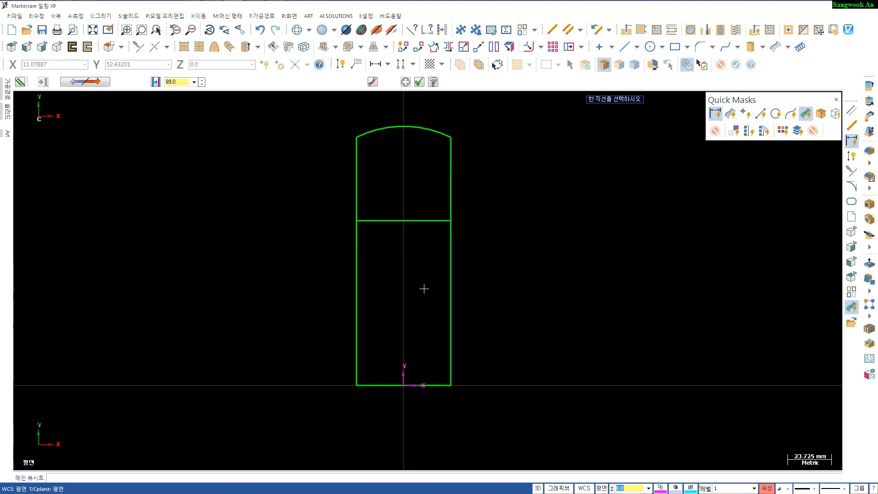
- Dimension the distance between the bottom edge and the new parallel line
key(d)
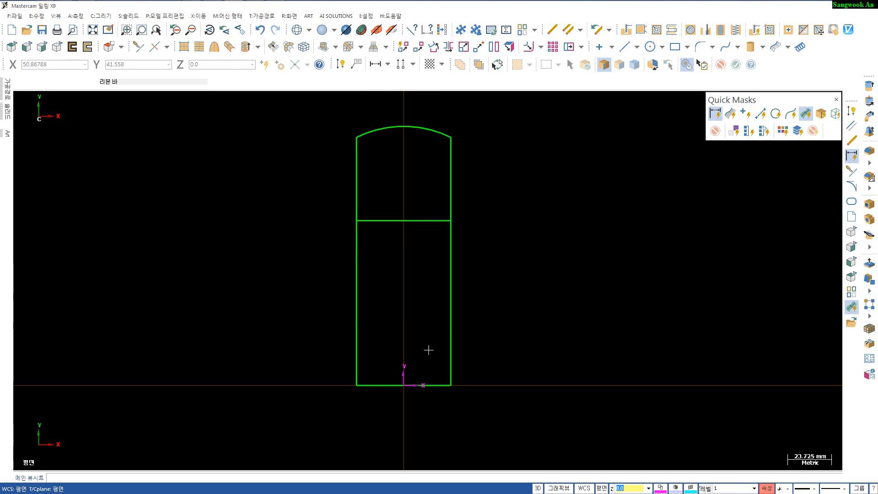
click(435, 385)
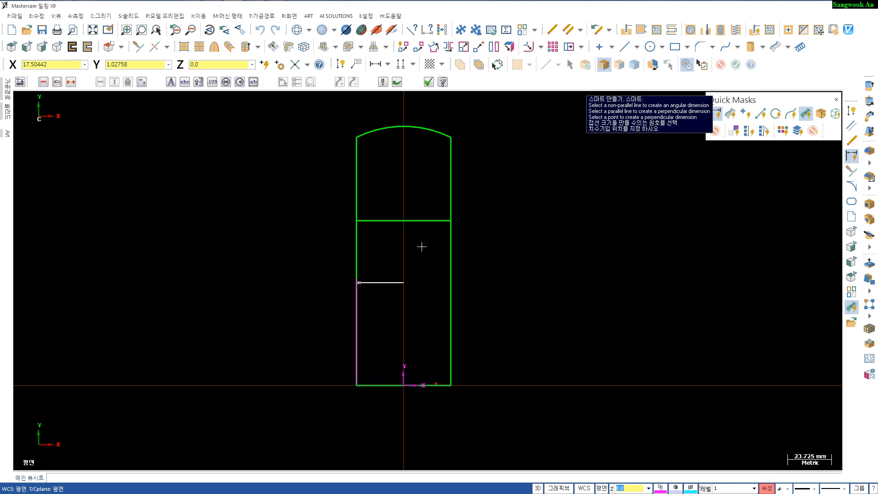
click(421, 221)
click(508, 305)
scroll(482, 331, down, 2)
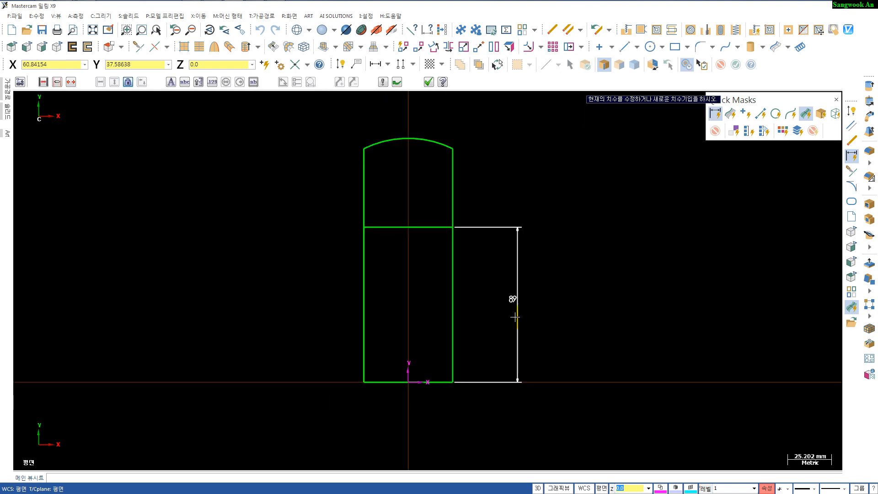
click(514, 299)
key(Escape)
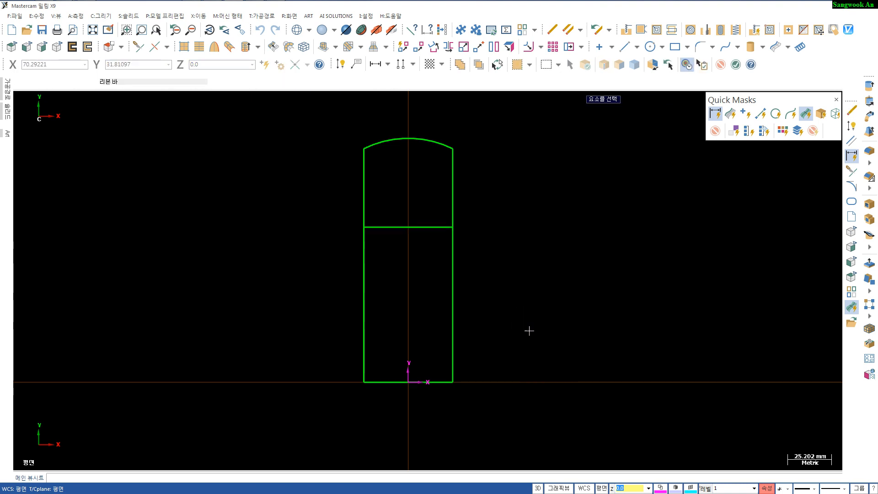
- Create a 35 by 20 mm rectangle with 0.5 mm corner radius, anchored at its bottom middle on the 89 mm line at X 0
scroll(475, 325, up, 2)
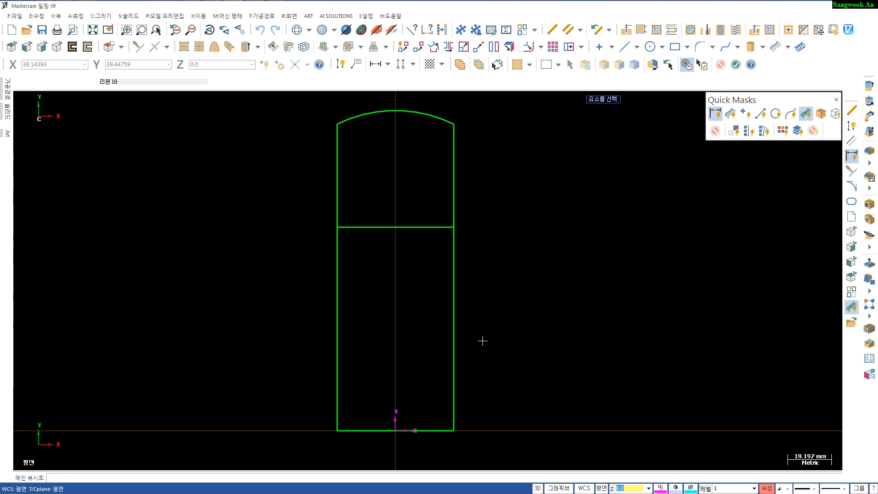
key(r)
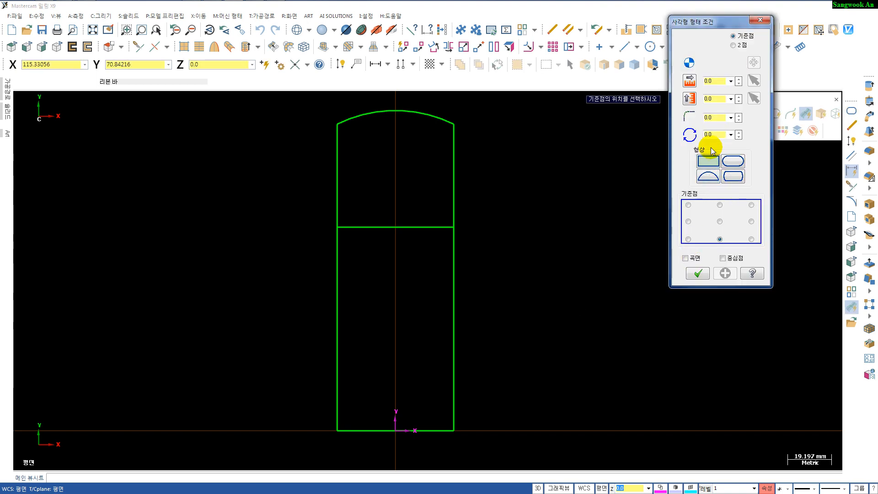
drag(717, 23, 649, 123)
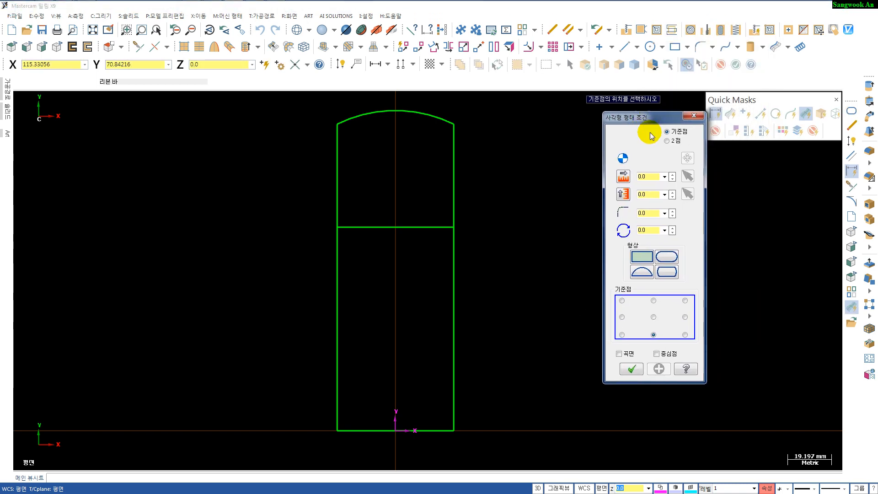
click(648, 180)
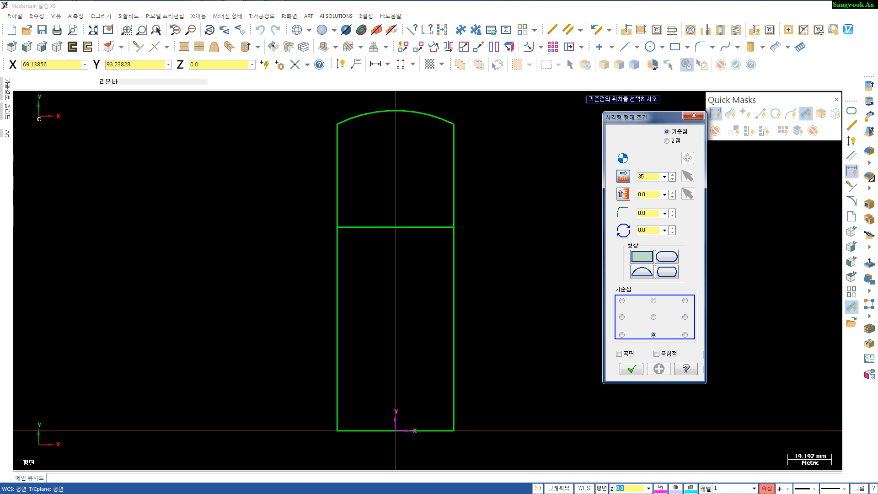
key(Tab)
click(647, 213)
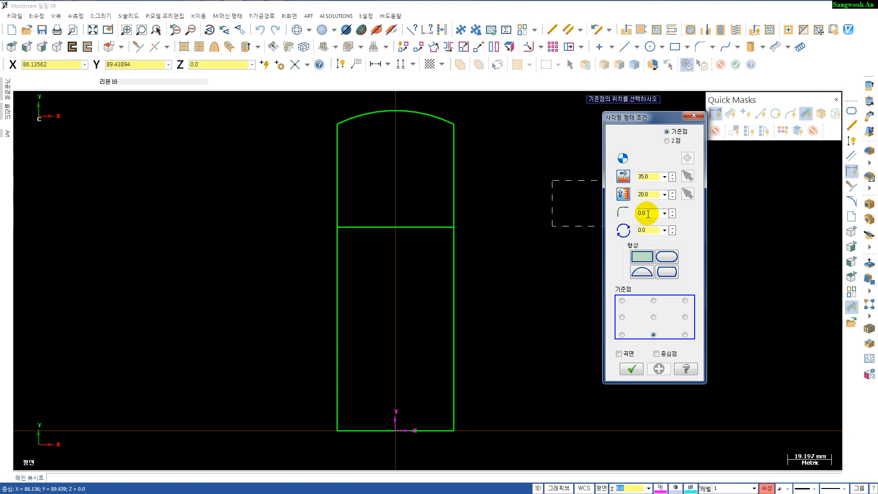
click(620, 223)
text(0)
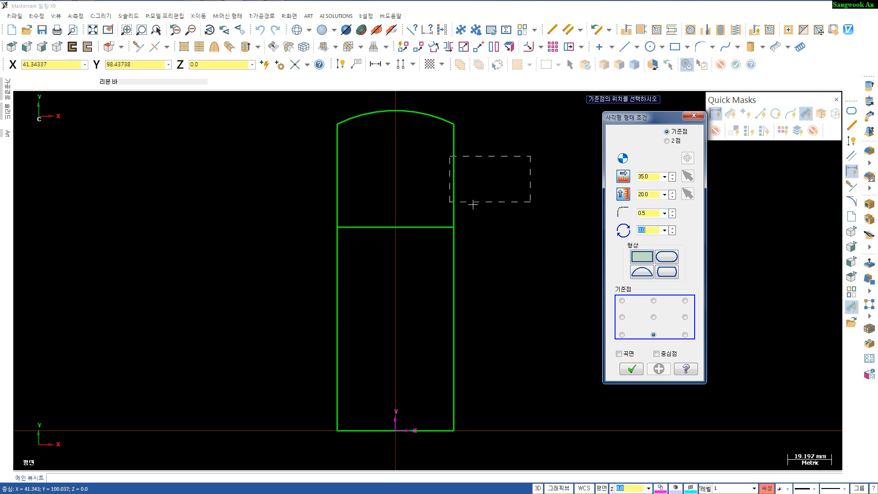
click(394, 229)
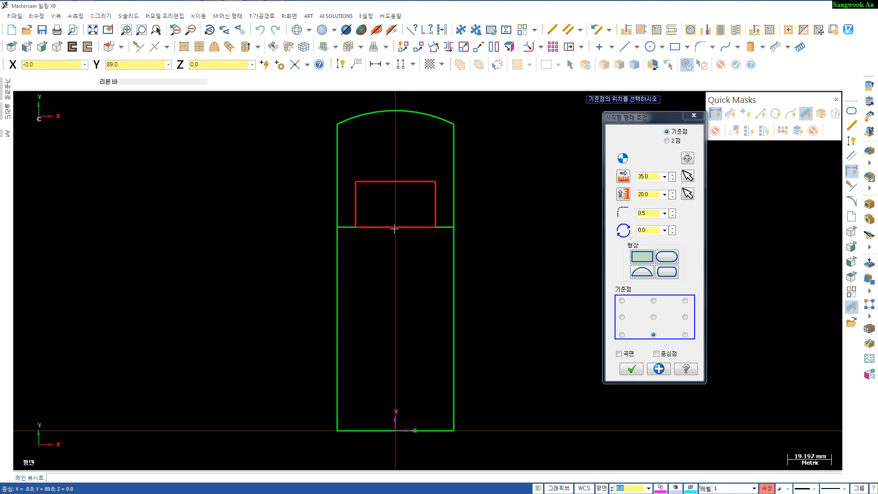
click(624, 370)
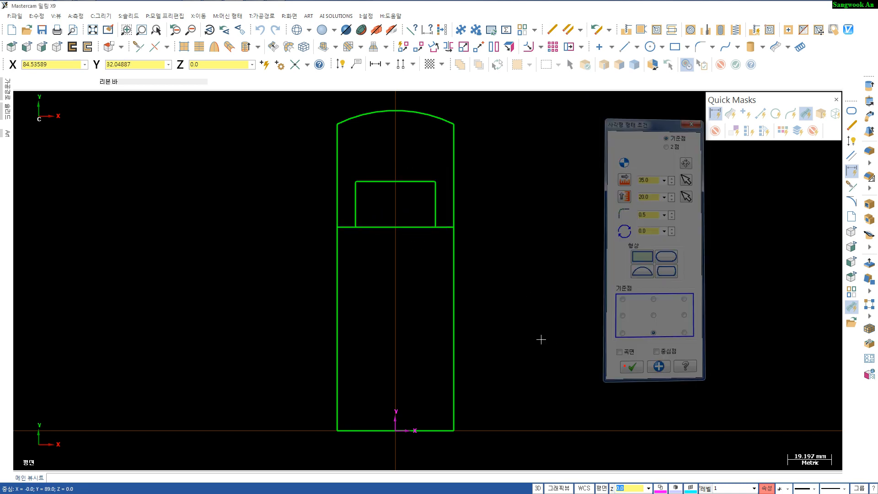
- Dimension the small rectangle's width and height, then select all dimensions and delete them
scroll(400, 295, up, 1)
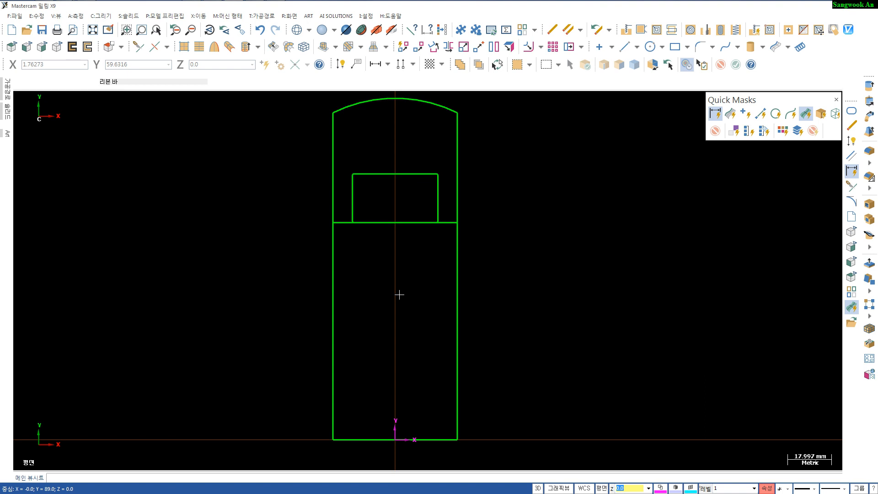
key(d)
click(353, 190)
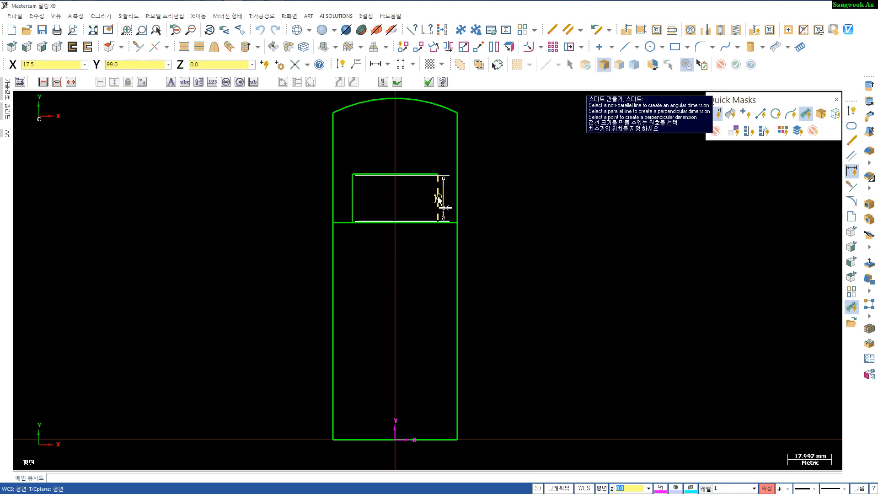
click(438, 199)
click(415, 294)
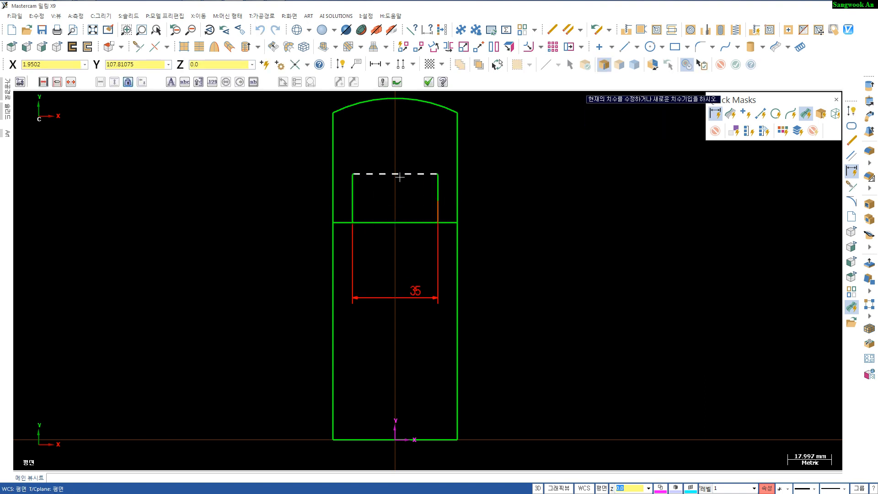
click(399, 175)
click(397, 223)
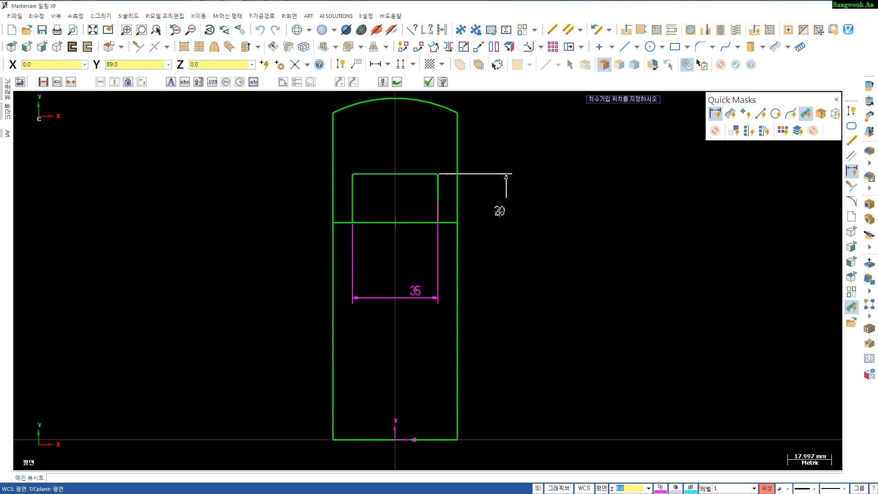
click(499, 211)
key(Escape)
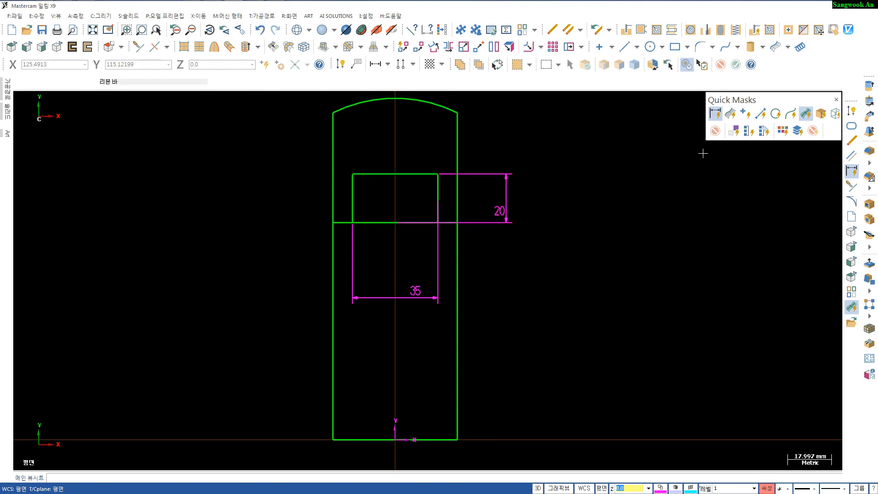
click(715, 113)
key(Delete)
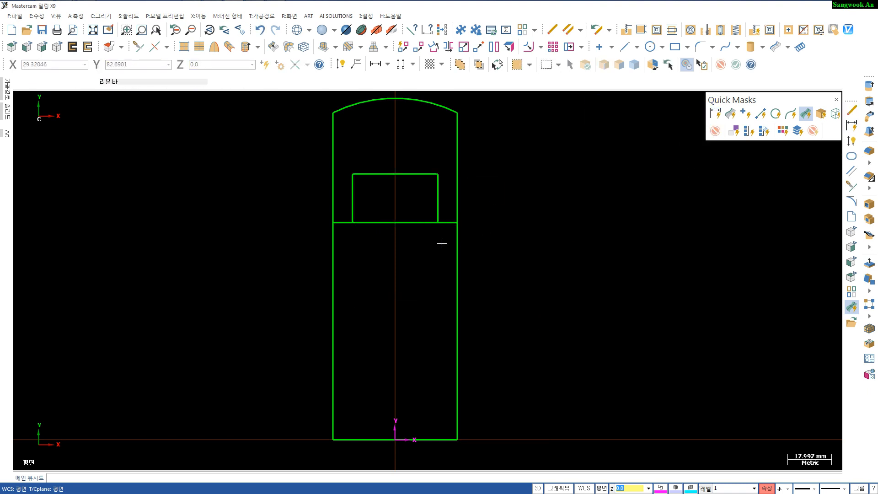
- Create a line parallel to the small rectangle's top edge, 15.5 mm above it
scroll(429, 247, up, 1)
middle_drag(410, 252, 400, 304)
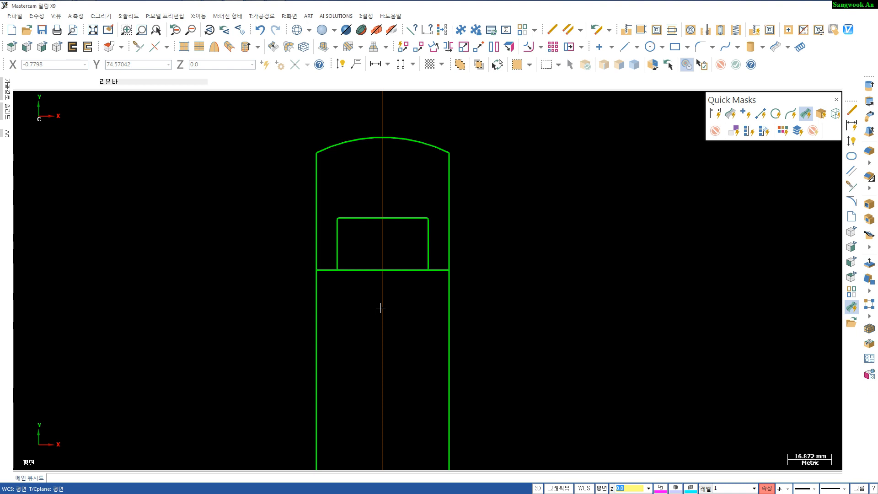
key(p)
click(398, 216)
click(396, 172)
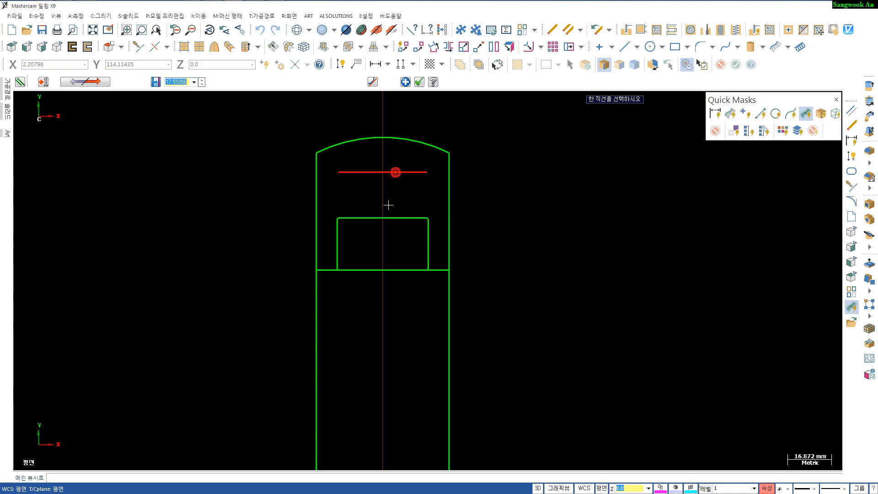
text(15.5)
key(Return)
key(Return)
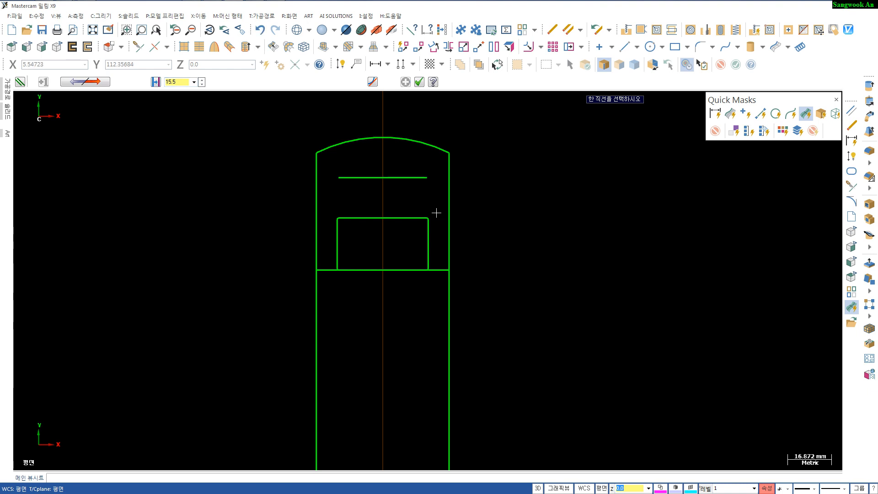
key(Escape)
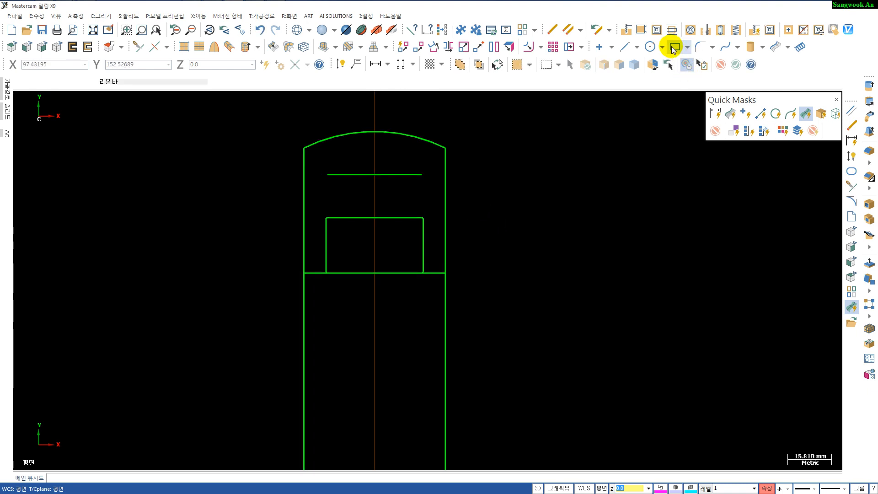
- Create an ellipse centred on the short line's midpoint with a 13 mm X radius and 7.5 mm Y radius
click(686, 47)
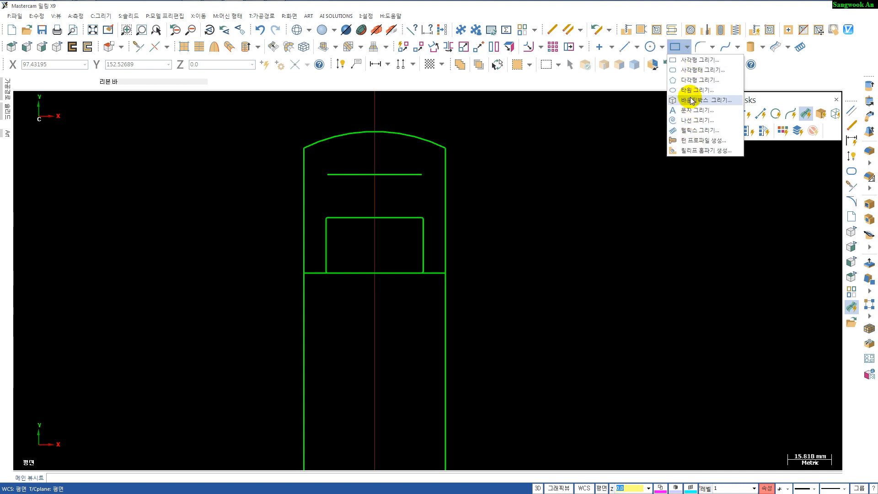
click(690, 90)
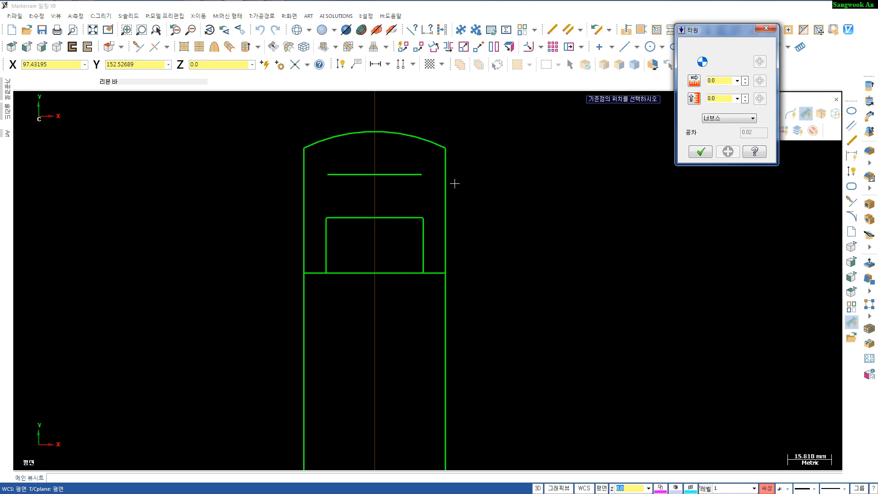
click(374, 175)
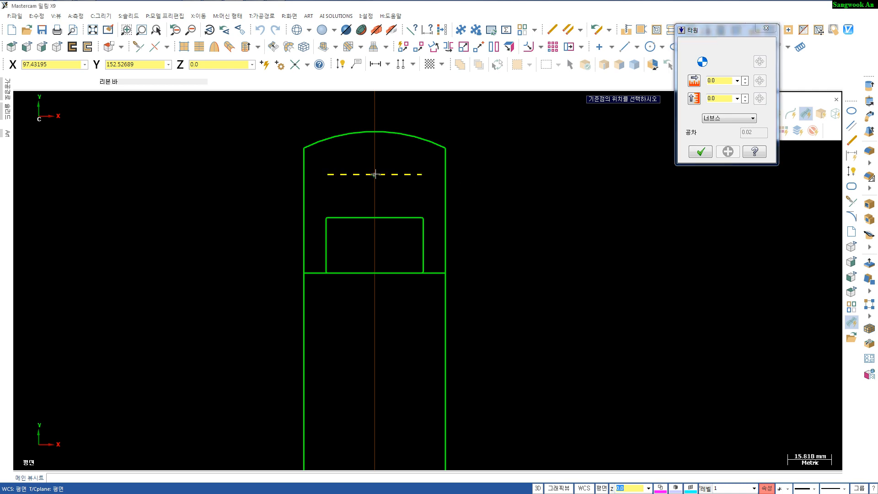
click(345, 155)
click(373, 143)
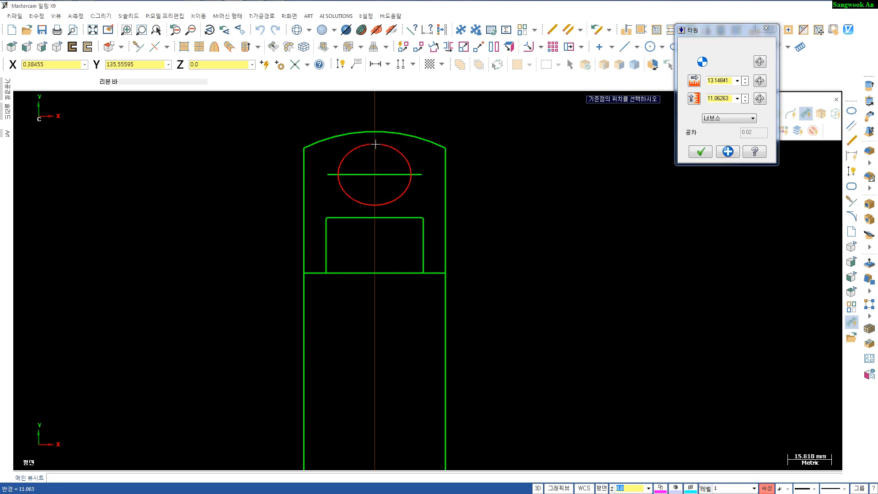
click(732, 98)
click(725, 80)
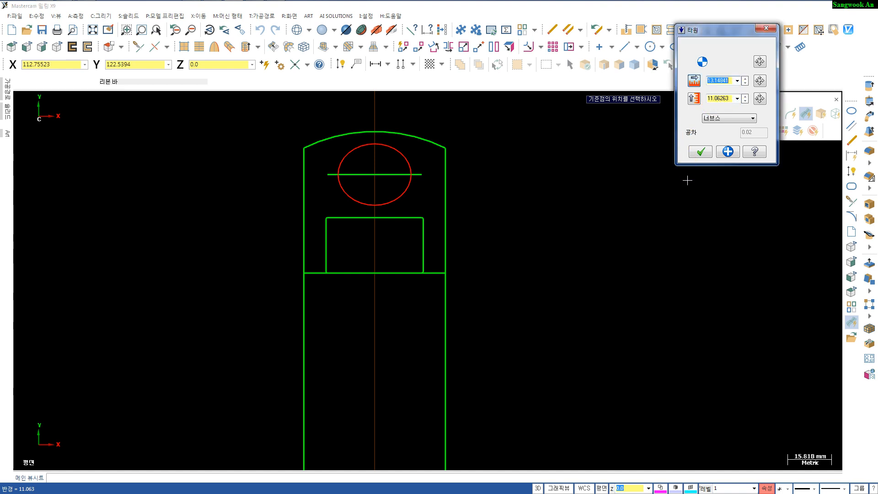
text(26/2)
key(Return)
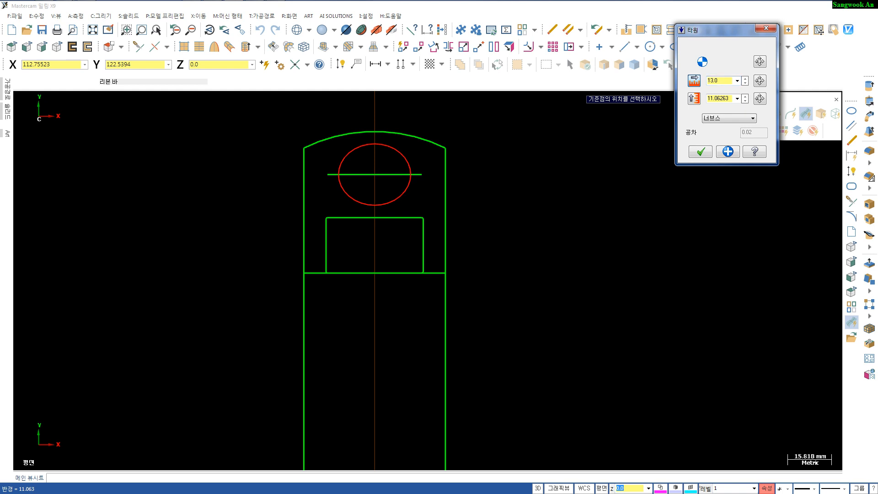
double_click(720, 98)
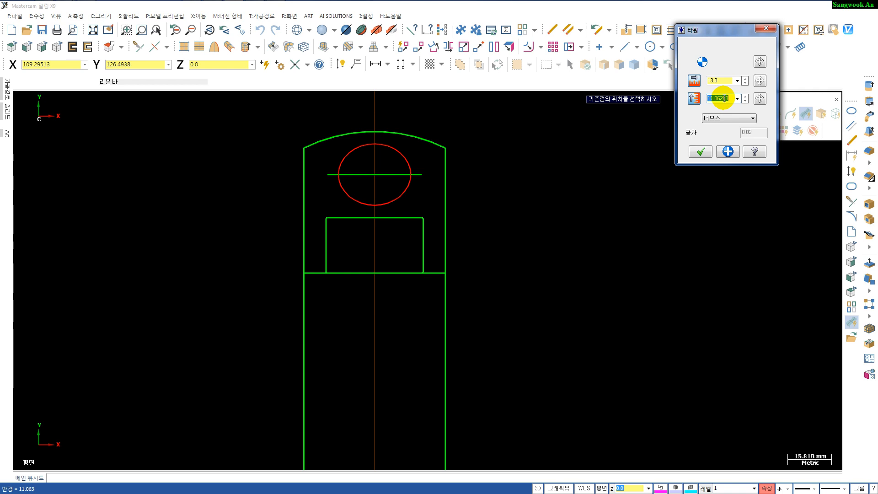
text(15/2)
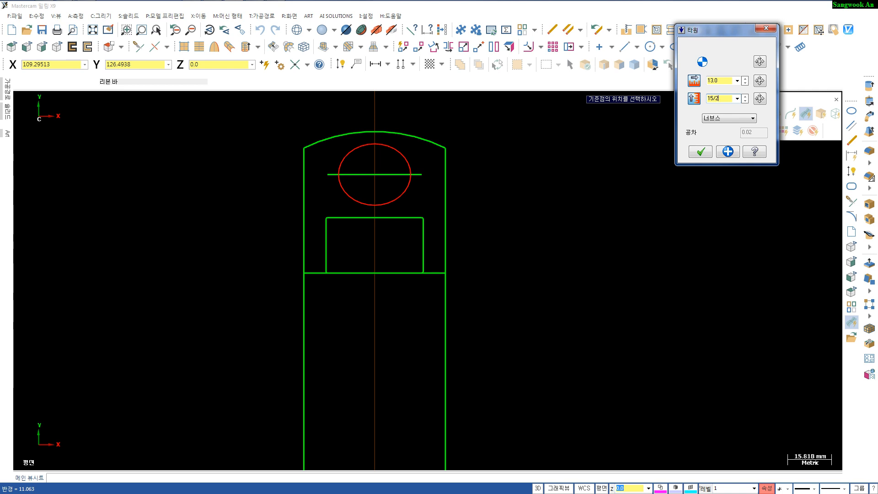
key(Return)
click(723, 98)
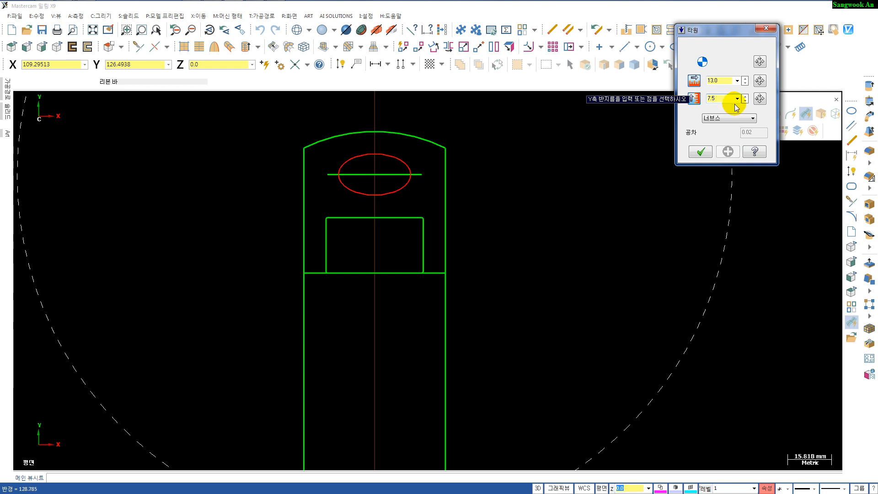
click(701, 149)
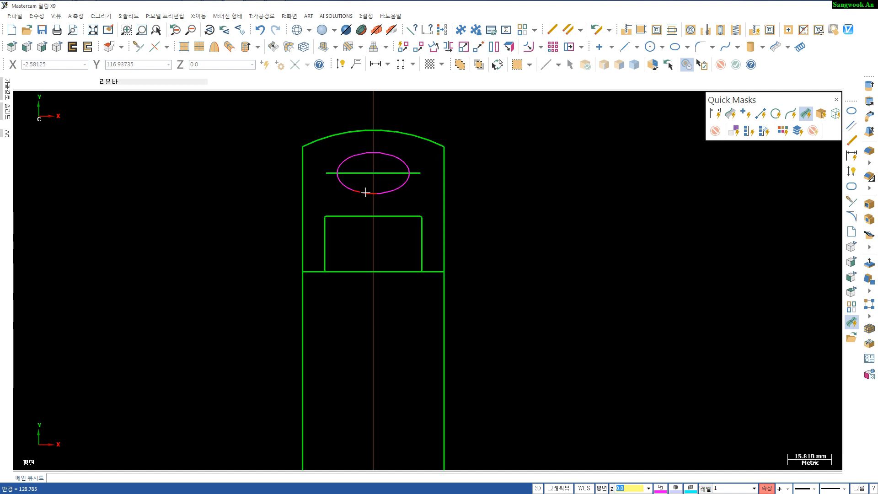
- Draw a vertical line from the small rectangle's top edge midpoint up to the top arc
scroll(374, 196, up, 4)
scroll(409, 207, down, 3)
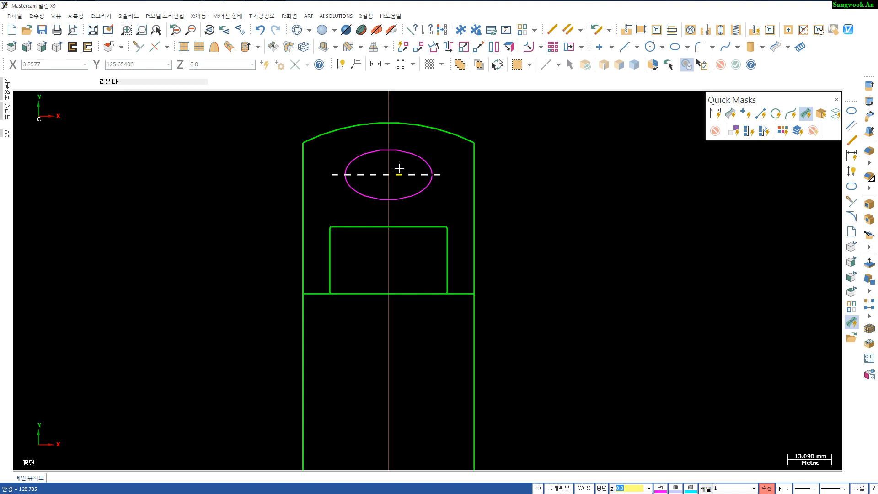
click(388, 151)
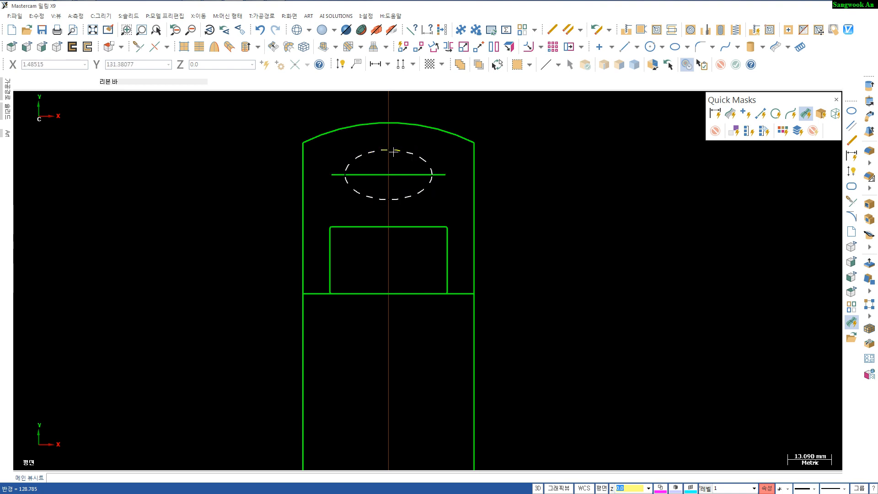
click(388, 149)
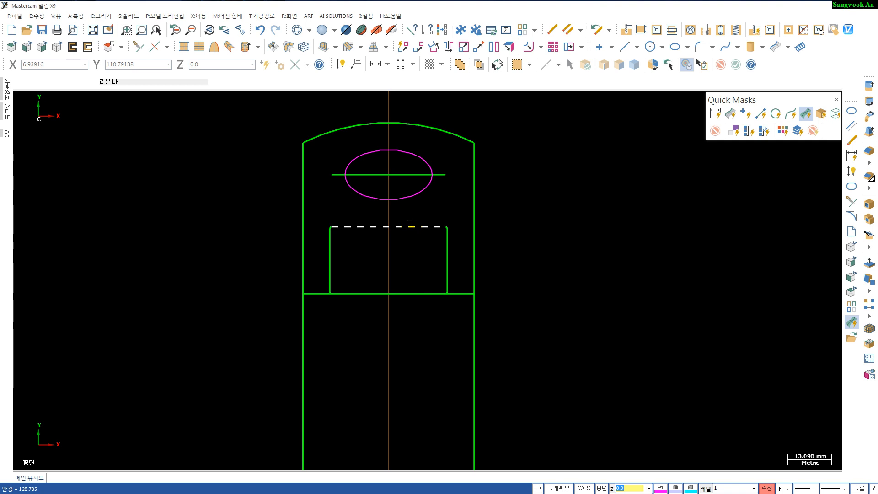
key(l)
click(389, 226)
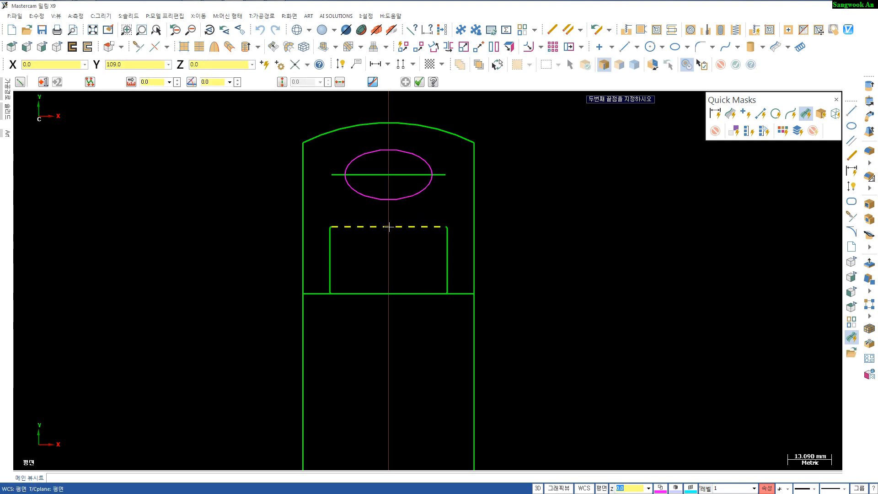
click(389, 131)
key(Escape)
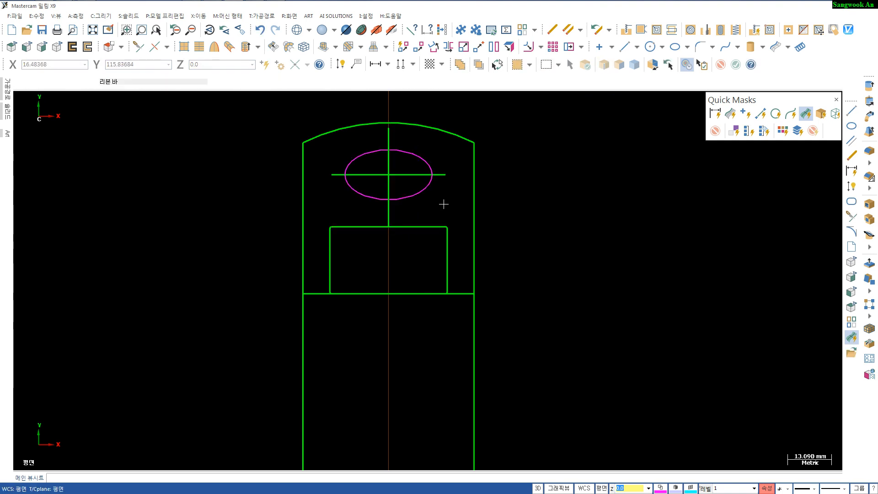
- Dimension the ellipse's width, its centre height and its full height, then select all dimensions and delete them
key(d)
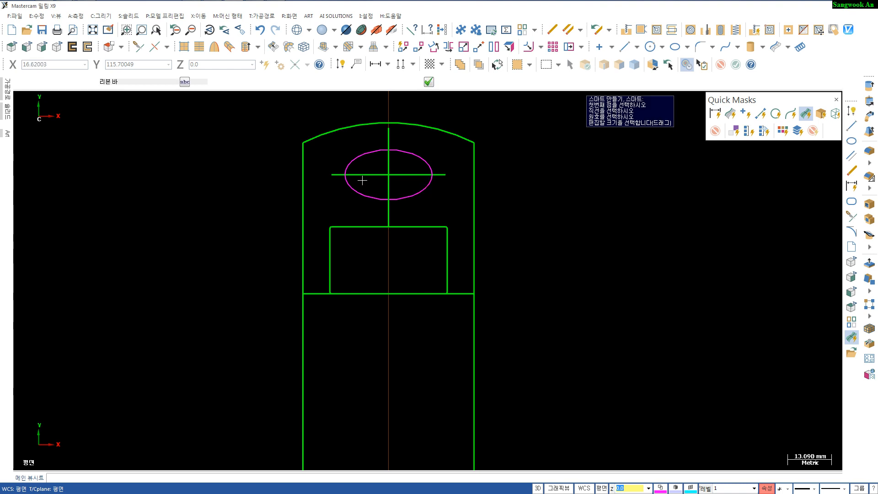
click(347, 177)
click(433, 177)
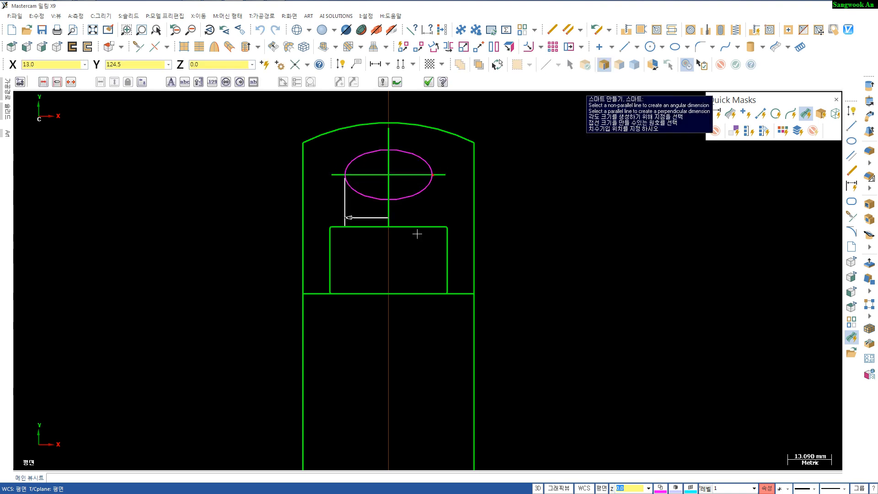
click(412, 263)
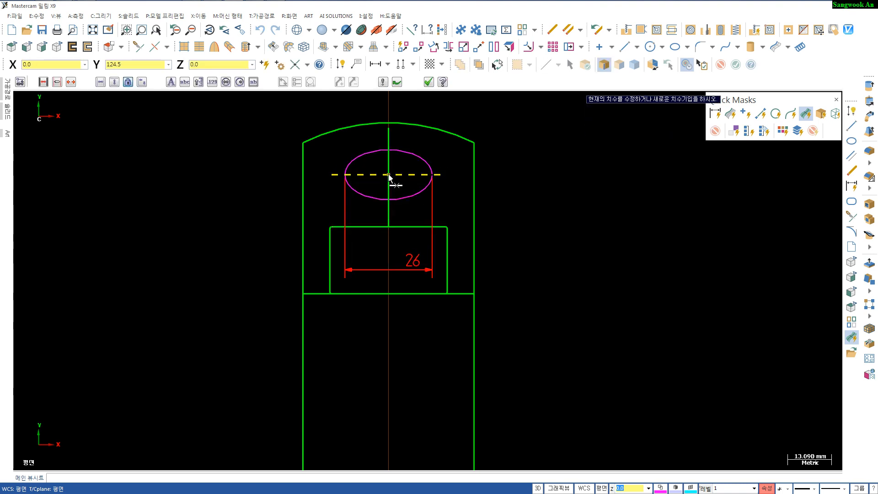
click(414, 174)
click(389, 200)
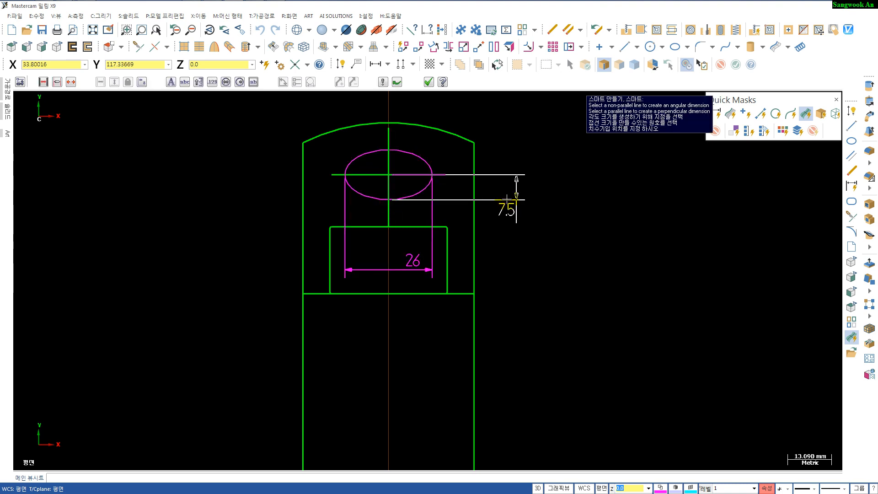
click(507, 201)
click(390, 150)
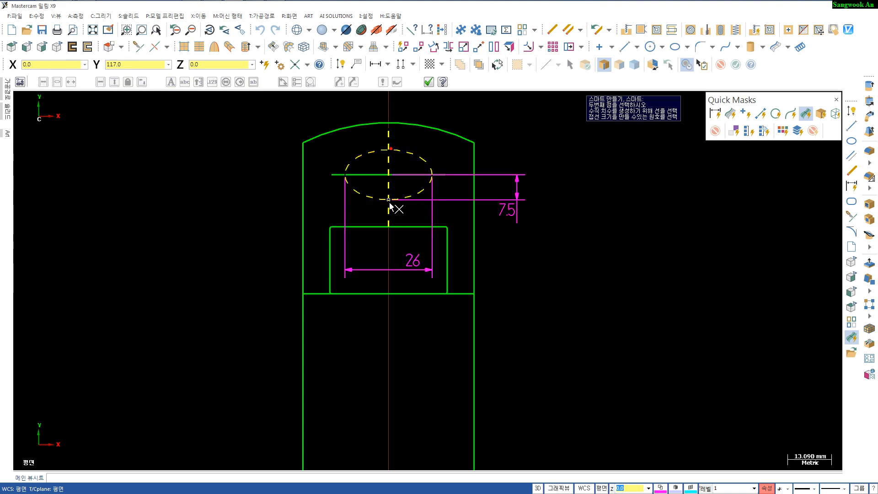
click(389, 200)
click(556, 185)
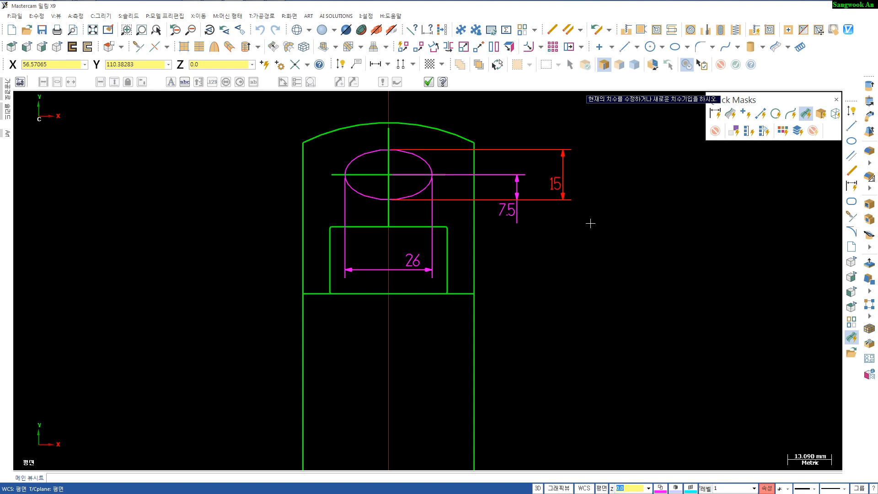
key(Escape)
key(Escape)
click(714, 113)
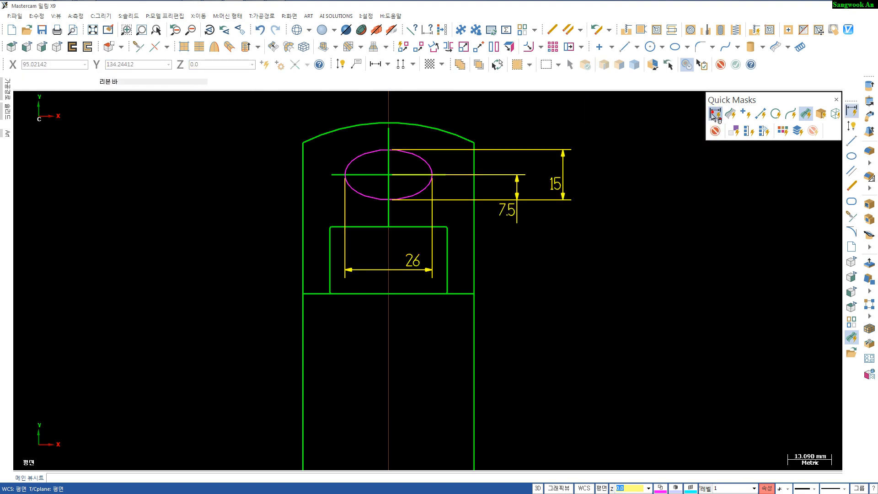
key(Delete)
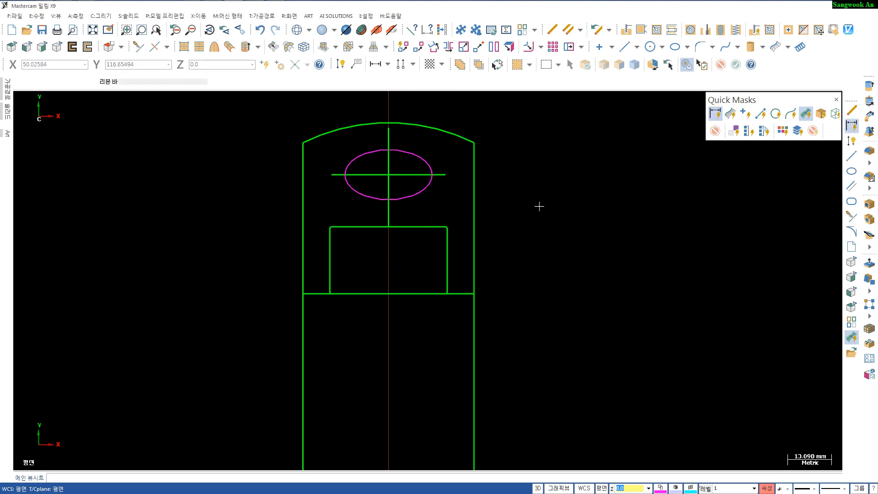
- Delete the horizontal and vertical centre lines through the ellipse
click(394, 174)
click(388, 167)
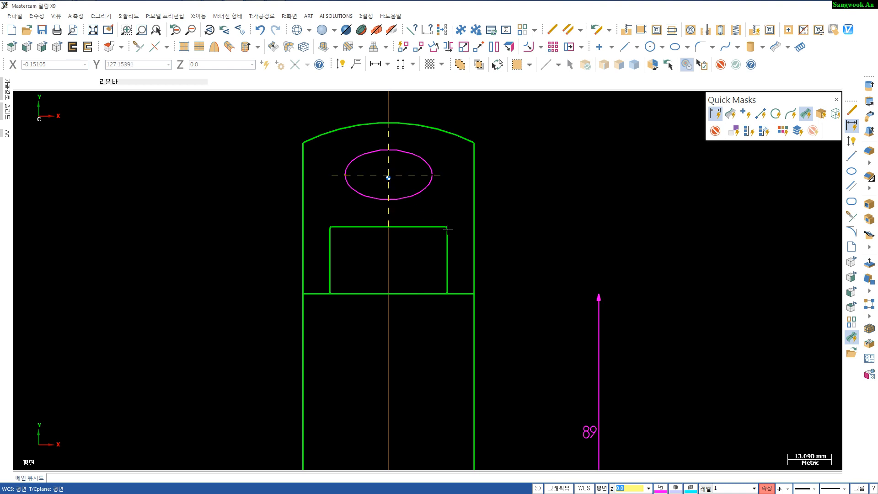
key(Delete)
- Delete the horizontal line running across the outline below the small rectangle
scroll(435, 333, down, 2)
scroll(432, 287, up, 1)
scroll(453, 268, up, 1)
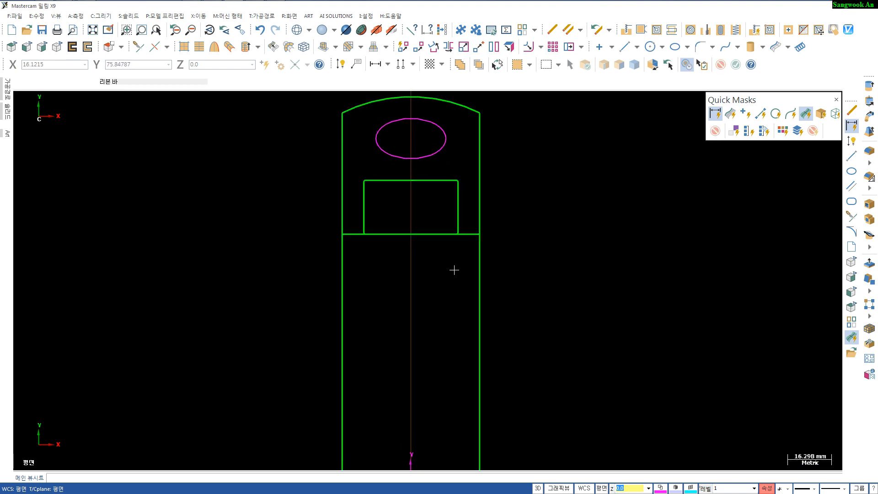
click(465, 234)
key(Delete)
scroll(418, 297, up, 2)
scroll(418, 298, down, 1)
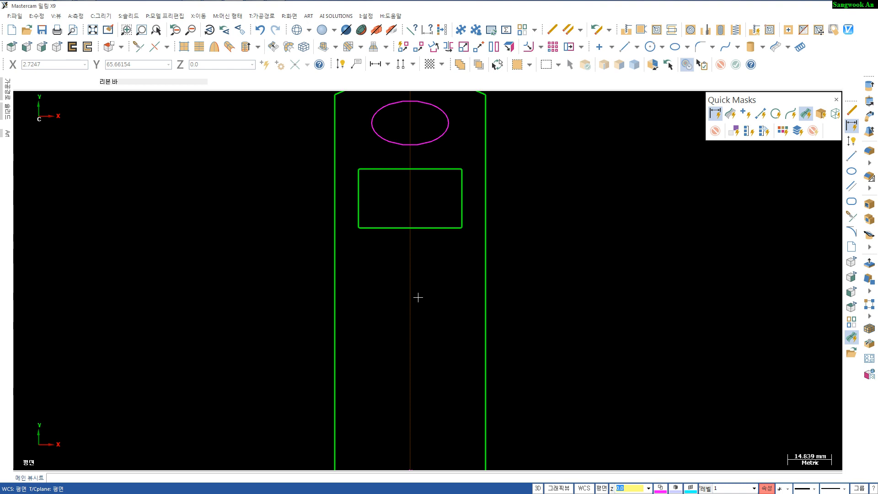
- Create a line parallel to the small rectangle's bottom edge, about 12.5 mm below it
key(p)
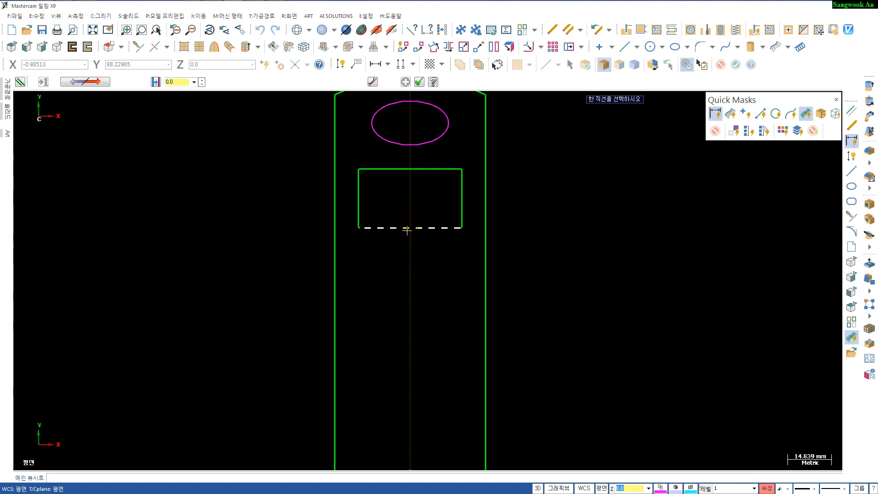
click(407, 230)
click(403, 265)
scroll(425, 287, up, 1)
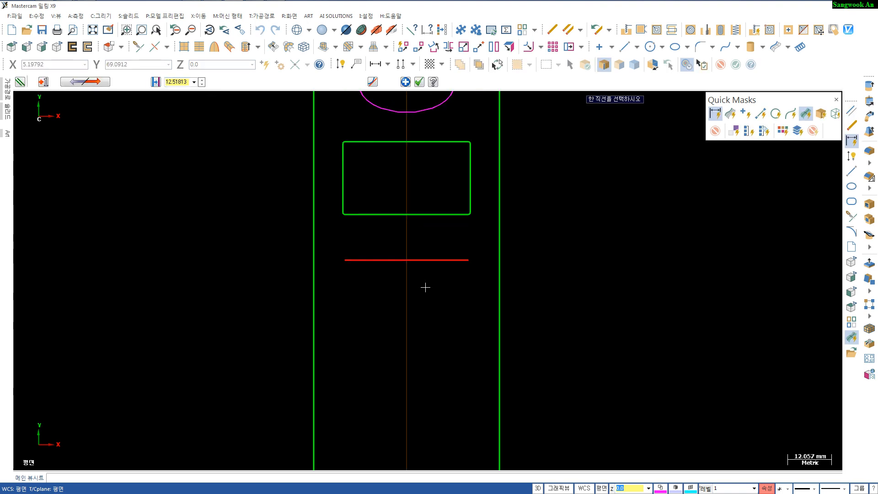
key(Escape)
- Draw a circle with 2.5 mm radius centred on the new parallel line's midpoint
key(c)
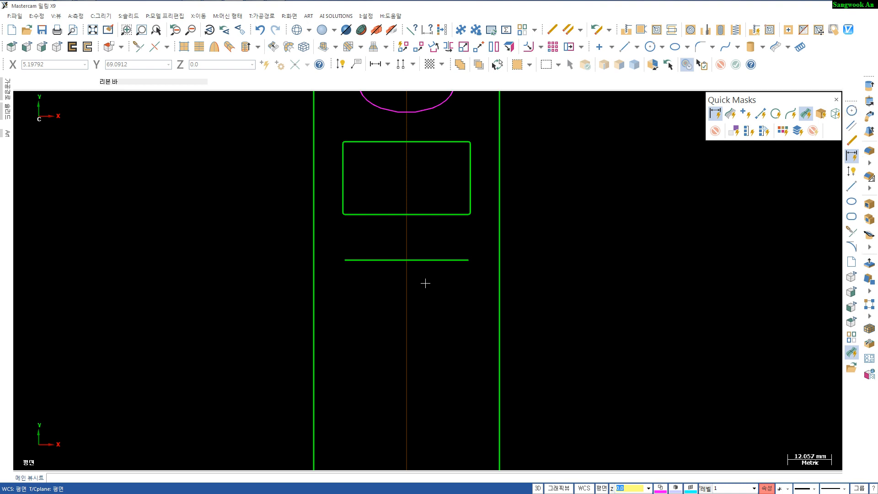
click(401, 250)
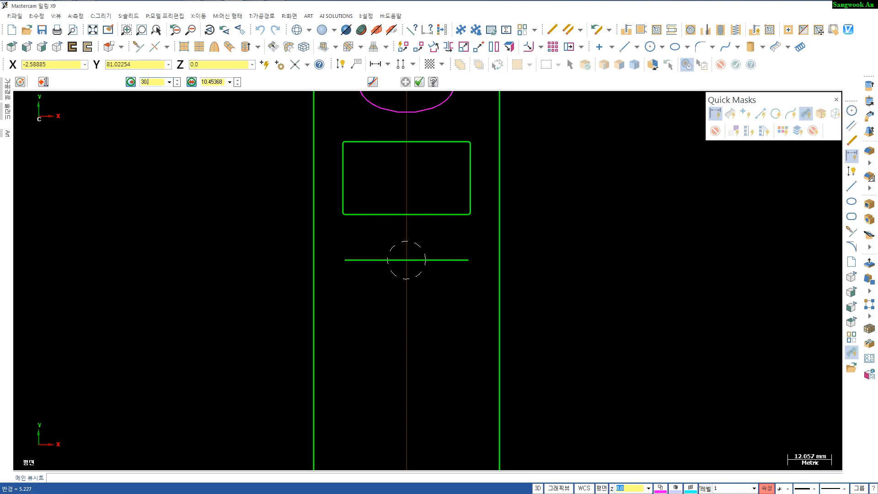
text(30.5)
key(Return)
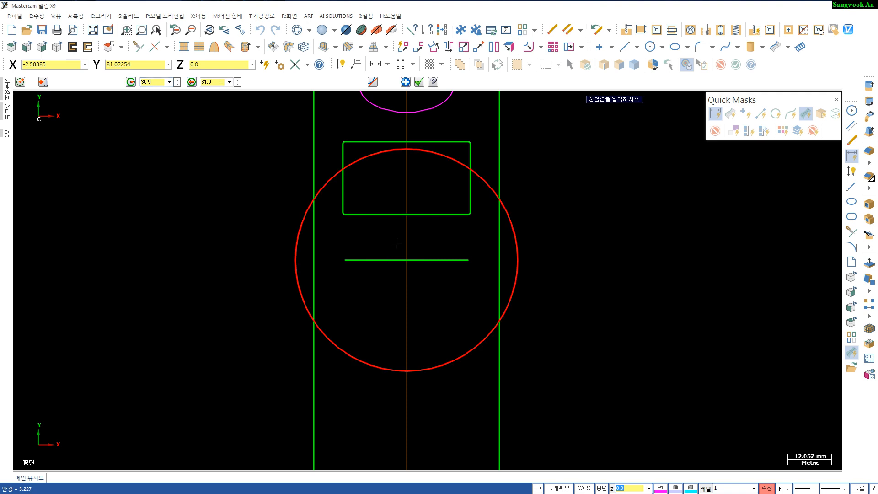
click(151, 82)
text(2)
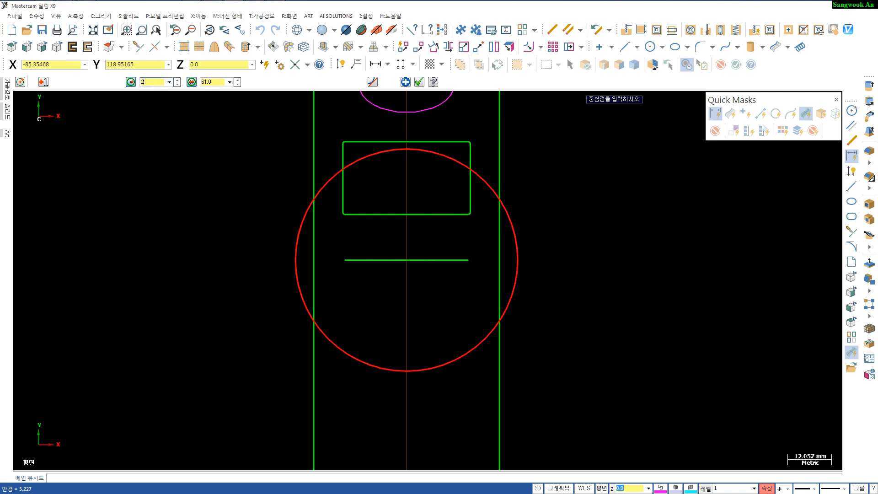
key(Return)
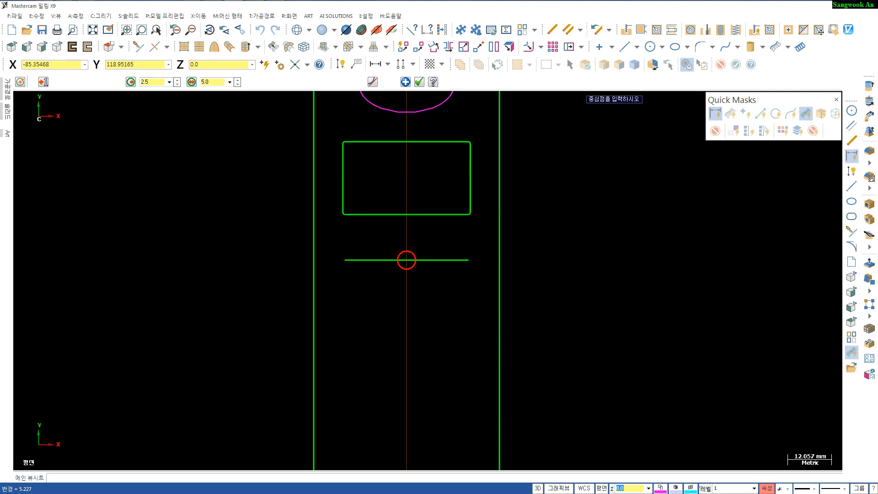
key(Escape)
scroll(282, 238, up, 2)
key(Escape)
key(Escape)
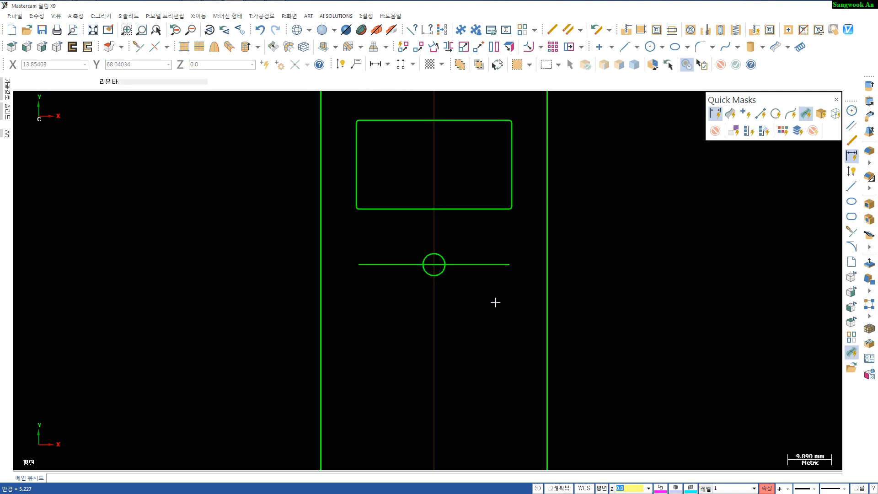
- Dimension the gap between the small rectangle's bottom edge and the parallel line, then delete that dimension
key(d)
click(470, 205)
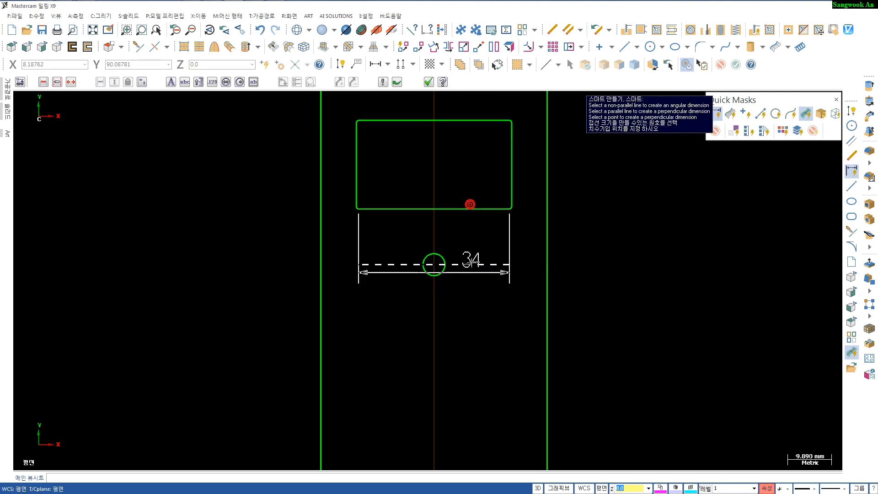
click(471, 262)
click(610, 250)
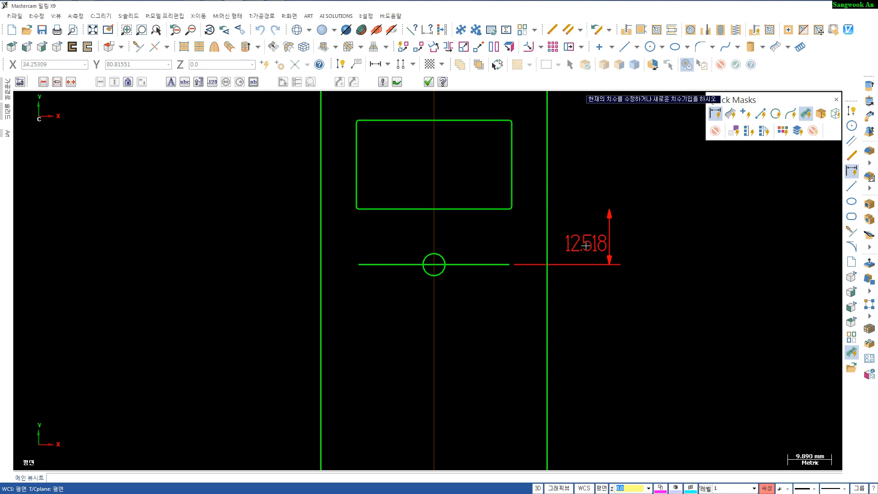
key(Escape)
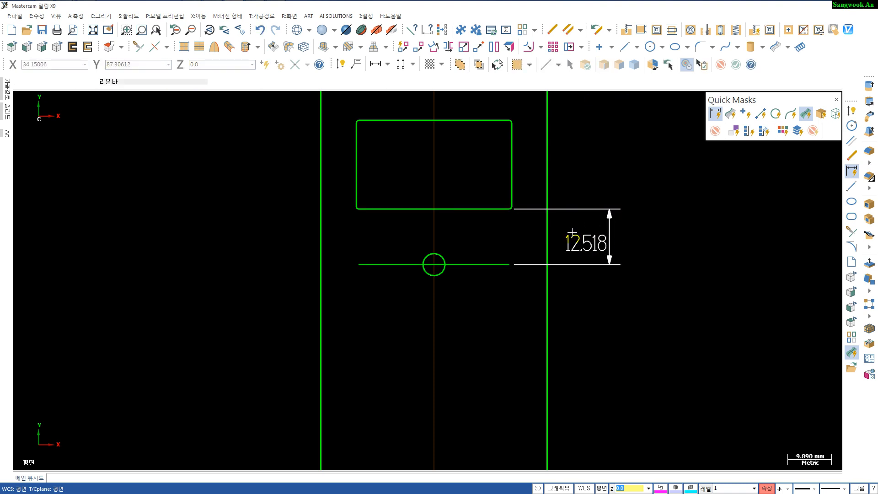
click(584, 244)
key(Delete)
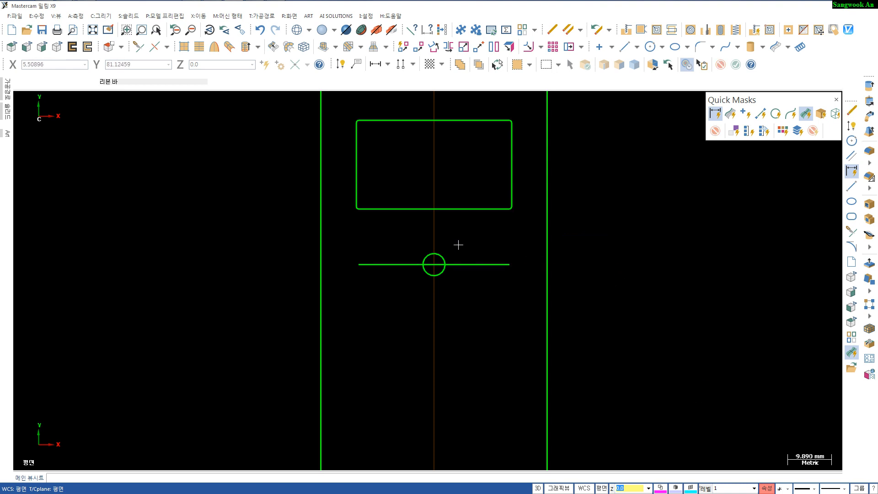
- Replace the parallel line with a new one 15 mm below the small rectangle's bottom edge
click(465, 265)
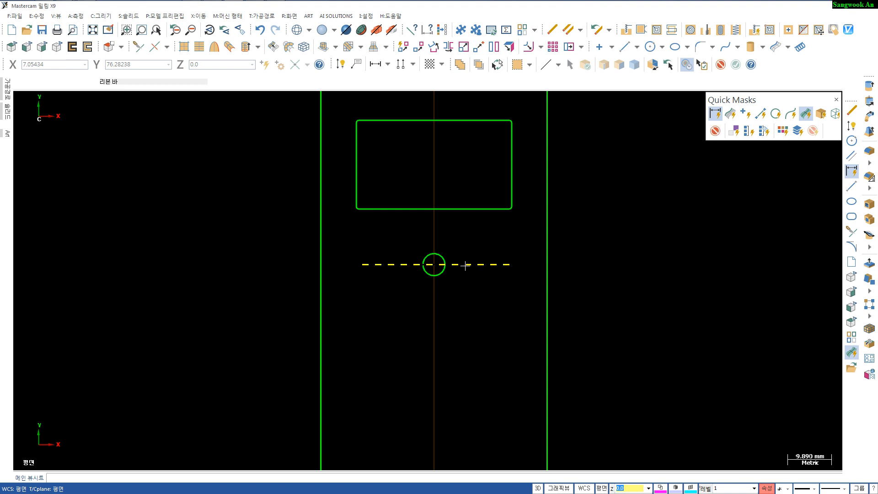
key(Delete)
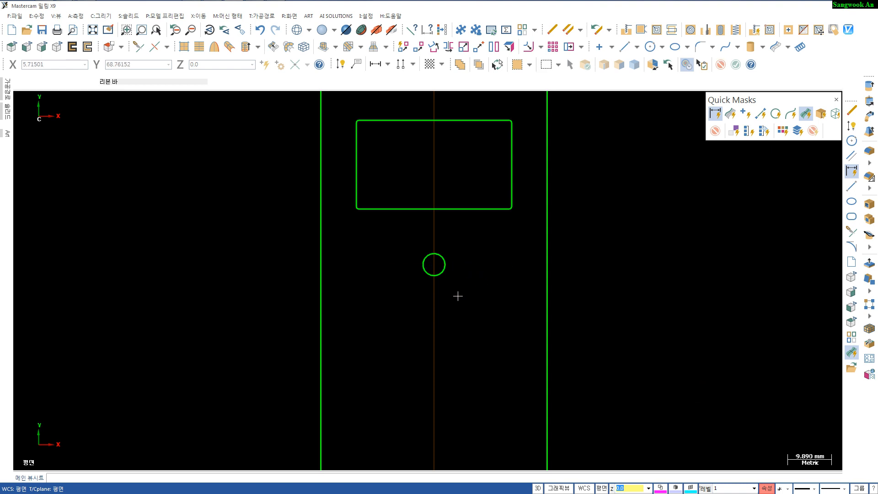
key(p)
click(445, 210)
click(452, 293)
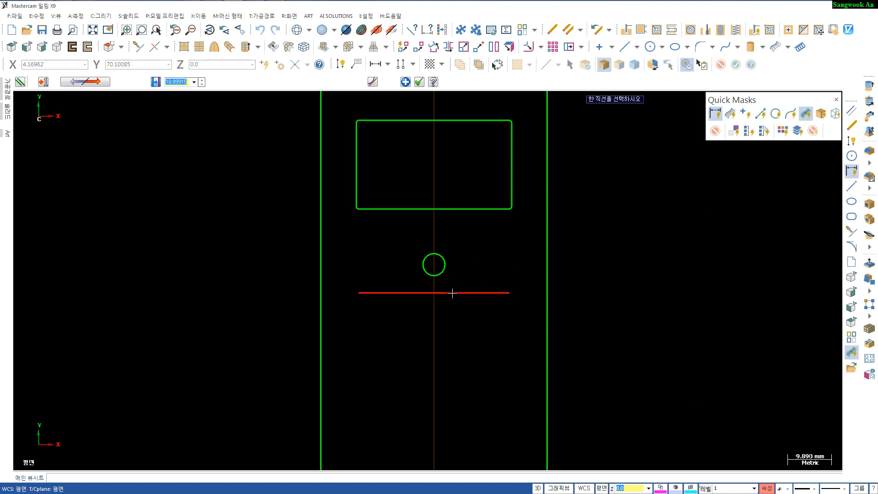
text(15)
key(Return)
key(Escape)
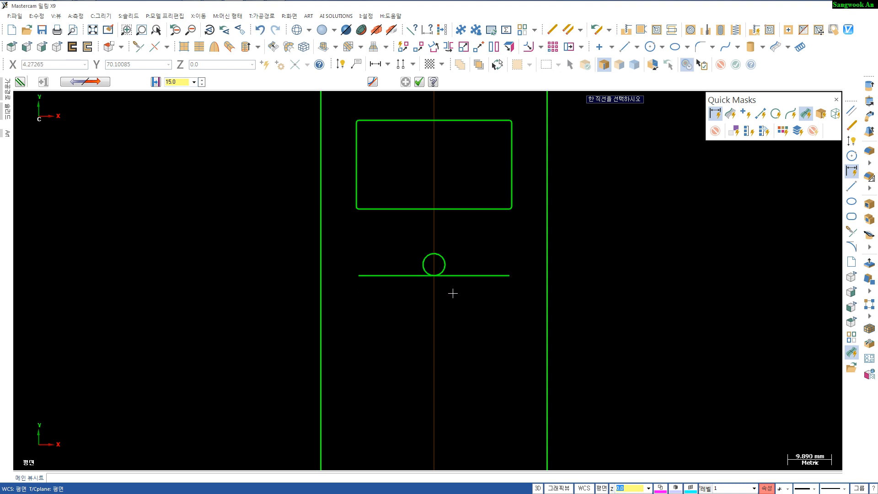
key(Escape)
- Move the circle so its centre sits on the midpoint of the new parallel line
click(445, 267)
click(451, 275)
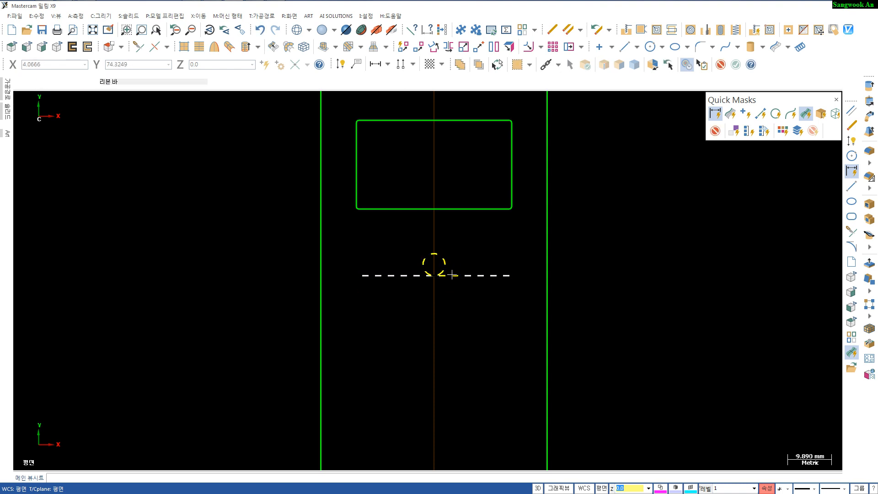
key(d)
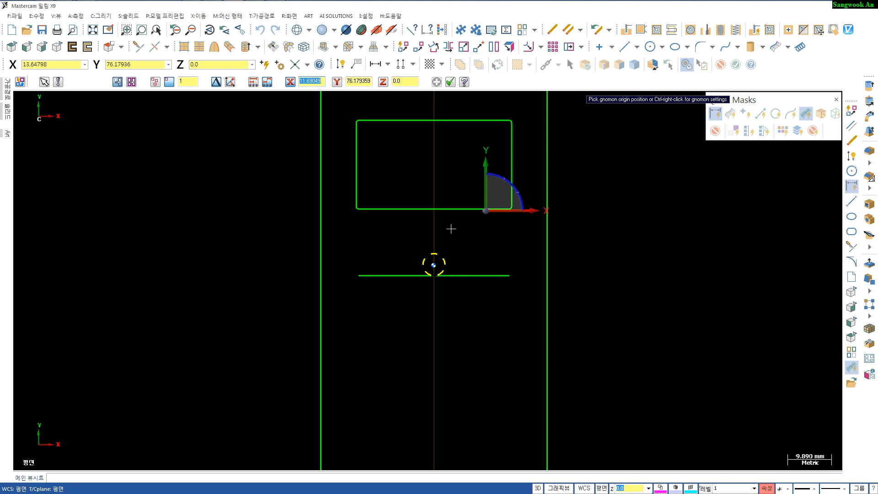
key(Escape)
click(445, 257)
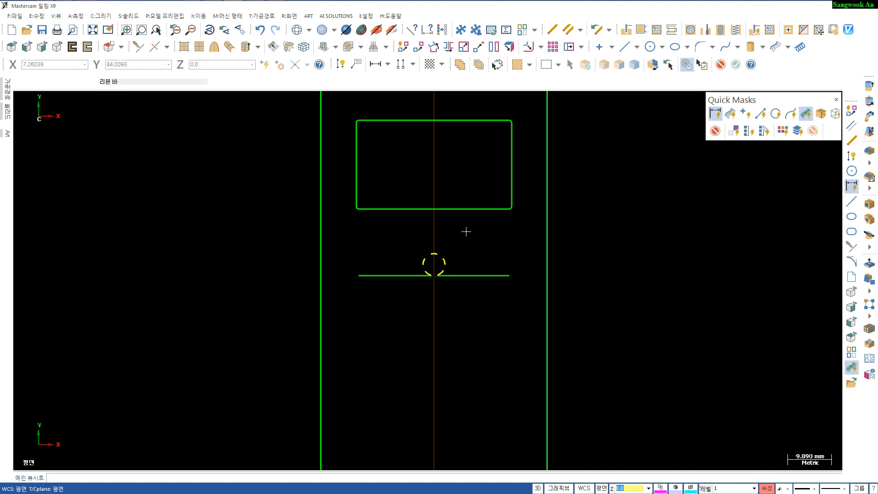
key(d)
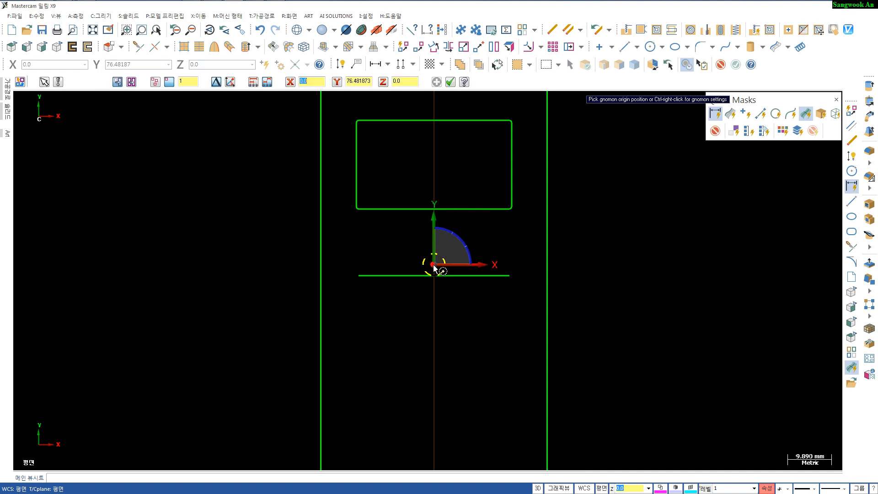
click(438, 269)
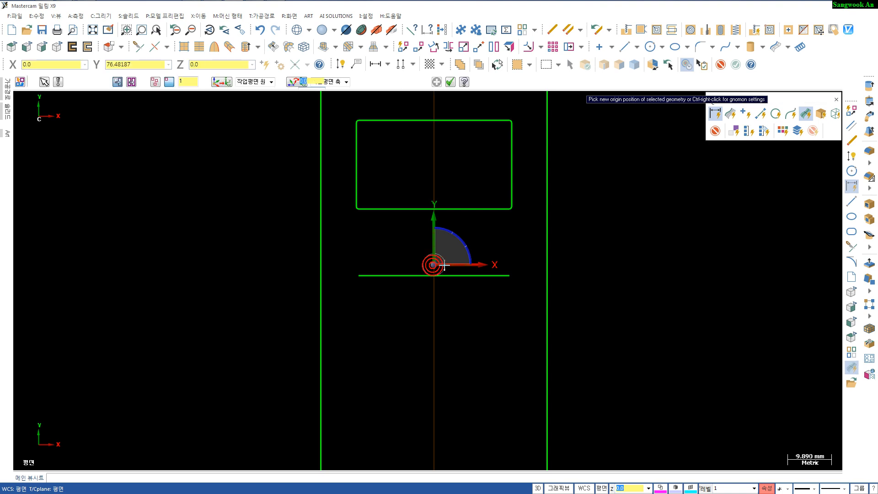
click(436, 277)
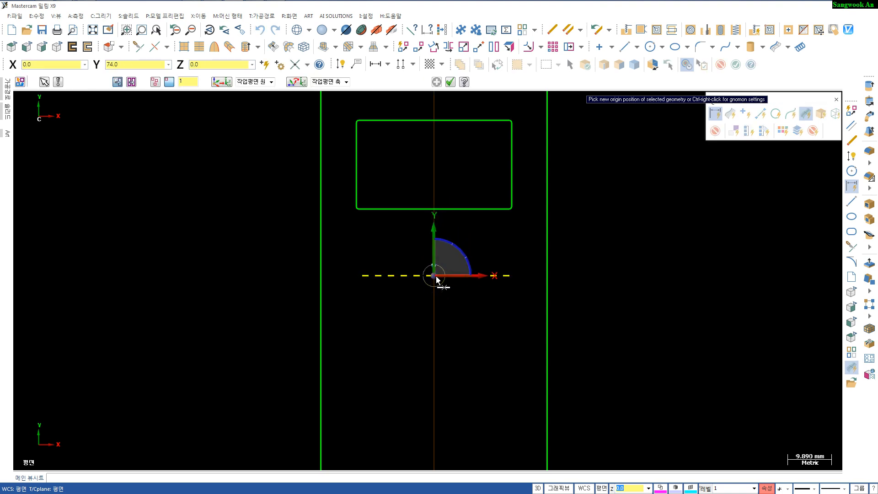
key(Return)
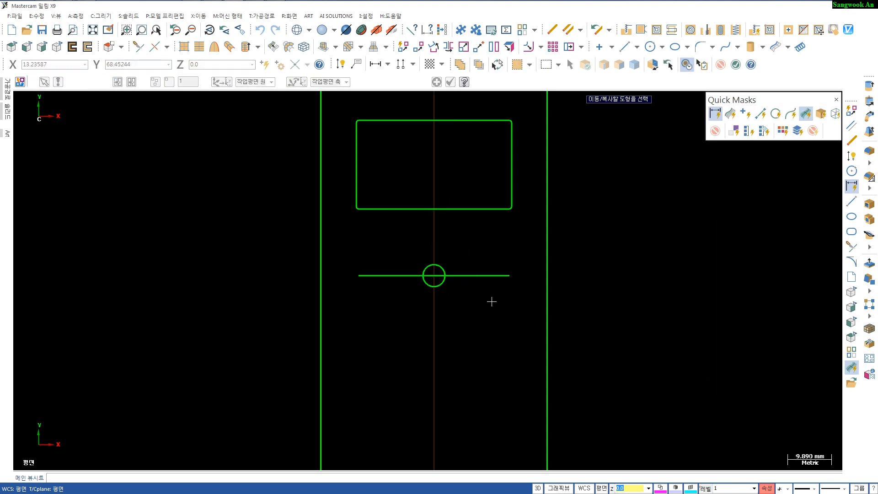
key(Escape)
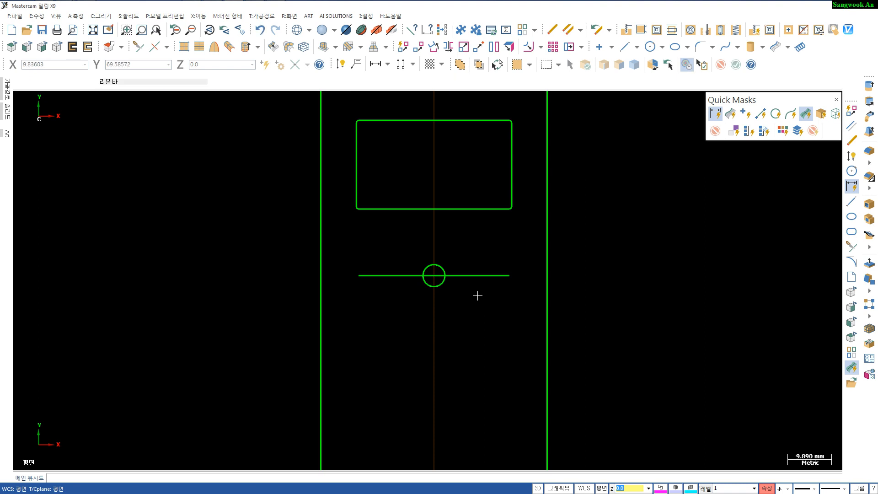
- Dimension the distance from the small rectangle to the parallel line and the circle's diameter
key(d)
click(473, 210)
click(473, 273)
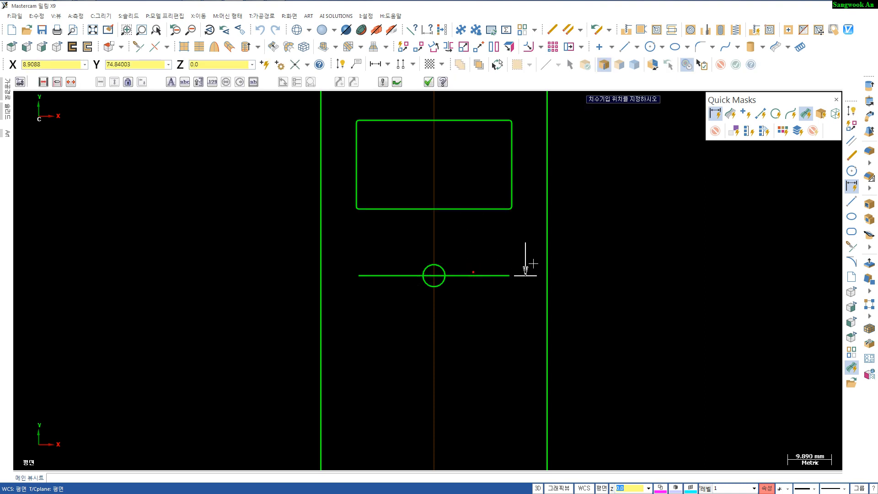
click(592, 253)
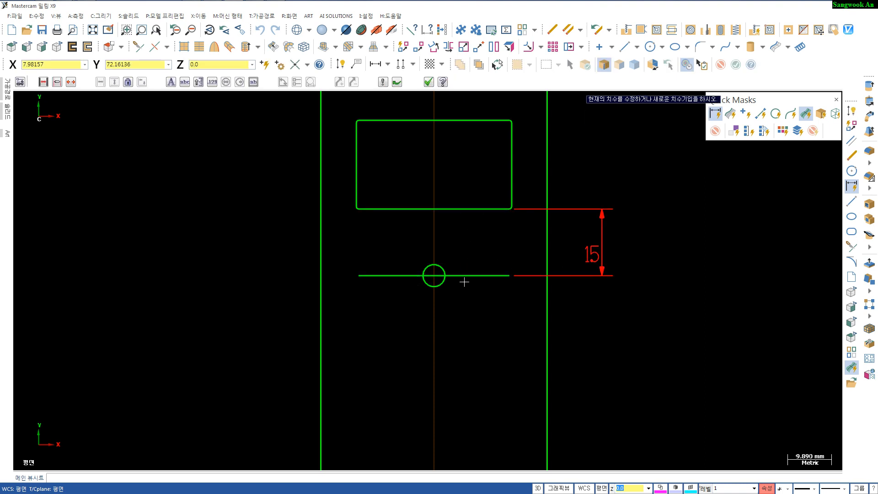
click(463, 240)
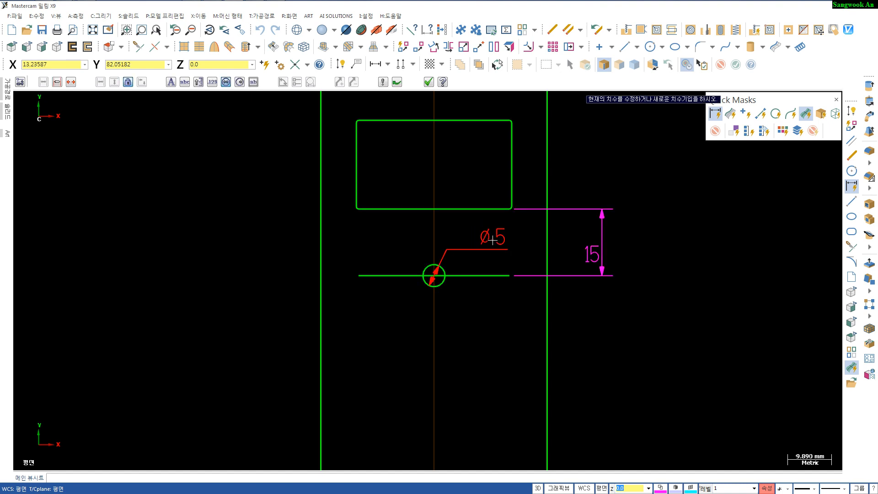
click(493, 238)
key(Escape)
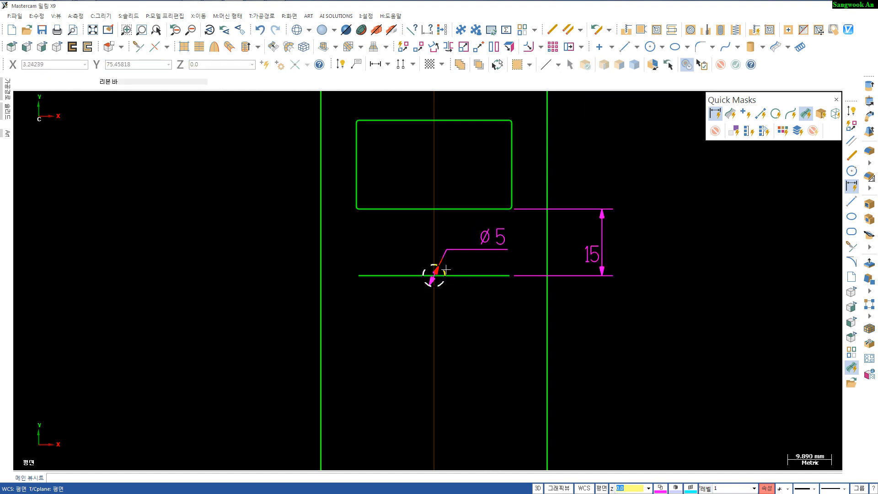
- Replace the circle and its diameter dimension with a 3.5 mm radius circle centred on the line's midpoint
key(Delete)
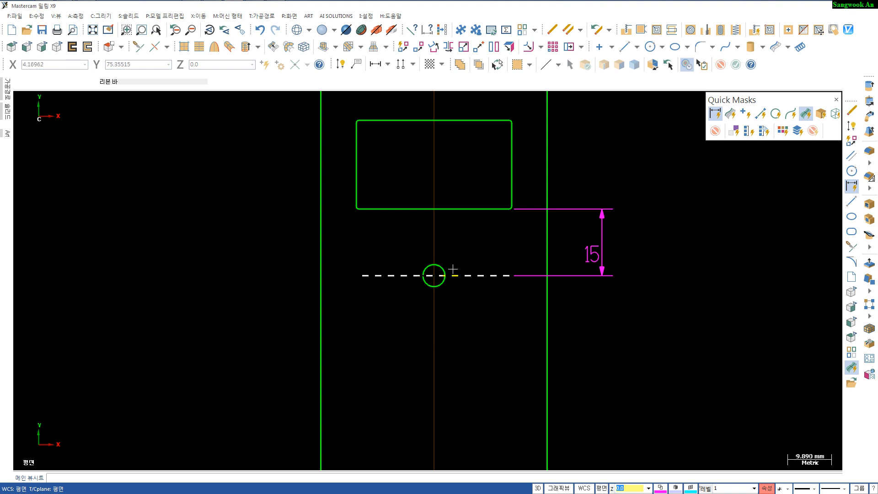
click(442, 267)
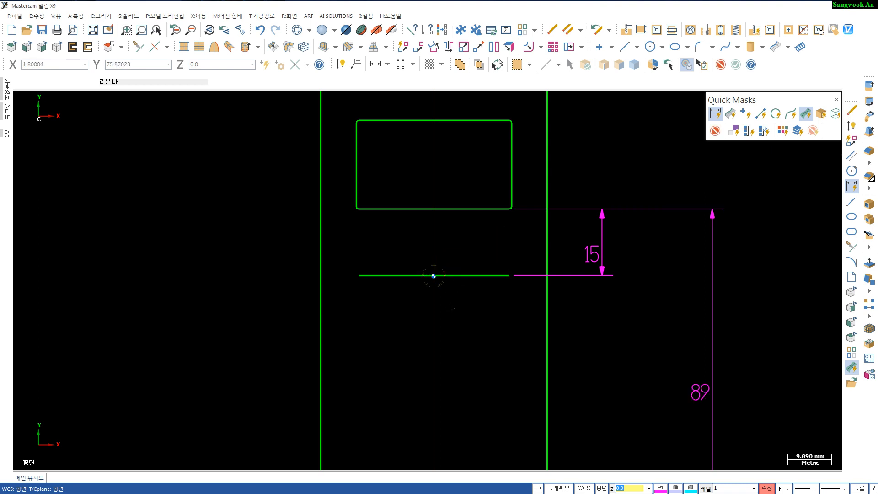
key(c)
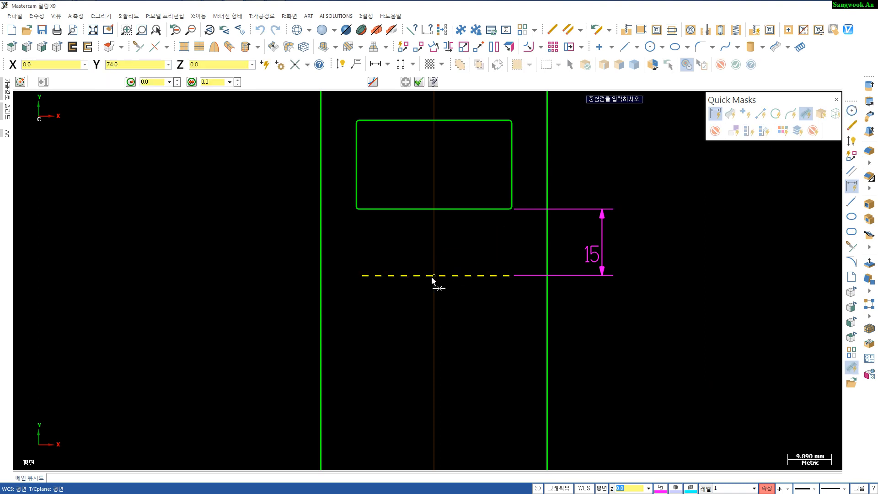
click(434, 277)
click(426, 252)
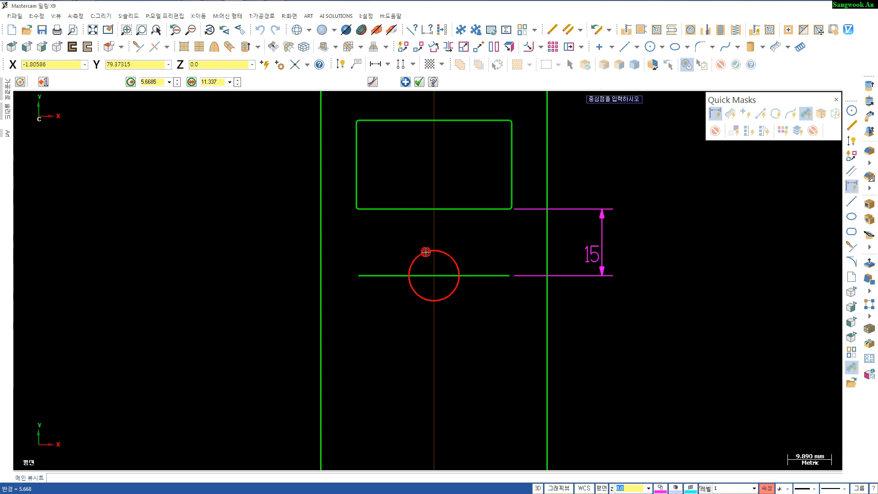
key(r)
key(Return)
key(Return)
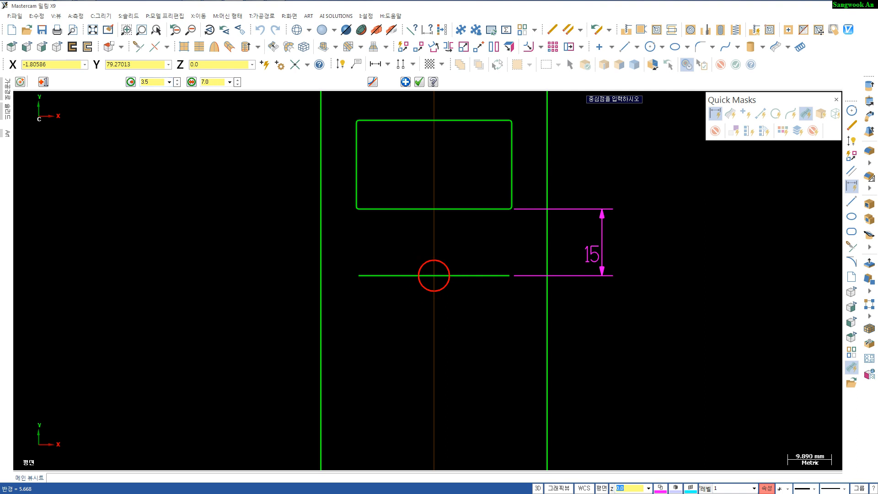
key(Escape)
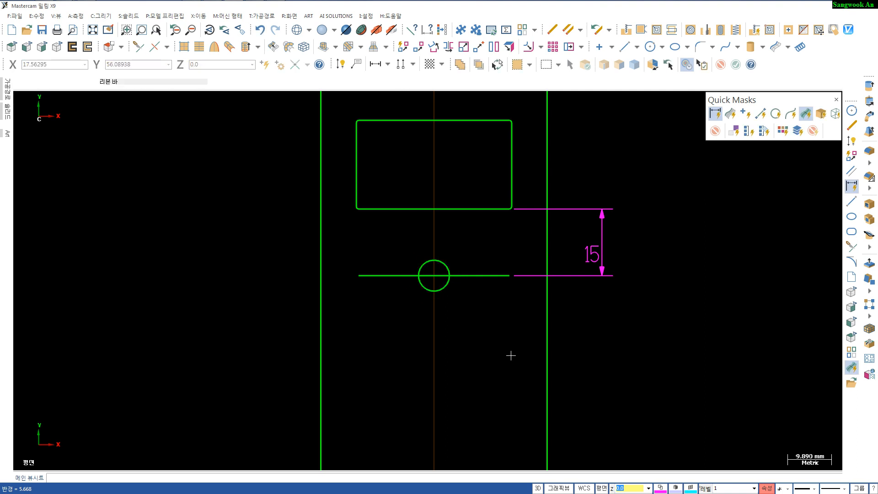
key(d)
click(447, 264)
click(462, 276)
key(Escape)
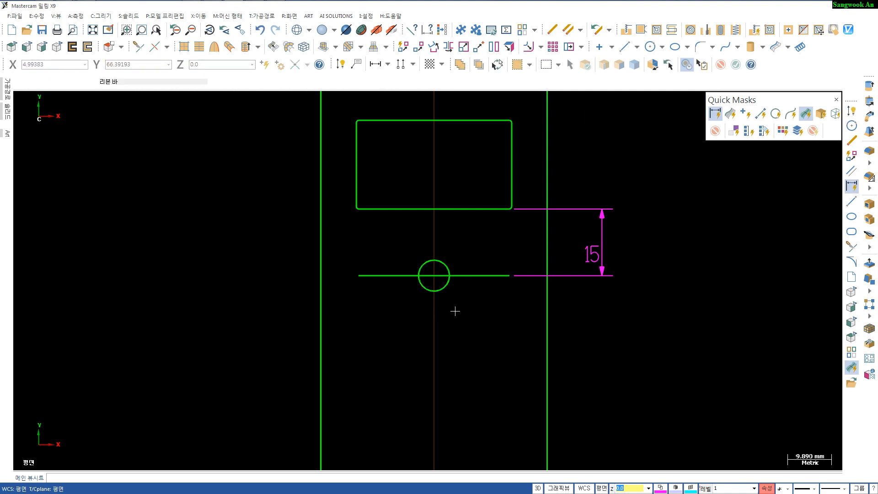
- Inspect the new circle's properties
click(445, 269)
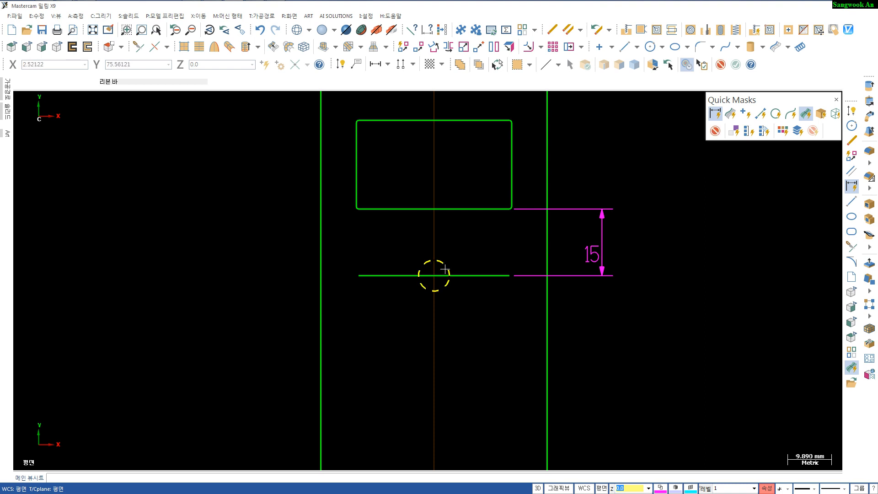
key(F4)
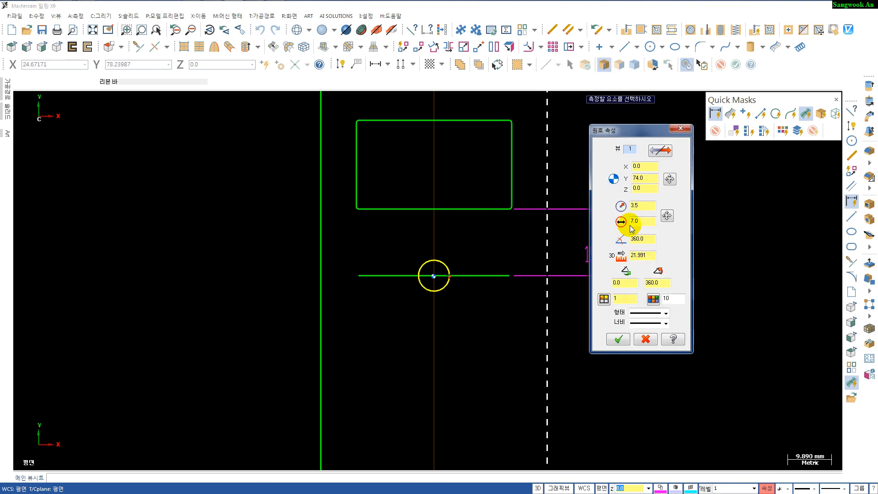
click(618, 339)
- Delete the 15 mm dimension between the small rectangle and the parallel line
click(602, 236)
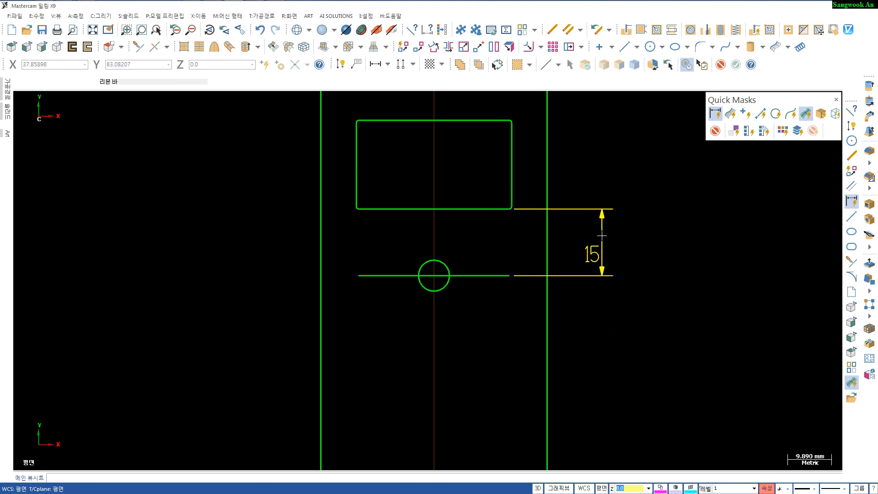
key(Delete)
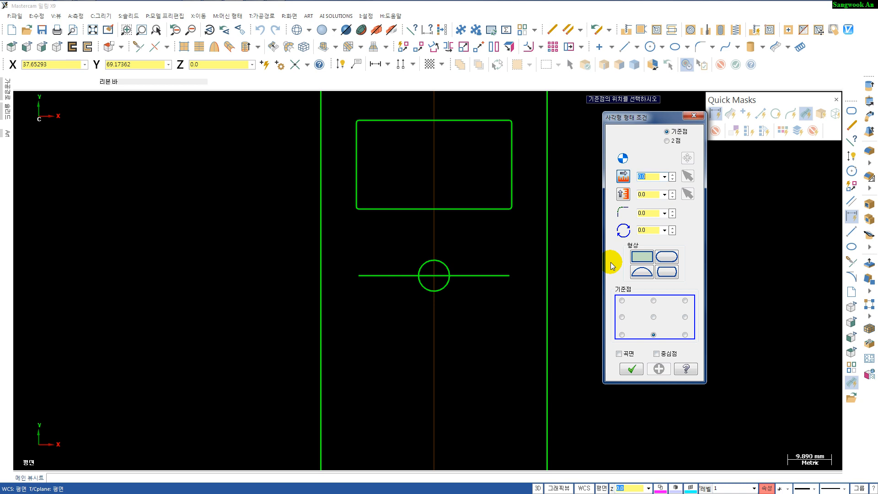
- Draw a 15 by 7 mm rectangle with 2 mm corner radius, its top-left corner at the horizontal line's right end
text(15)
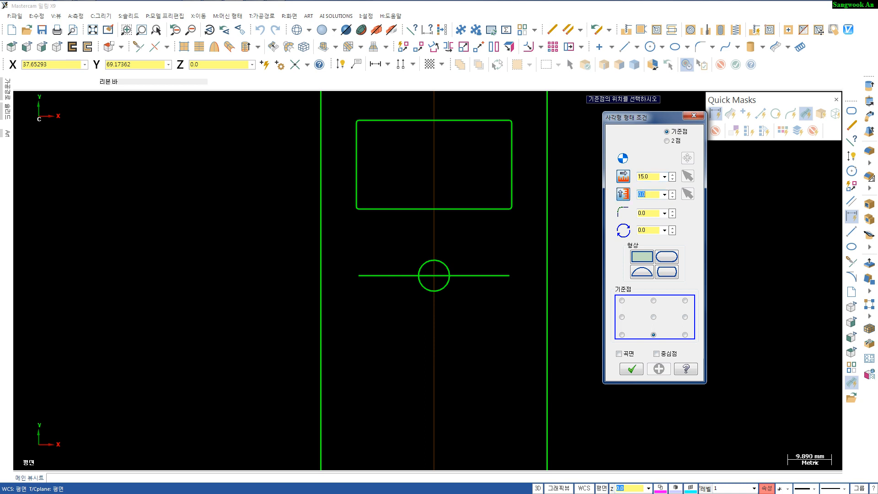
key(Tab)
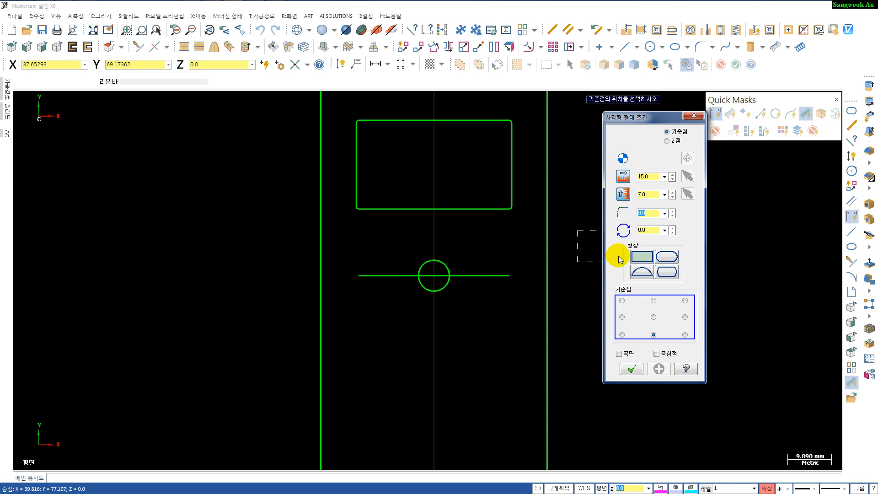
text(2)
key(Tab)
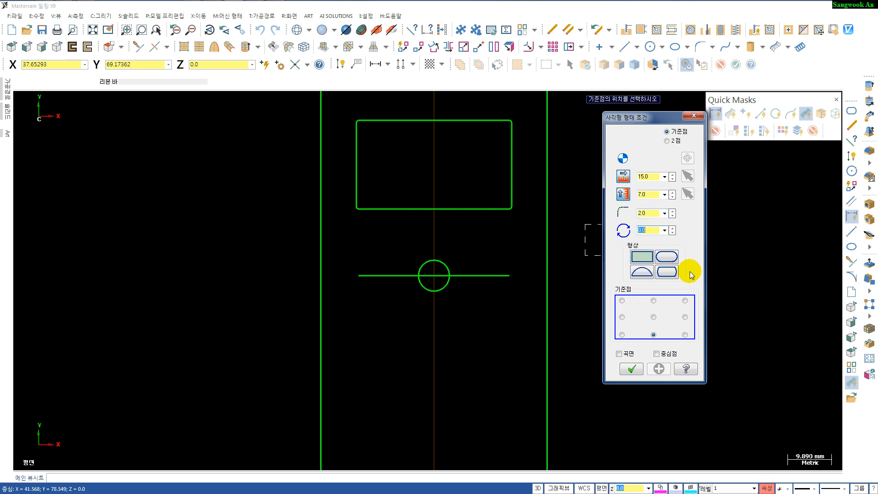
click(622, 301)
click(622, 301)
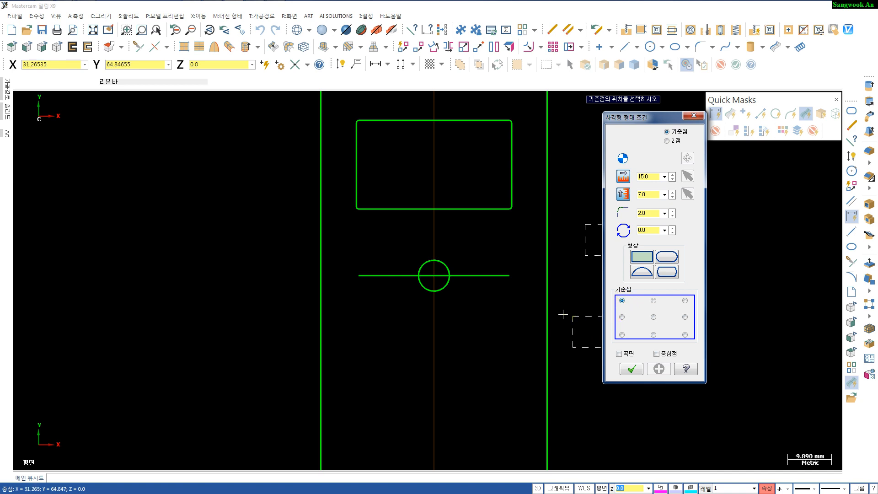
click(450, 278)
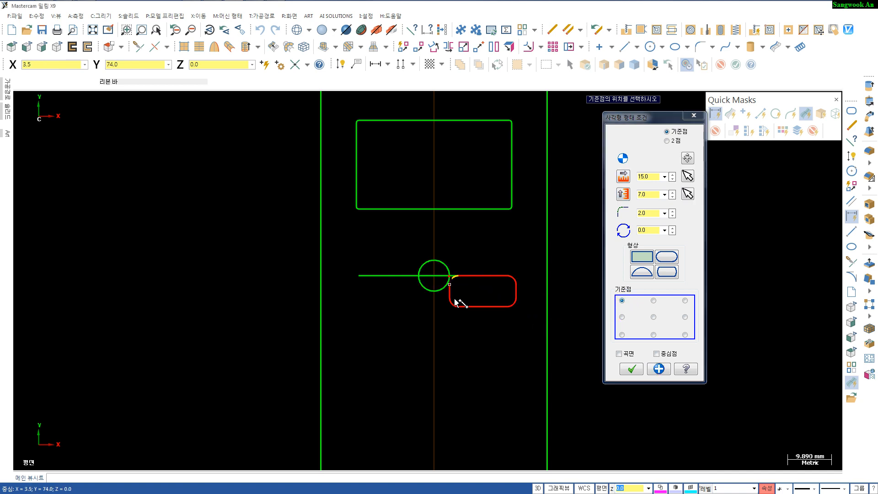
key(Return)
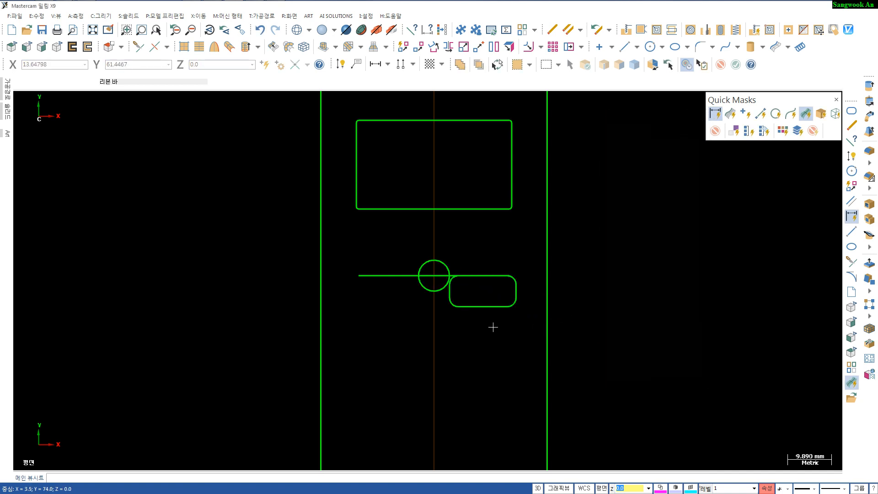
- Delete the short horizontal line and the 3.5 mm radius circle
click(448, 275)
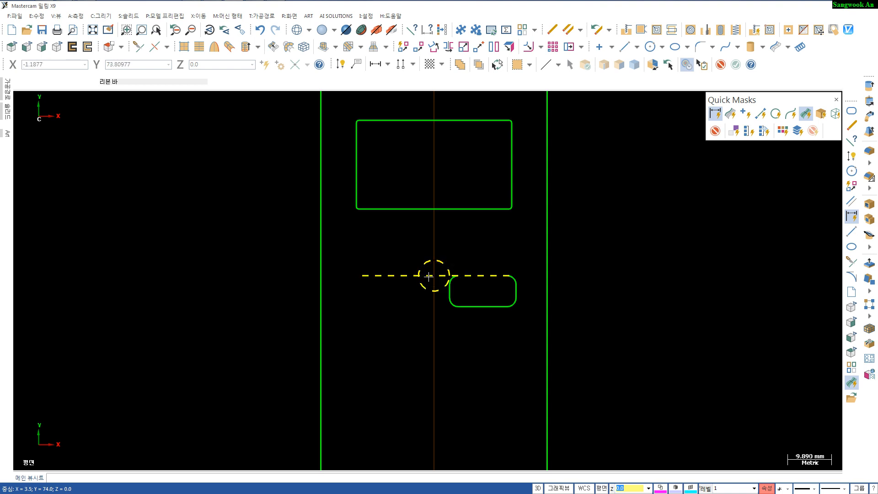
key(Delete)
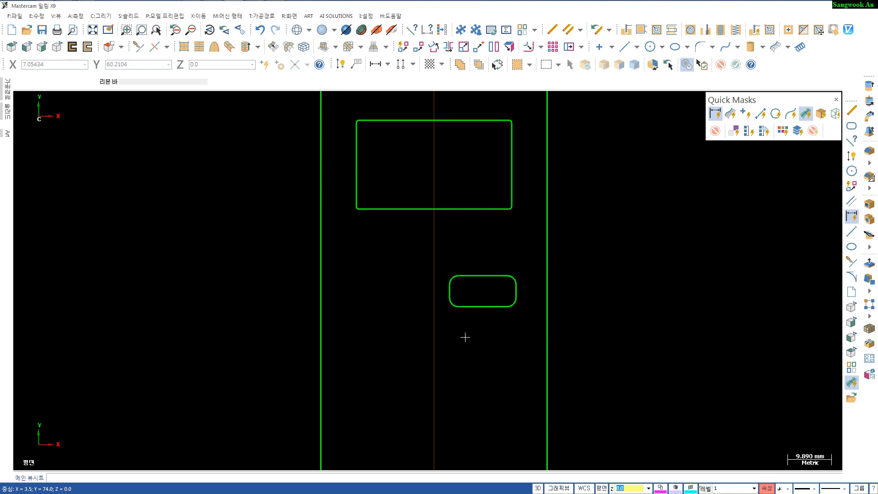
- Dimension the rounded rectangle's height and width with Smart Dimension
key(d)
click(476, 276)
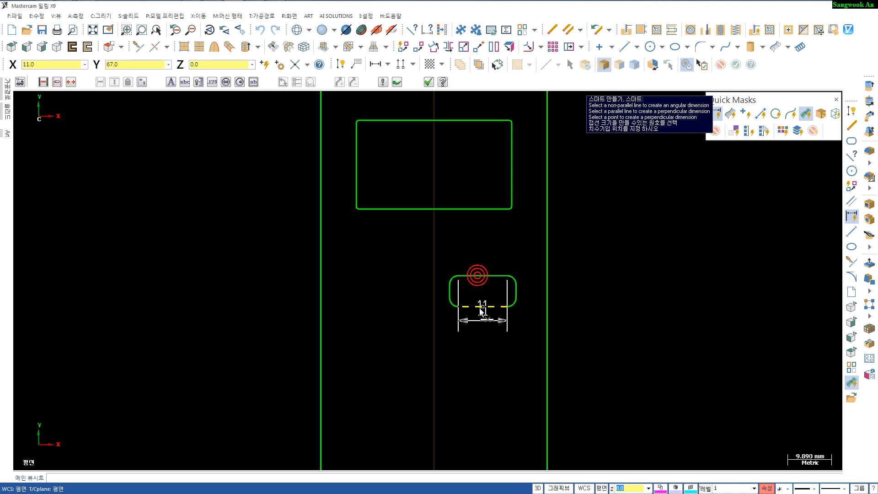
click(479, 308)
click(598, 294)
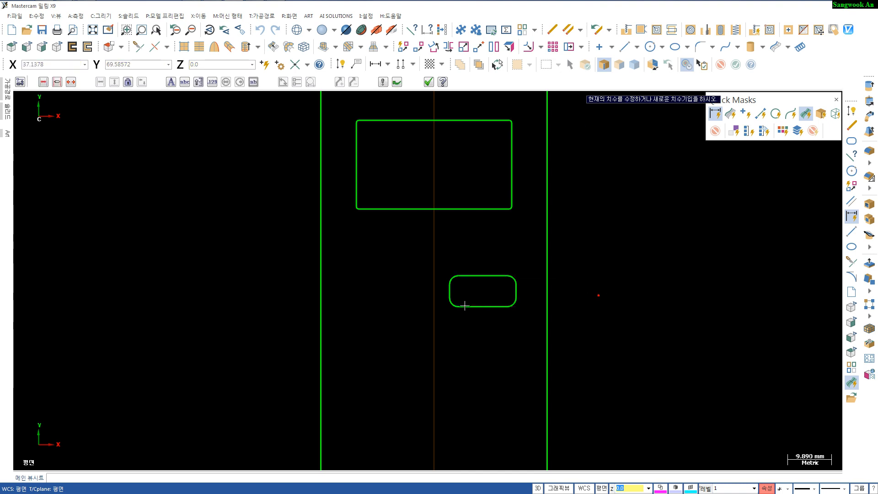
click(448, 289)
click(517, 293)
click(499, 351)
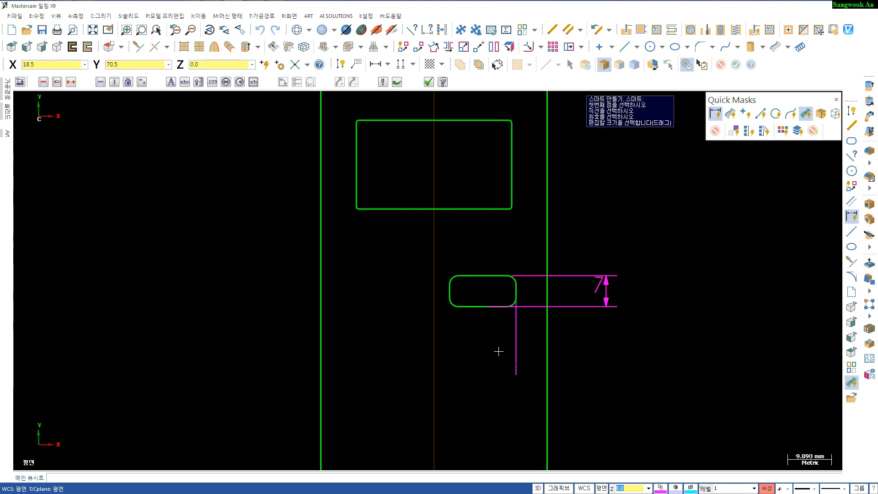
key(Escape)
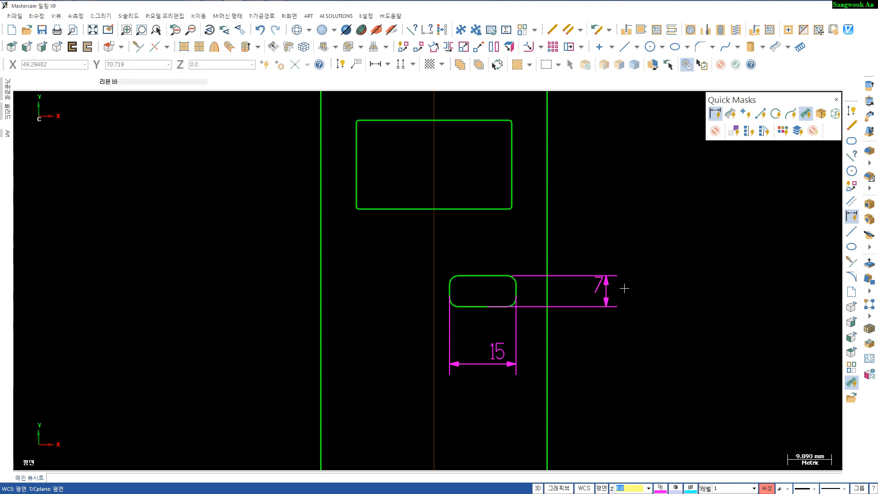
- Select all dimensions and delete them
click(715, 113)
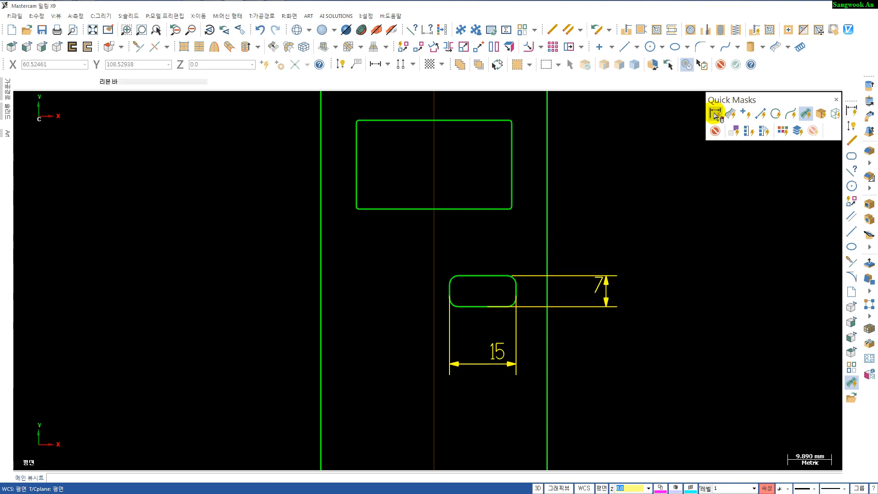
key(Delete)
- Mirror a copy of the rounded rectangle about the vertical axis at X 0
scroll(464, 349, down, 4)
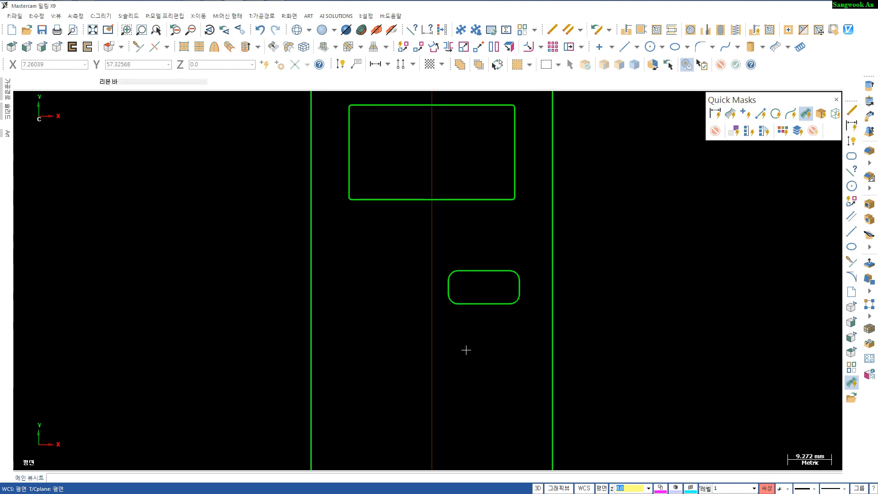
middle_drag(464, 350, 453, 312)
click(463, 45)
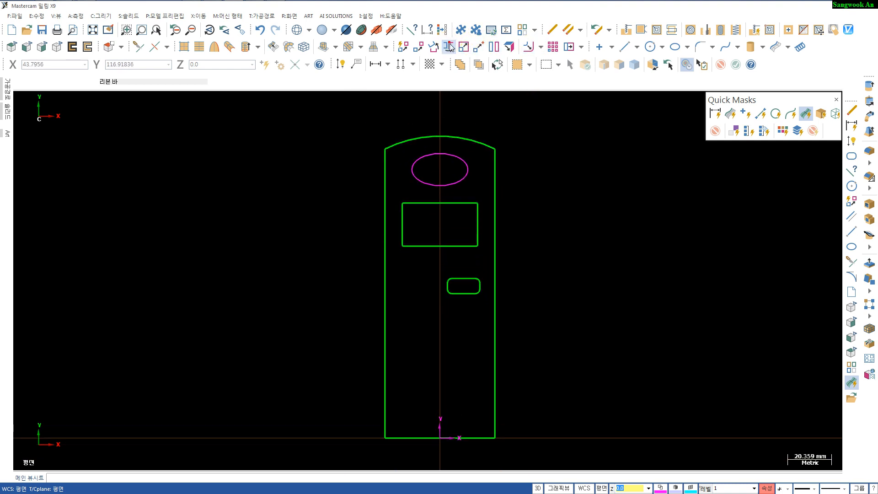
click(461, 278)
key(Return)
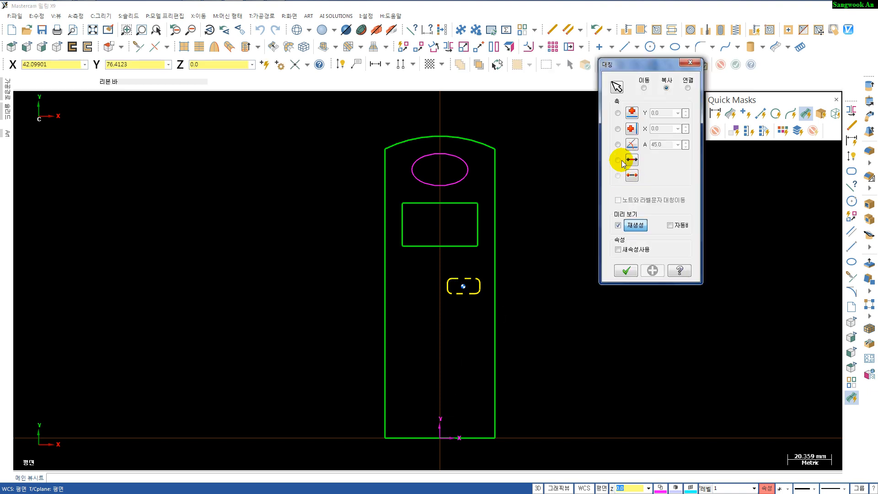
click(618, 130)
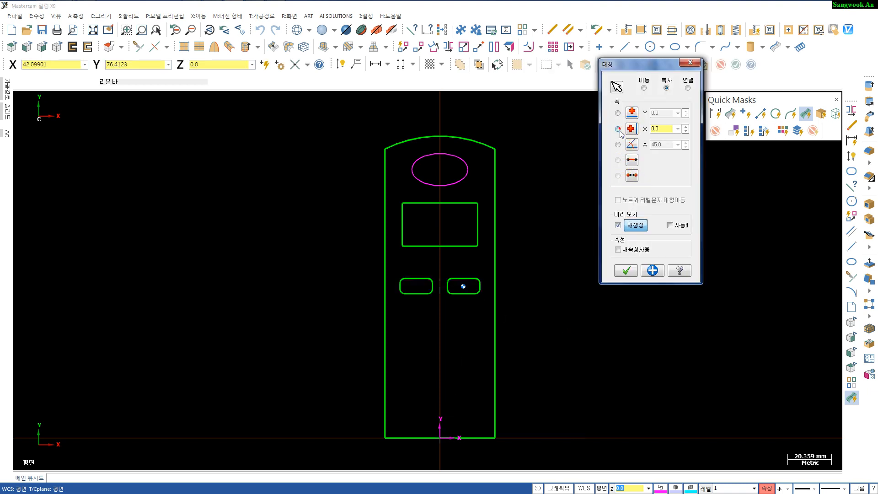
click(625, 271)
- Draw a horizontal line joining the inner bottom corners of the two rounded rectangles
scroll(447, 313, up, 2)
scroll(444, 236, up, 2)
scroll(443, 235, down, 3)
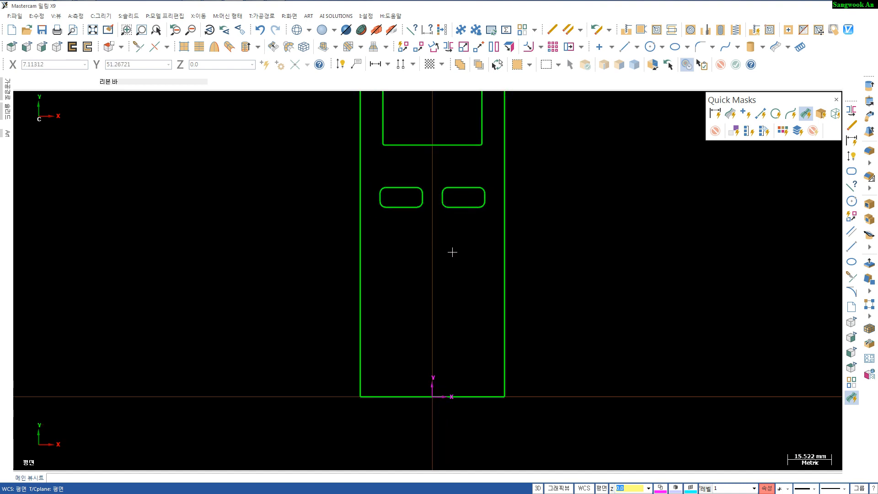
key(l)
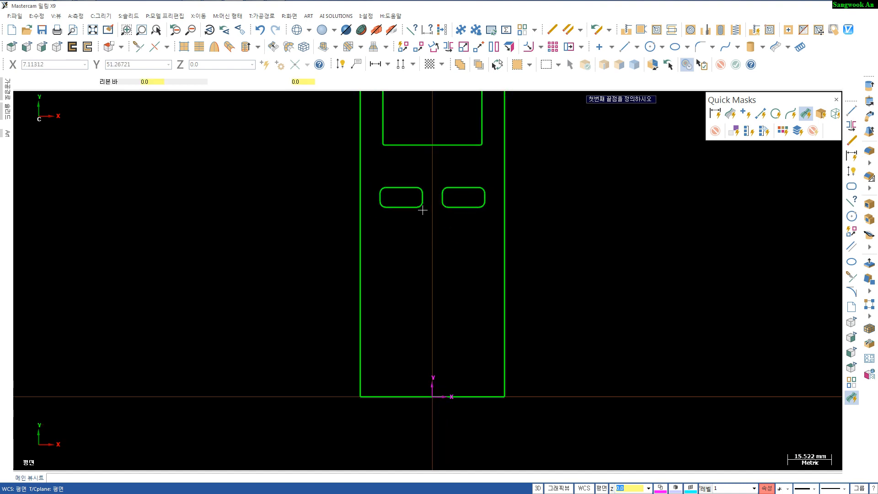
click(418, 208)
click(447, 208)
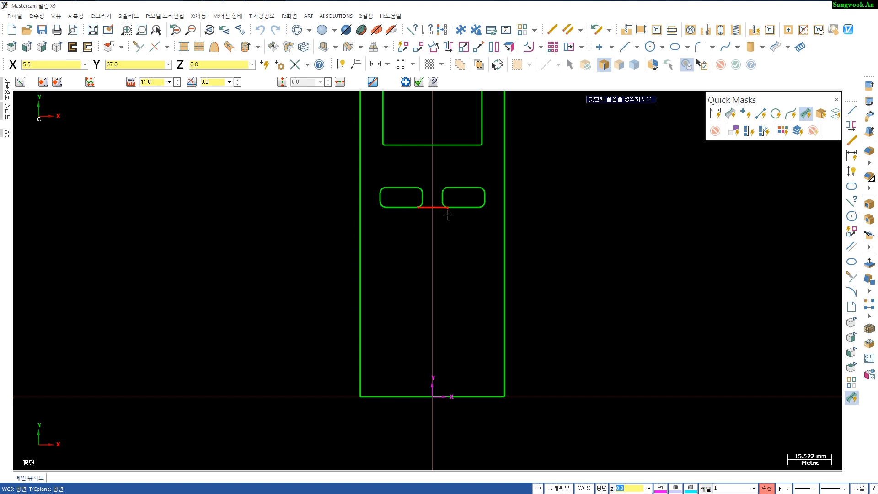
key(Escape)
- Create a parallel line 6 mm below the connecting line
scroll(443, 238, up, 5)
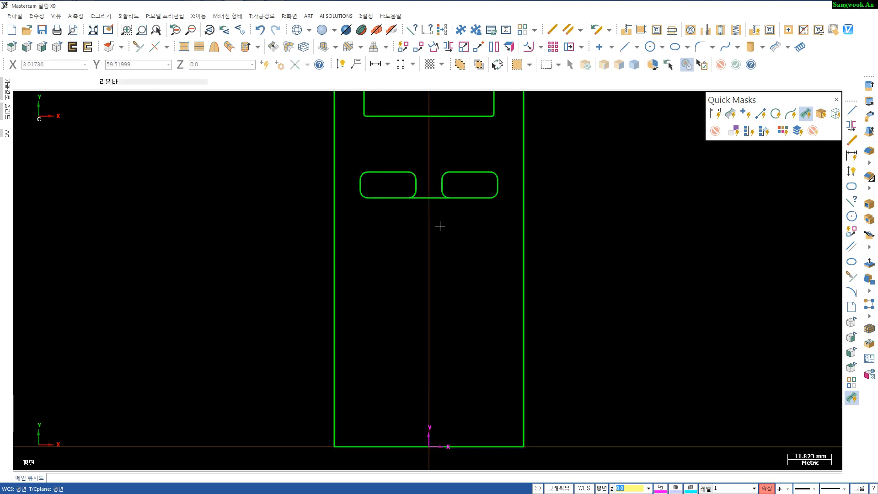
key(p)
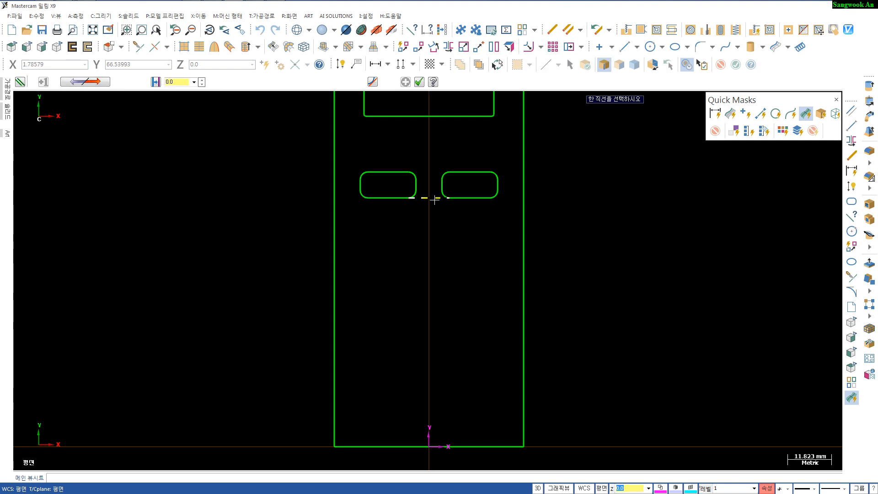
click(434, 199)
click(423, 225)
click(423, 225)
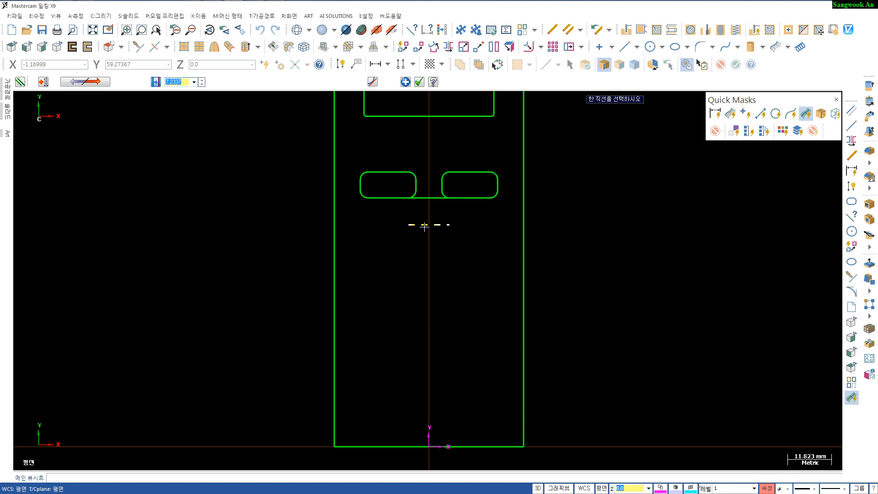
key(Escape)
key(Escape)
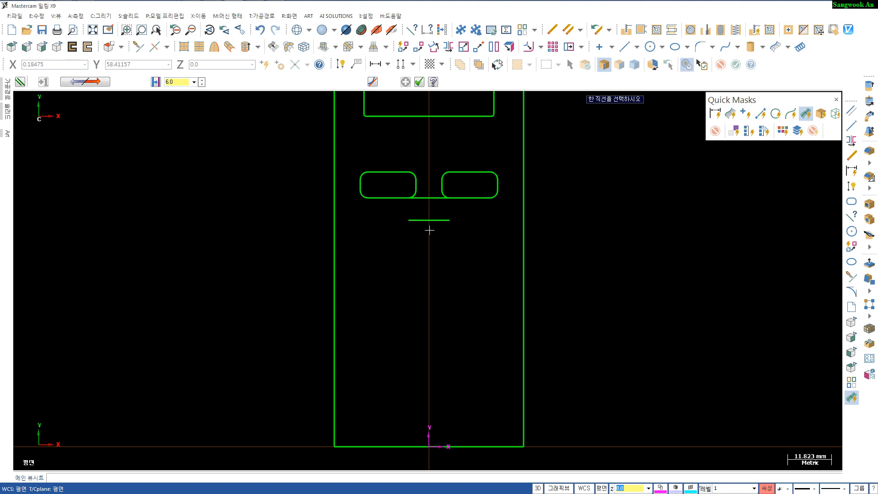
- Dimension the distance between the connecting line and its parallel copy
key(d)
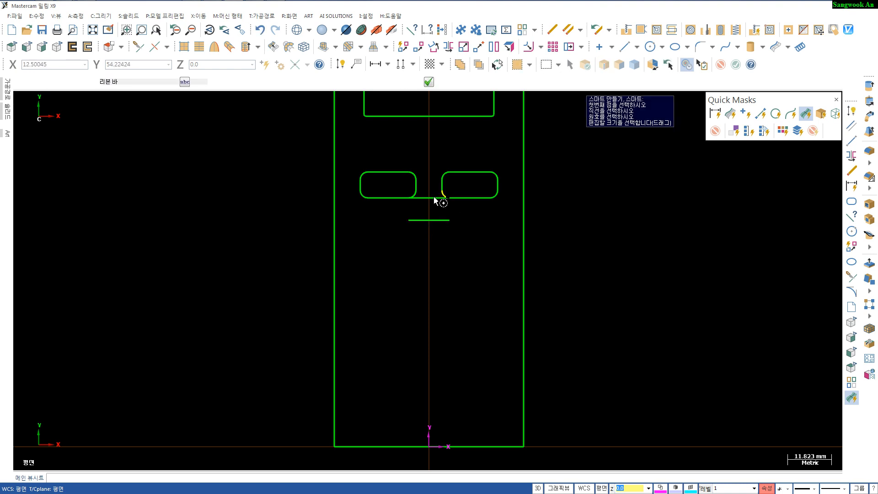
click(433, 201)
click(429, 221)
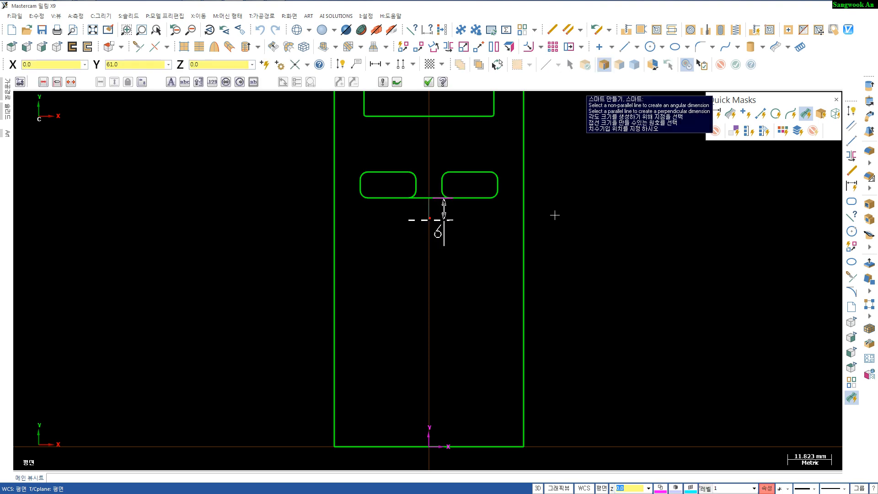
click(598, 214)
key(Escape)
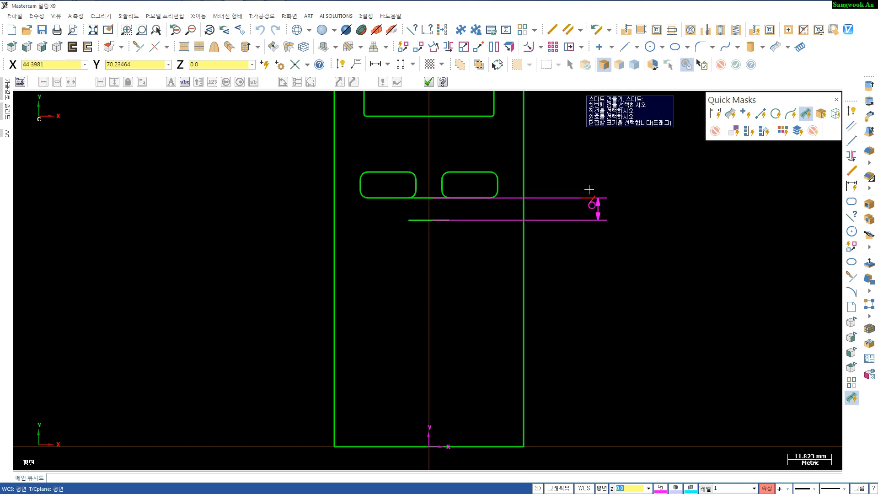
key(Escape)
scroll(472, 261, up, 1)
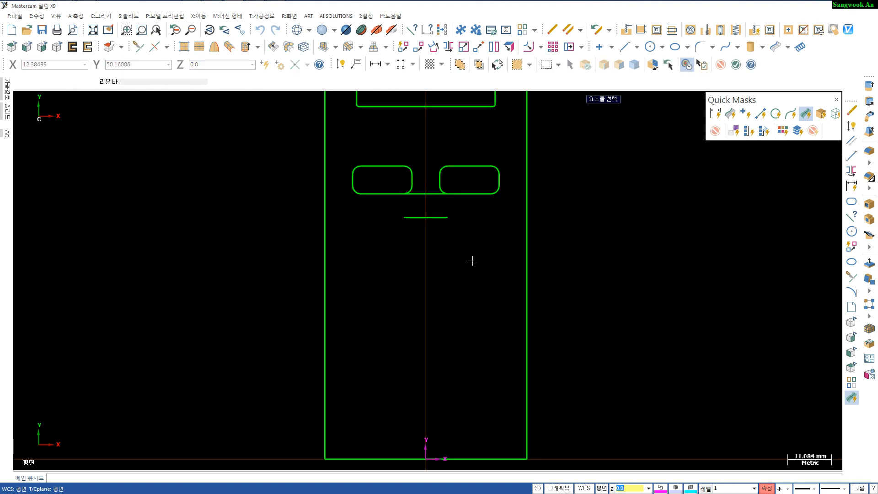
scroll(445, 249, up, 1)
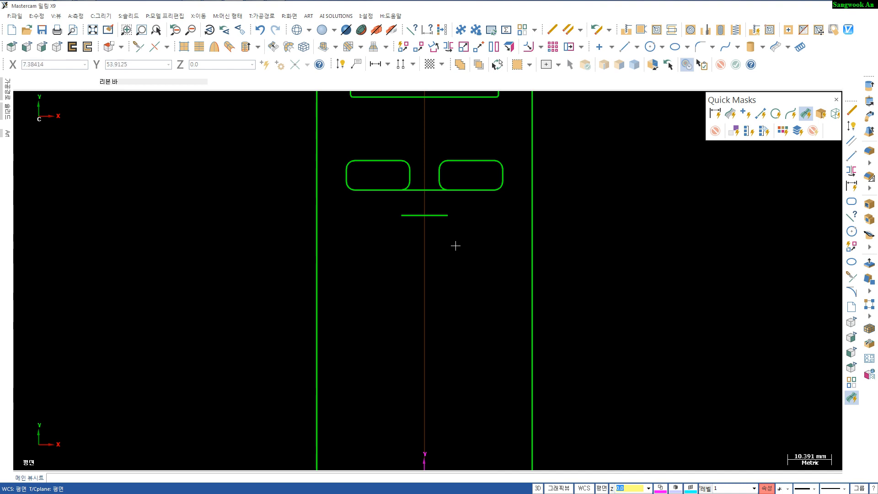
key(r)
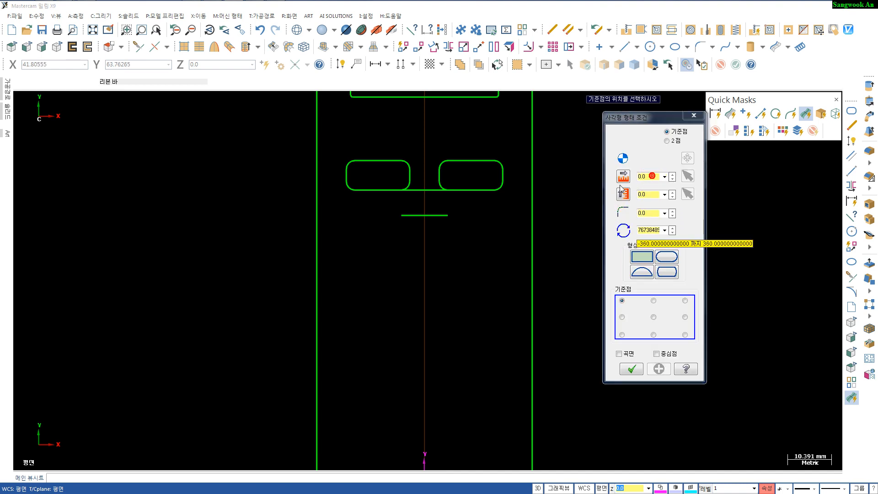
key(Escape)
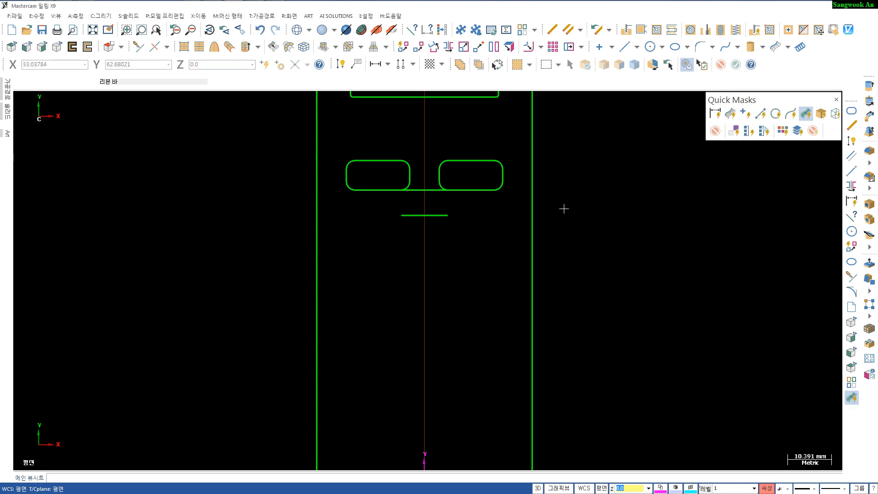
- Draw a 12 by 7 mm rectangle with 3 mm corner radius, centered on the midpoint of the lower parallel line
key(Return)
click(649, 176)
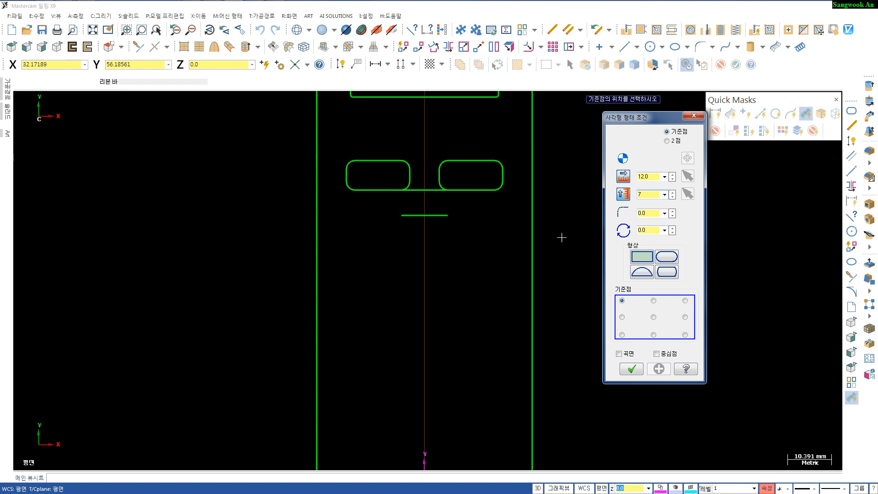
click(649, 213)
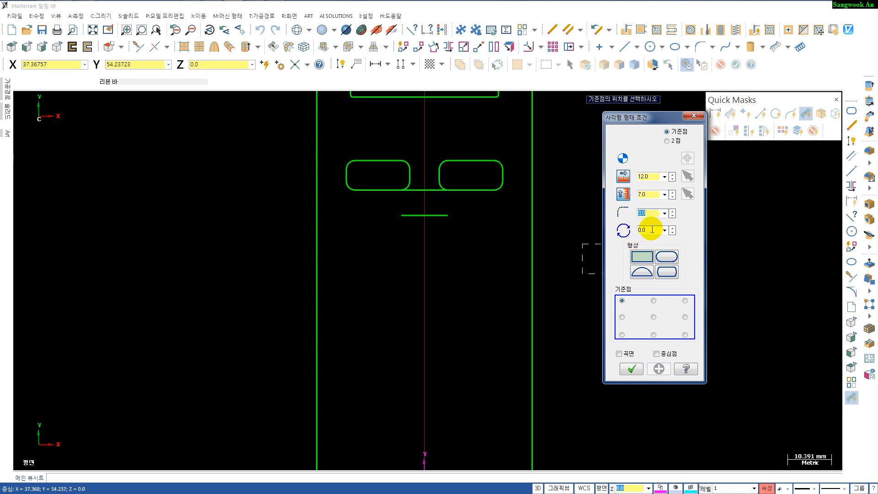
text(3)
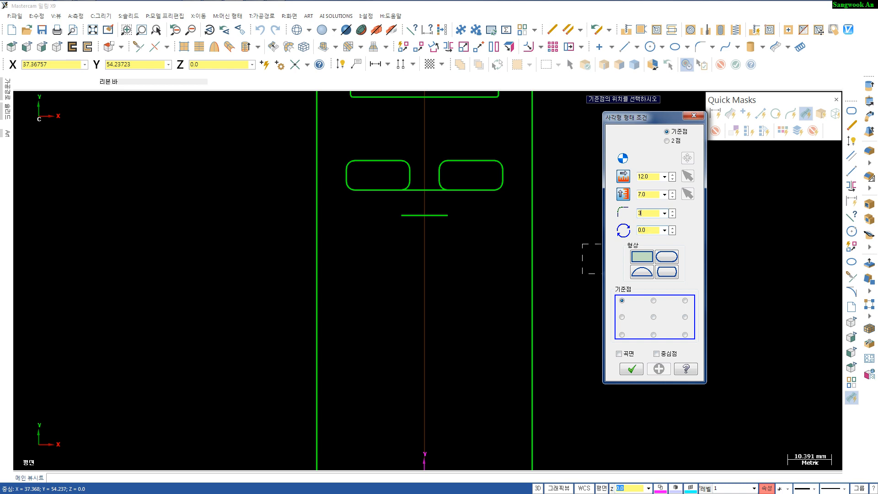
click(654, 318)
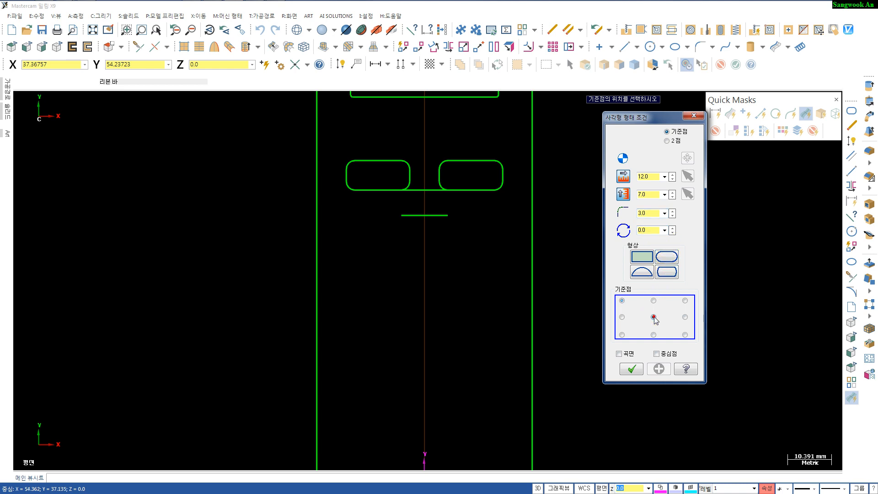
click(424, 218)
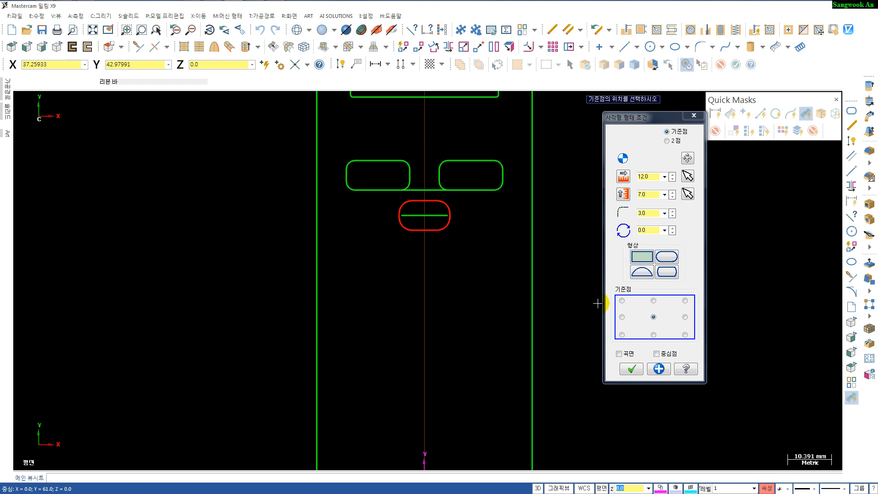
click(629, 366)
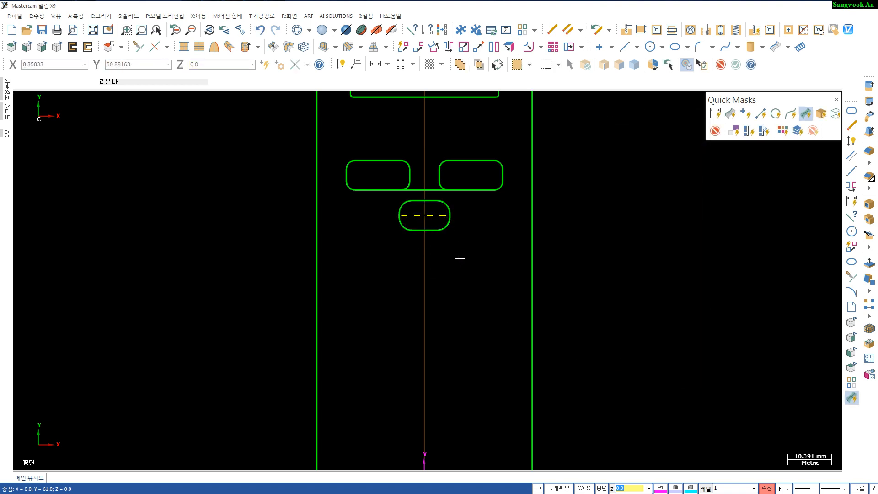
- Delete the parallel helper line inside the new rounded rectangle, including its related dimension
key(Delete)
key(Escape)
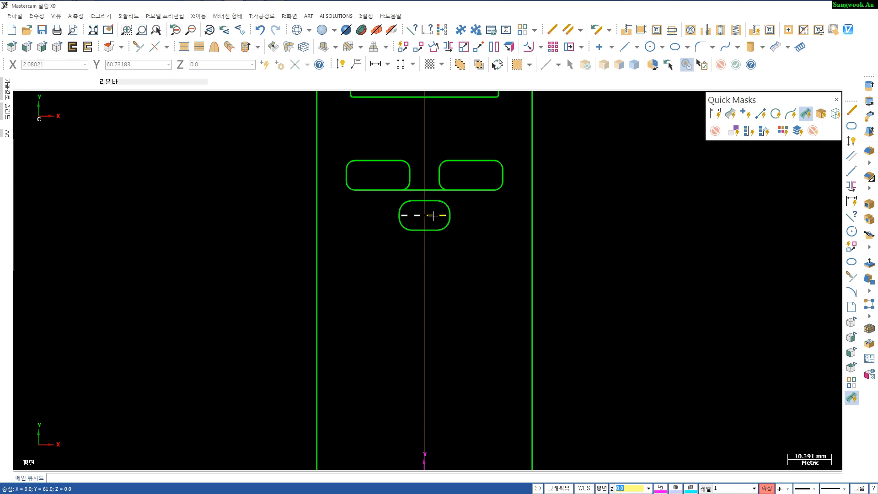
click(433, 215)
key(Delete)
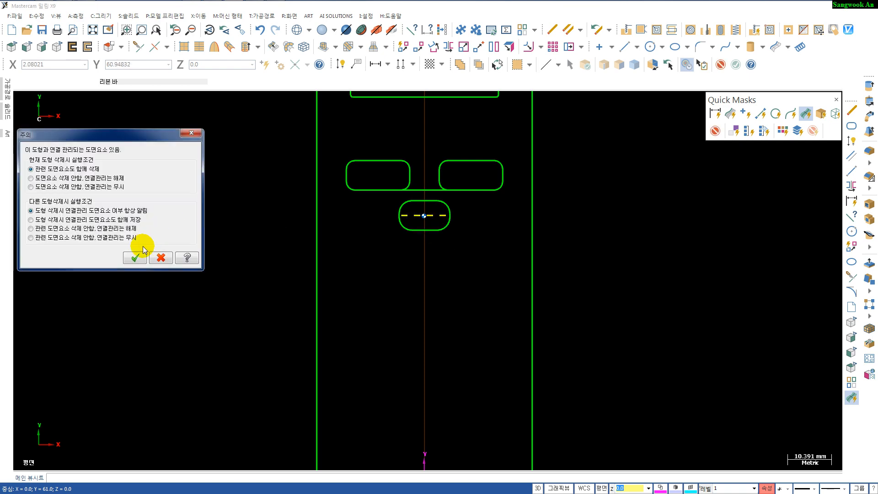
click(139, 262)
- Translate copies of the small rounded rectangle 14 mm along X in both directions
scroll(449, 258, down, 3)
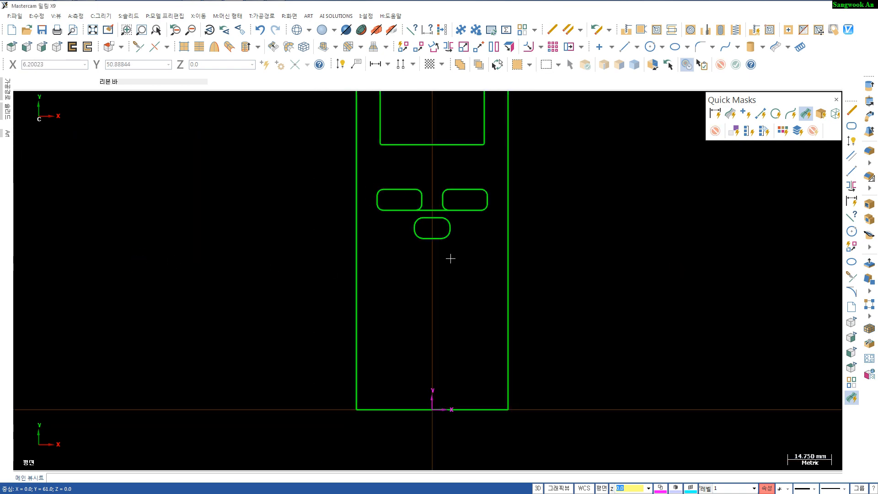
scroll(451, 239, up, 2)
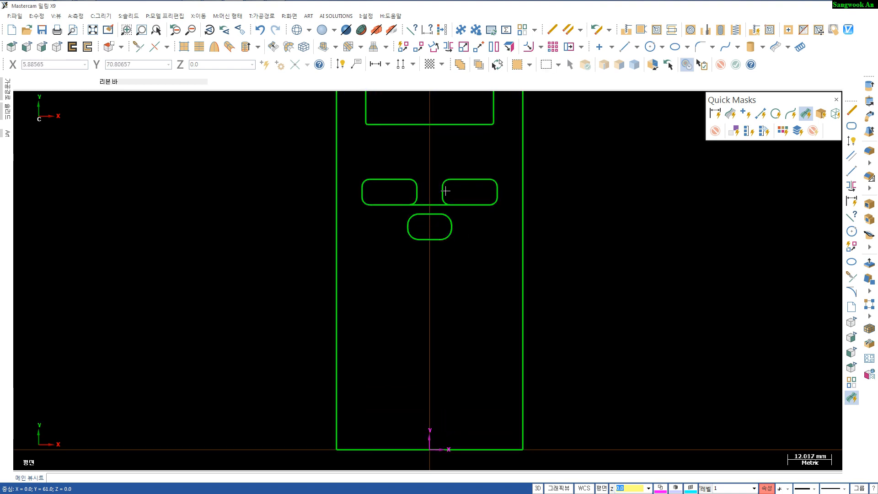
click(418, 47)
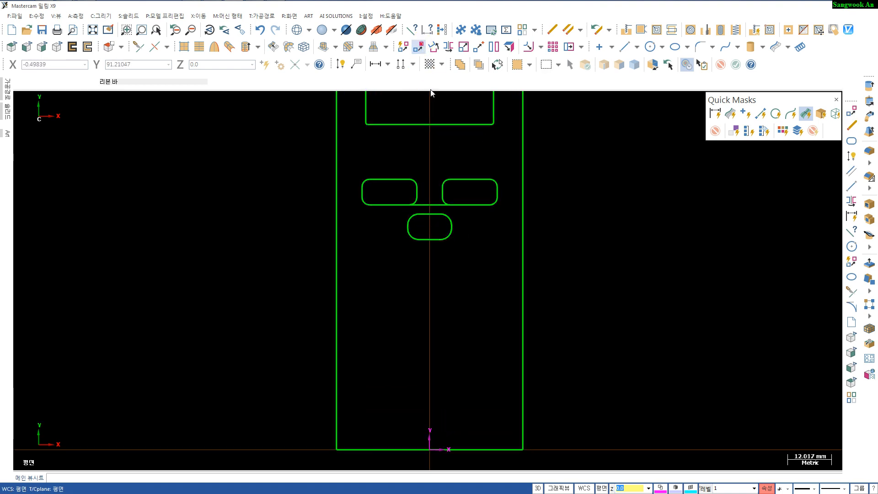
click(431, 212)
key(Return)
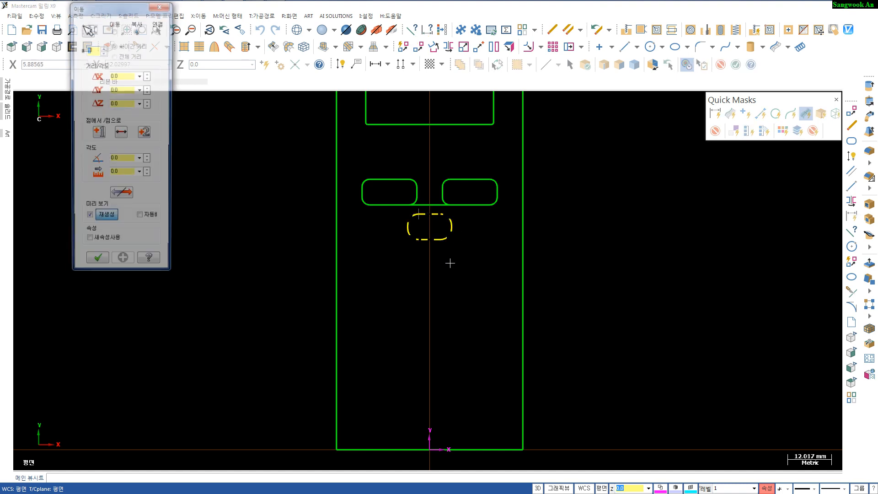
drag(128, 8, 173, 77)
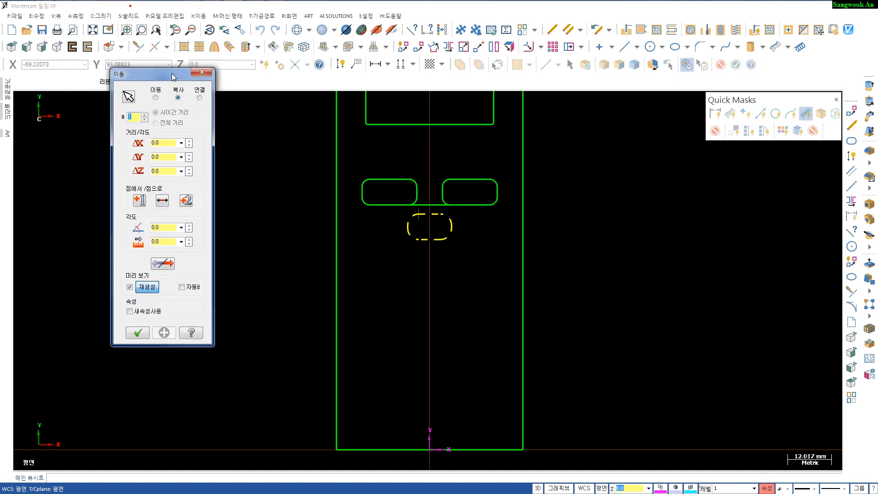
click(175, 141)
text(14)
key(Return)
click(170, 265)
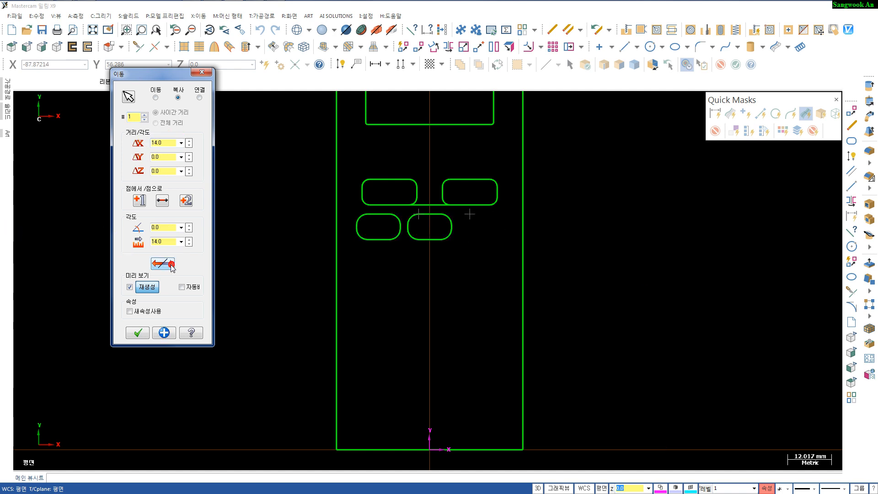
click(170, 265)
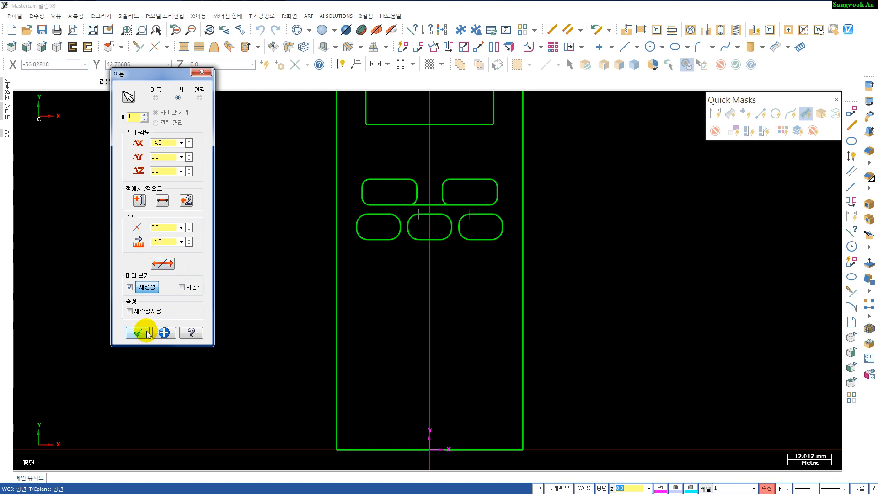
click(165, 332)
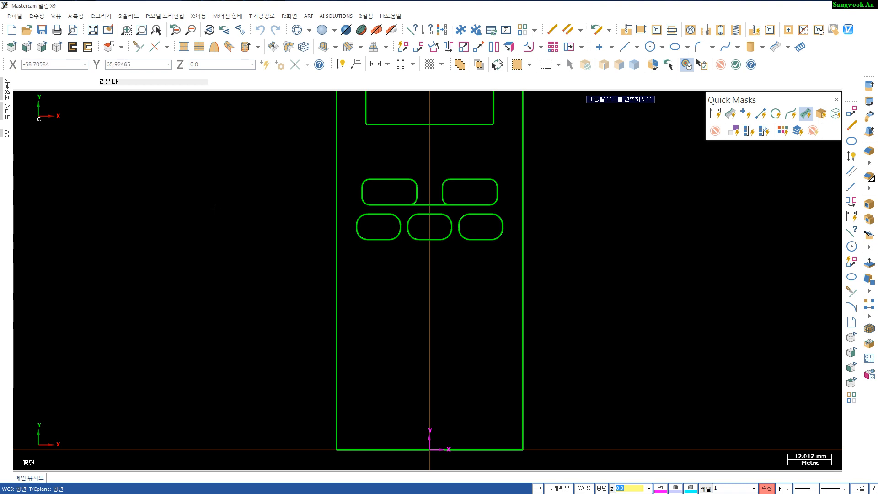
- Translate three copies of the row of three rounded rectangles downward at 11 mm spacing
click(376, 214)
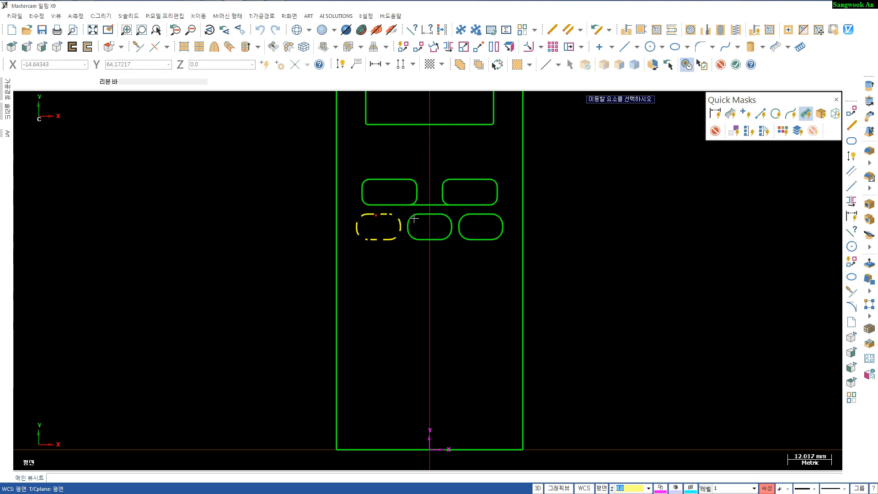
click(424, 219)
click(473, 217)
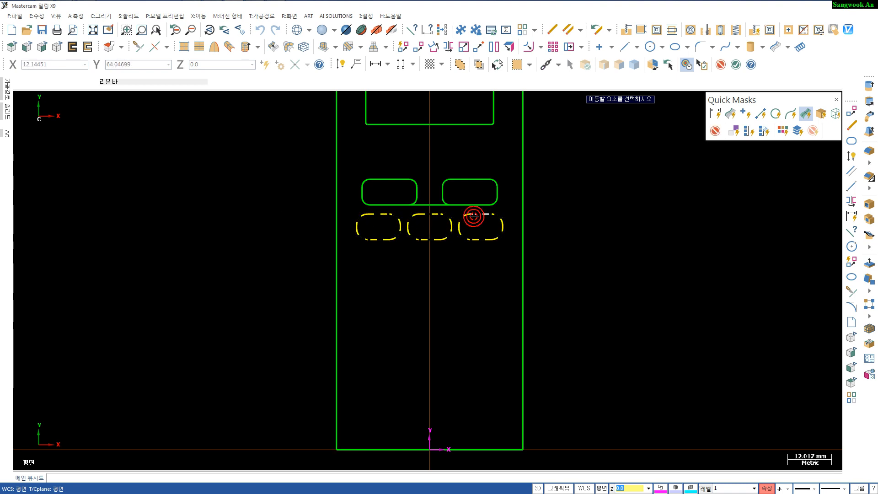
key(Return)
click(167, 157)
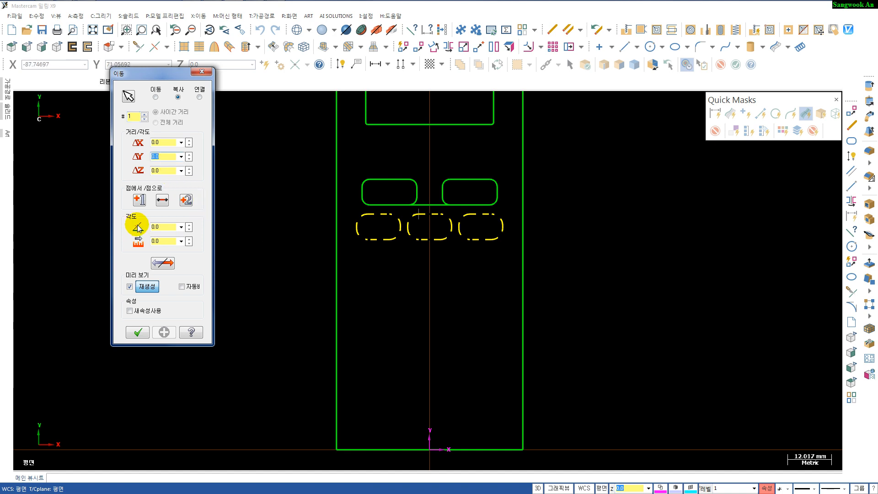
text(11)
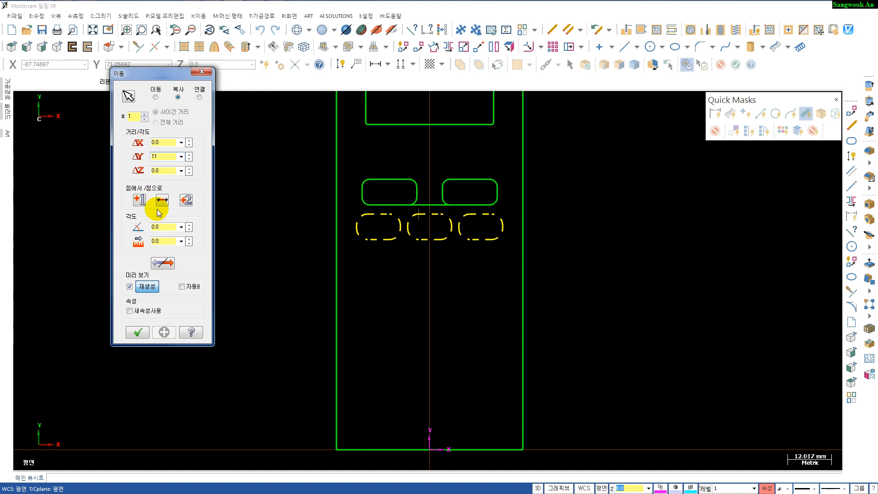
click(145, 114)
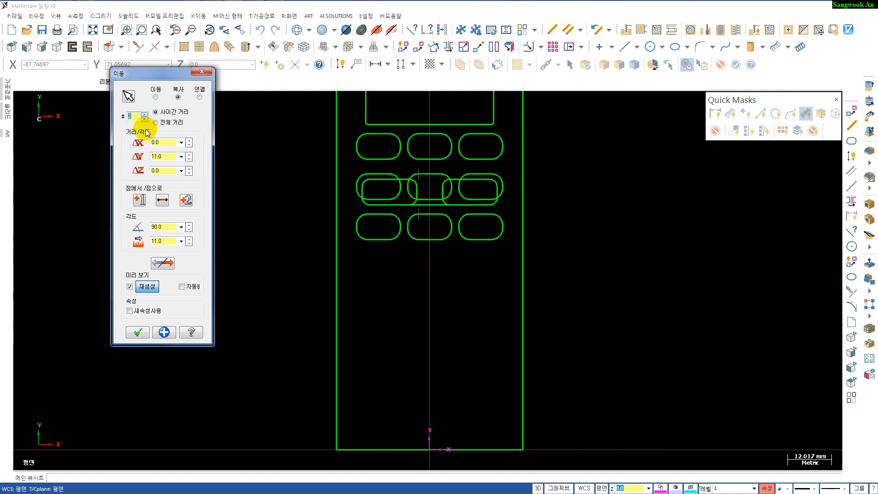
click(157, 264)
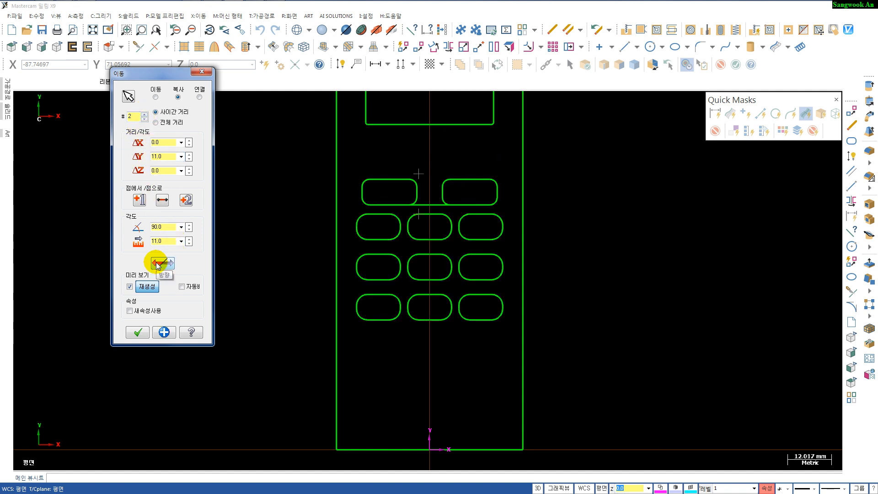
click(144, 114)
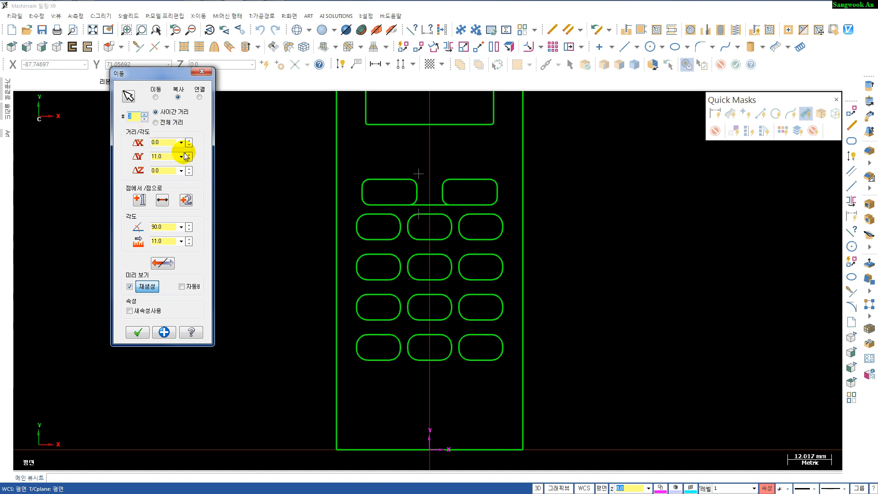
click(137, 330)
- Delete the horizontal line connecting the two upper rounded rectangles
scroll(442, 288, up, 2)
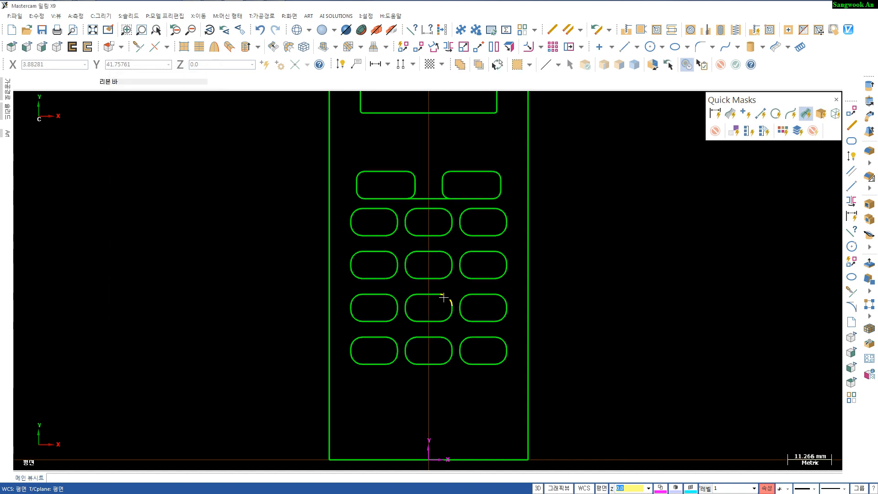
key(Delete)
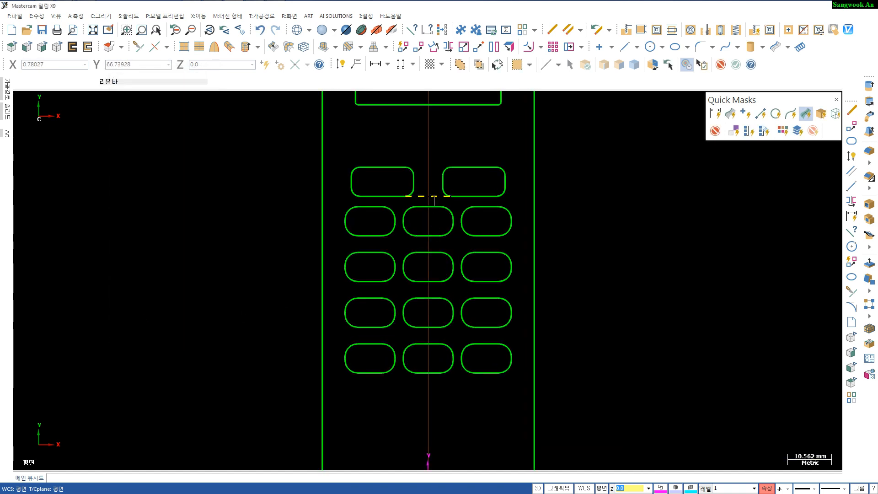
- Draw horizontal and vertical center lines across the middle rectangle of the top keypad row, joining its edge midpoints
scroll(432, 252, up, 5)
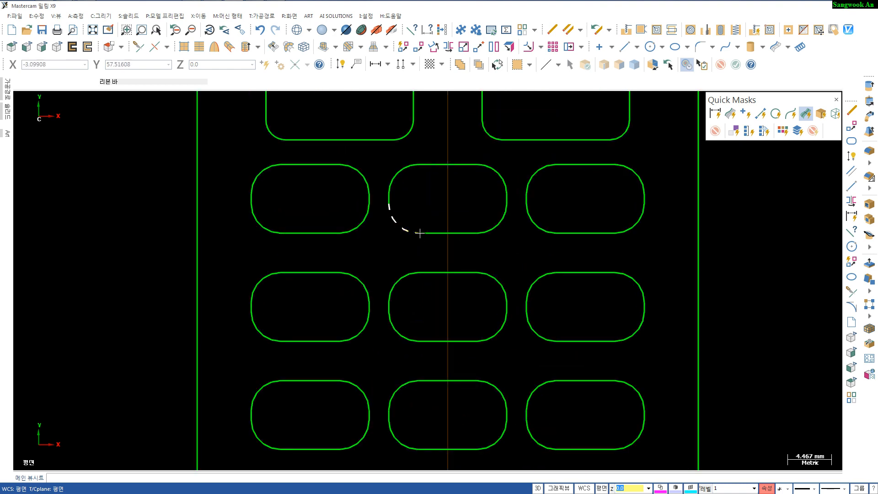
scroll(417, 233, down, 3)
scroll(416, 218, up, 2)
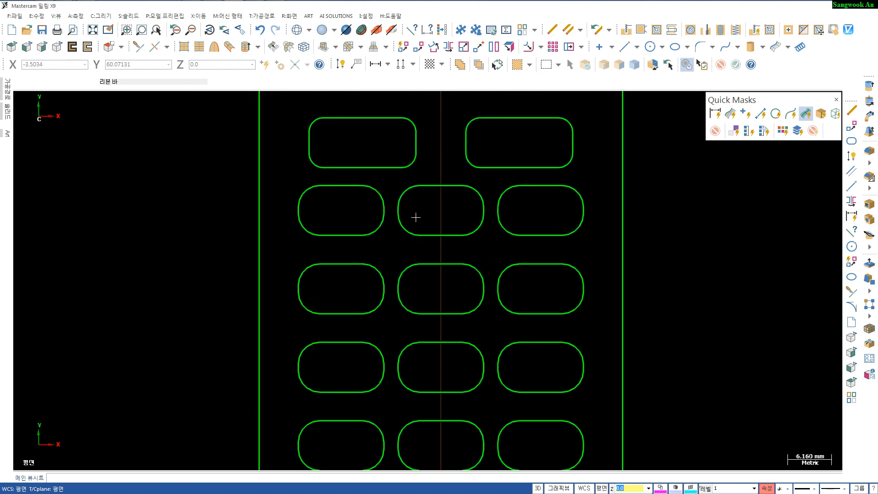
key(l)
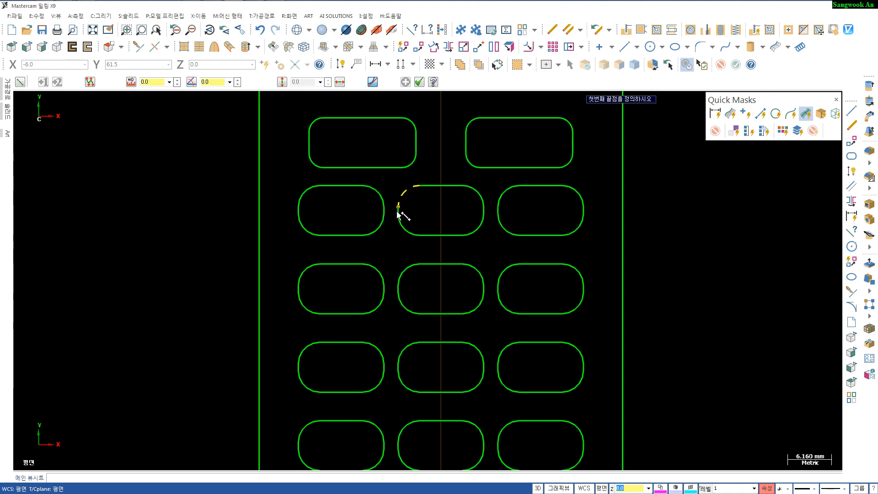
scroll(398, 211, up, 4)
click(399, 214)
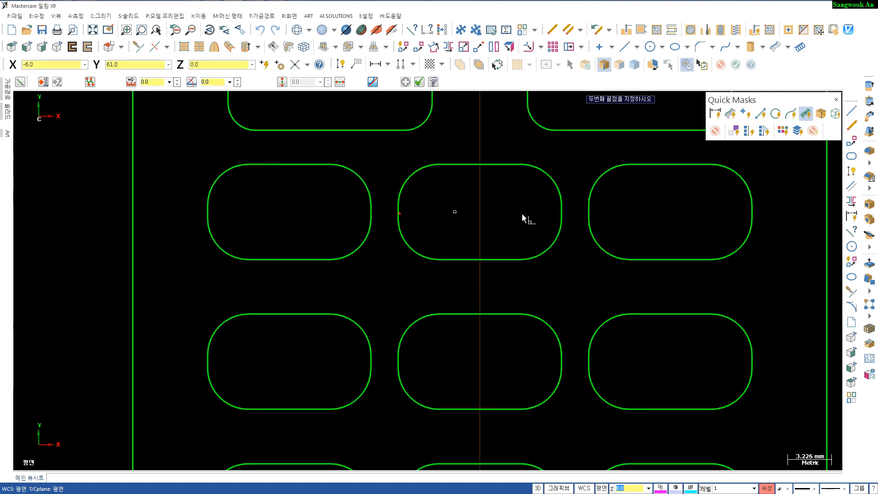
click(562, 211)
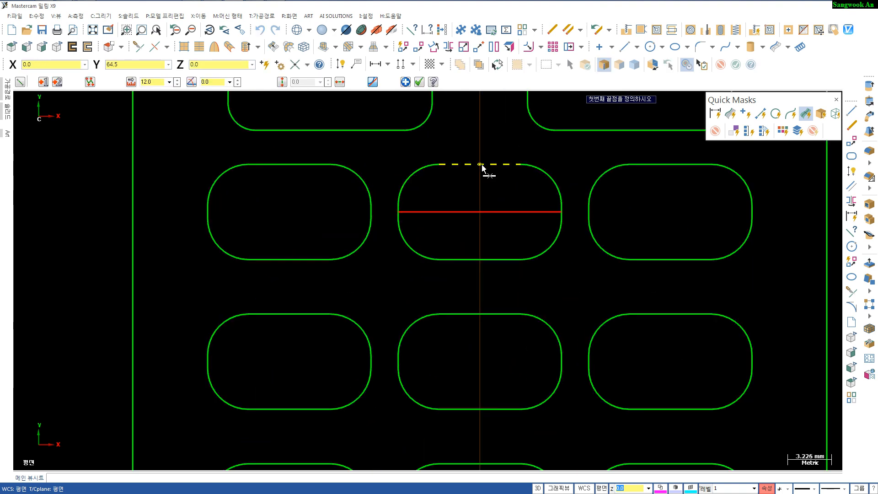
click(480, 164)
click(480, 259)
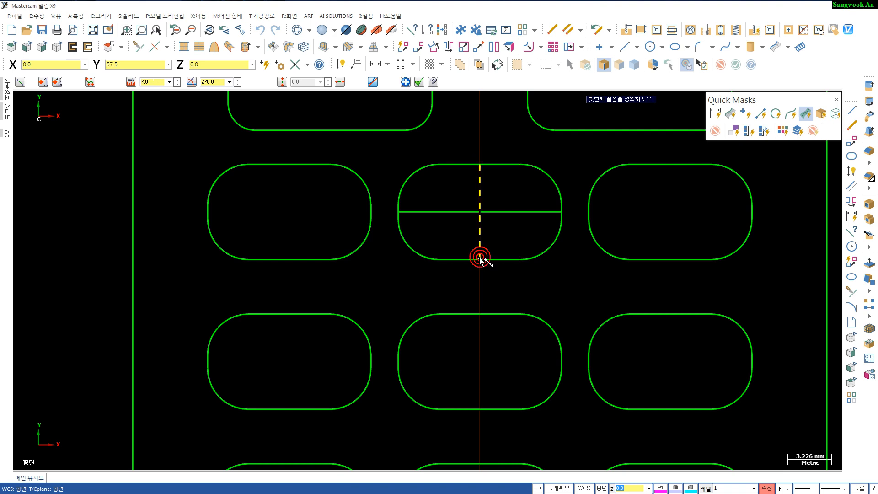
key(Escape)
- Copy the middle rectangle's two center lines 14 mm along X into the right-hand rectangle of the row
click(507, 214)
click(483, 190)
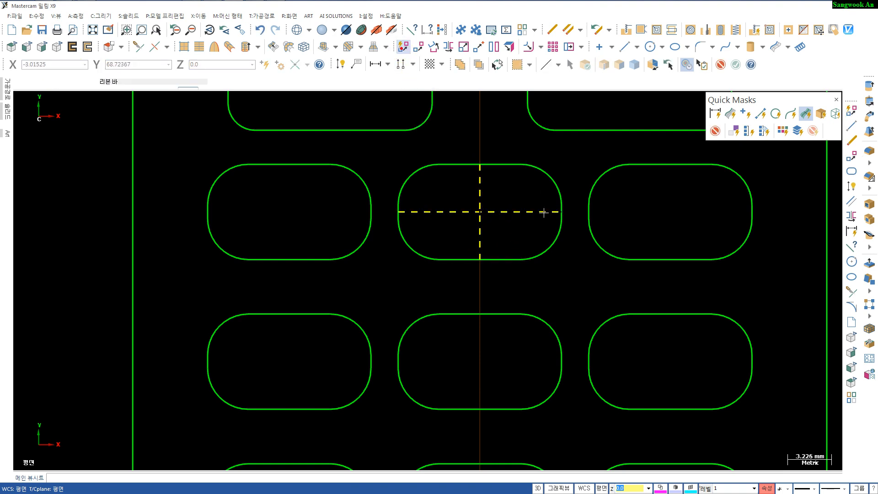
click(403, 47)
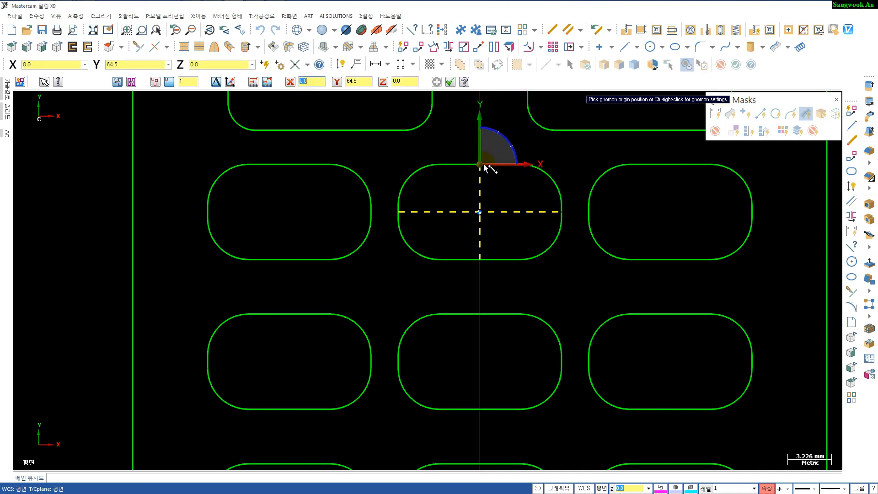
click(480, 165)
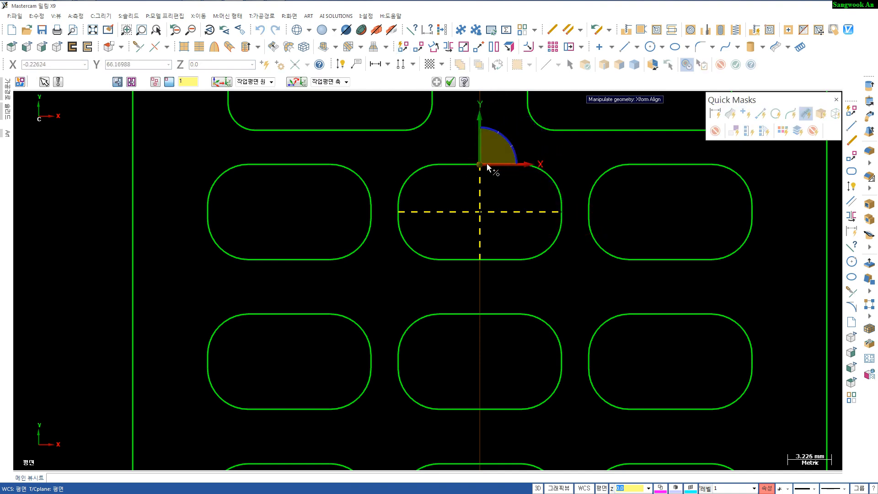
click(480, 164)
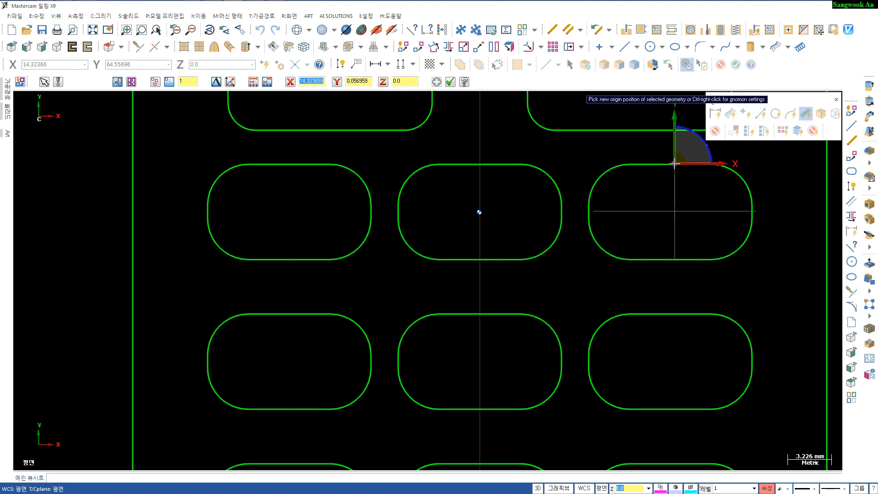
click(195, 105)
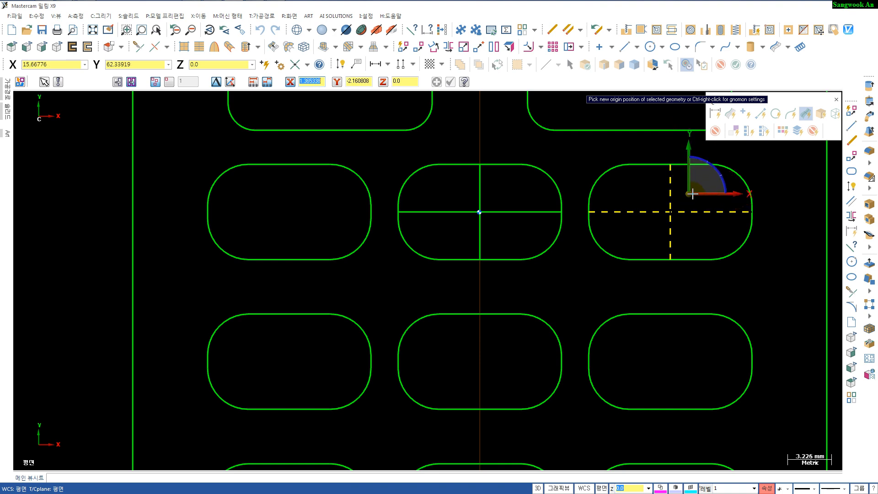
click(692, 199)
- Copy both pairs of center lines 11 mm downward into the matching rectangles of the next keypad row
click(480, 191)
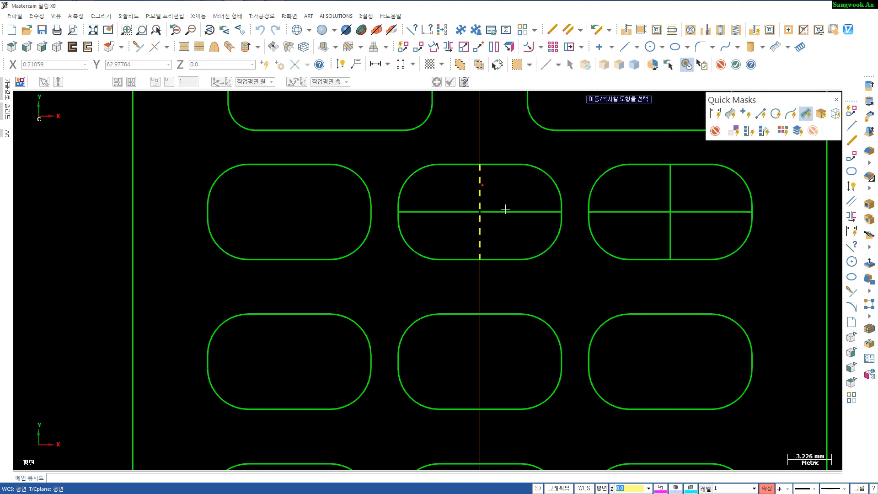
click(507, 212)
click(640, 212)
click(668, 190)
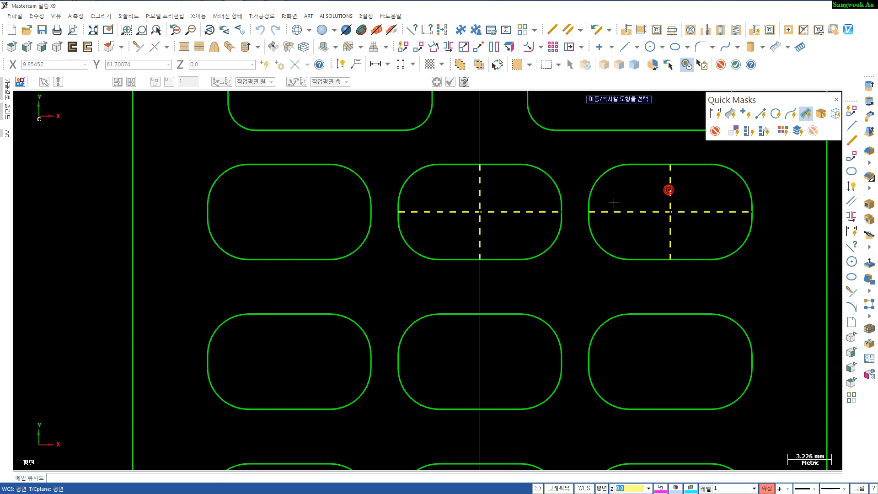
key(Return)
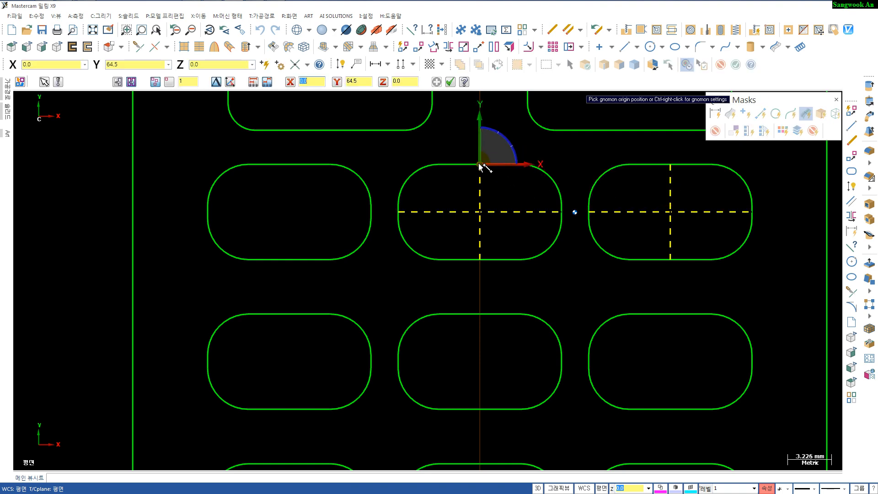
click(479, 163)
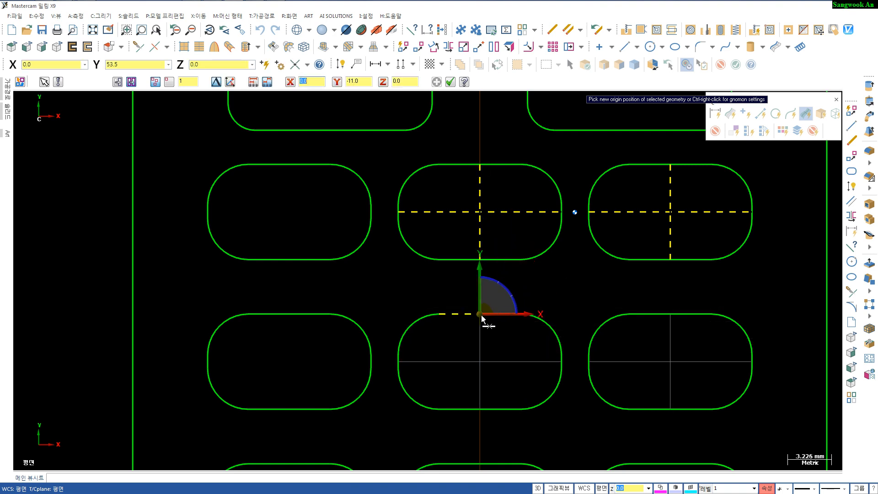
click(480, 314)
key(Return)
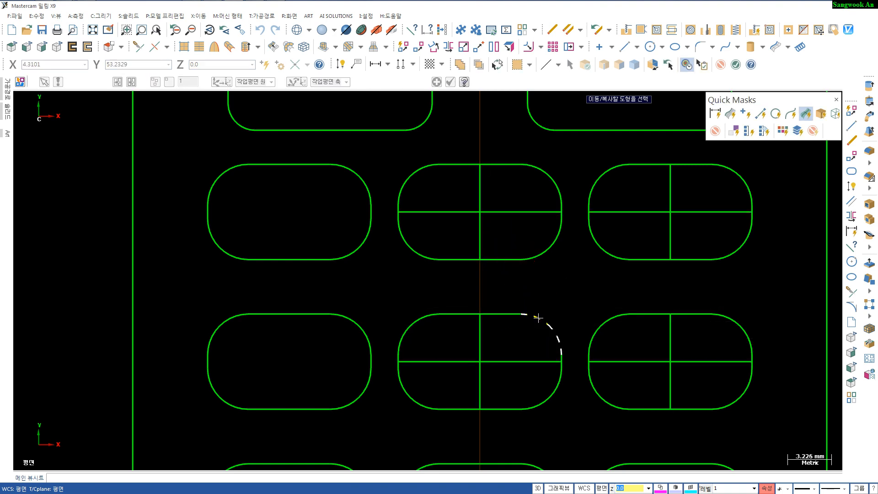
- Dimension the vertical distance between the horizontal center lines of the first two keypad rows
scroll(538, 314, down, 4)
middle_drag(539, 313, 430, 238)
scroll(456, 251, up, 3)
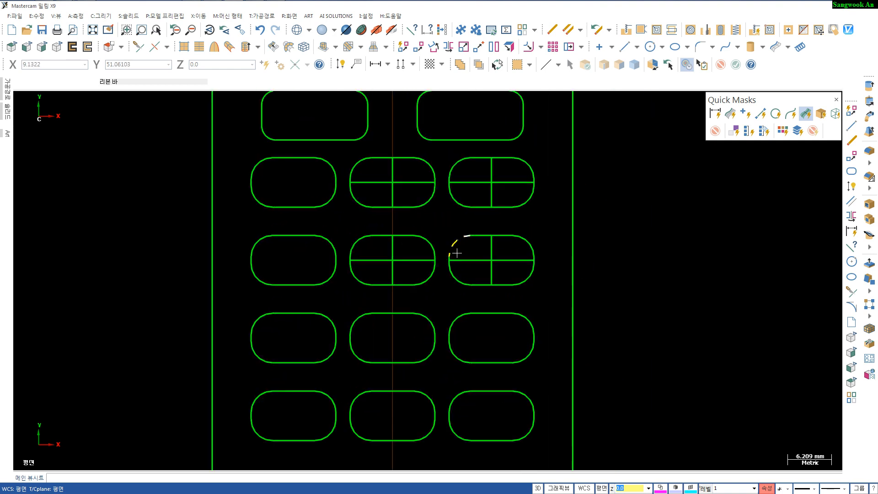
key(d)
click(470, 186)
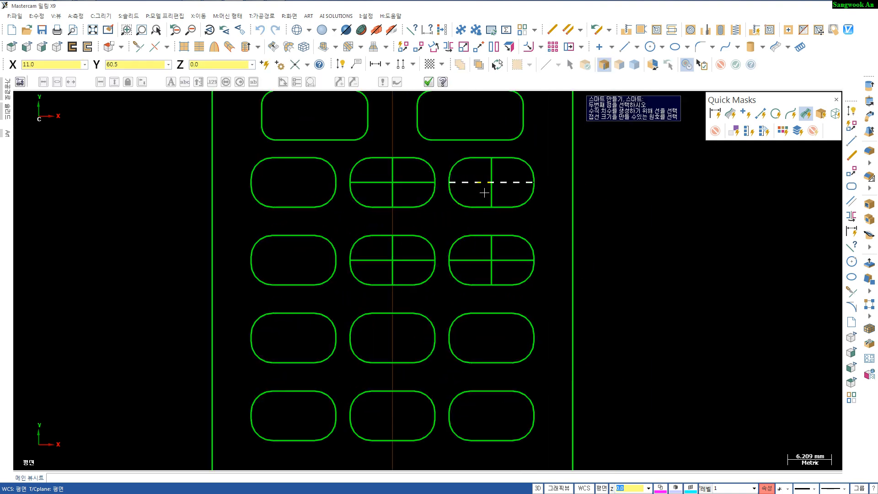
key(Escape)
click(476, 183)
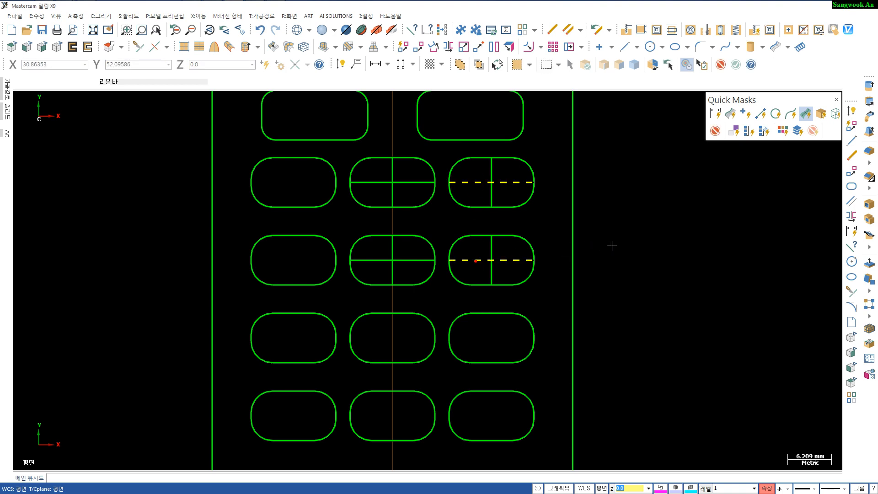
key(Escape)
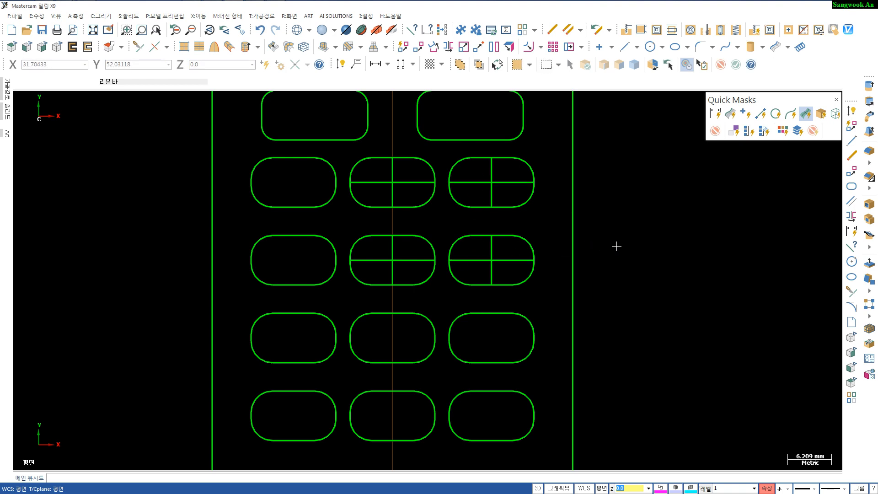
key(d)
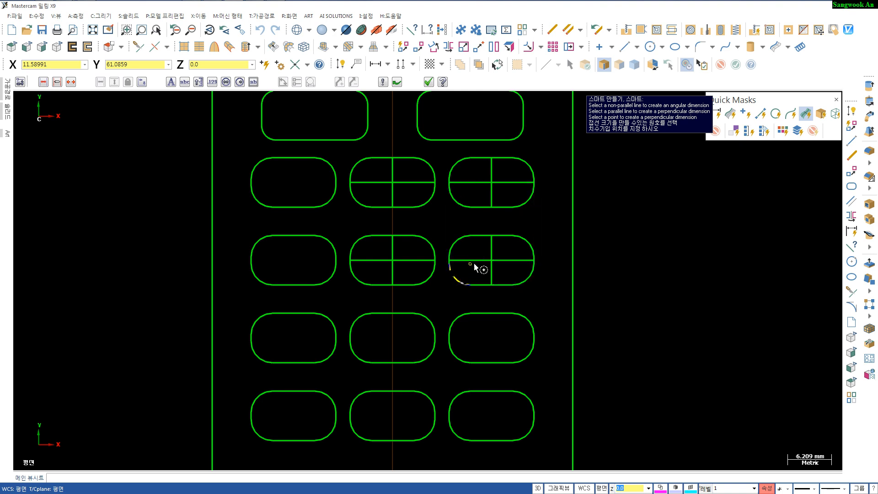
click(473, 262)
click(645, 252)
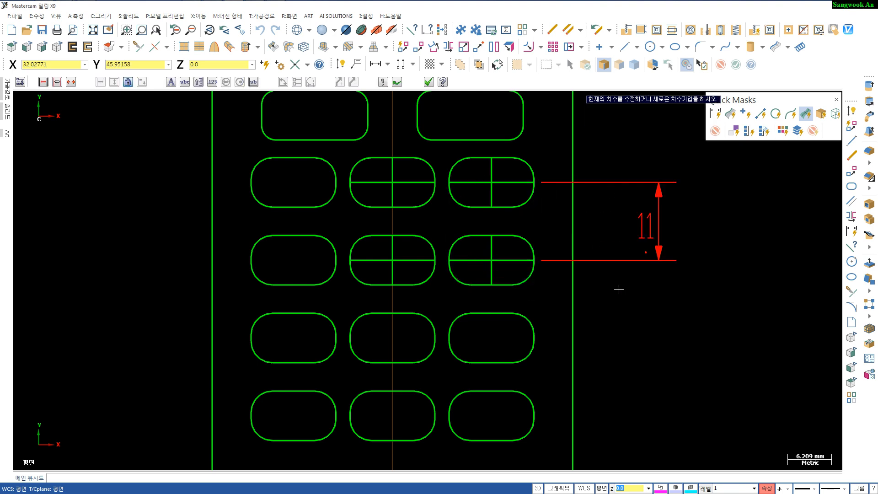
- Dimension the horizontal distance between the vertical center lines of the middle and right rectangles
scroll(618, 289, down, 1)
scroll(514, 257, up, 2)
click(394, 186)
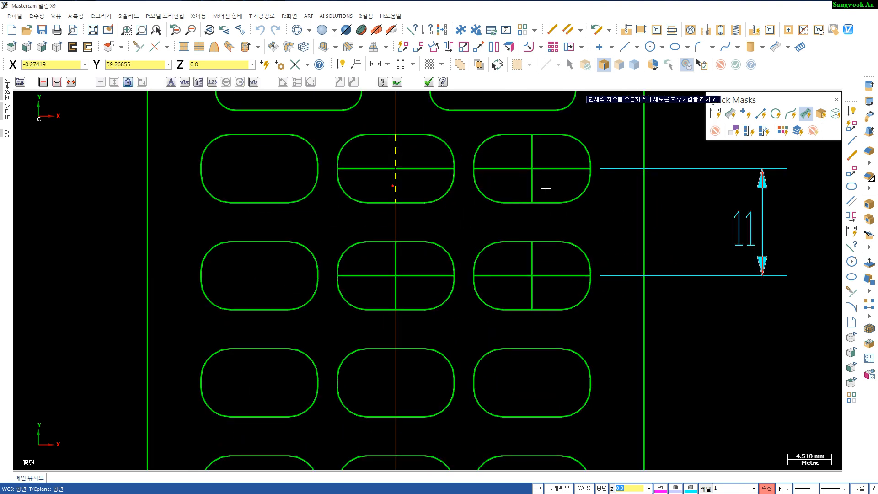
click(532, 187)
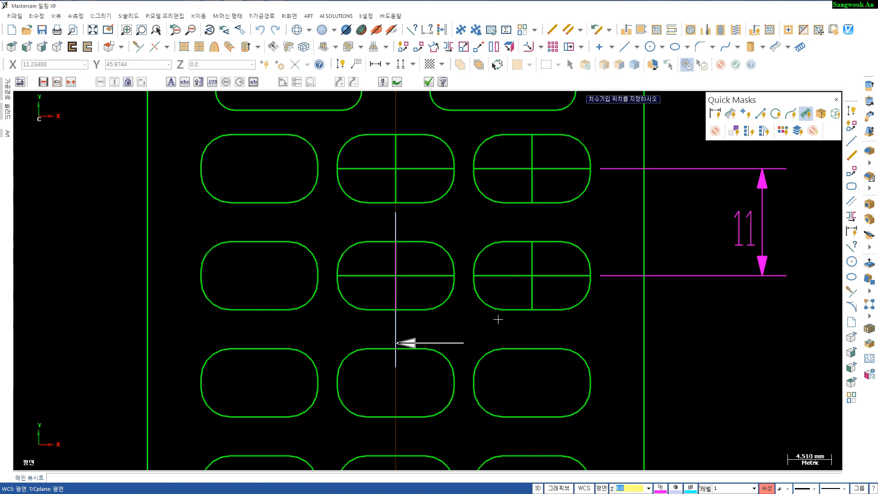
click(471, 336)
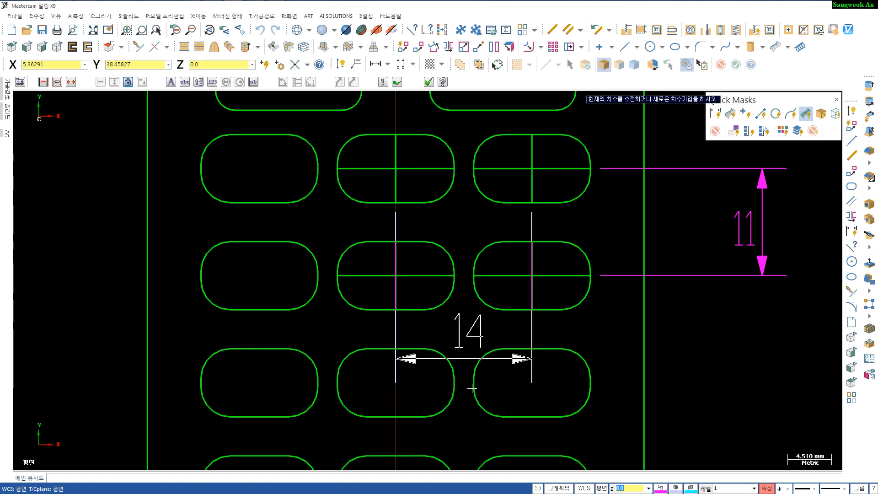
key(Escape)
key(Escape)
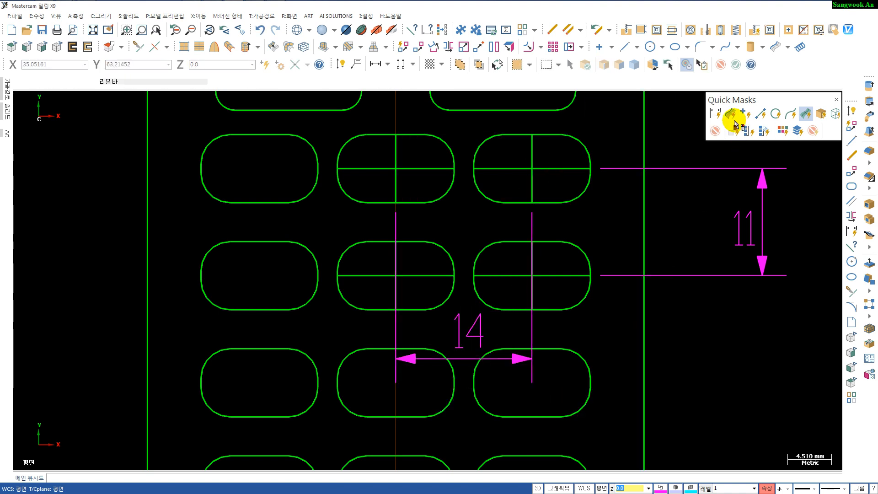
- Delete both check dimensions and all eight construction center lines from the keypad rectangles
click(714, 114)
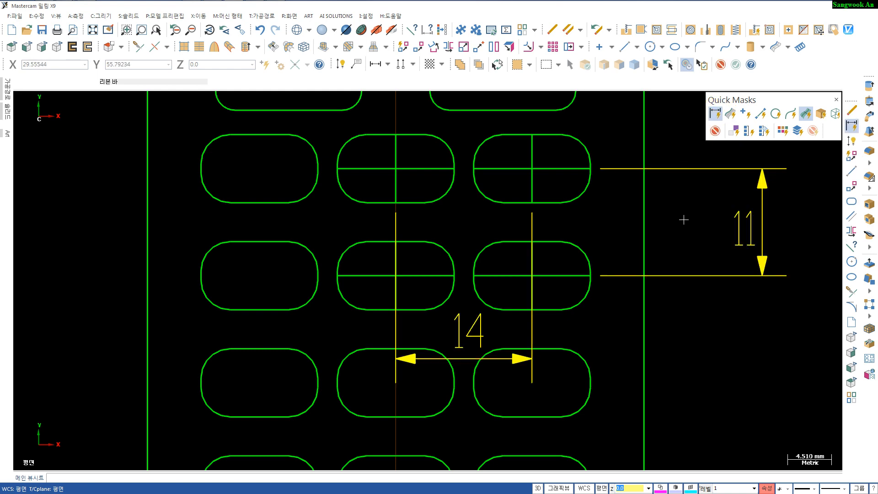
key(Delete)
scroll(608, 284, down, 3)
scroll(513, 250, up, 3)
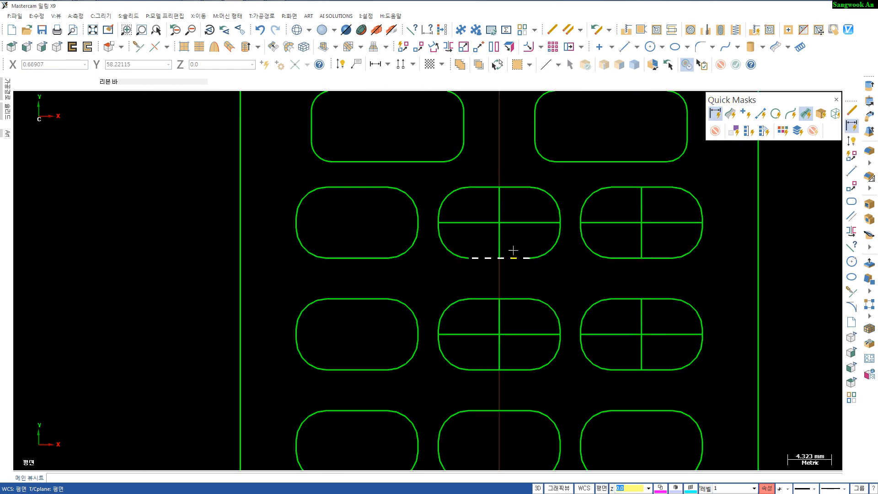
scroll(513, 251, up, 1)
click(525, 215)
click(497, 202)
click(526, 354)
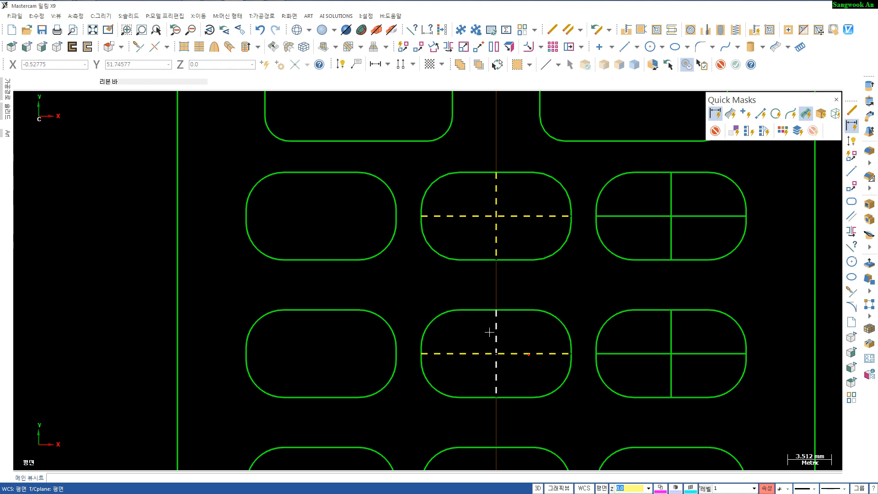
click(490, 332)
click(671, 226)
click(653, 216)
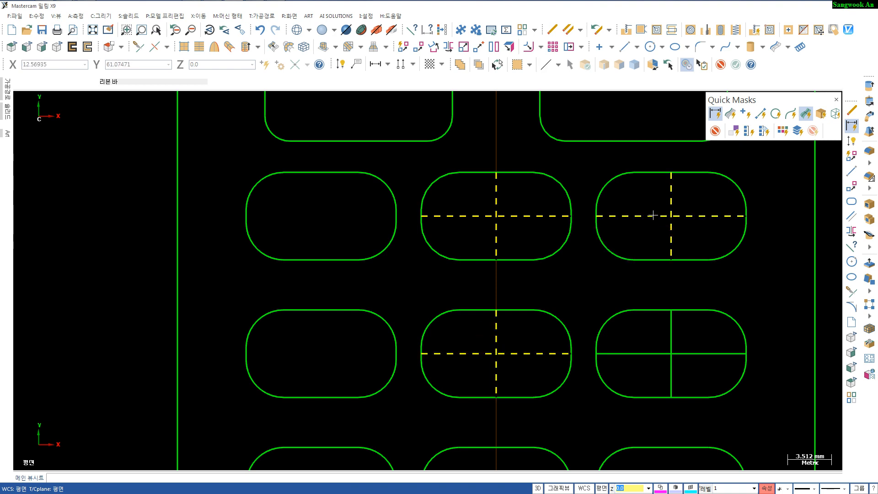
click(644, 356)
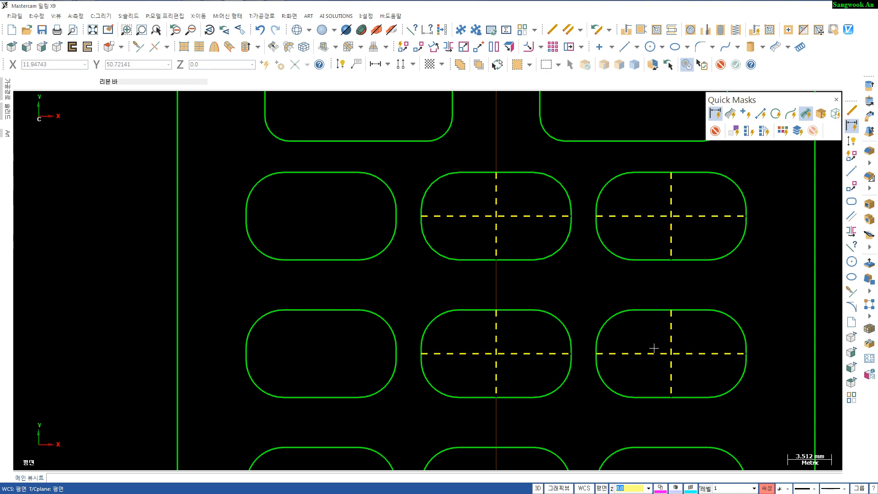
key(Delete)
scroll(623, 357, down, 4)
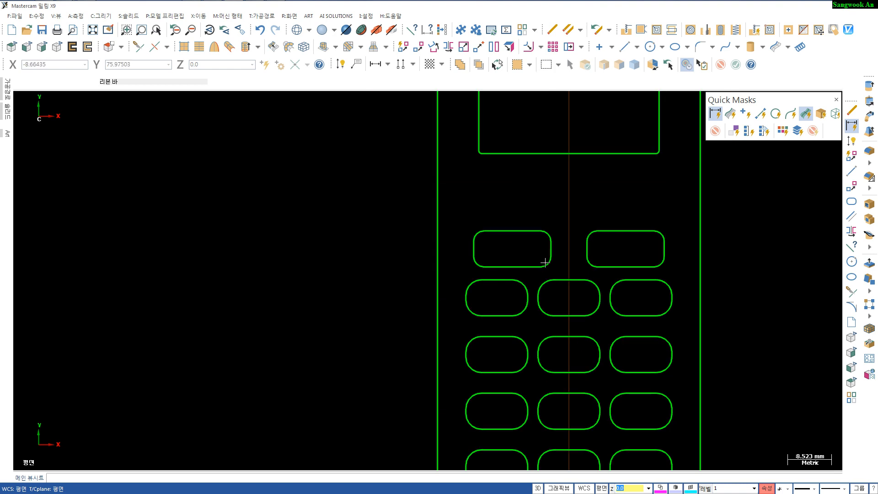
scroll(545, 262, down, 2)
middle_drag(579, 313, 461, 209)
scroll(471, 289, up, 3)
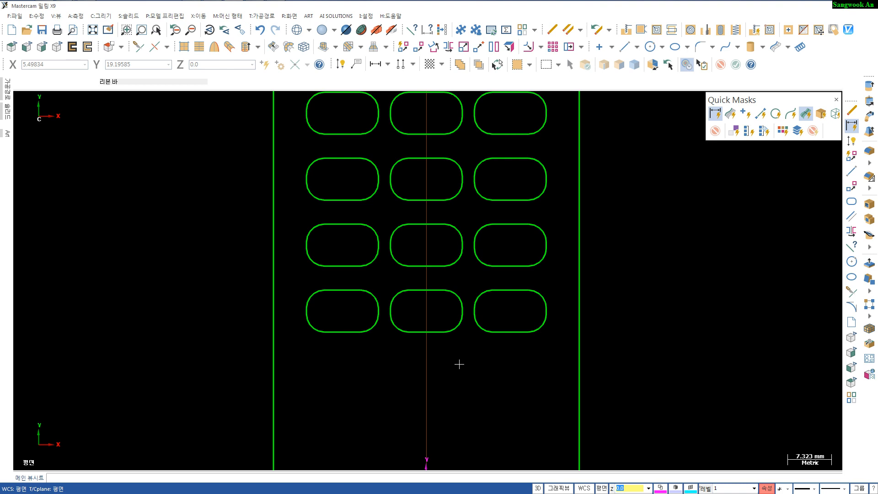
- Create a horizontal line parallel to the bottom of the middle bottom-row key, about 8 mm below it
key(p)
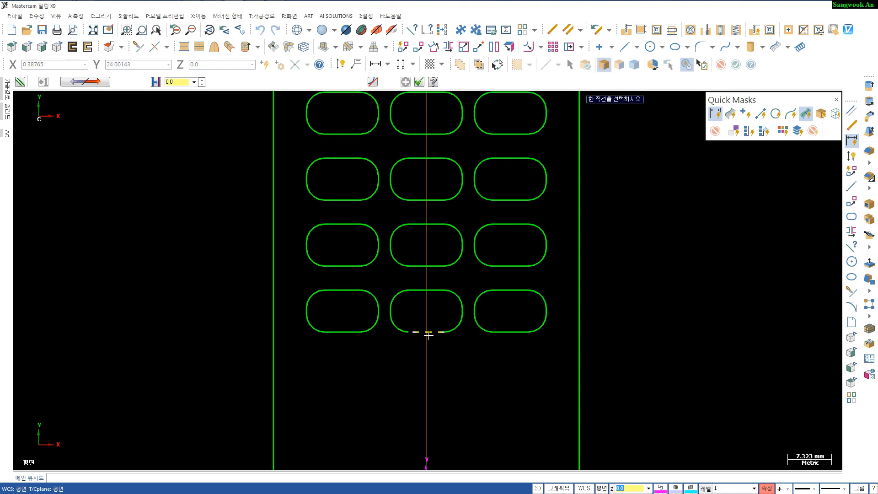
click(428, 332)
click(428, 369)
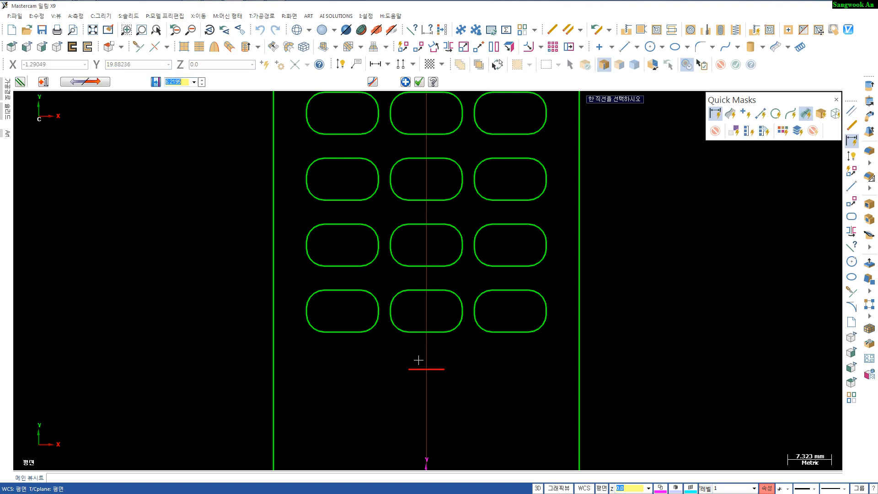
key(Return)
key(Escape)
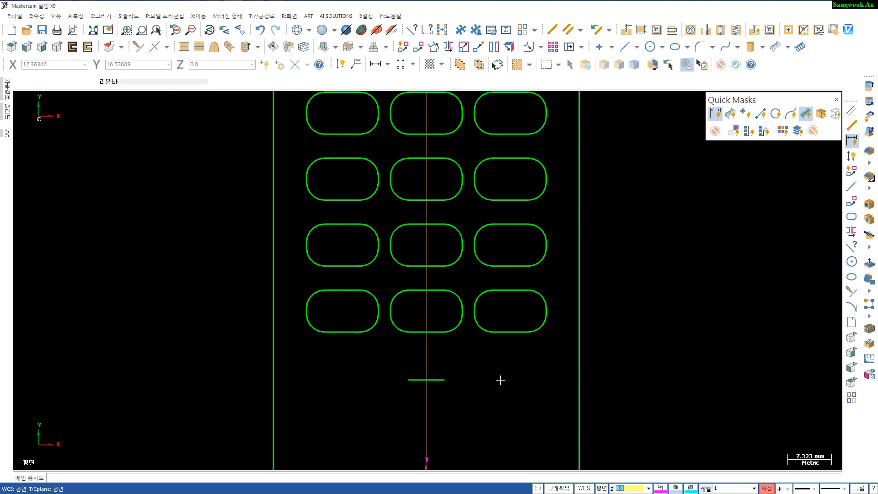
- Dimension the gap between the bottom keypad row and the new line, then delete that dimension
key(d)
click(421, 332)
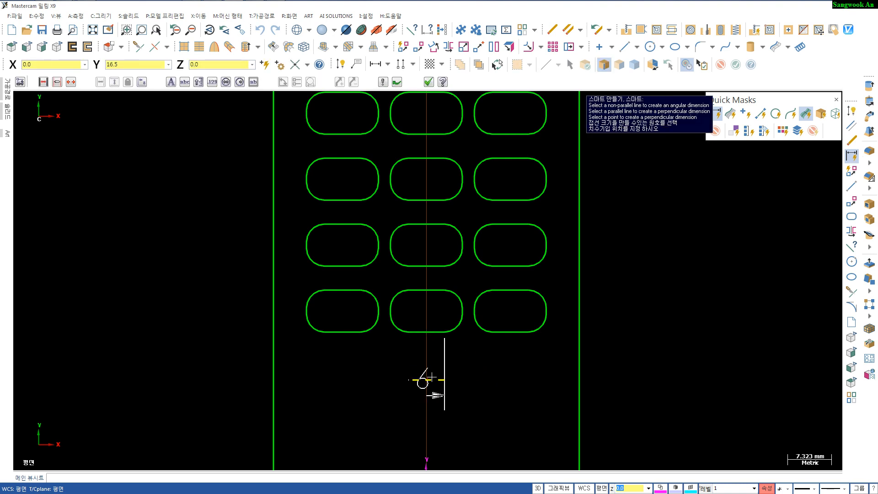
click(431, 379)
click(658, 356)
key(Escape)
scroll(451, 413, up, 1)
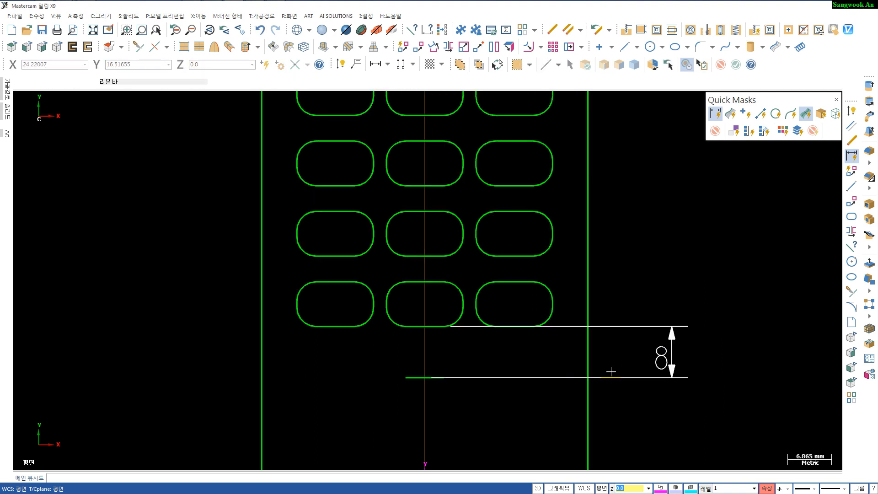
click(660, 328)
key(Delete)
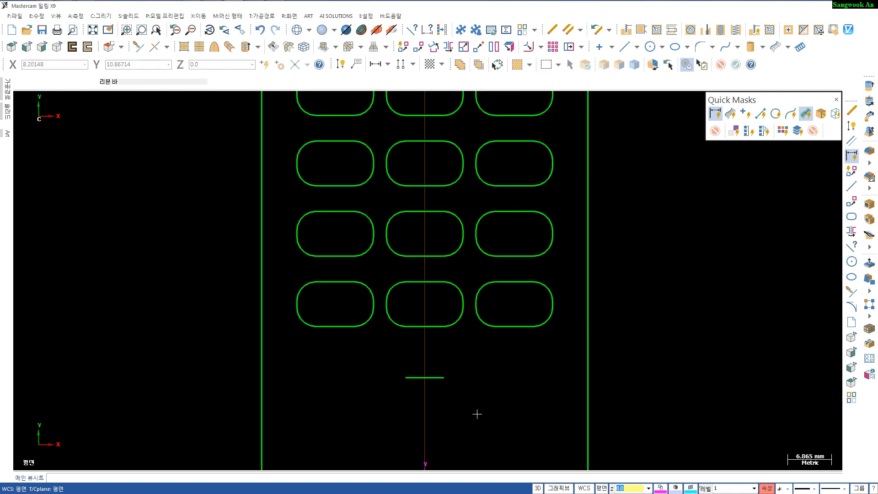
- Draw a circle of 4 mm radius centred on the midpoint of the new horizontal line
key(c)
click(426, 378)
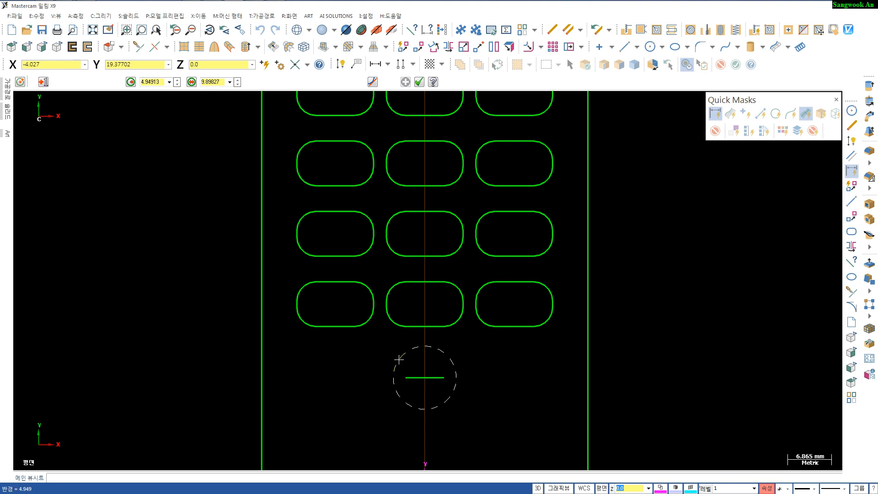
click(399, 360)
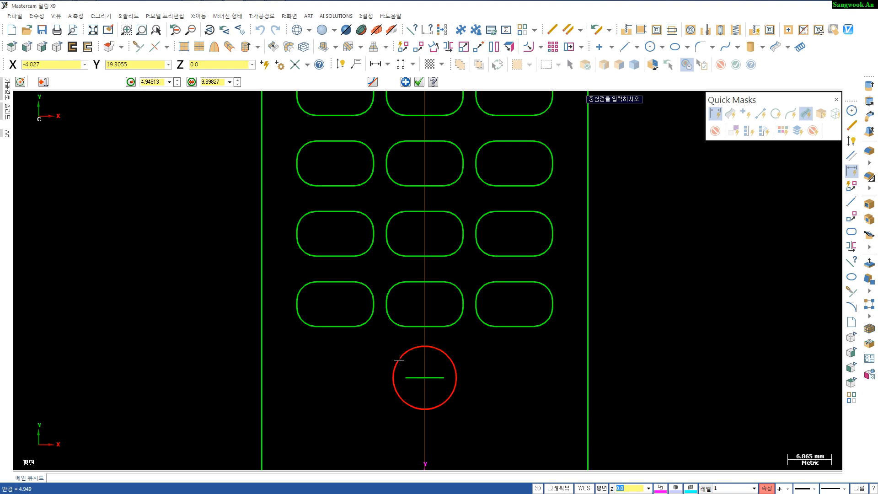
key(r)
key(Return)
key(Escape)
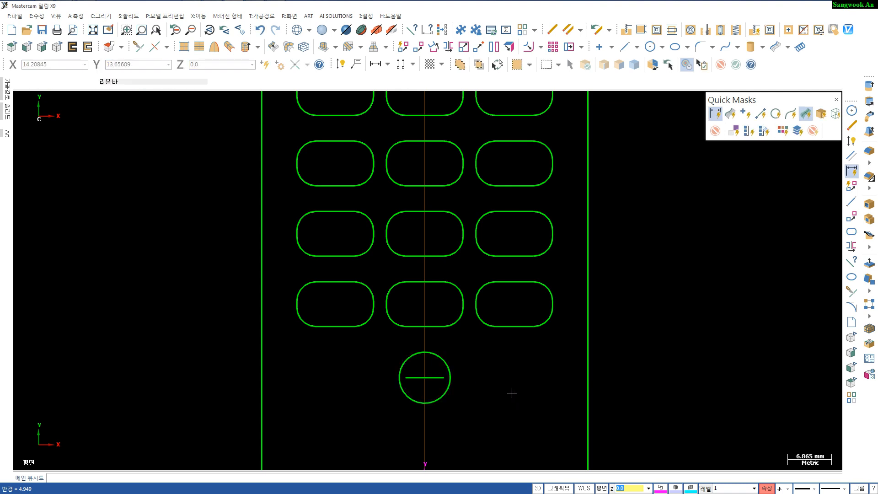
- Analyze the new circle's properties
scroll(501, 367, down, 2)
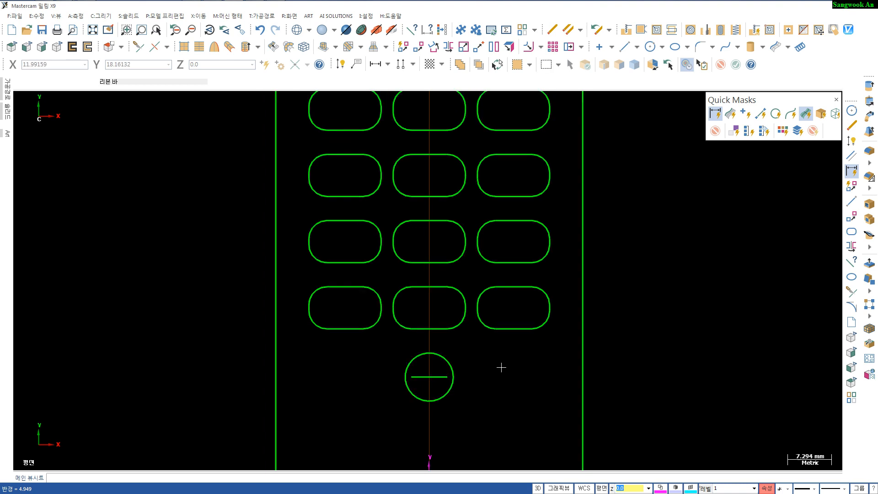
click(450, 358)
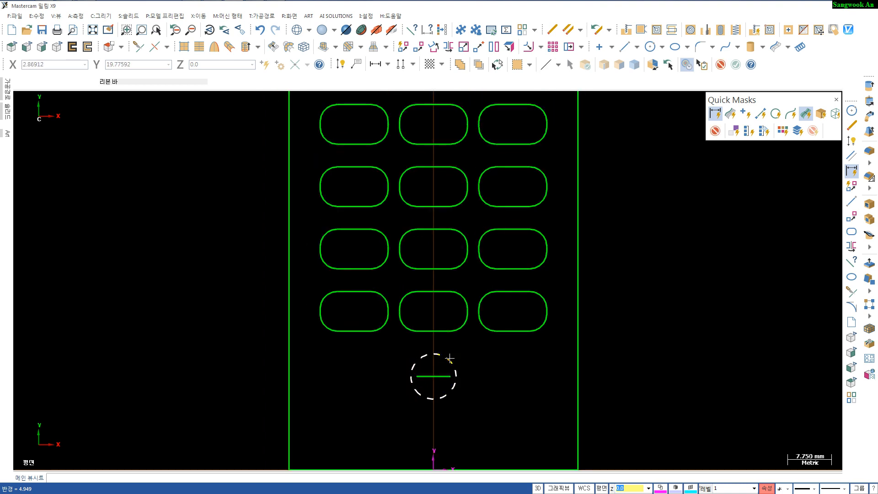
key(F4)
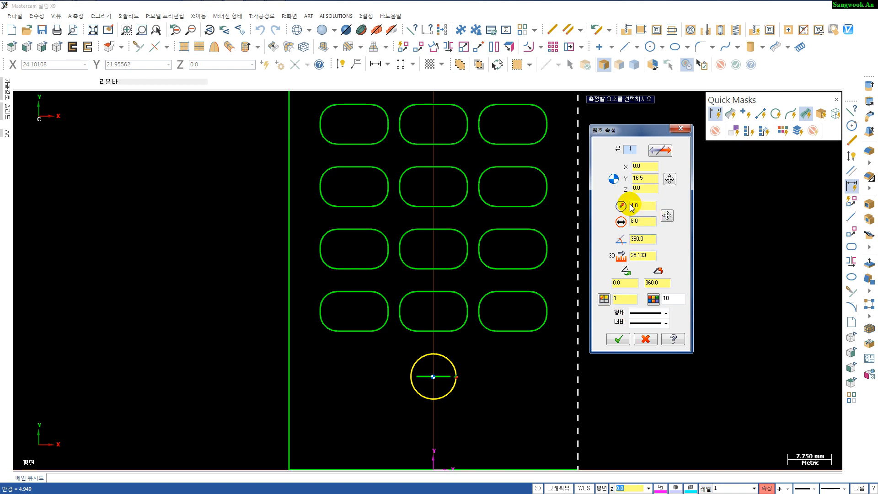
click(618, 338)
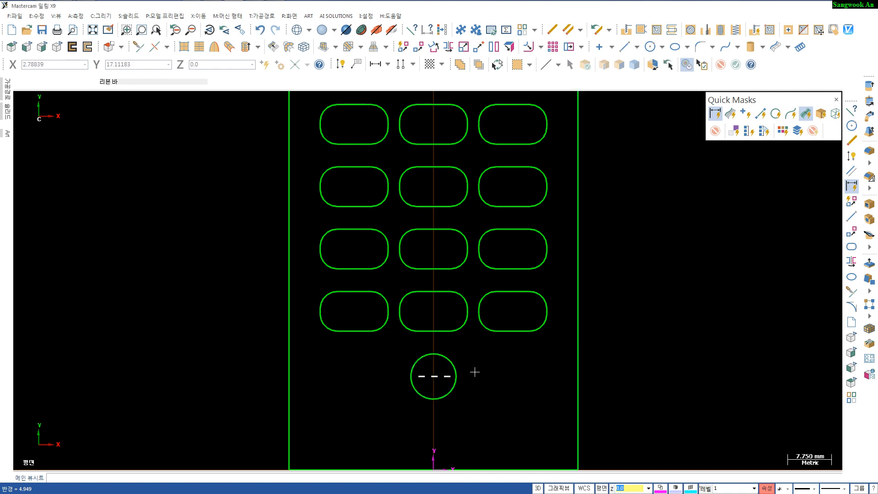
- Copy the circle 14 mm horizontally to both sides, giving a row of three round buttons
click(418, 46)
click(450, 361)
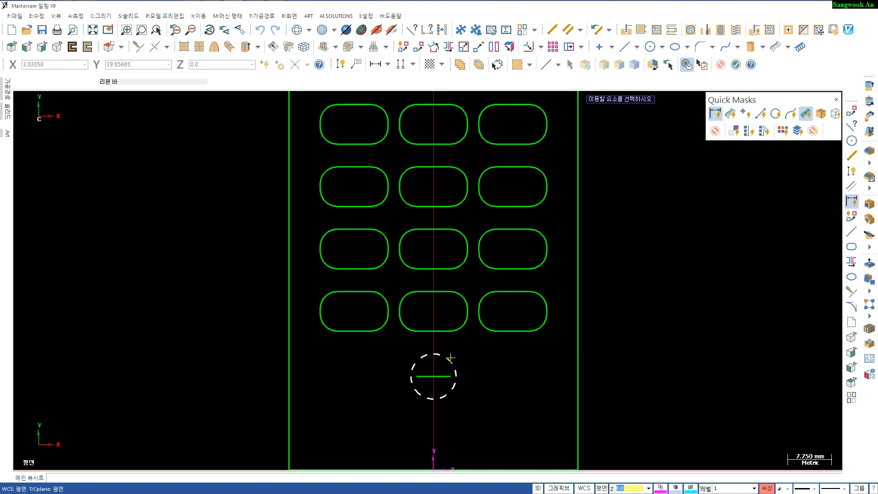
key(Return)
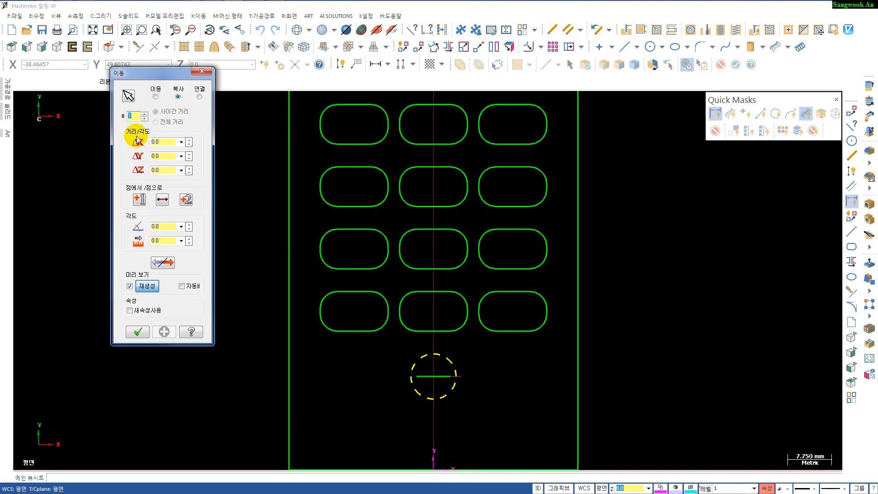
drag(166, 141, 146, 141)
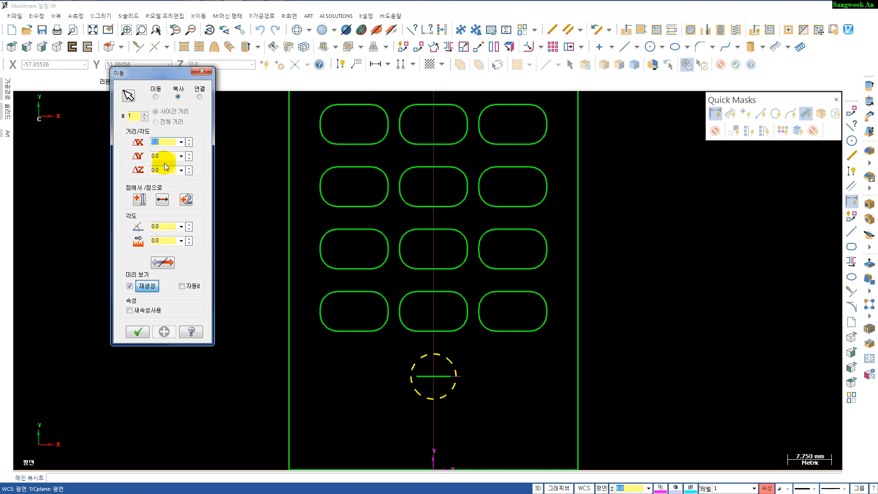
text(14)
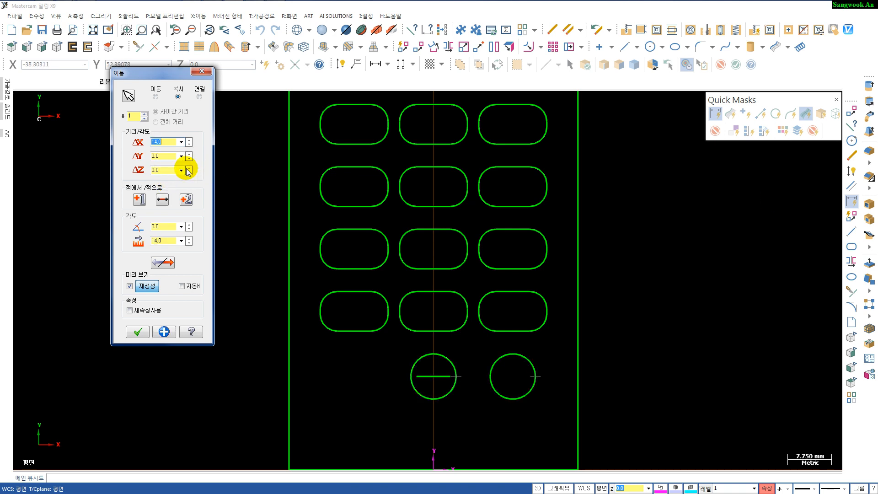
click(165, 264)
click(165, 263)
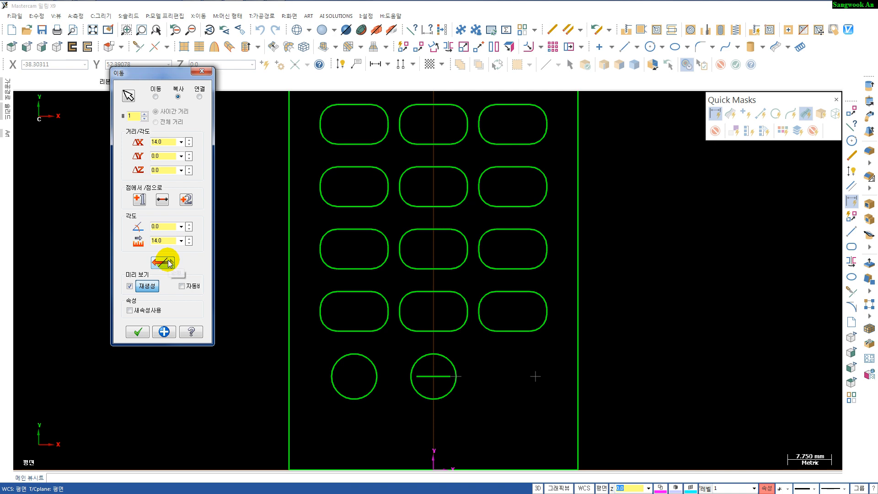
click(138, 338)
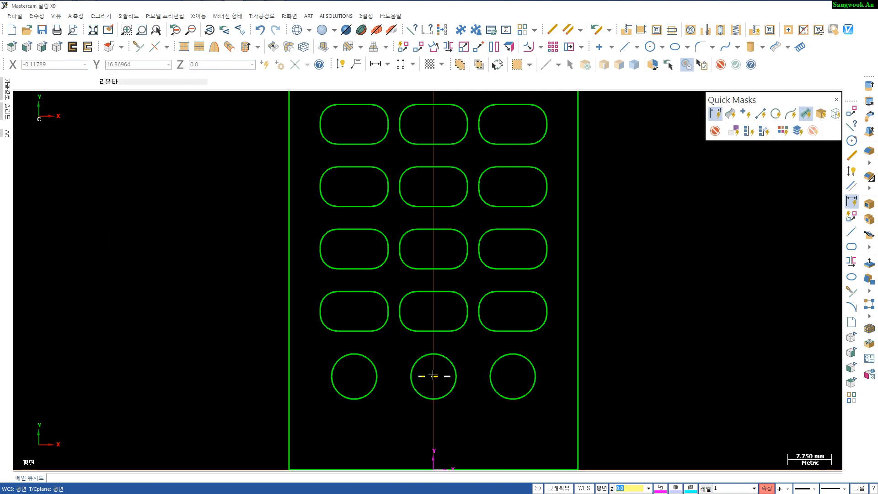
- Switch to the right side view and draw vertical lines up from both ends of the body's base line
scroll(460, 376, down, 5)
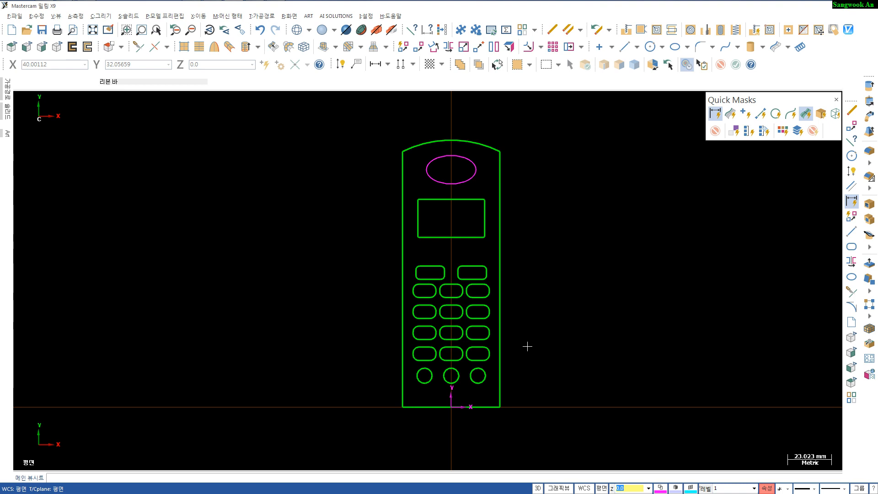
key(alt+5)
scroll(526, 346, down, 5)
middle_drag(494, 361, 400, 351)
scroll(400, 352, up, 2)
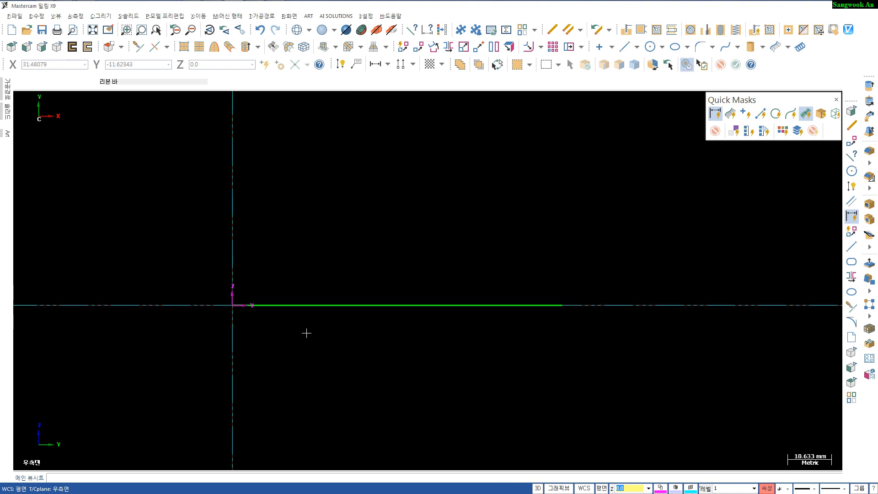
key(l)
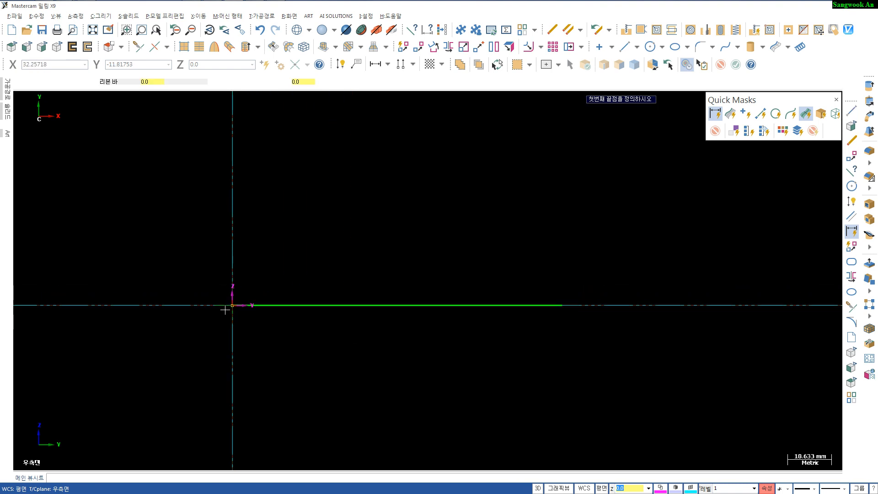
click(233, 305)
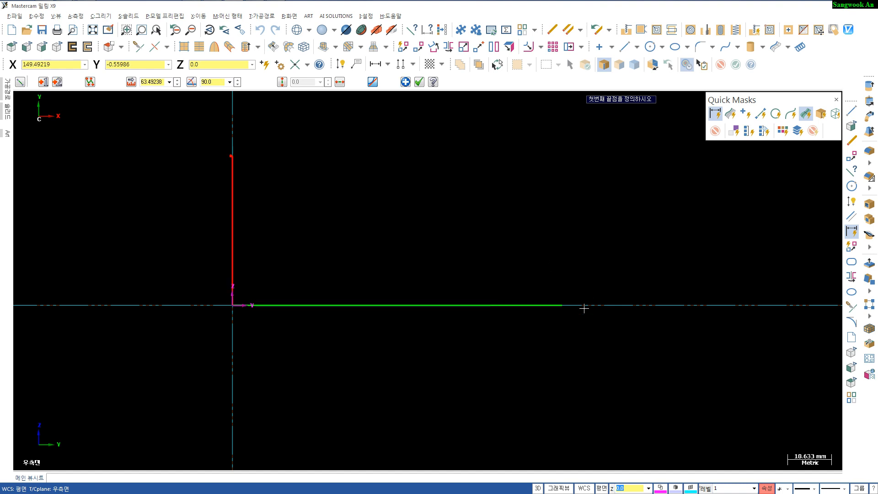
click(563, 304)
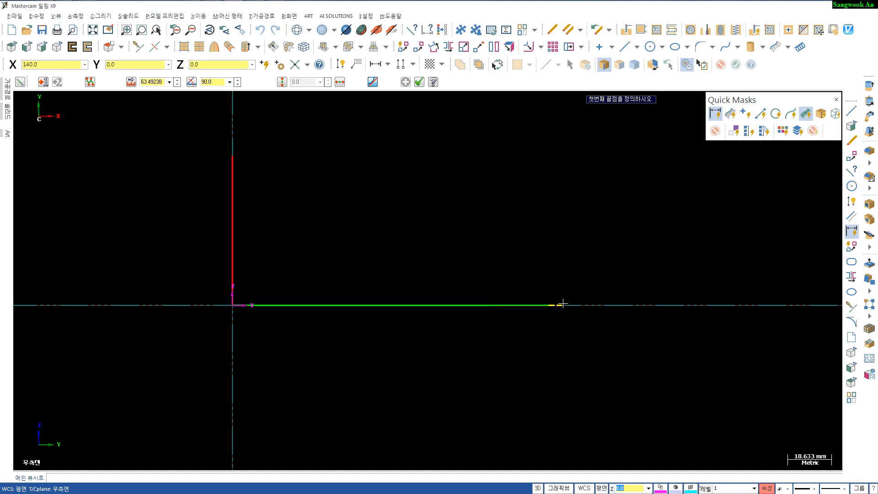
click(562, 174)
key(Escape)
scroll(445, 351, up, 1)
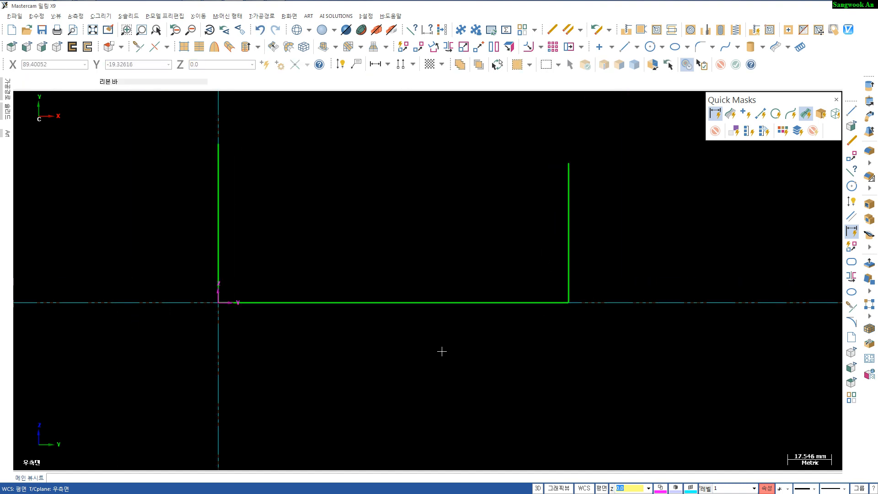
- Create a line parallel to the body's base line, 8.6 mm above it
key(p)
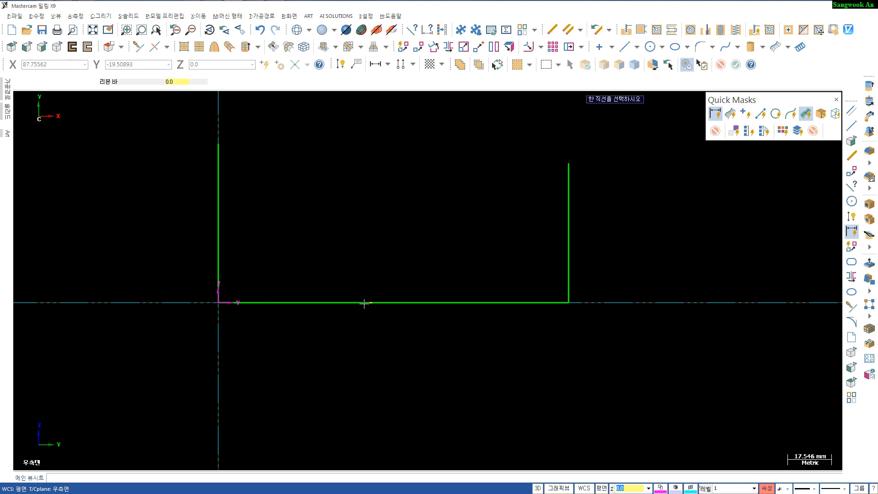
click(363, 303)
click(362, 266)
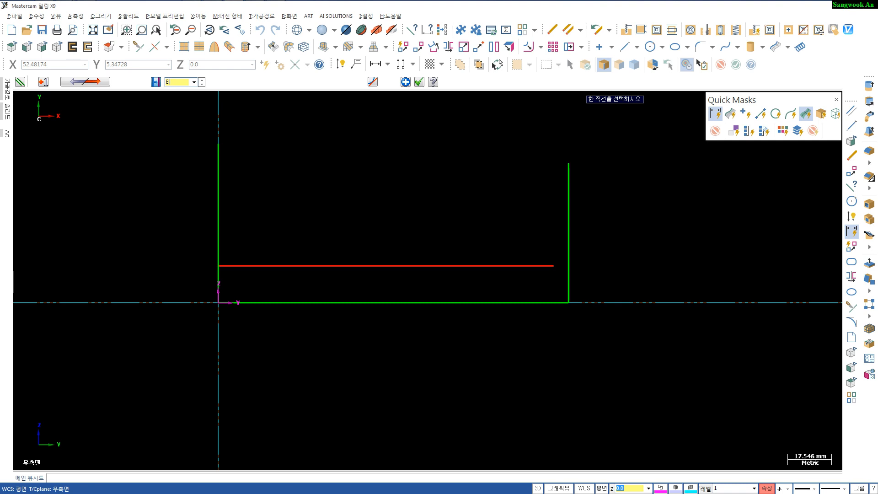
text(8.6)
key(Return)
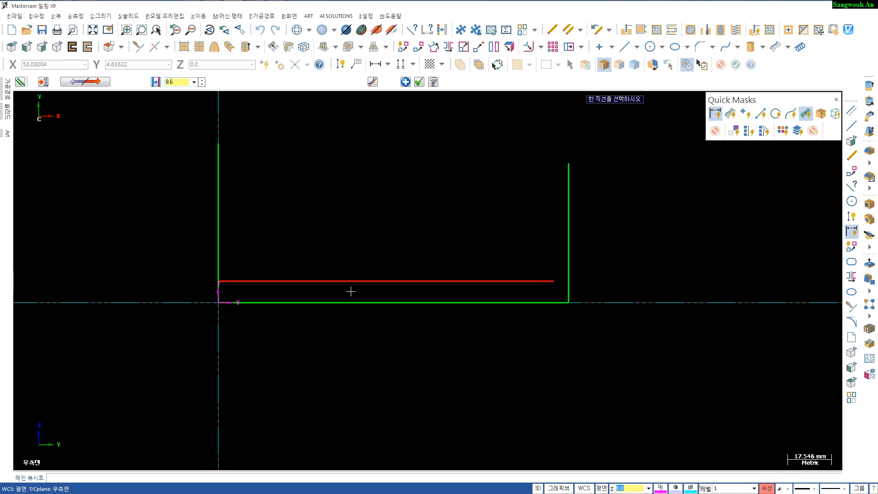
- Create another line parallel to the base line, 15 mm above it
scroll(380, 330, up, 1)
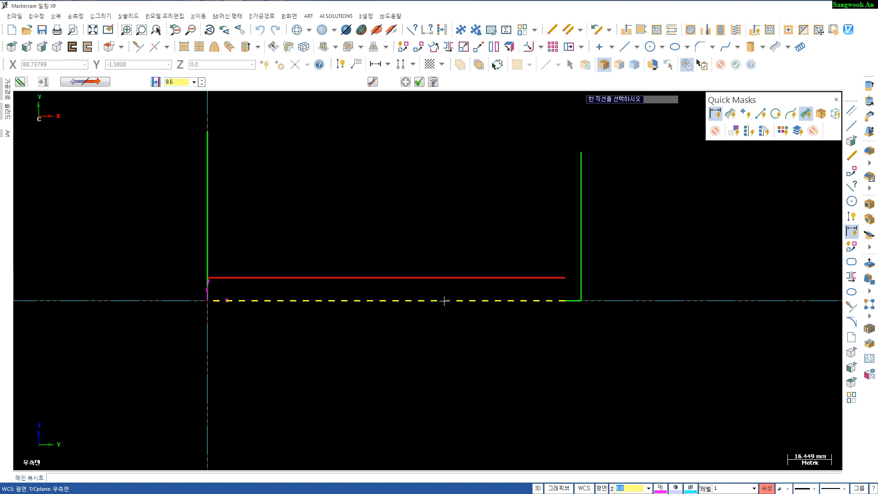
click(445, 278)
click(445, 255)
text(1)
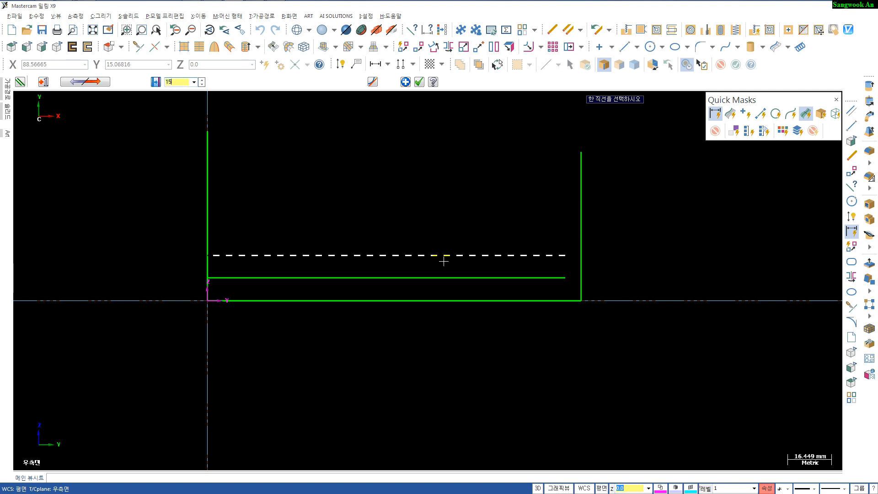
text(5)
key(Return)
key(Return)
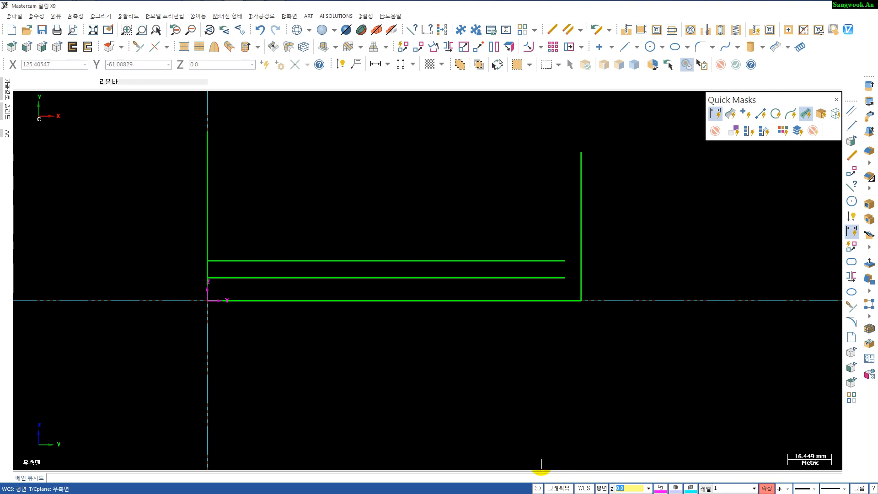
- Extend the 15 mm parallel line past the right vertical line
key(t)
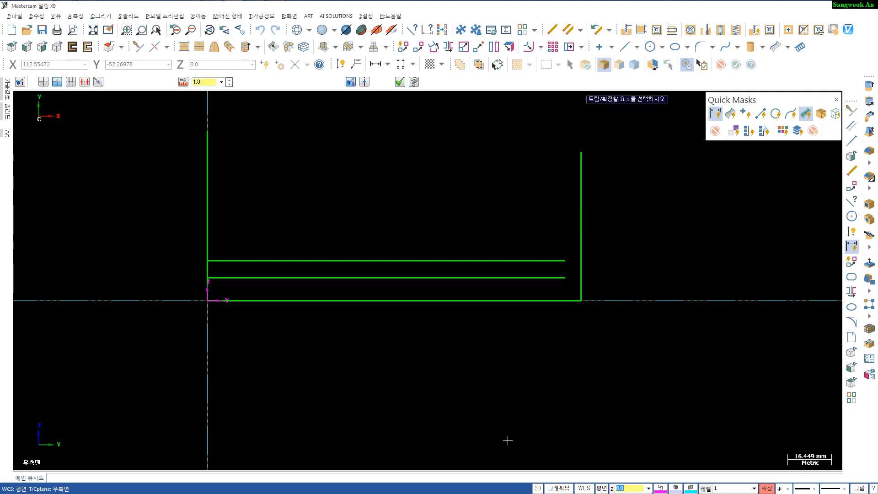
click(522, 260)
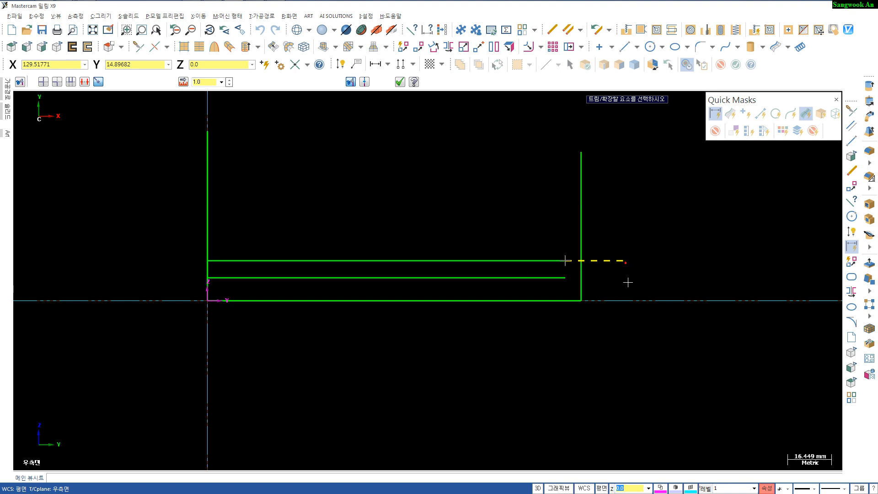
click(626, 263)
- Create a vertical line parallel to the left vertical line, 42.5 mm to its right
key(p)
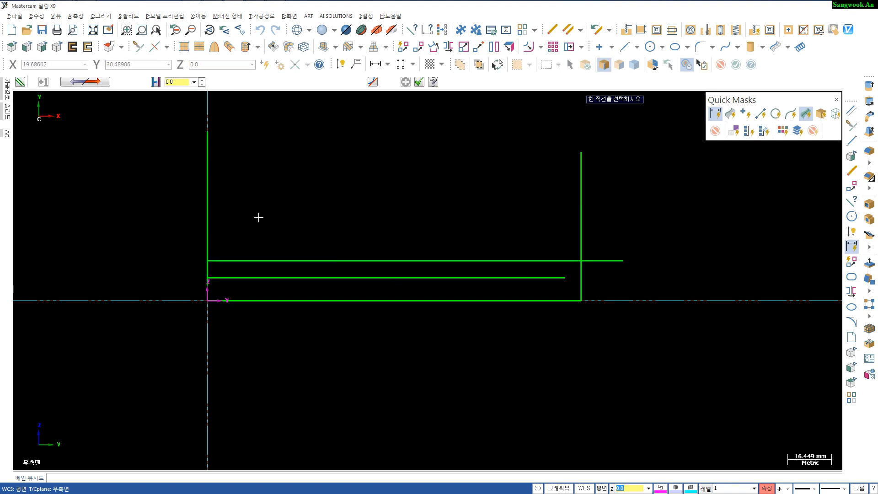
click(208, 201)
click(312, 218)
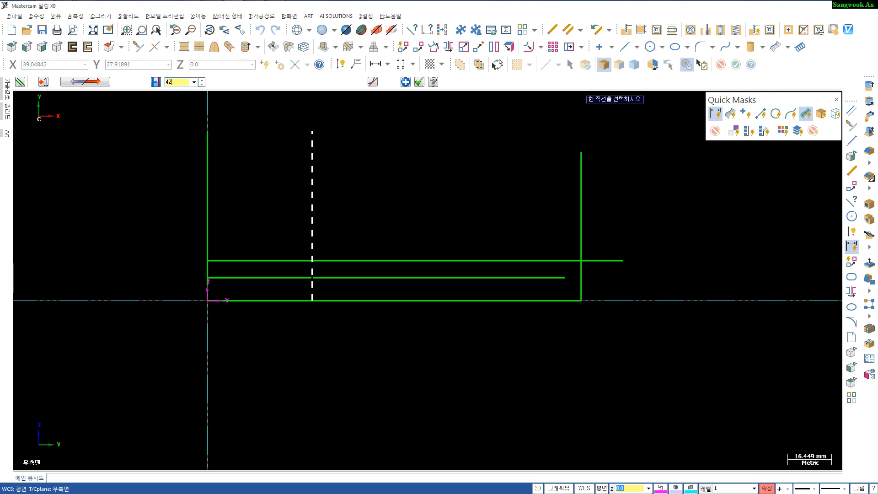
key(Return)
- Create a vertical line parallel to the right vertical line, 35 mm to its left
click(580, 174)
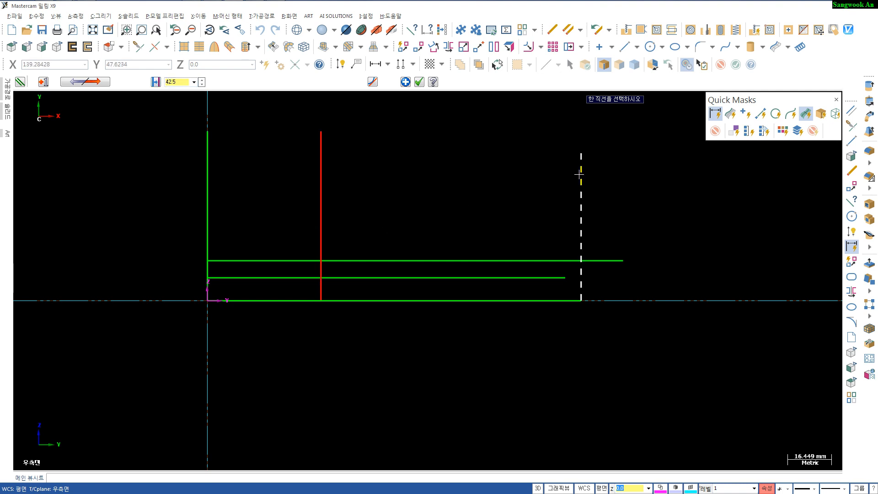
click(475, 215)
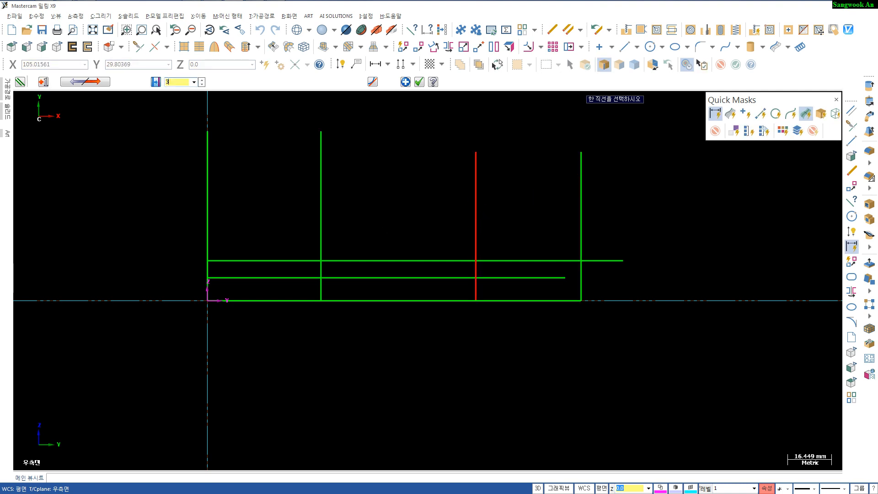
key(Return)
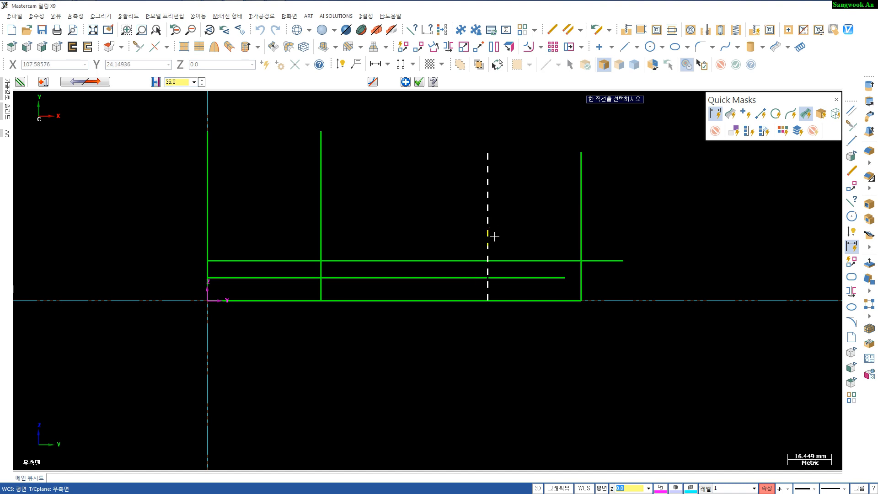
key(Escape)
key(Escape)
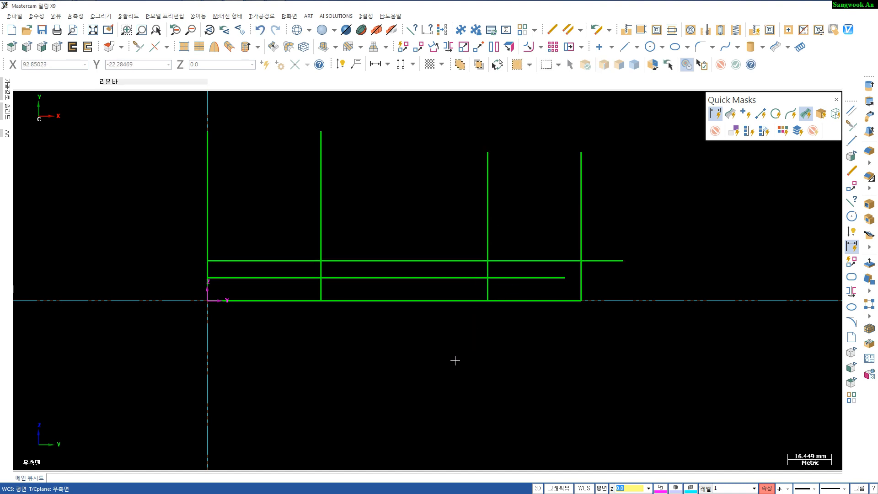
key(d)
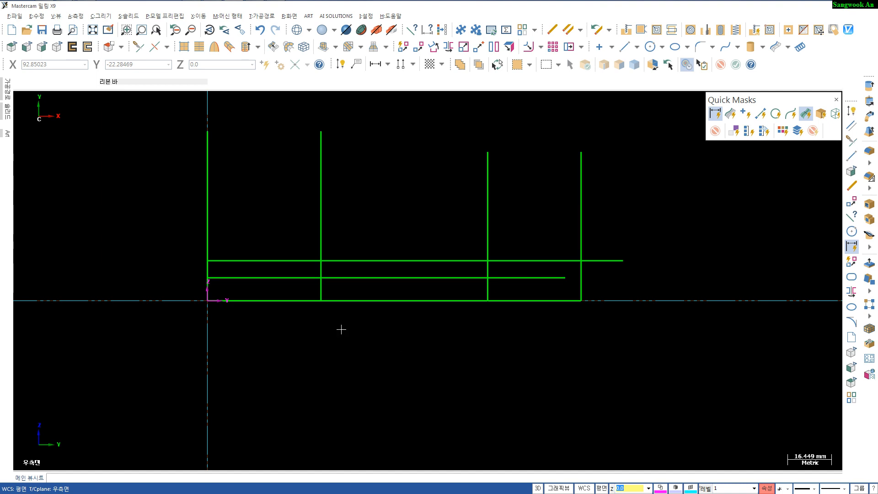
click(290, 301)
click(286, 277)
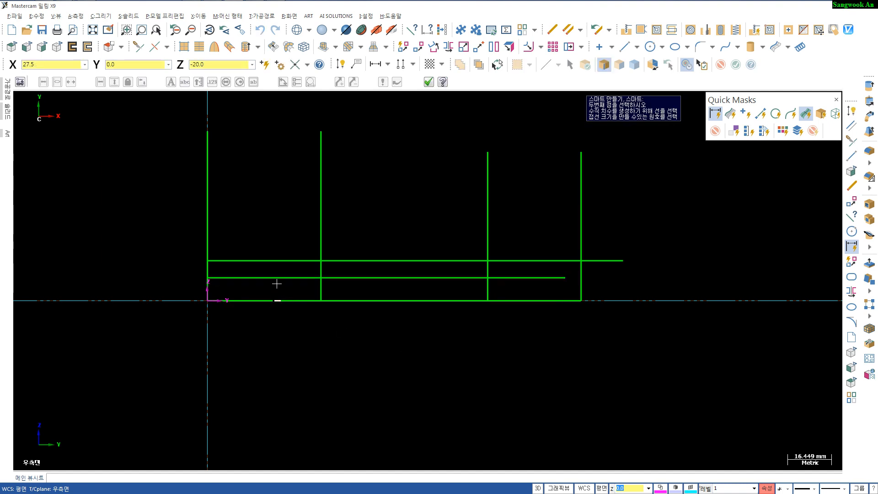
click(277, 277)
key(Escape)
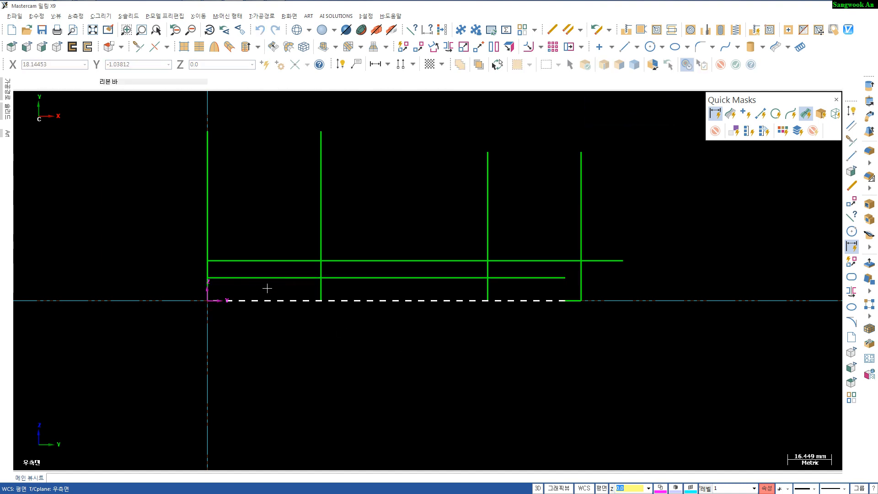
click(268, 278)
click(268, 304)
key(Escape)
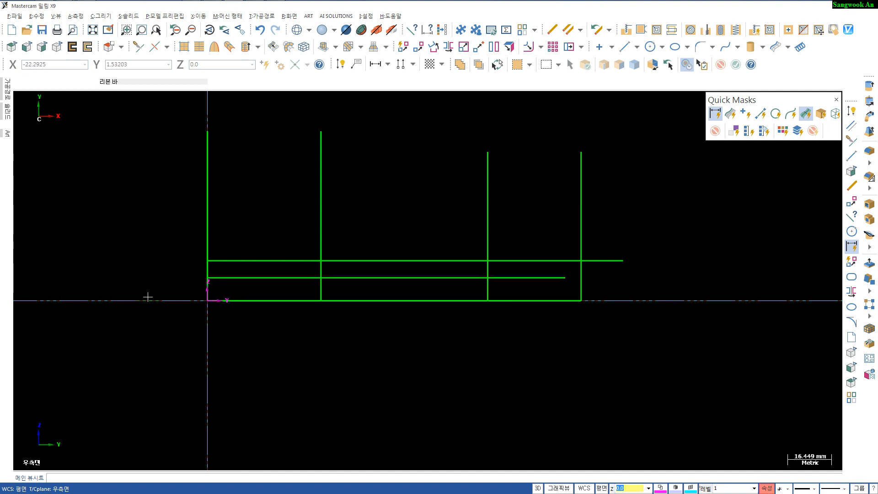
- Dimension the heights of both horizontal offset lines above the body's base line
key(d)
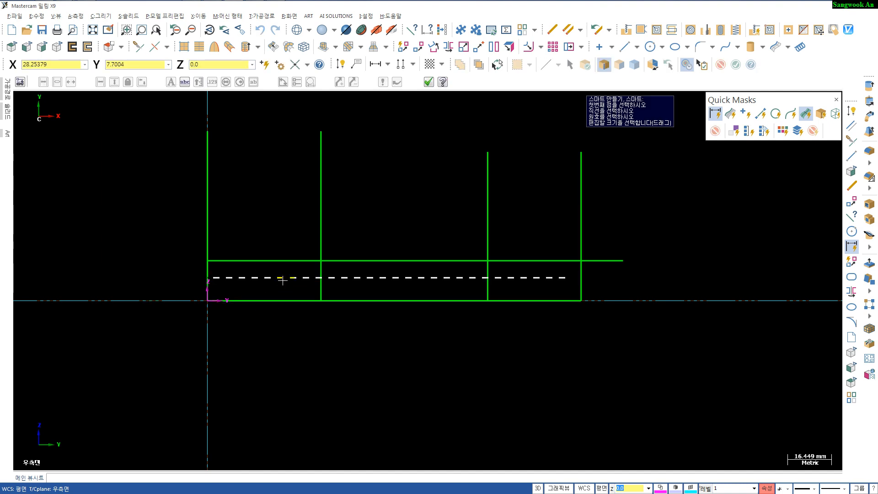
click(282, 278)
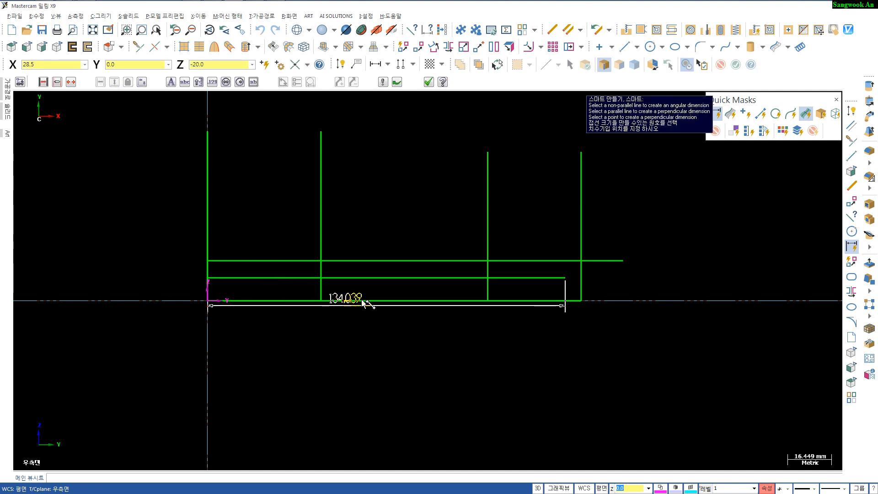
click(262, 303)
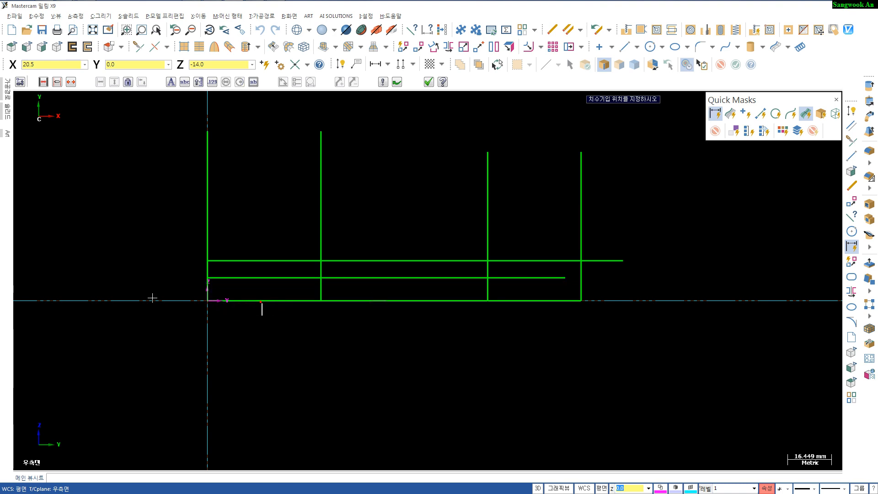
click(112, 289)
scroll(290, 332, up, 2)
scroll(376, 323, down, 2)
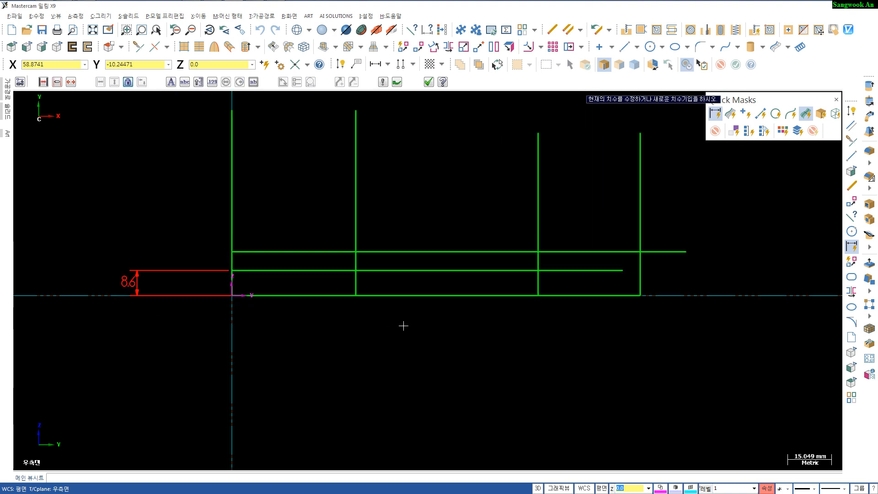
click(476, 294)
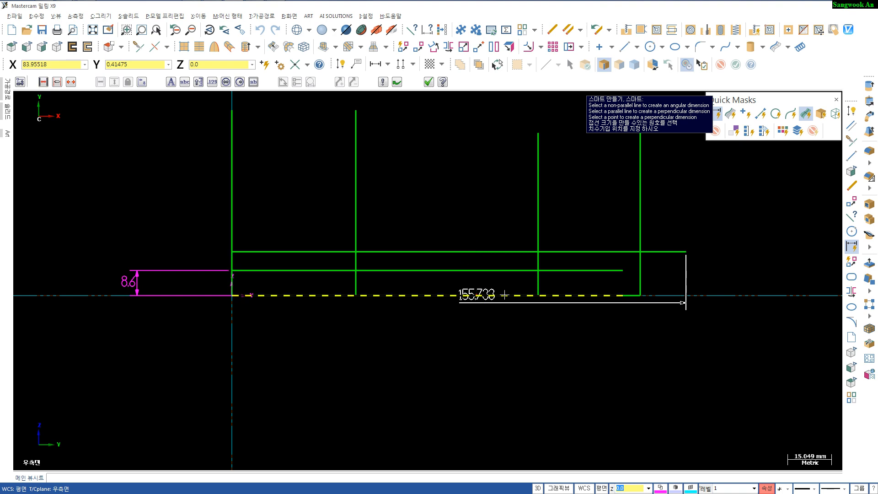
click(475, 251)
click(724, 281)
- Dimension the distances of the two new vertical lines from the outer vertical lines
click(233, 197)
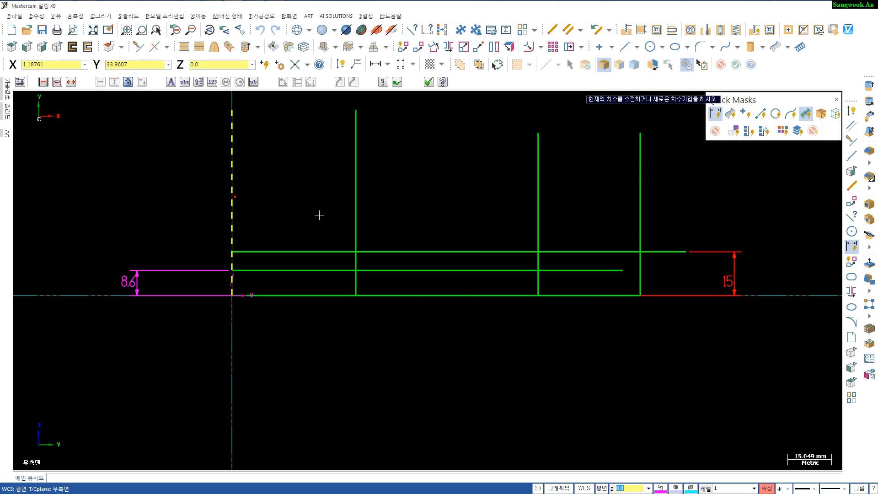
click(356, 198)
click(329, 366)
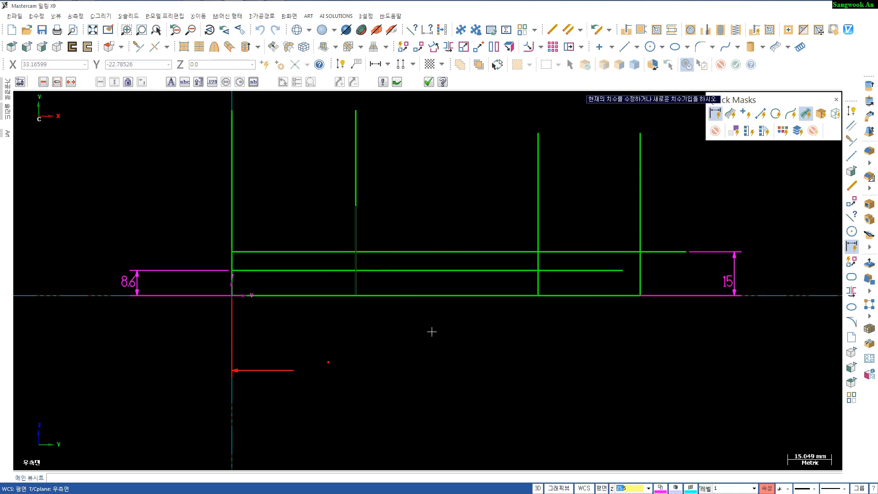
click(639, 197)
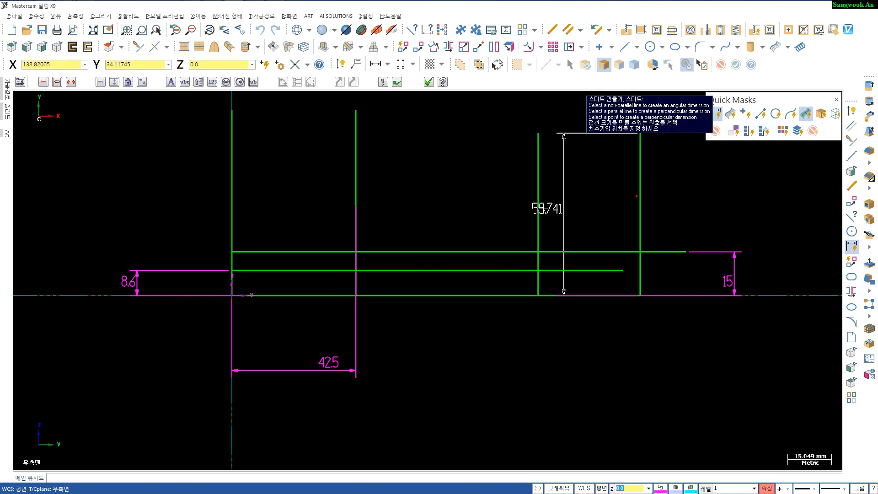
click(538, 203)
click(570, 360)
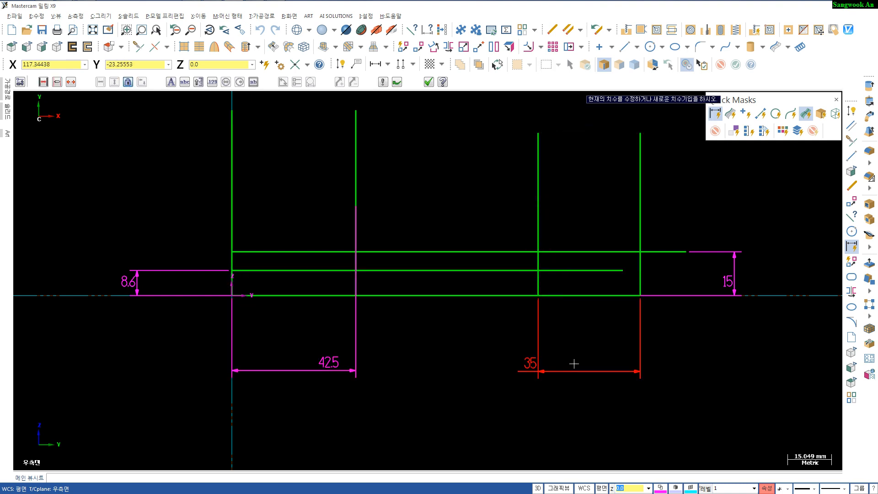
key(Escape)
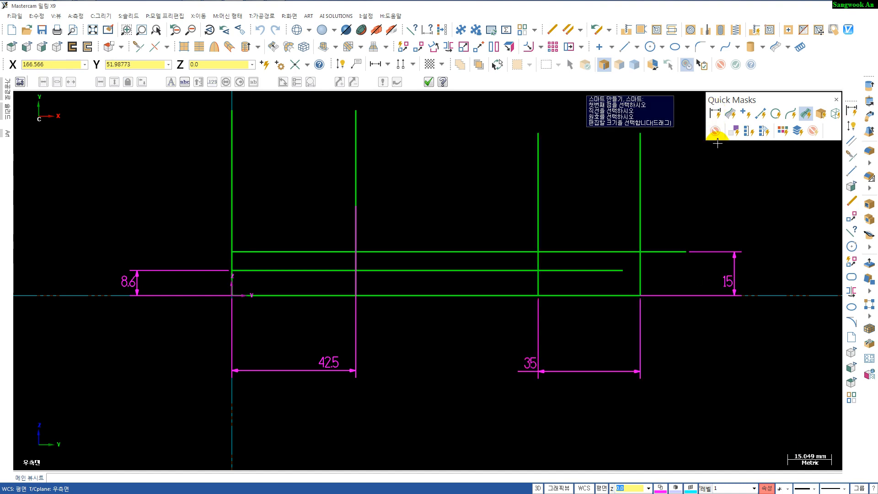
- Delete all the dimensions just added to the side profile
key(Escape)
key(Delete)
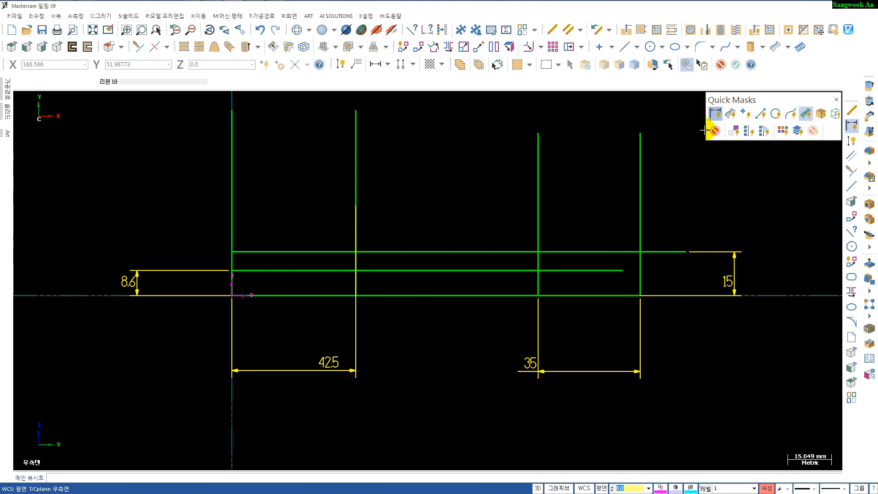
scroll(427, 349, up, 3)
scroll(385, 349, down, 2)
middle_drag(358, 343, 323, 378)
scroll(302, 347, up, 1)
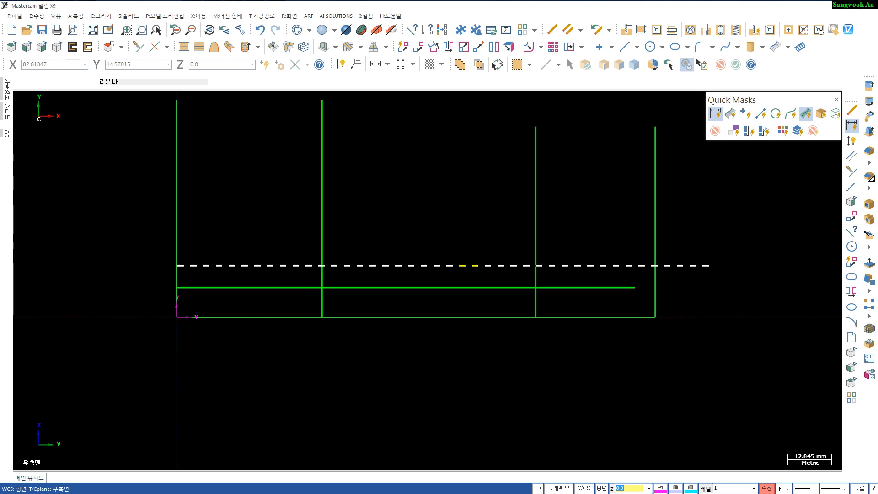
scroll(460, 320, down, 2)
middle_drag(403, 370, 396, 348)
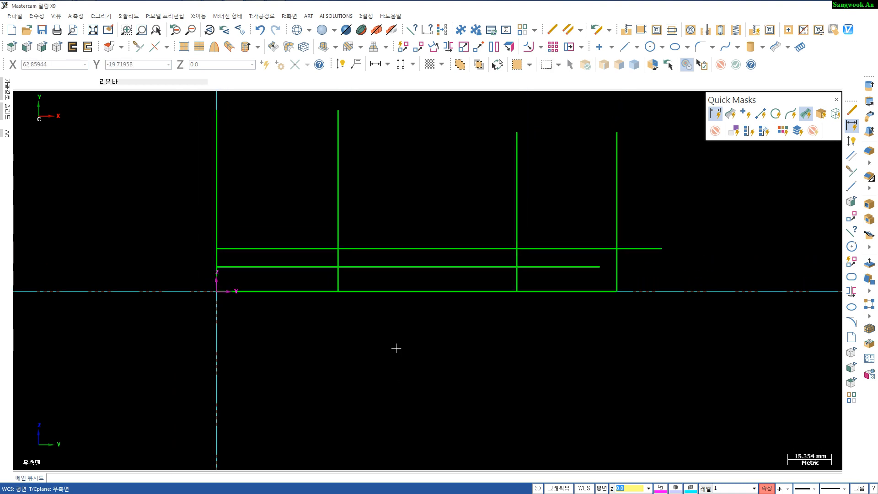
- Create a tangent arc of radius 266.35 on the 8.6 mm line, touching it at the 42.5 mm vertical line
key(t)
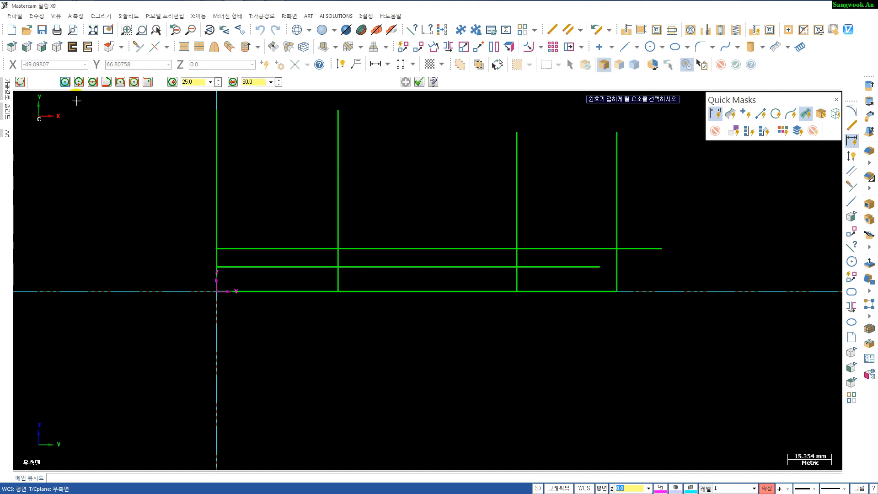
key(r)
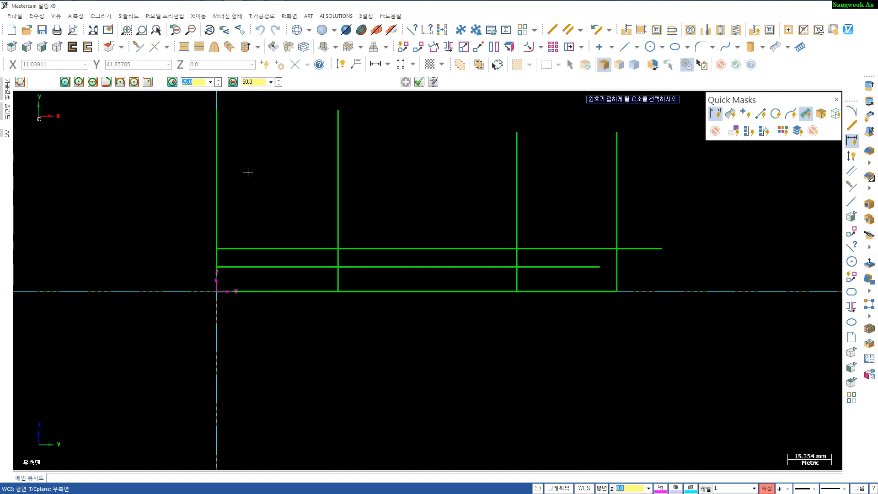
text(2)
click(298, 266)
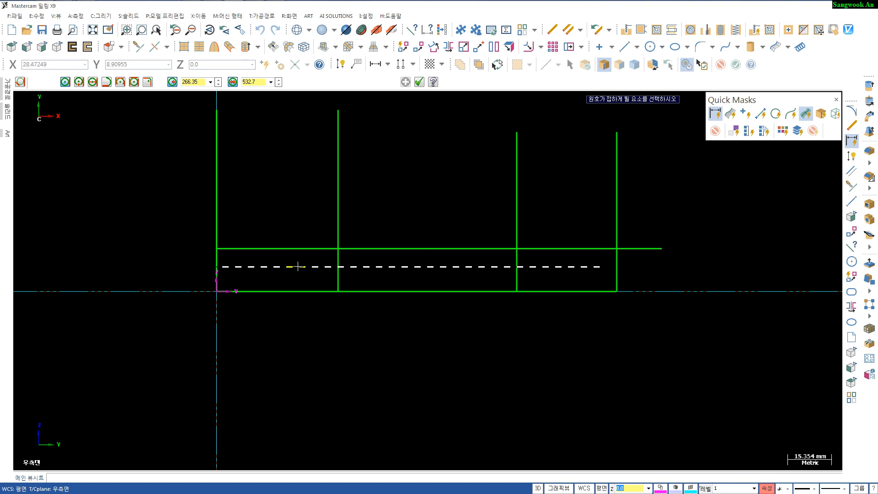
click(340, 267)
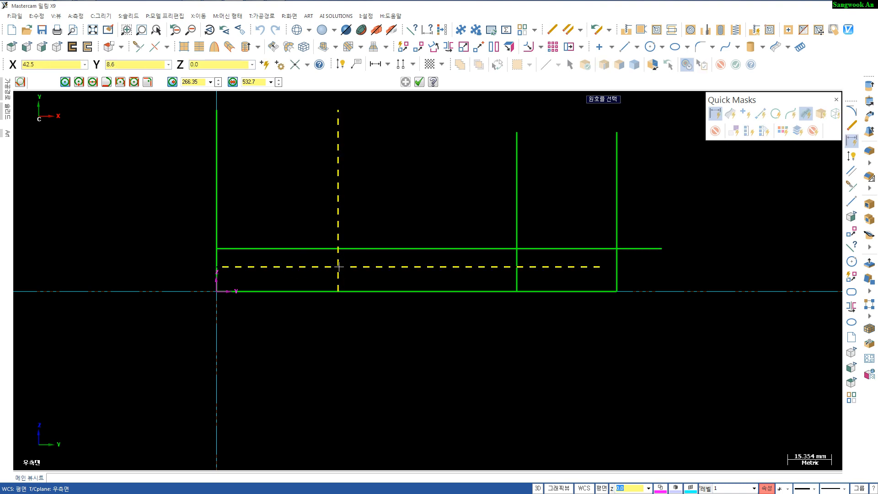
click(255, 263)
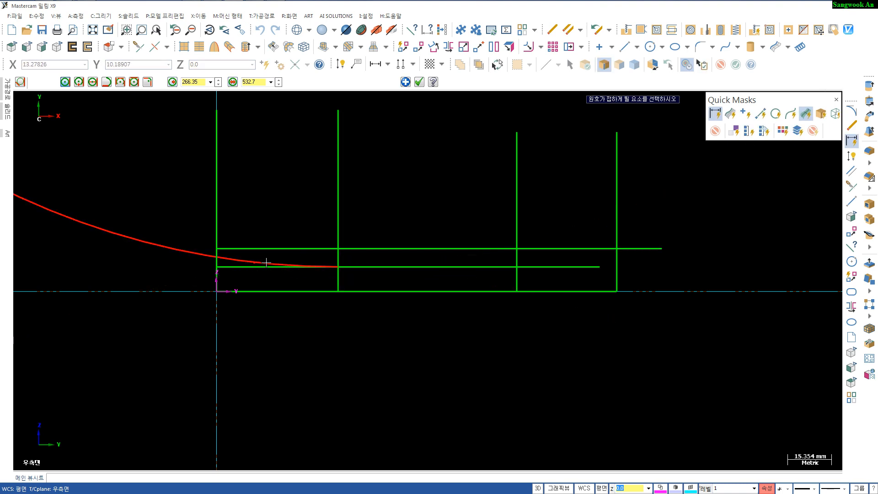
key(Return)
- Create a tangent arc of radius 309.49 on the 15 mm line, touching it at the 35 mm vertical line
scroll(407, 326, up, 5)
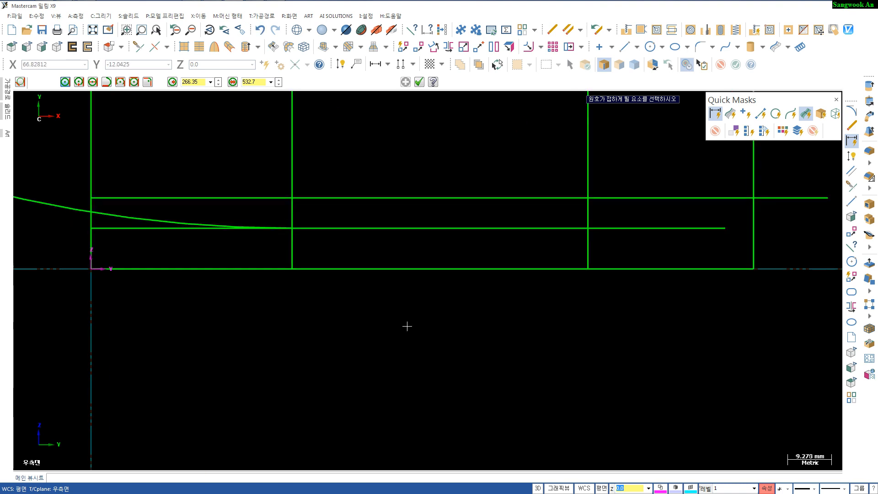
scroll(411, 325, down, 3)
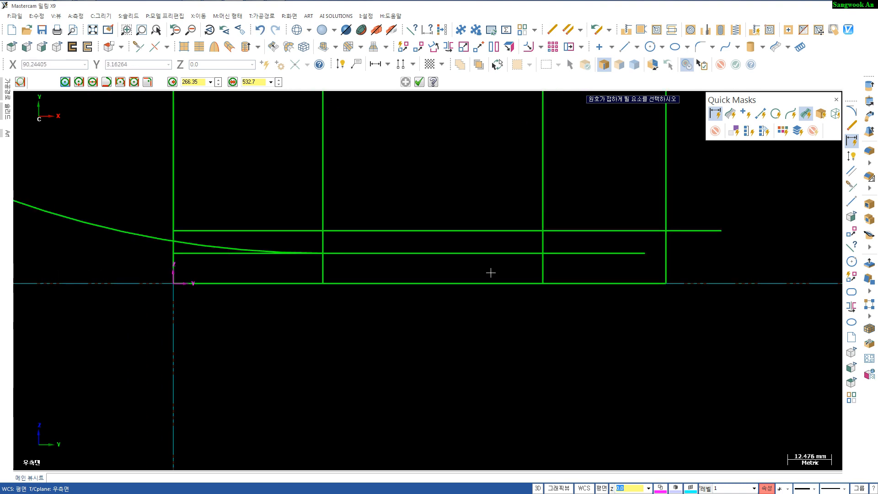
key(r)
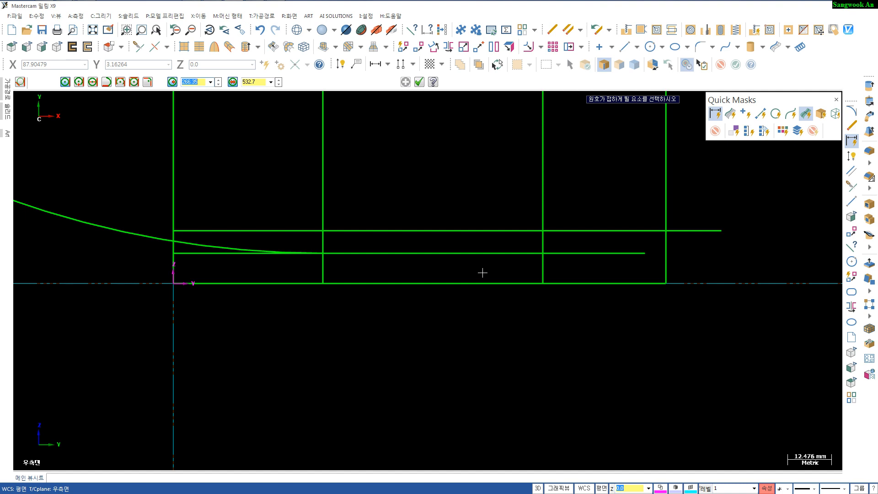
text(309.49)
click(520, 231)
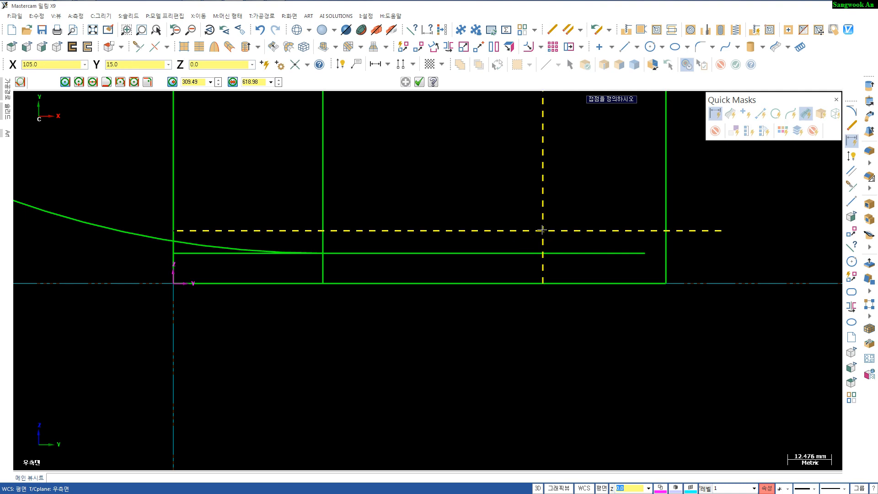
click(542, 230)
click(443, 235)
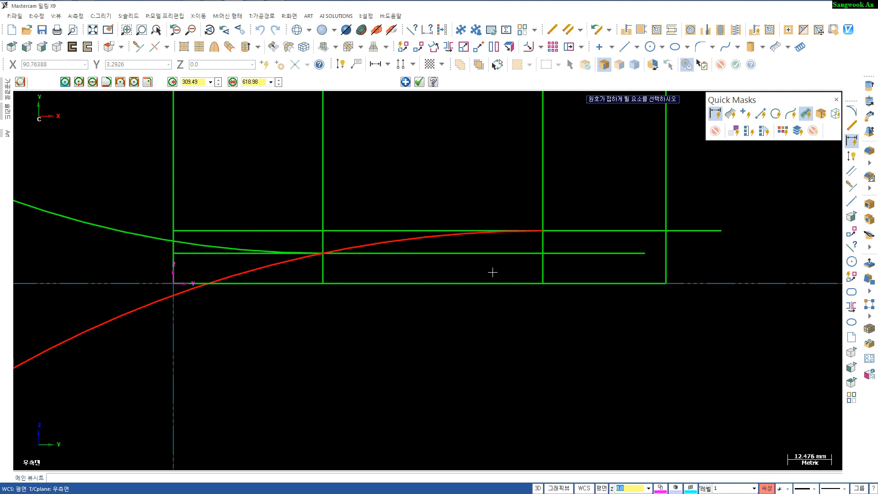
key(Return)
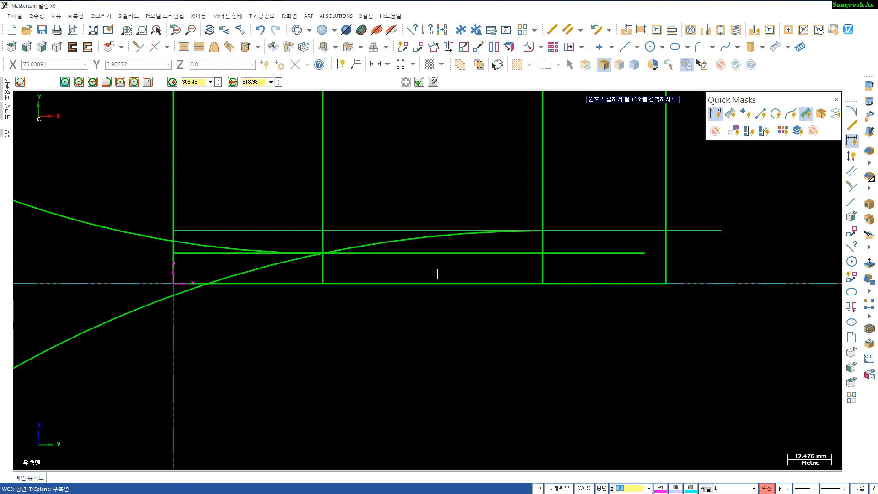
- Delete the 309.49 arc just created on the side profile
key(Escape)
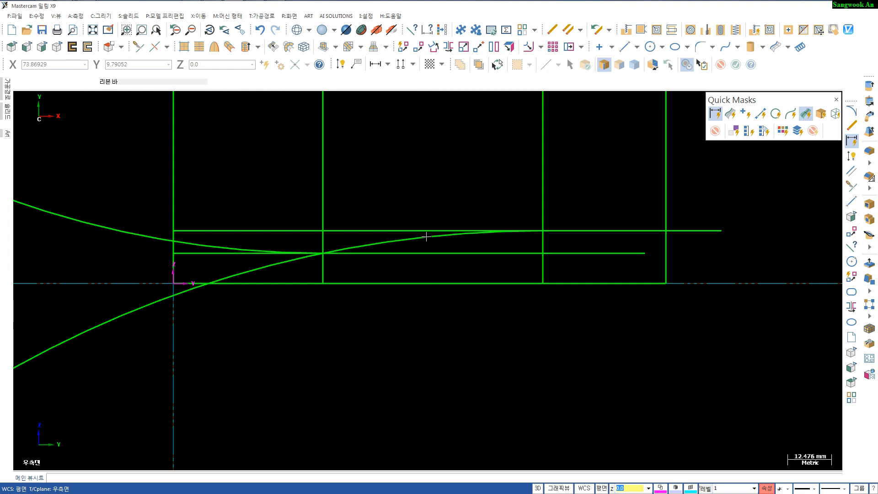
key(Delete)
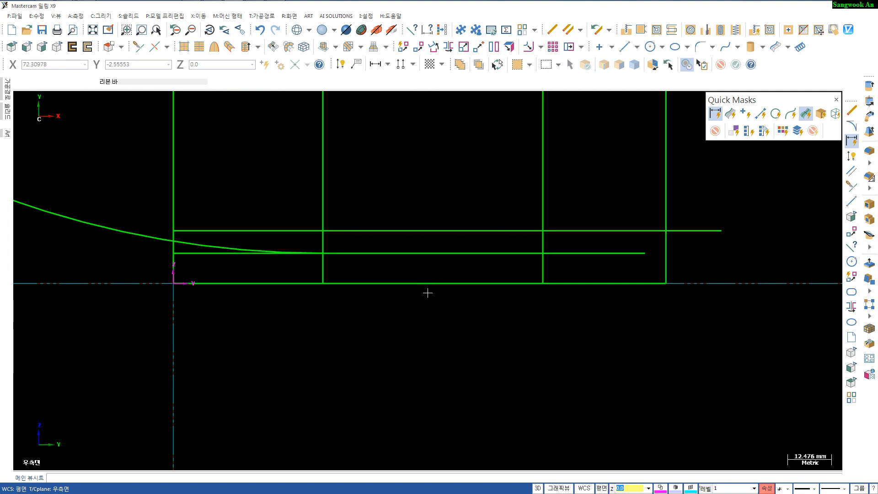
- Create a tangent arc of radius 165.36 on the 15 mm line, touching it at the 35 mm vertical line, rising from below
key(a)
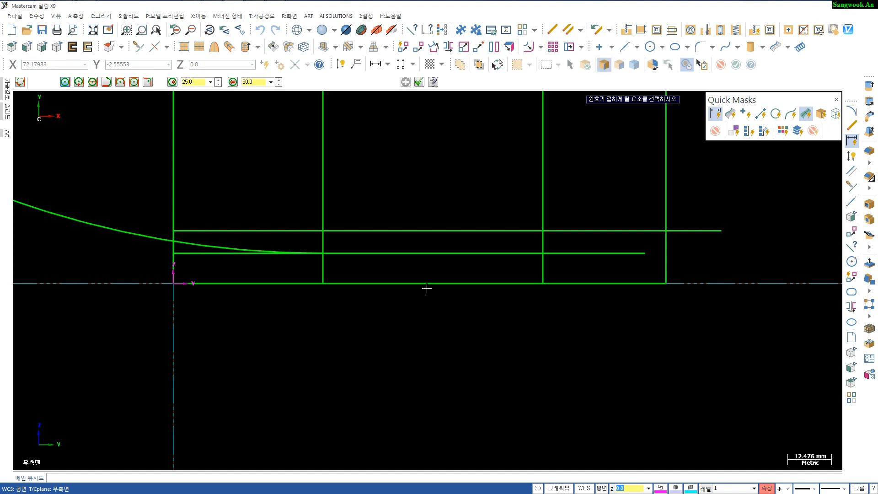
key(r)
click(514, 231)
click(543, 231)
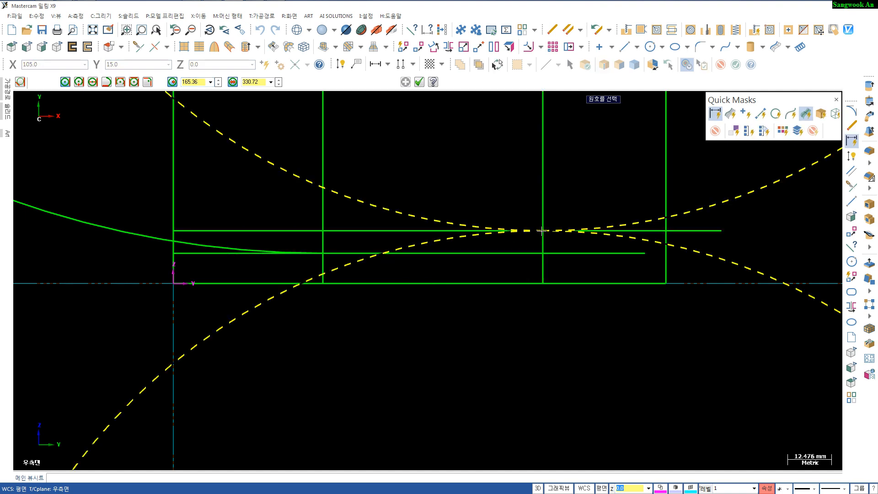
click(439, 240)
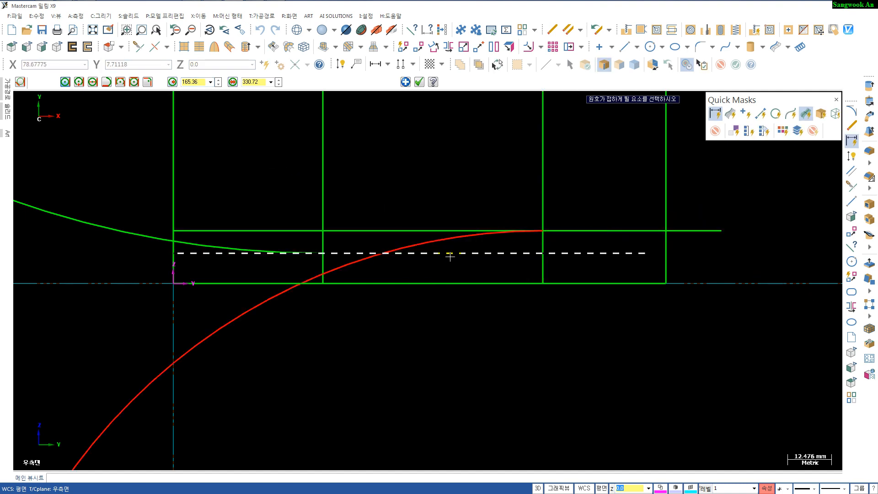
click(450, 257)
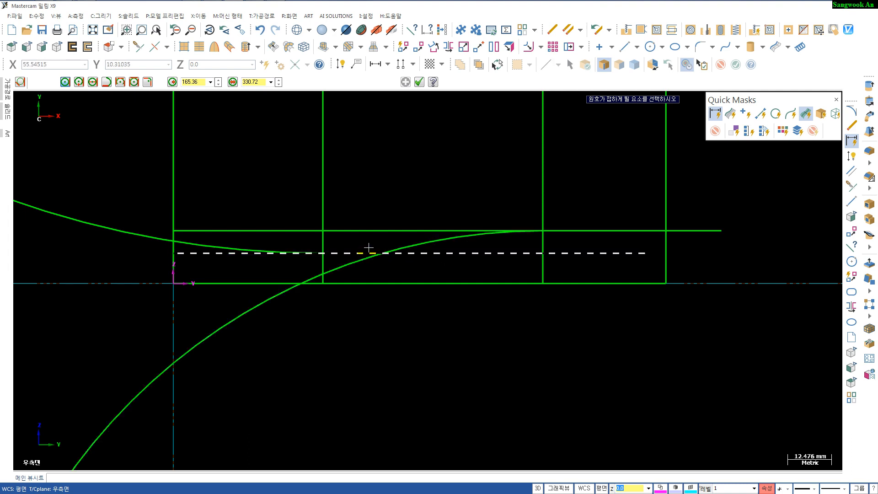
- Create a tangent arc of radius 309.49 on the 15 mm line at the 35 mm vertical line, descending to the right
key(r)
text(309.49)
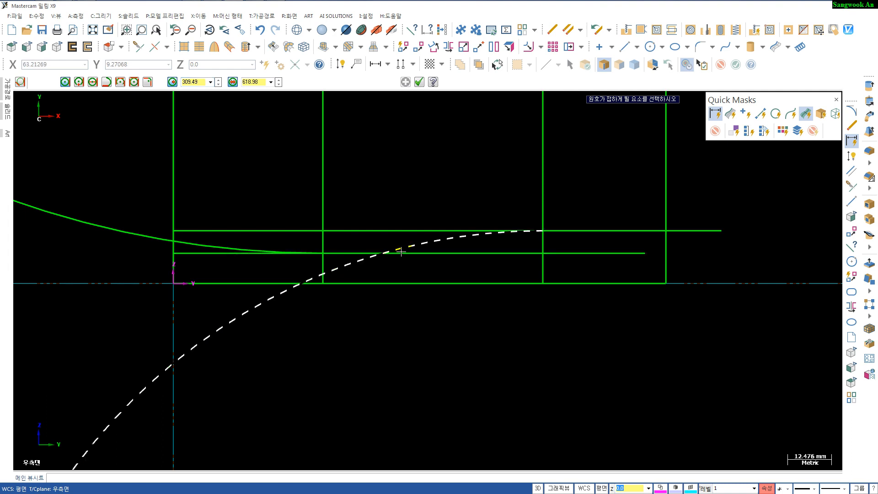
click(571, 231)
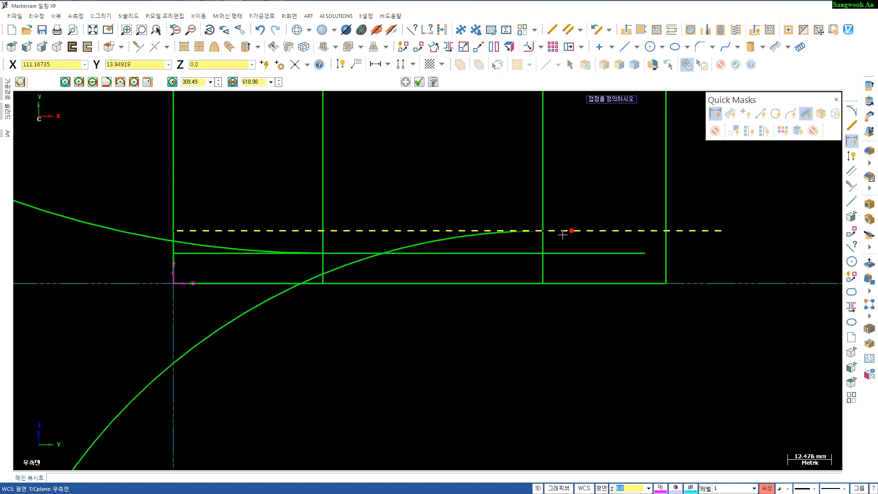
click(632, 234)
key(Return)
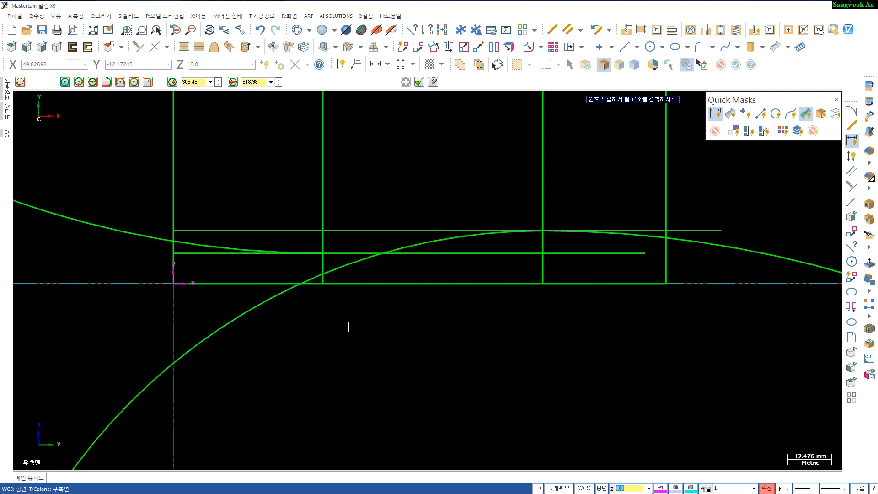
key(Escape)
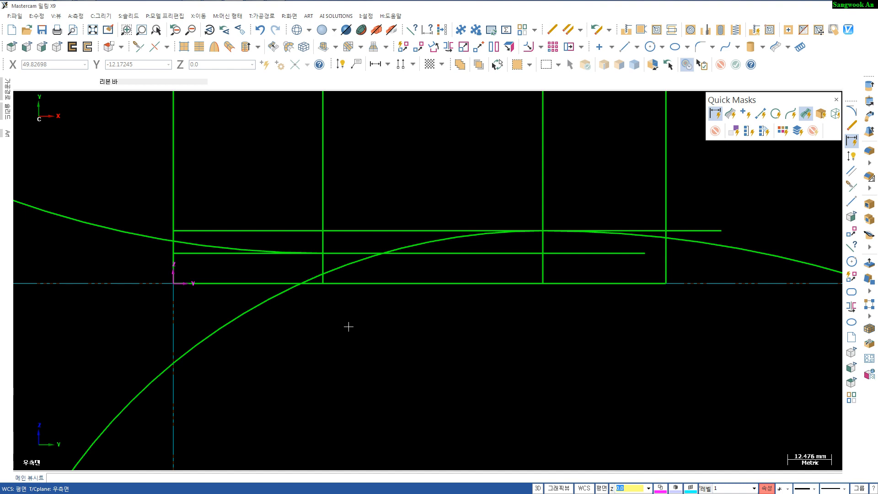
- Fillet the left descending arc and the rising middle arc with a radius of 100
key(f)
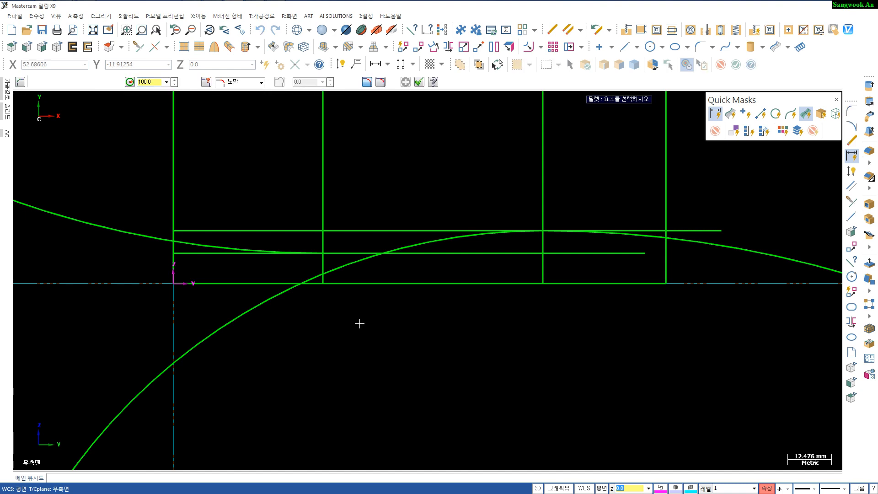
click(247, 250)
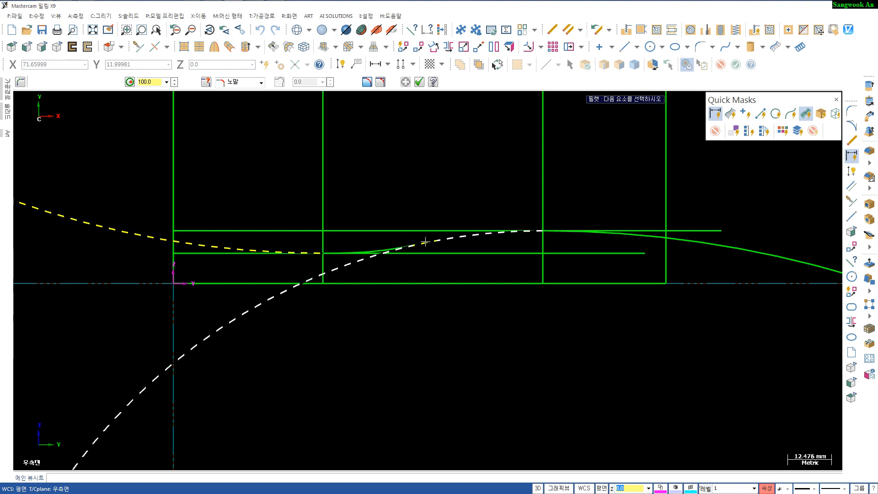
click(424, 242)
scroll(360, 310, up, 1)
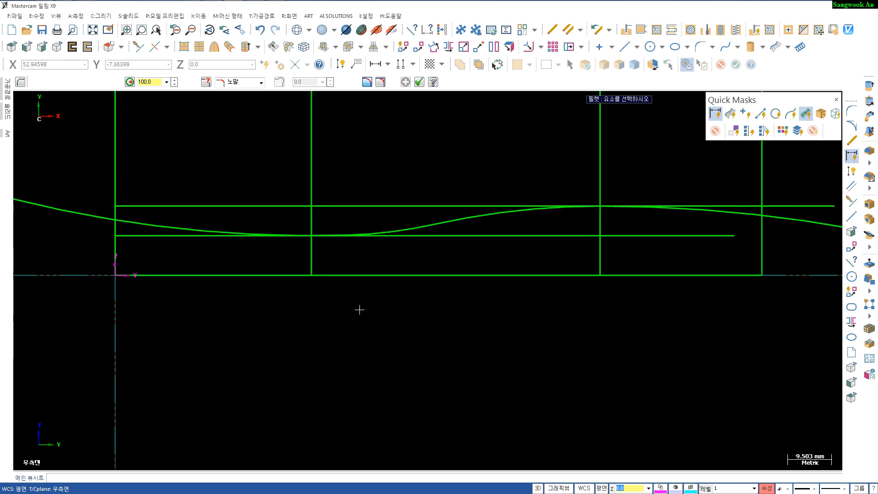
scroll(359, 310, down, 2)
key(Escape)
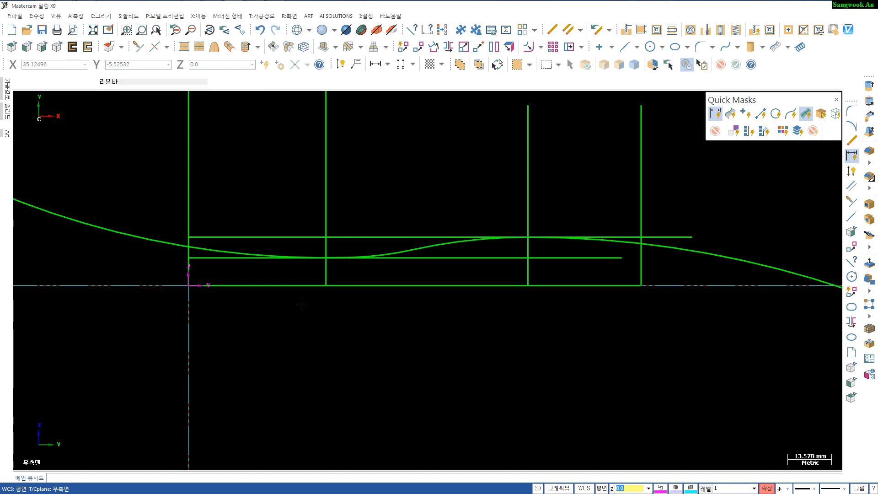
- Add radius dimensions to the left descending arc and the rising middle arc of the side profile
key(d)
click(211, 247)
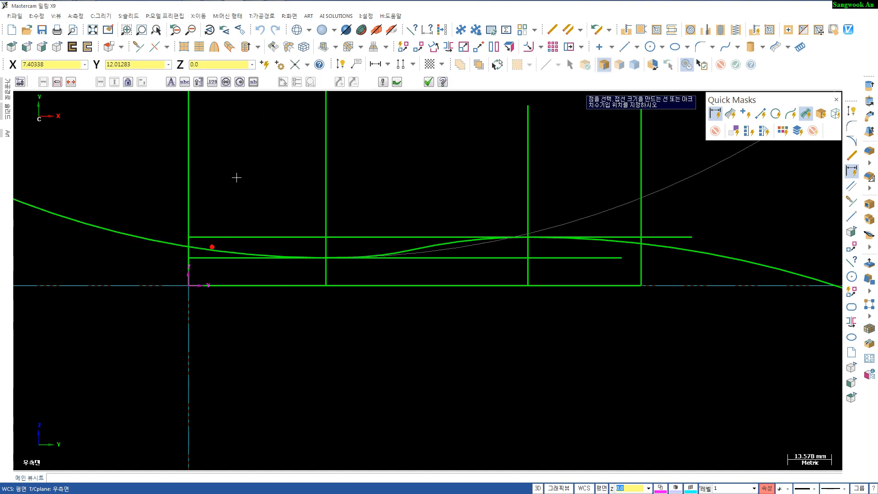
click(235, 178)
click(434, 245)
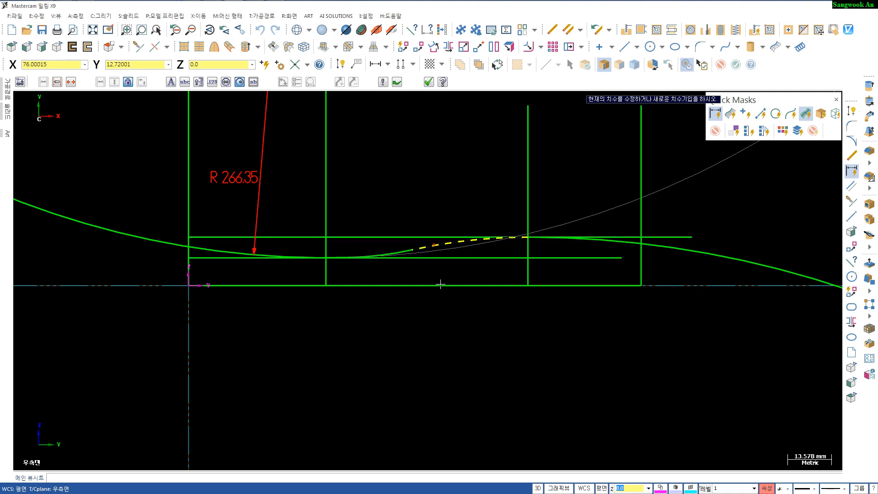
click(500, 297)
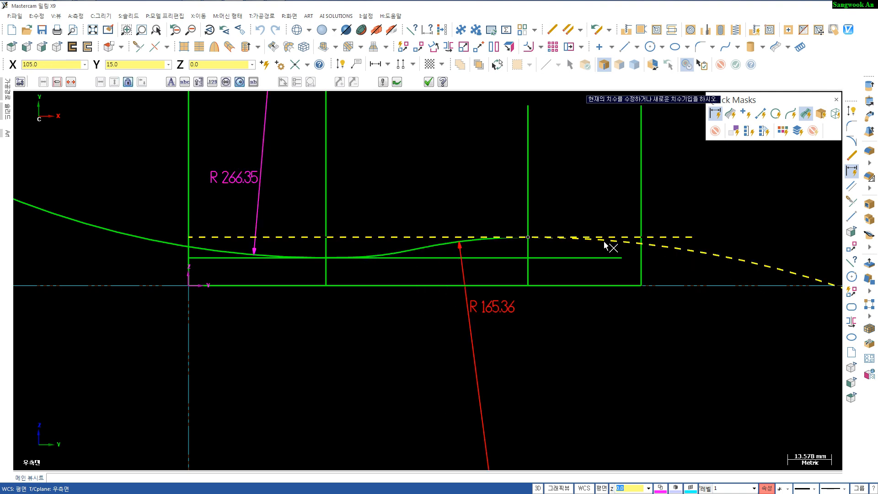
- Add radius dimensions to the right descending arc and the fillet between the profile arcs
click(664, 247)
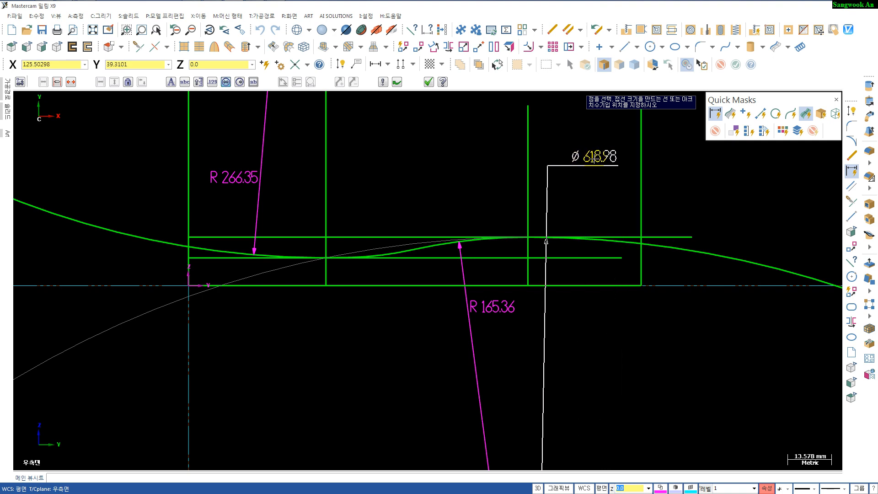
click(593, 158)
key(r)
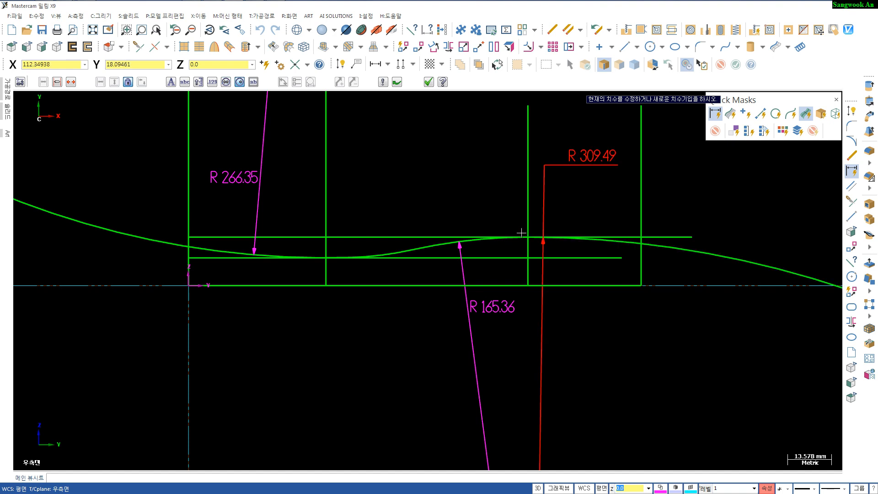
click(393, 248)
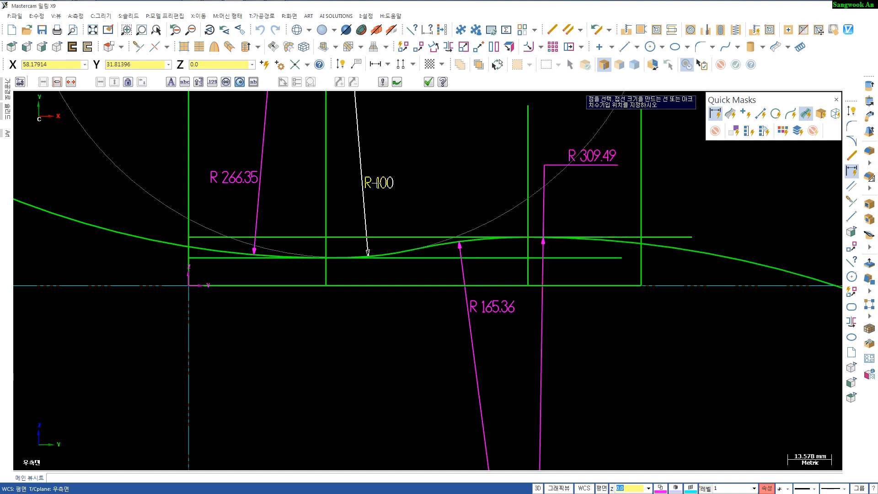
click(379, 190)
scroll(532, 332, down, 2)
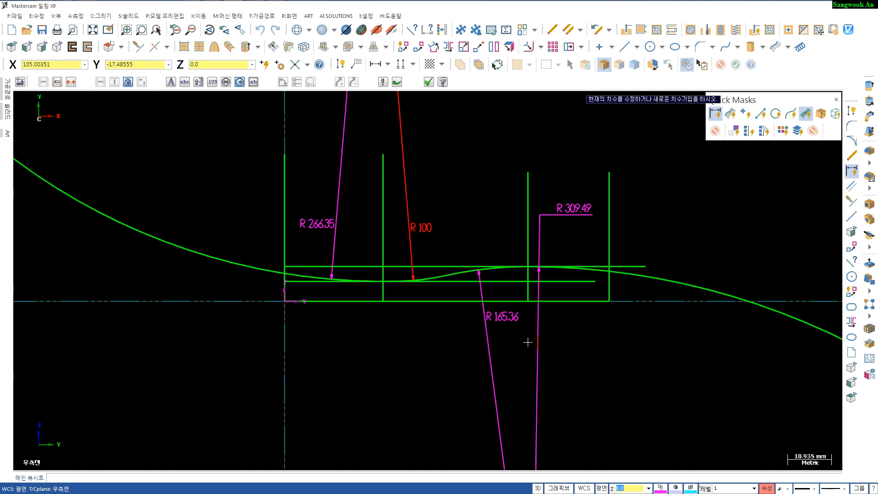
scroll(615, 326, up, 1)
scroll(607, 335, up, 1)
key(Escape)
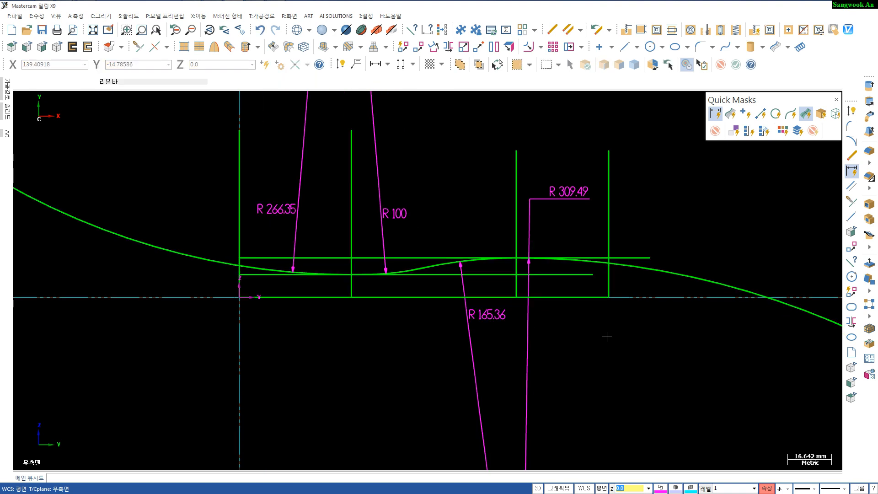
- Select all the radius dimensions and delete them
click(715, 112)
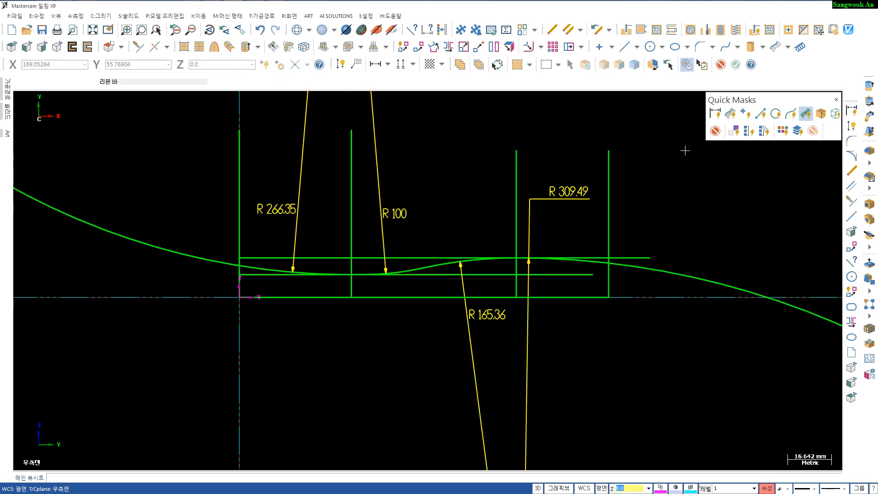
key(Delete)
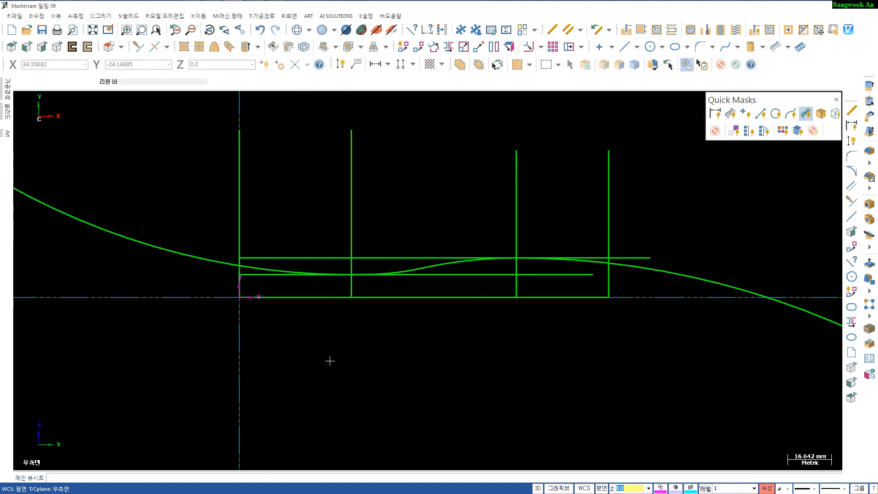
- Try to move the left end vertical line of the side profile onto the origin with the dynamic transform gnomon
scroll(300, 365, down, 1)
middle_drag(327, 369, 349, 379)
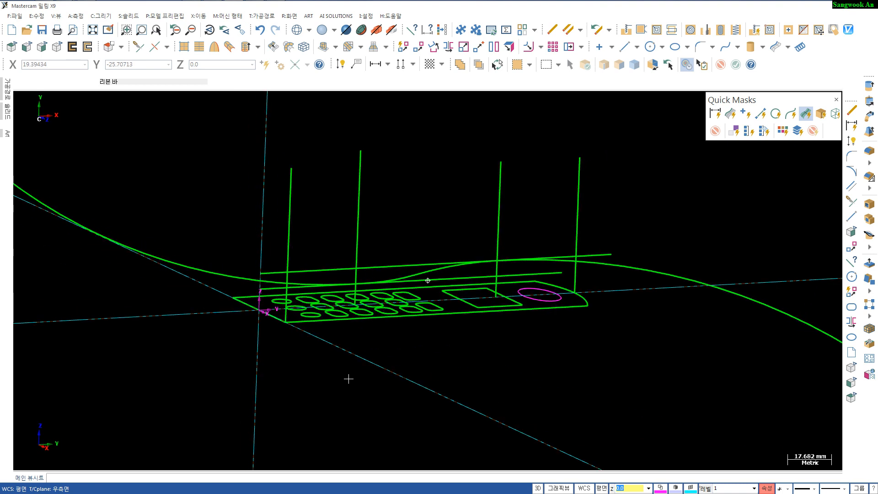
shift+middle_drag(284, 230, 281, 233)
click(286, 228)
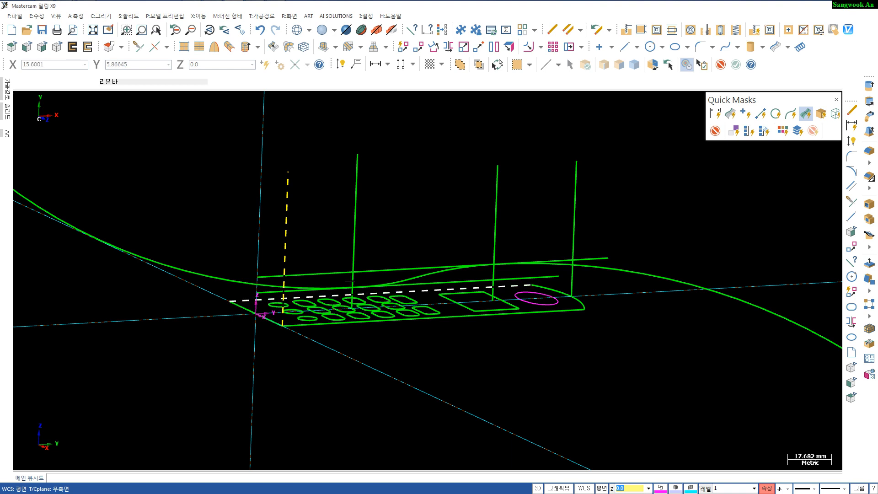
click(401, 46)
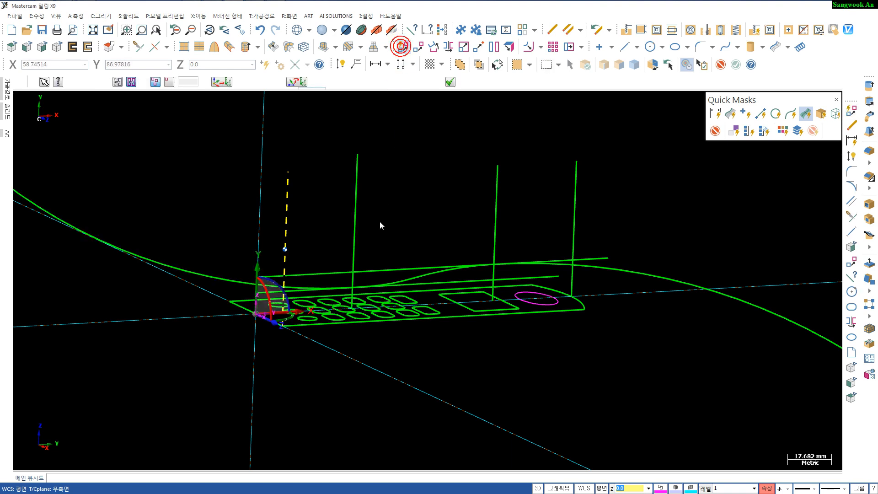
click(282, 326)
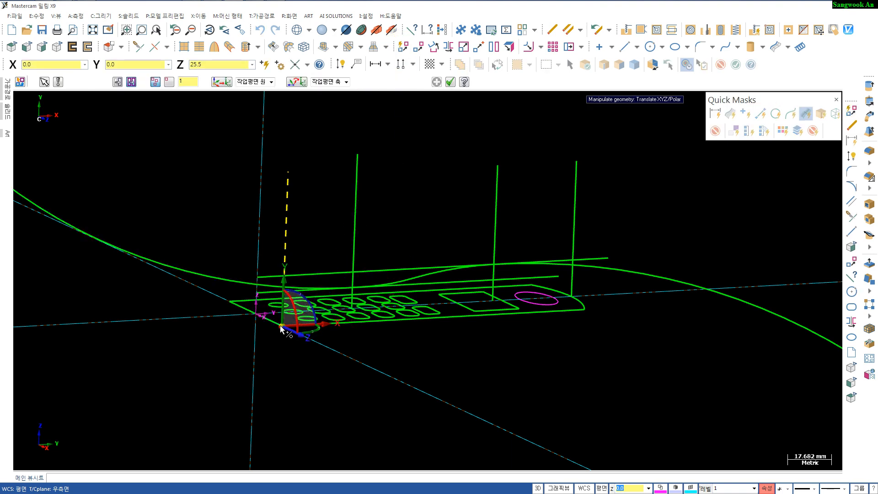
click(281, 327)
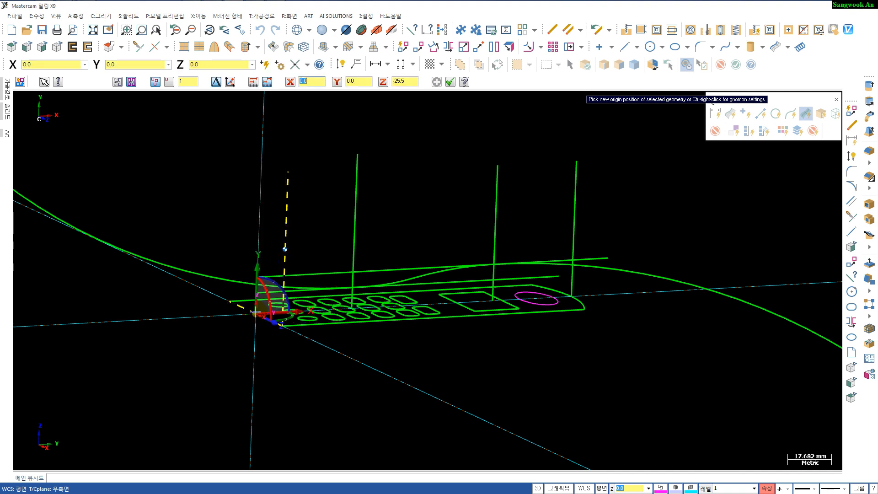
click(243, 303)
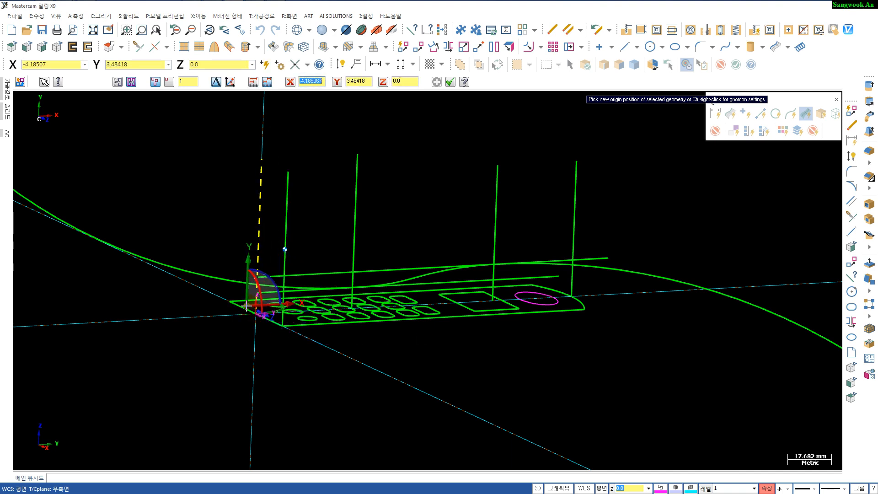
click(118, 82)
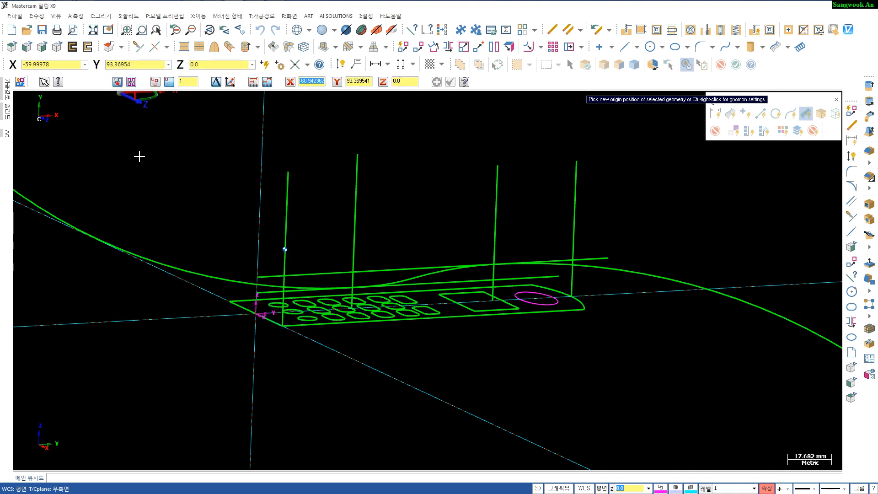
click(256, 316)
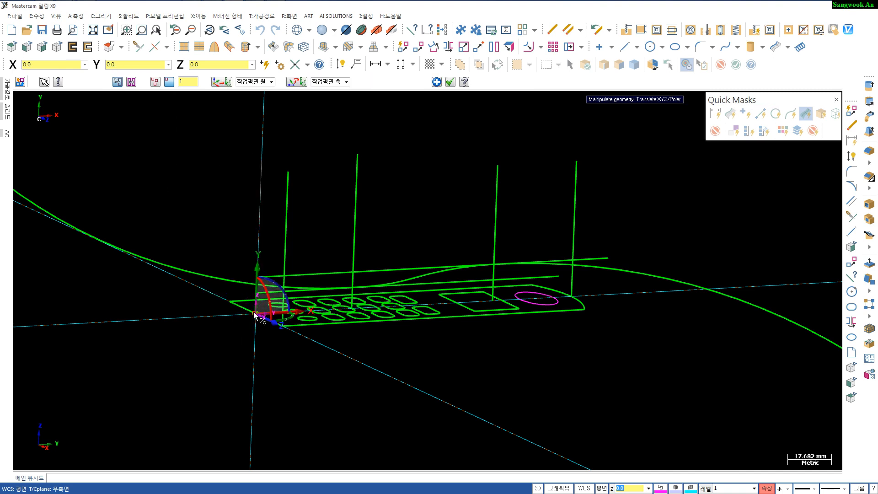
double_click(258, 326)
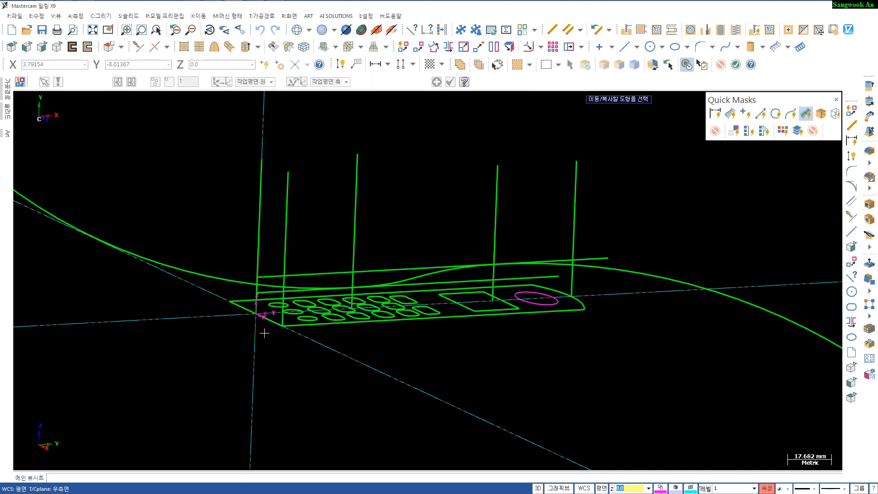
click(285, 206)
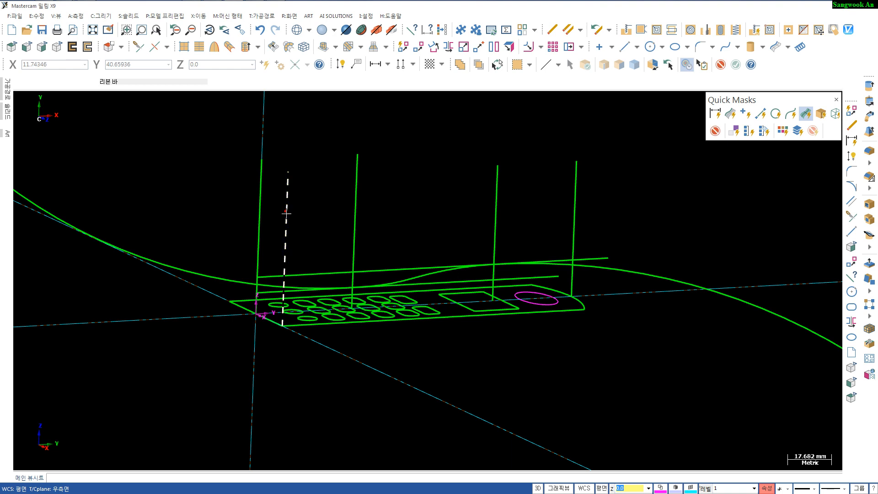
key(Escape)
- In the right side view, trim away the long arcs beyond the profile's end lines and the vertical line at the origin
scroll(333, 383, down, 2)
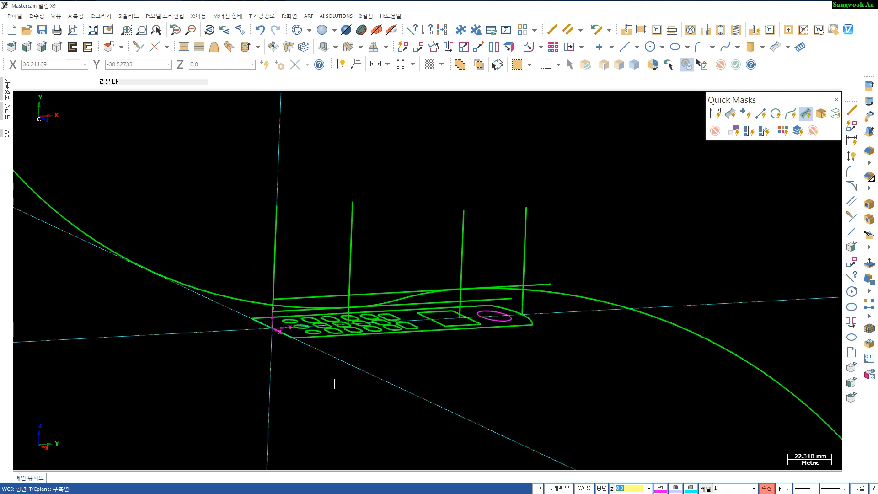
key(alt+5)
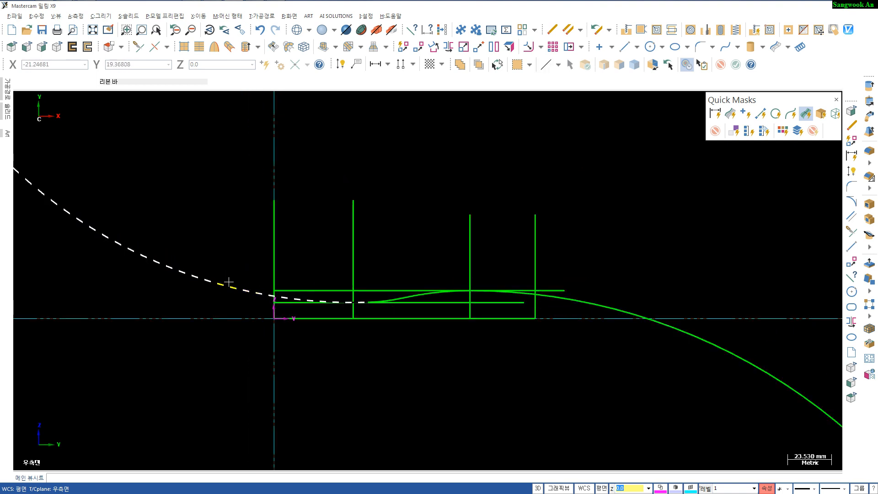
key(t)
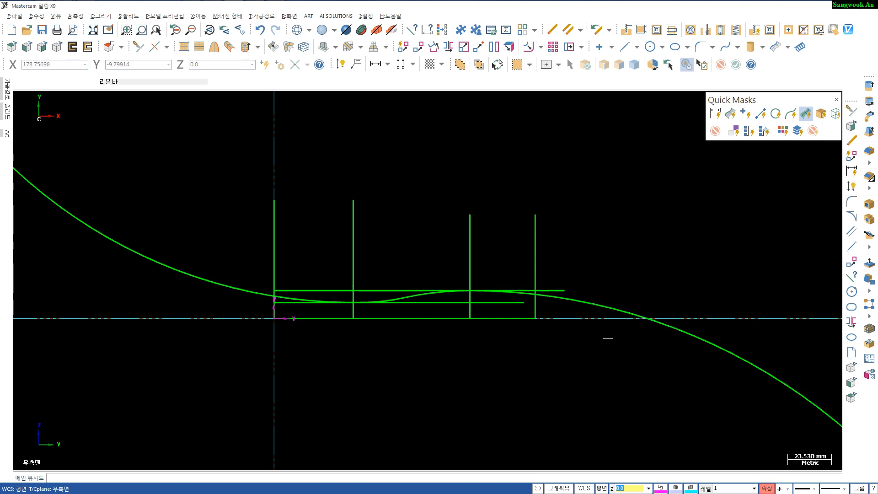
key(d)
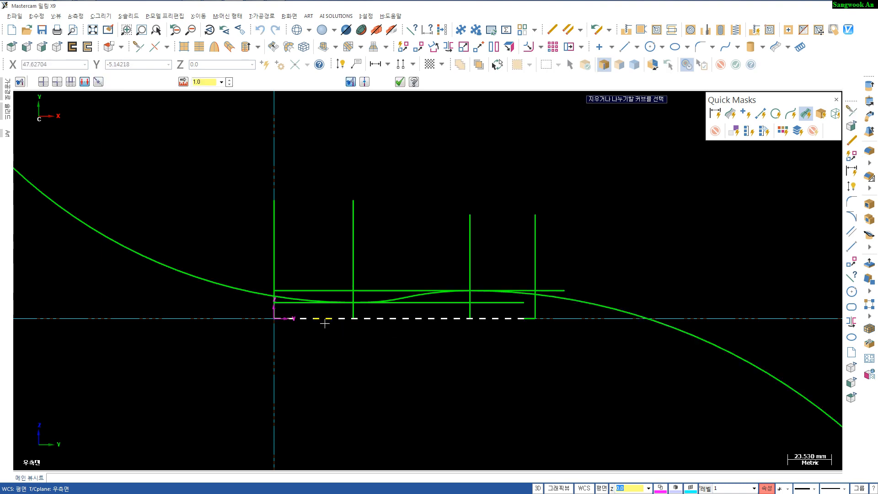
click(249, 290)
click(593, 304)
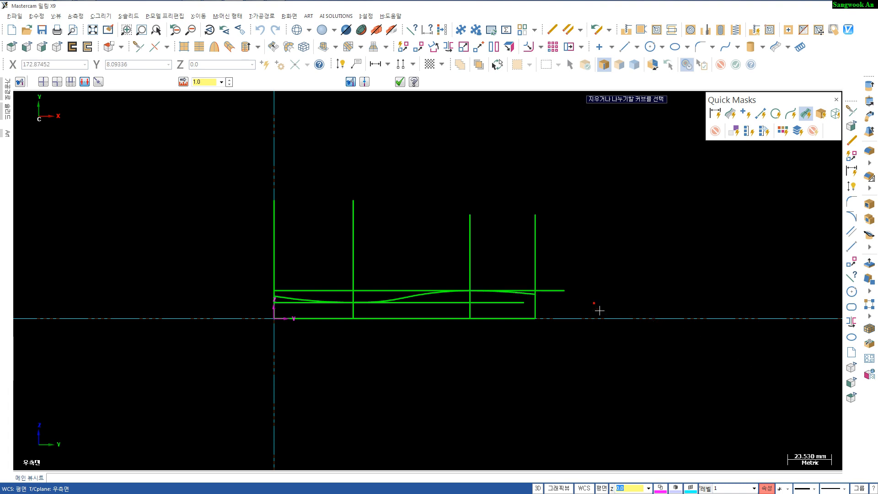
click(275, 225)
key(Escape)
- Select the remaining vertical and horizontal construction lines and the left end line, and delete them
click(353, 238)
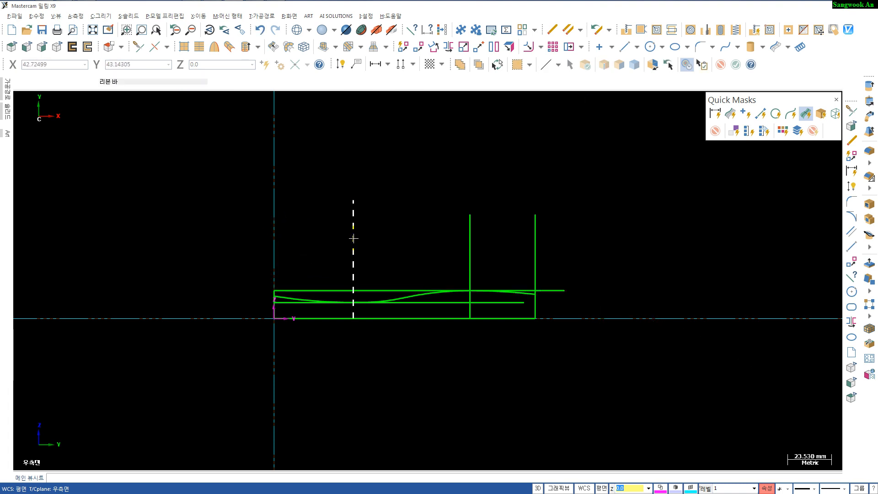
click(470, 243)
click(535, 256)
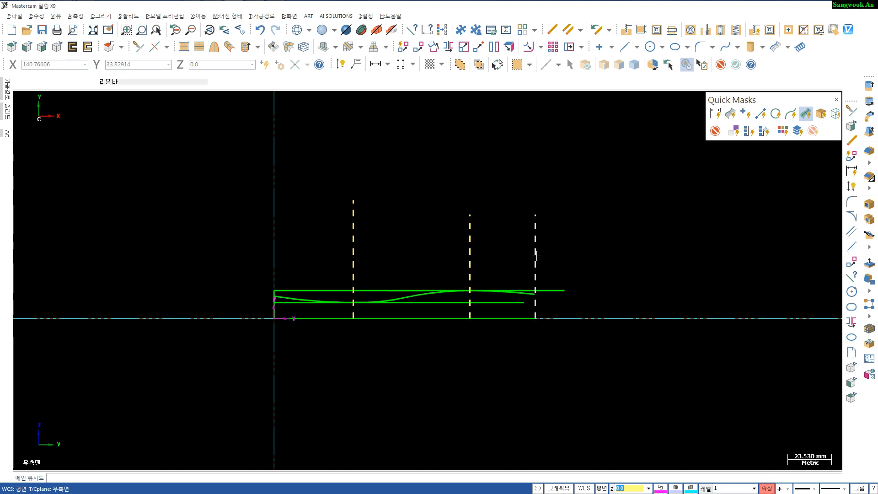
click(554, 290)
scroll(343, 302, up, 10)
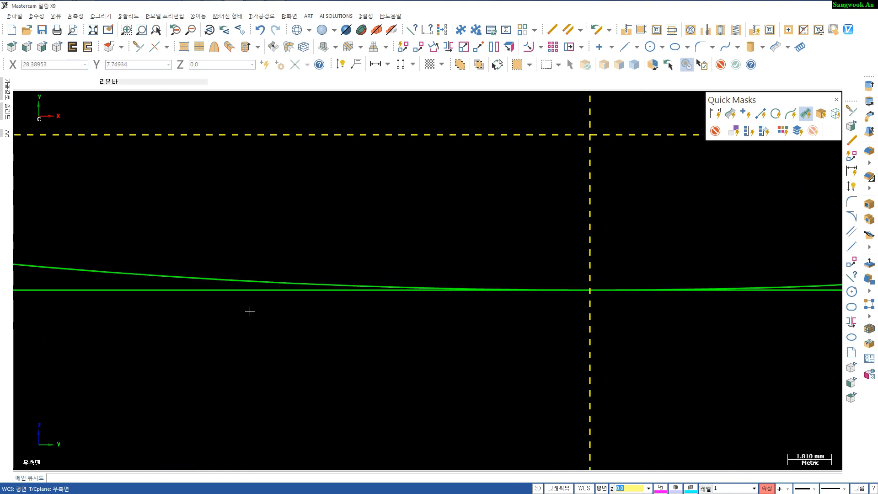
scroll(250, 311, down, 1)
click(123, 293)
scroll(201, 332, down, 4)
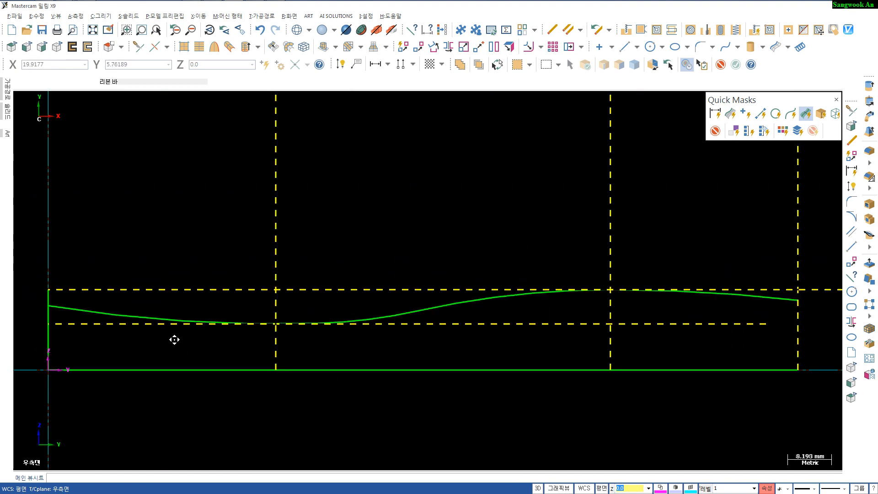
middle_drag(174, 341, 331, 331)
scroll(199, 309, up, 2)
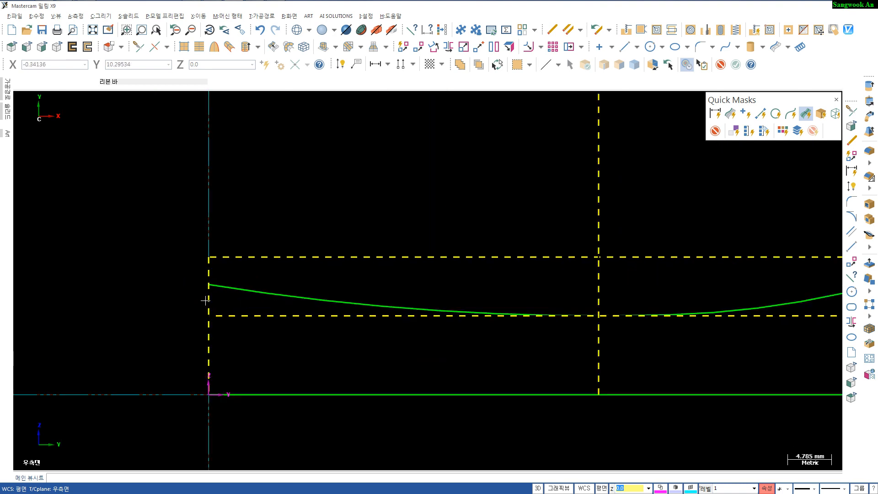
click(208, 300)
key(Delete)
- Draw a line tangent to the profile curve at its right end, about 97 mm long
scroll(266, 329, down, 6)
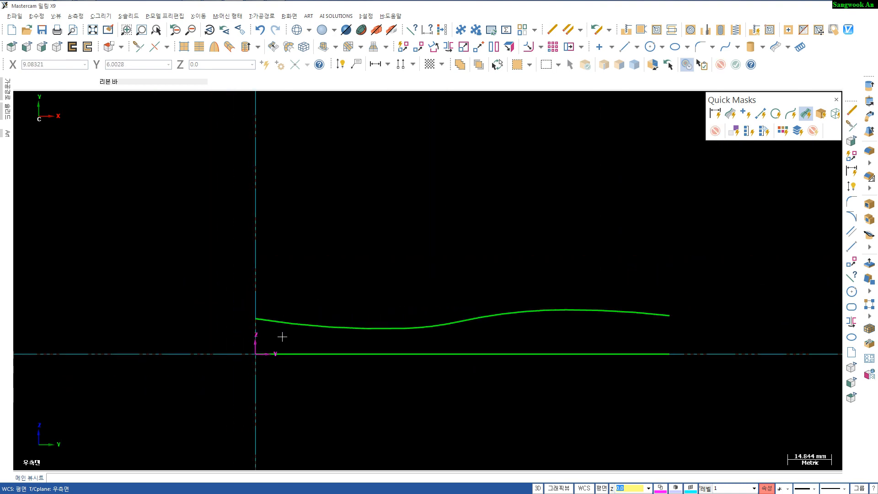
middle_drag(256, 333, 238, 313)
drag(238, 314, 194, 310)
scroll(258, 330, up, 1)
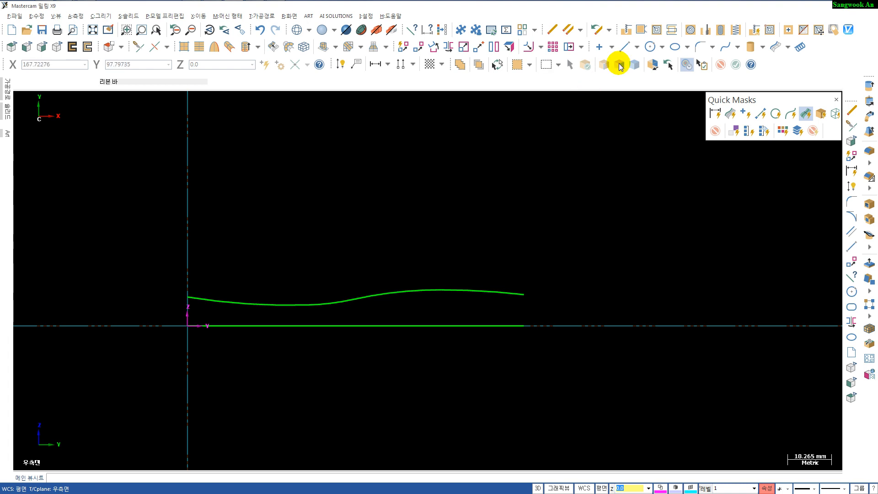
click(637, 48)
click(639, 110)
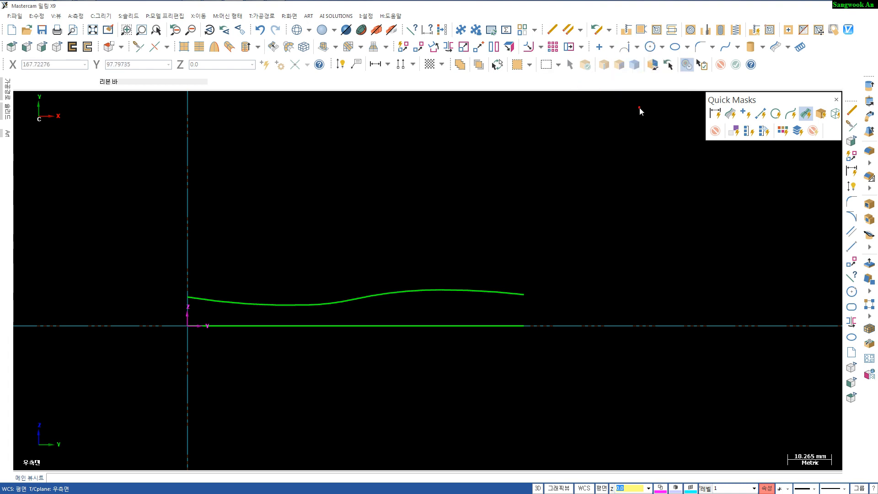
click(517, 293)
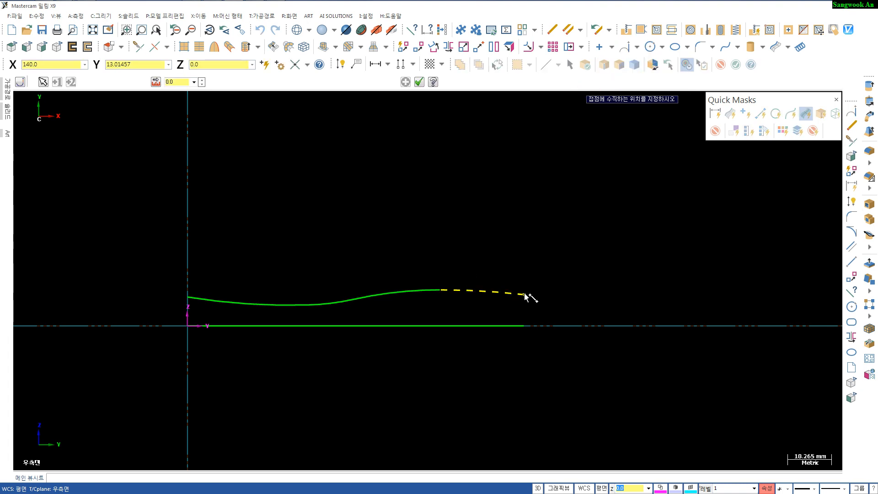
click(294, 247)
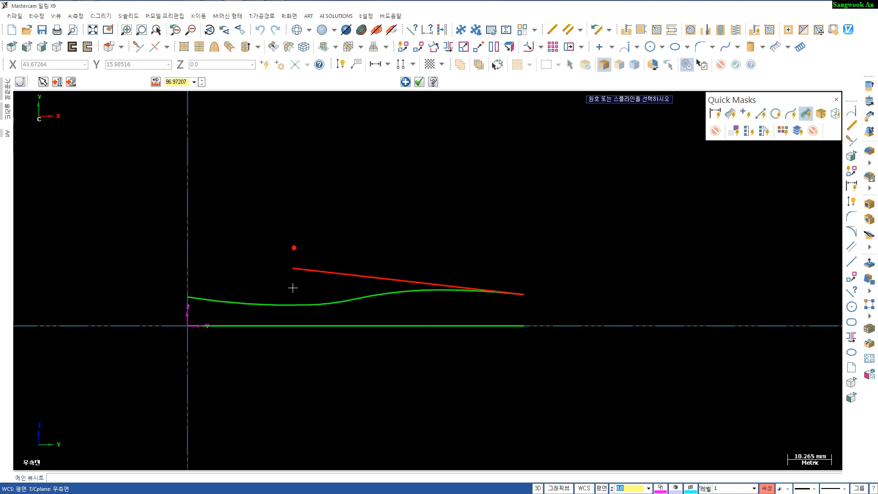
- Create a new plane normal to the tangent line, choosing its orientation, and name it sweep plane
scroll(564, 314, down, 1)
middle_drag(428, 280, 466, 321)
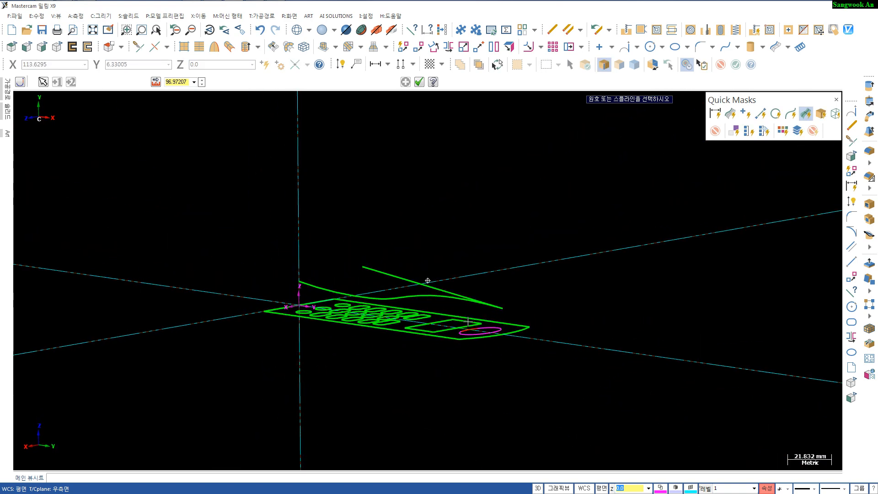
scroll(473, 320, up, 8)
alt+middle_drag(540, 300, 515, 252)
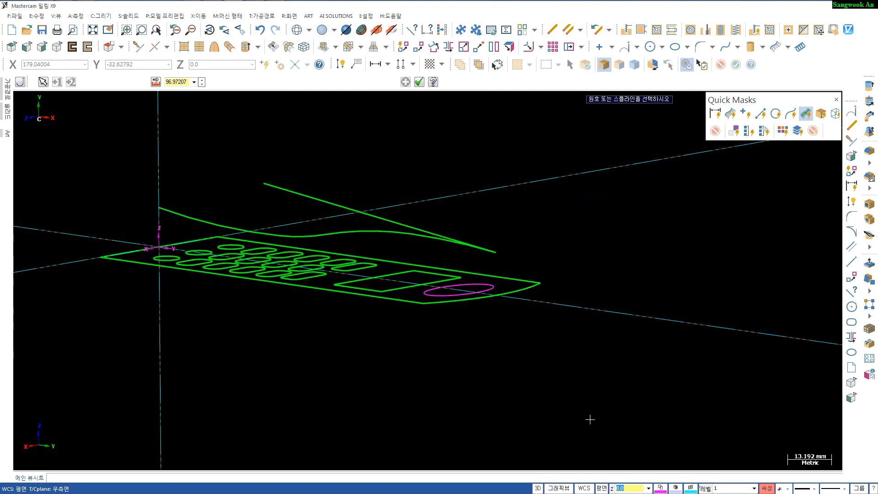
click(601, 490)
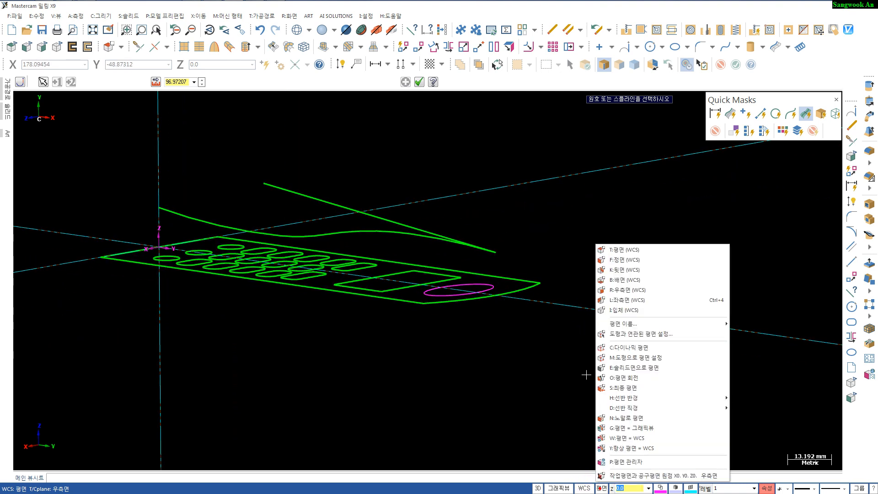
click(616, 420)
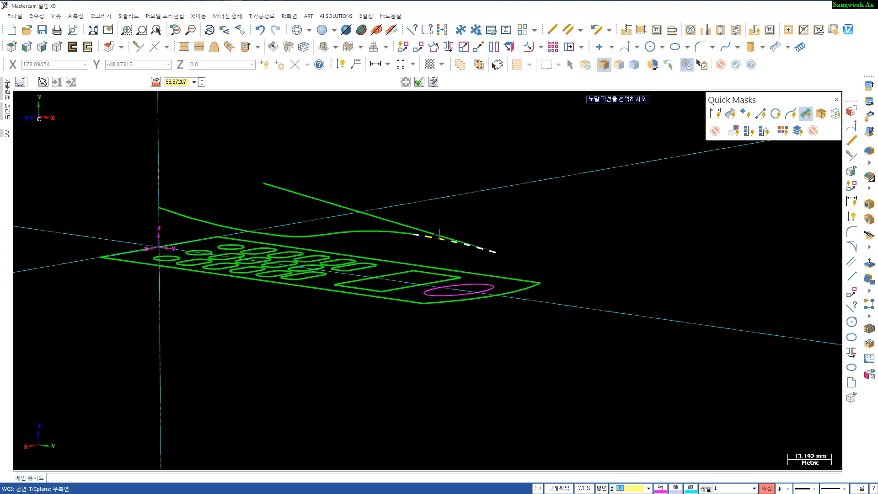
click(484, 249)
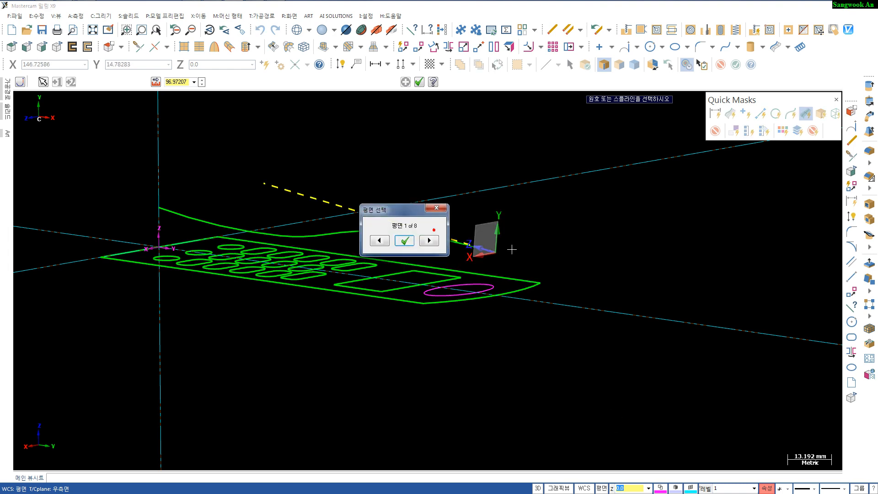
click(380, 240)
click(379, 241)
click(379, 241)
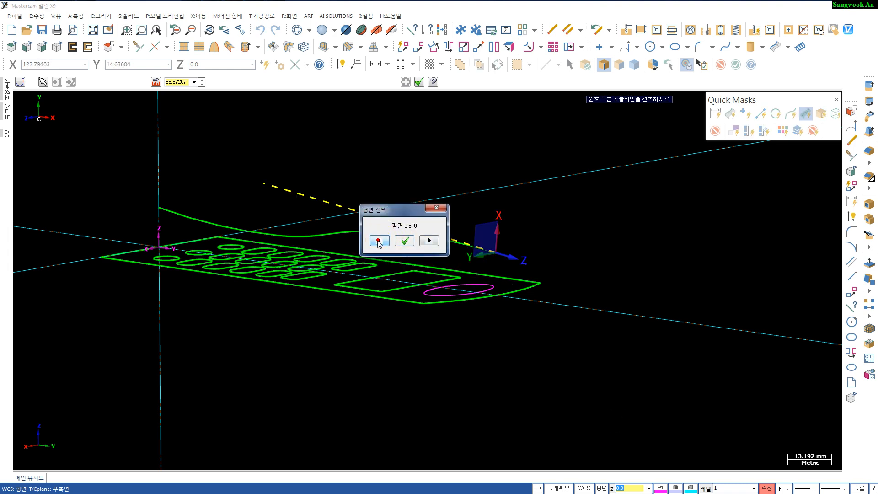
click(380, 240)
middle_drag(485, 254, 554, 296)
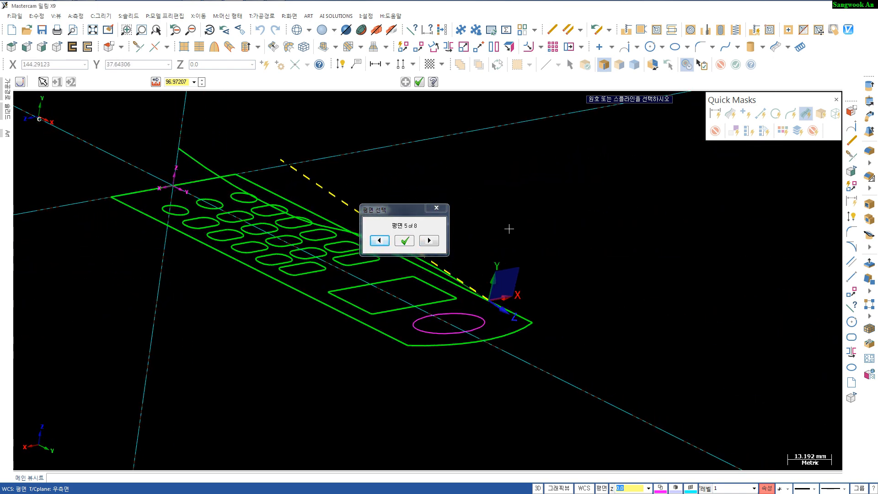
click(400, 240)
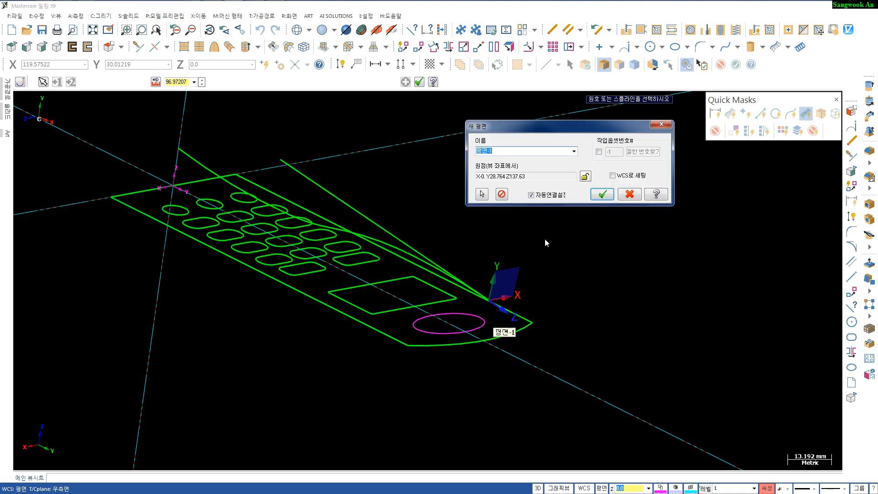
text(sweep plane)
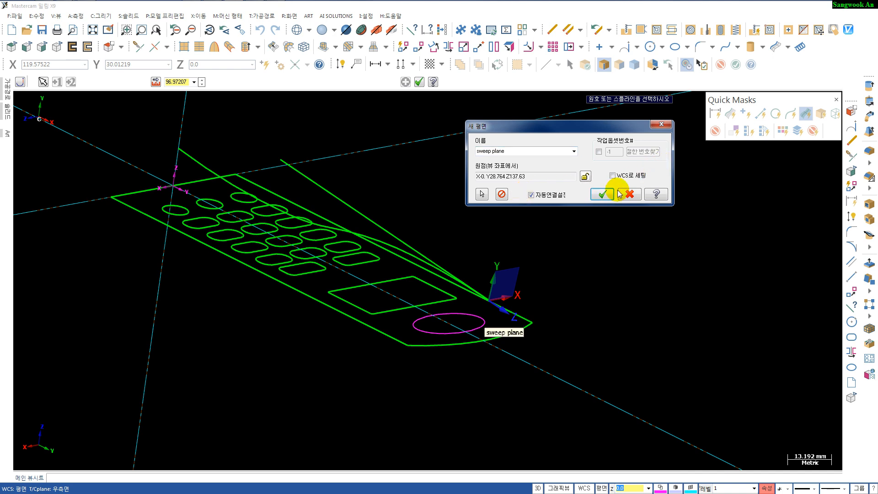
click(602, 194)
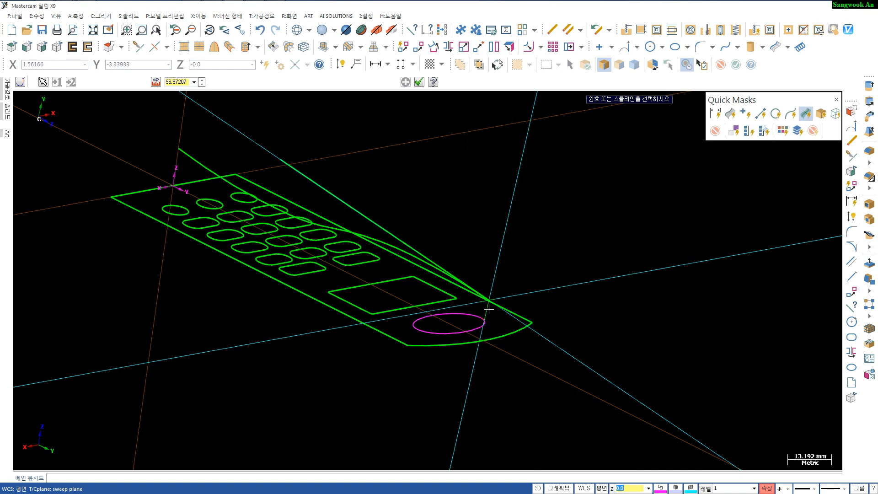
- Set the graphics view to match the sweep plane and frame the phone outline
mouse_move(575, 313)
middle_down()
mouse_move(570, 284)
mouse_move(566, 299)
mouse_move(549, 302)
middle_up()
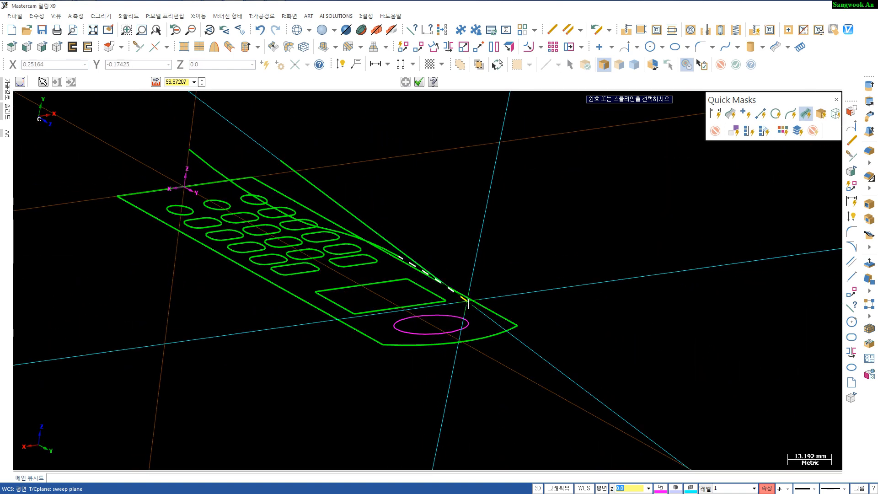
click(583, 488)
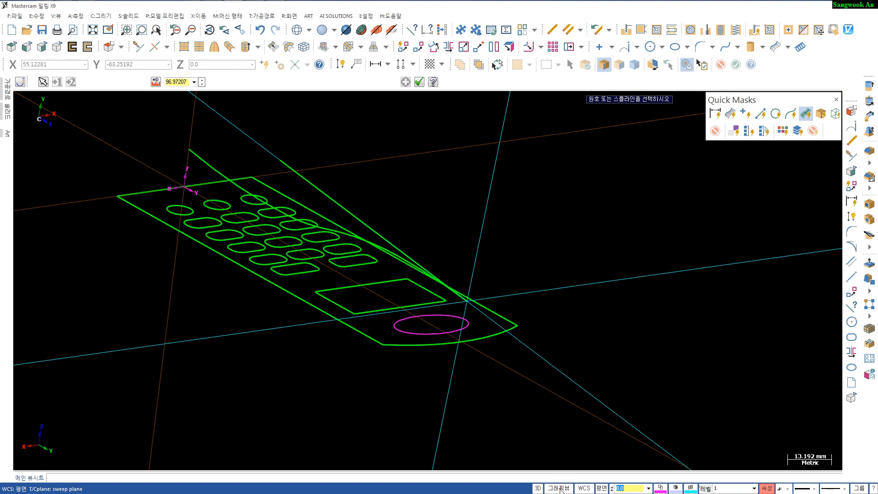
click(580, 487)
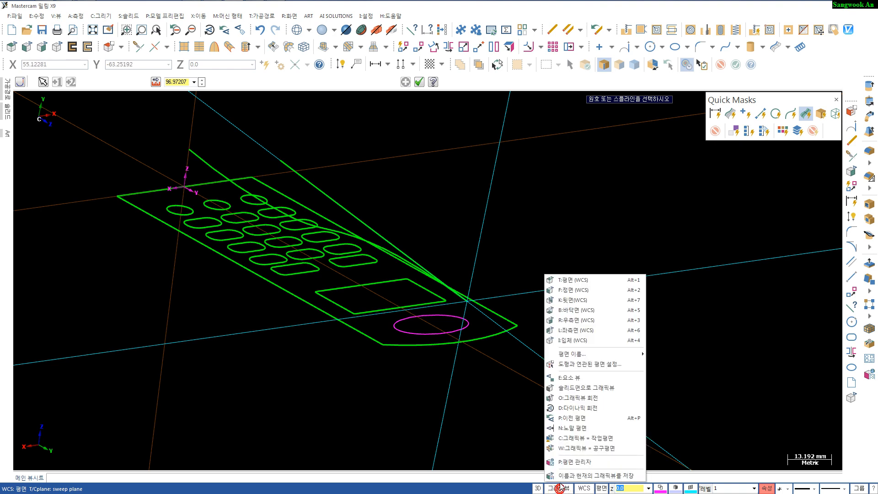
click(570, 438)
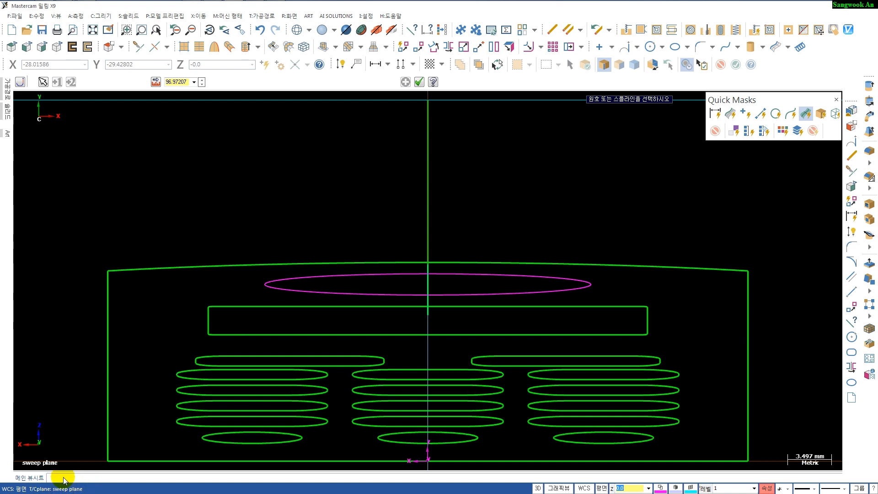
scroll(270, 401, down, 5)
scroll(268, 370, up, 2)
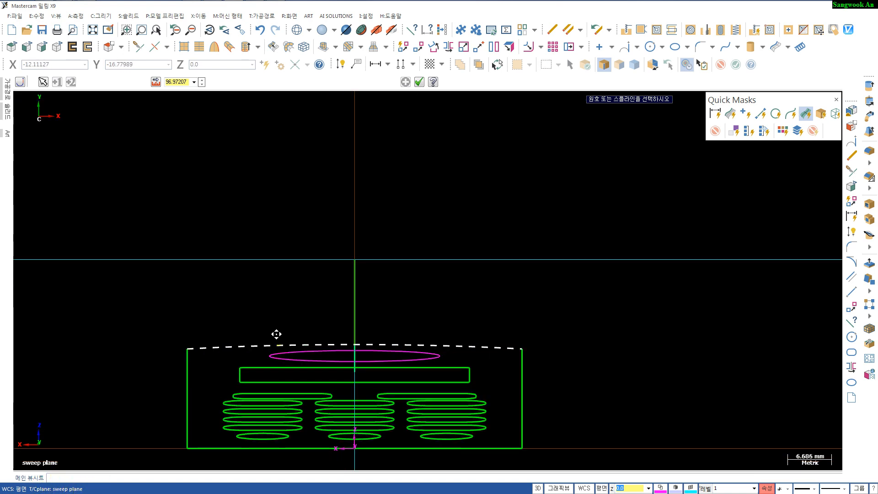
middle_drag(277, 333, 280, 256)
scroll(289, 248, down, 1)
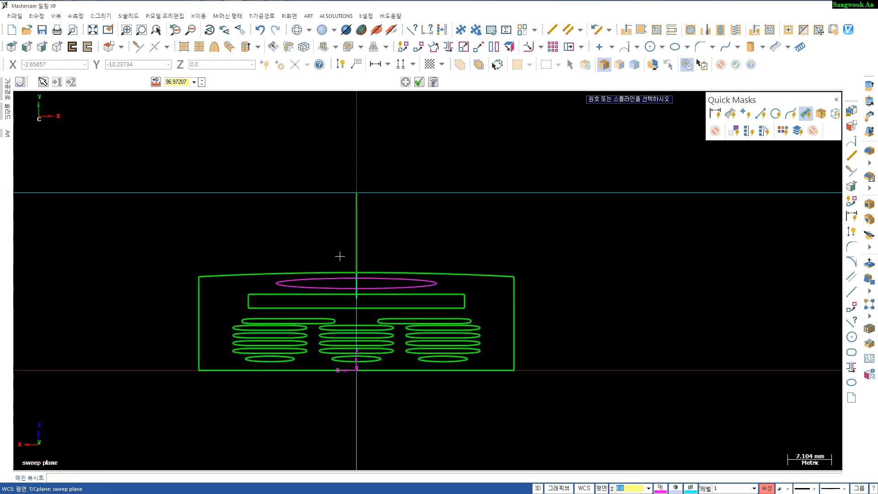
key(Escape)
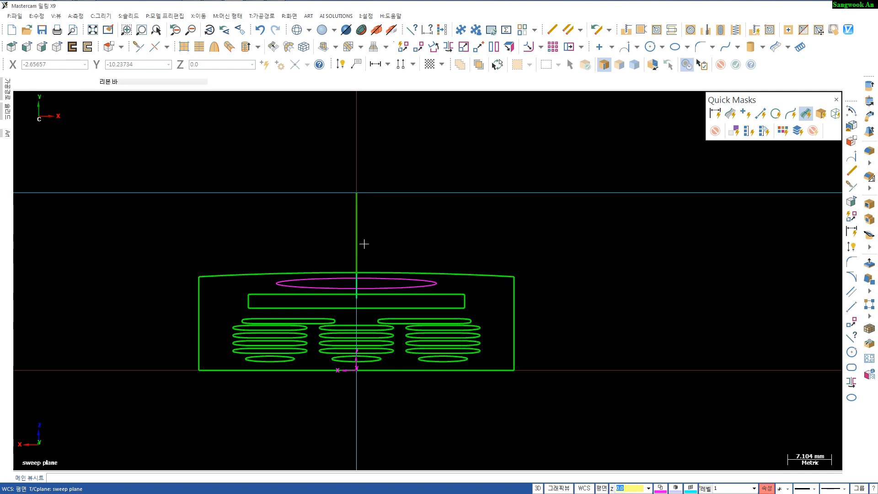
key(a)
click(356, 192)
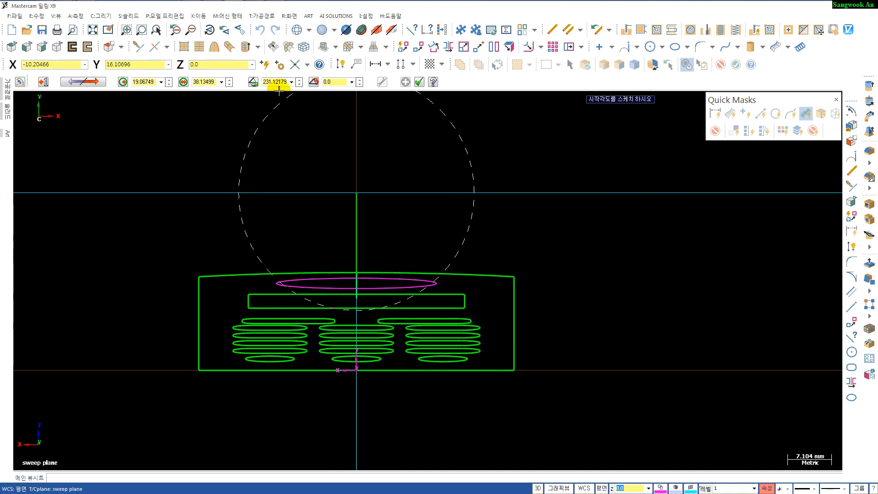
key(Escape)
click(298, 68)
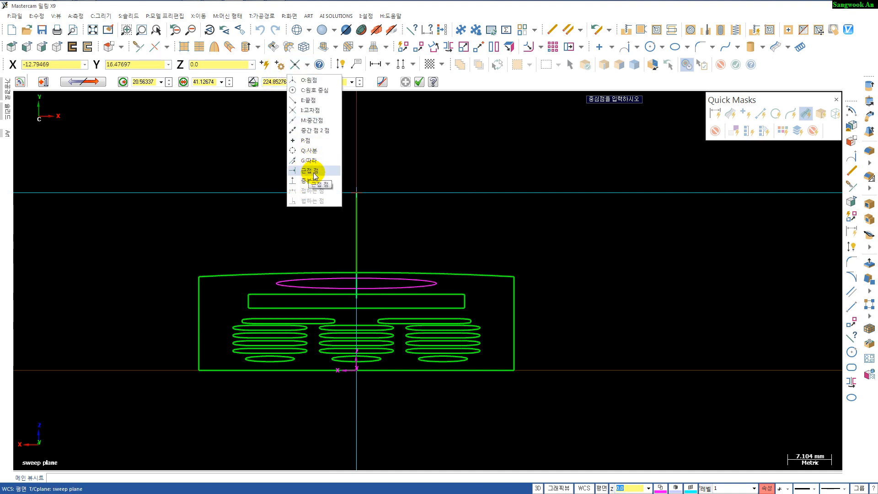
click(298, 180)
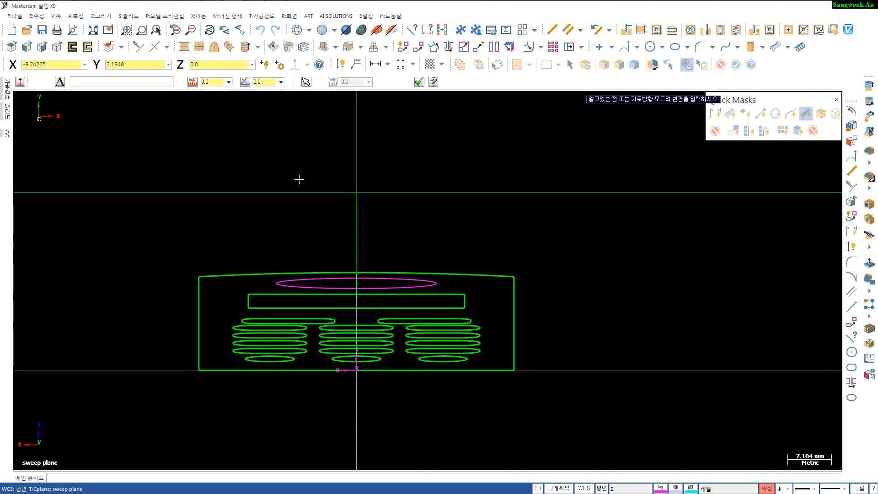
key(Escape)
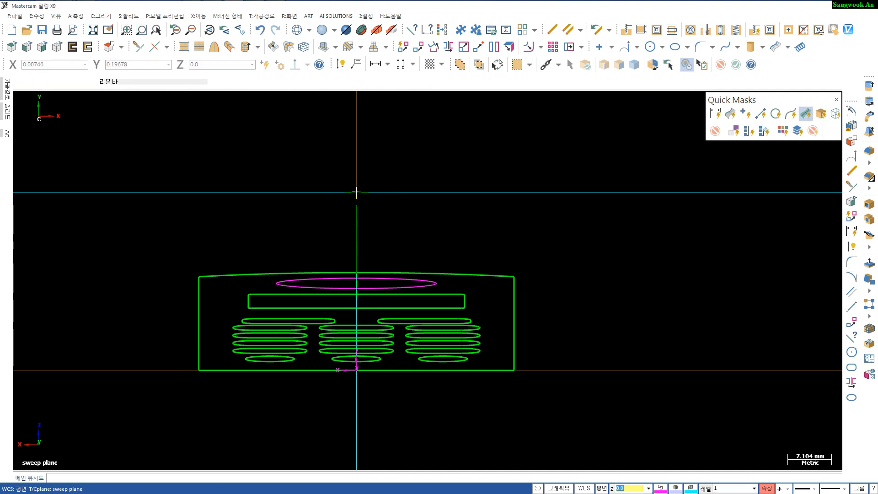
shift+click(356, 193)
key(Escape)
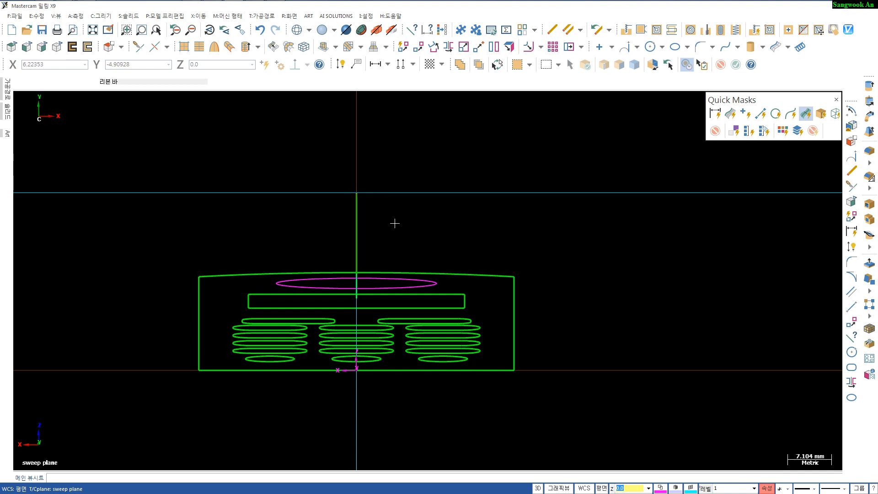
- Draw a polar arc of radius 174.41 mm whose top sits at the upper end of the vertical line, sweeping to the left
key(a)
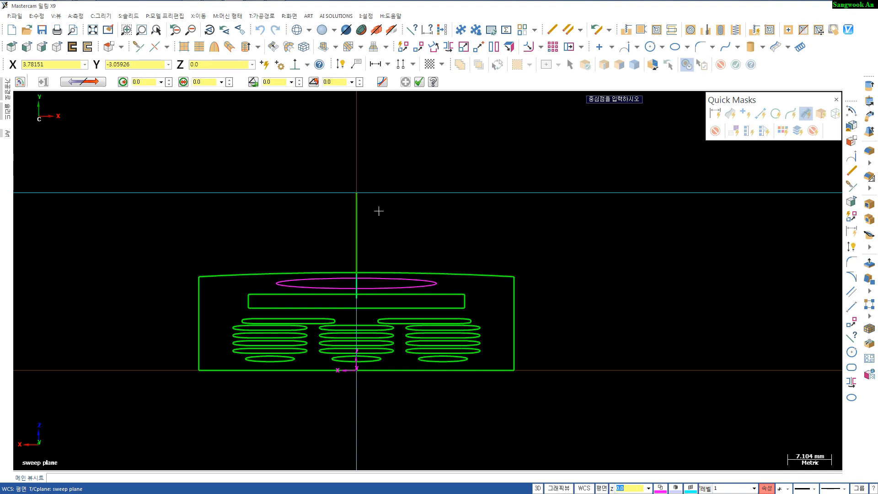
click(356, 193)
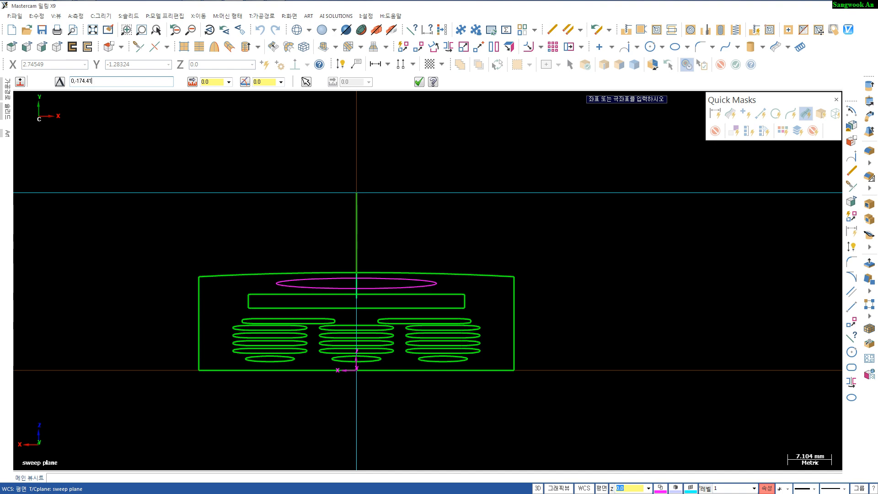
key(Return)
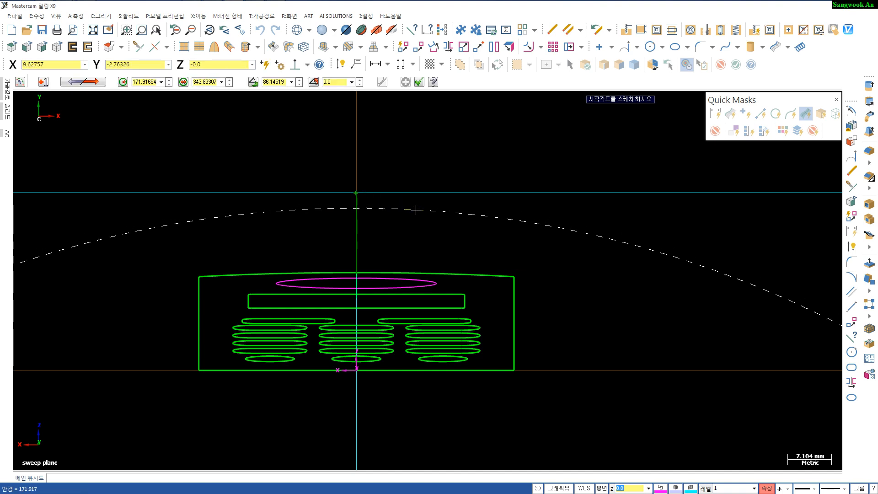
click(357, 193)
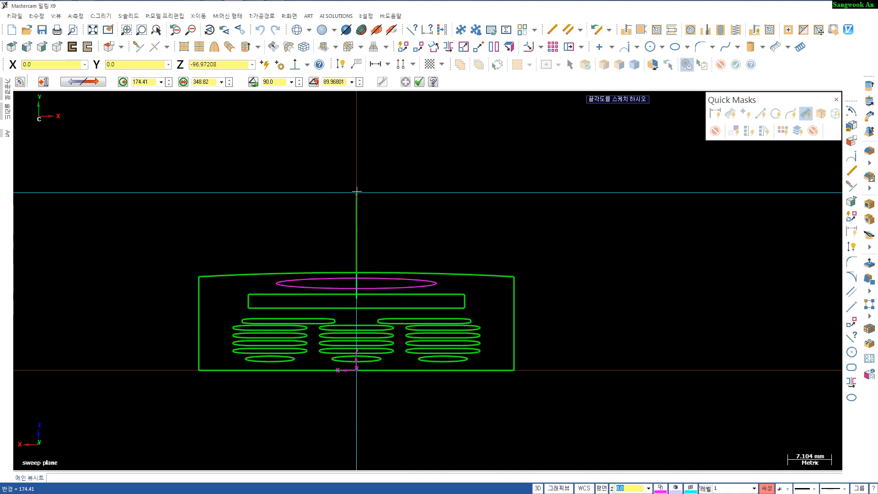
click(155, 232)
key(Escape)
key(Escape)
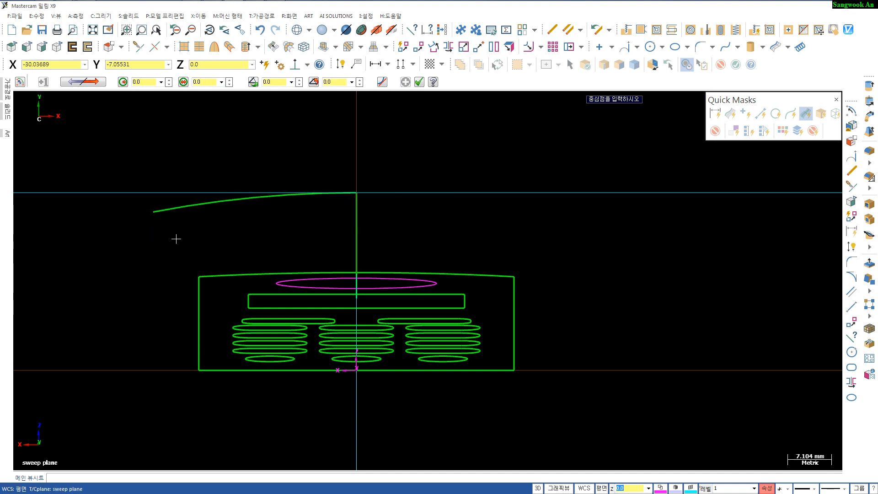
- Extend the arc's right end to about the same span on the right side
key(t)
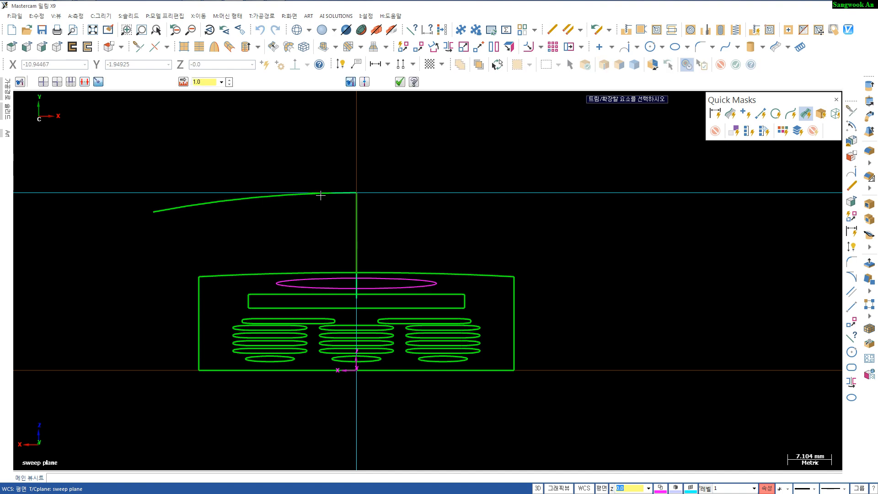
click(308, 194)
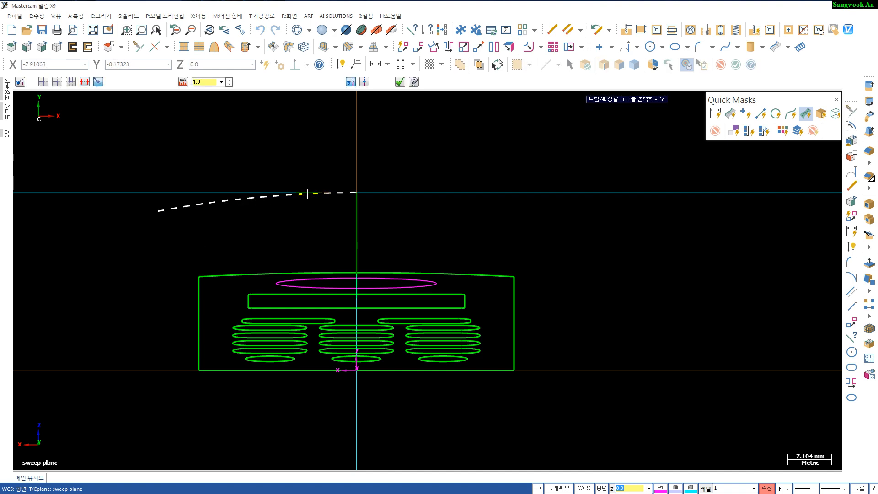
click(534, 227)
key(Escape)
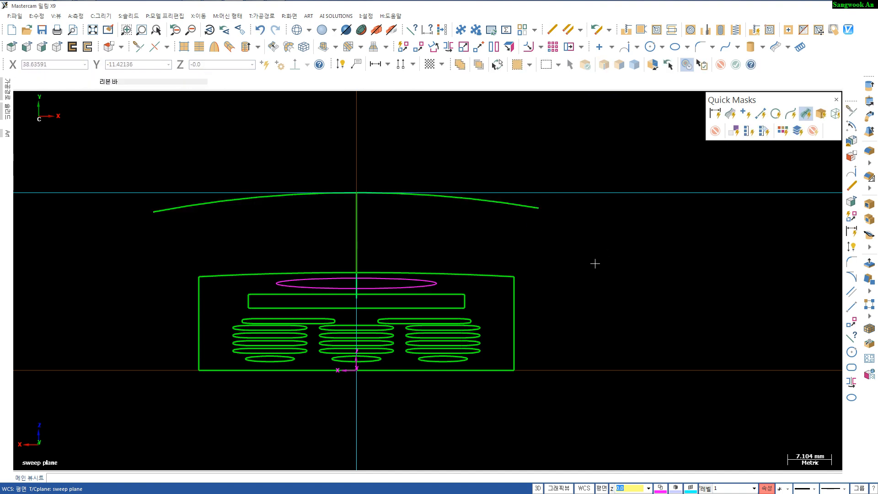
- In the isometric view, select the new arc and delete it
key(alt+7)
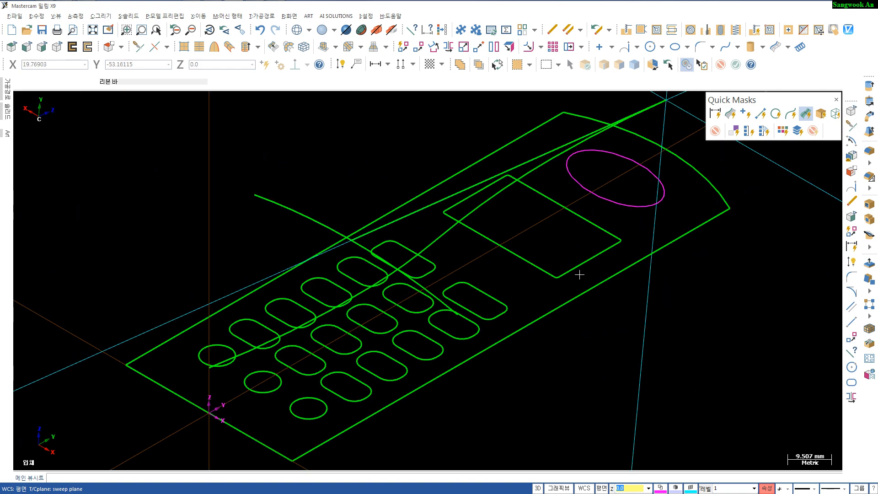
mouse_move(552, 292)
middle_down()
mouse_move(515, 337)
mouse_move(394, 330)
middle_up()
scroll(531, 313, down, 2)
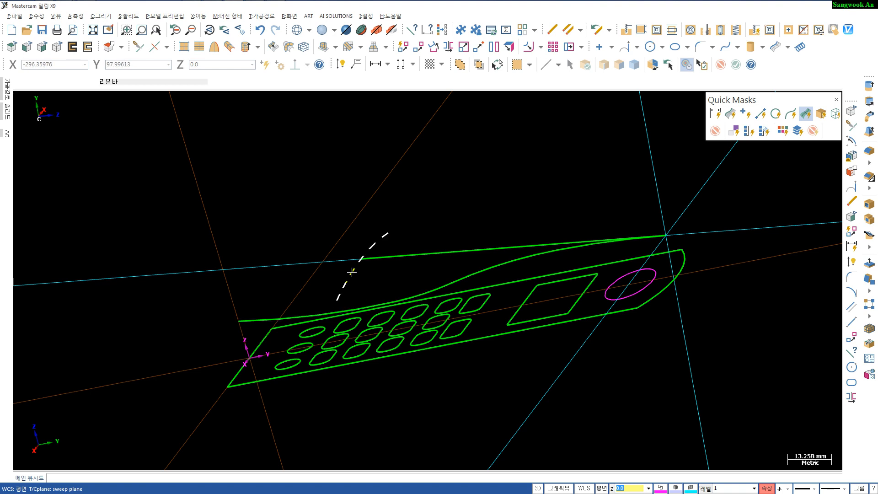
click(353, 270)
click(397, 259)
click(398, 260)
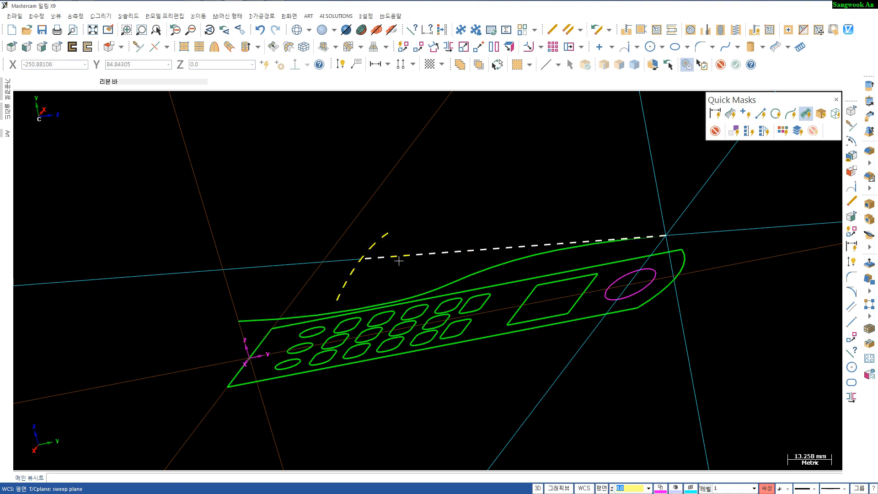
click(351, 274)
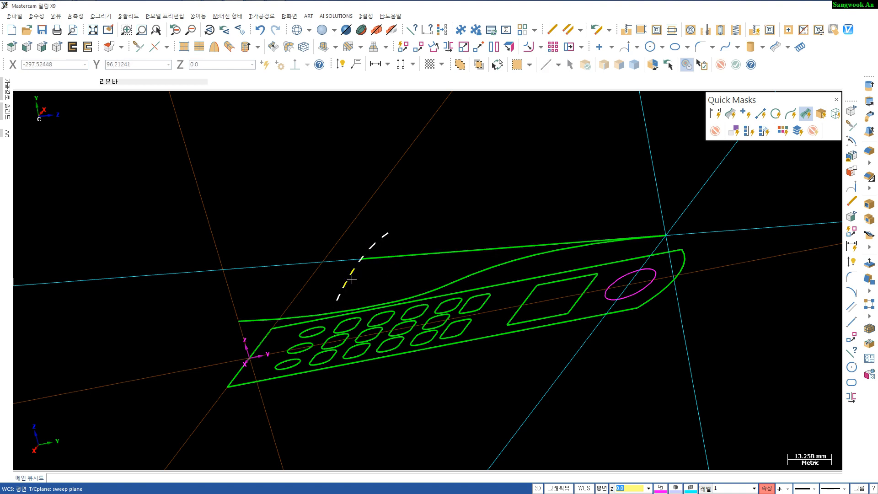
scroll(411, 276, up, 1)
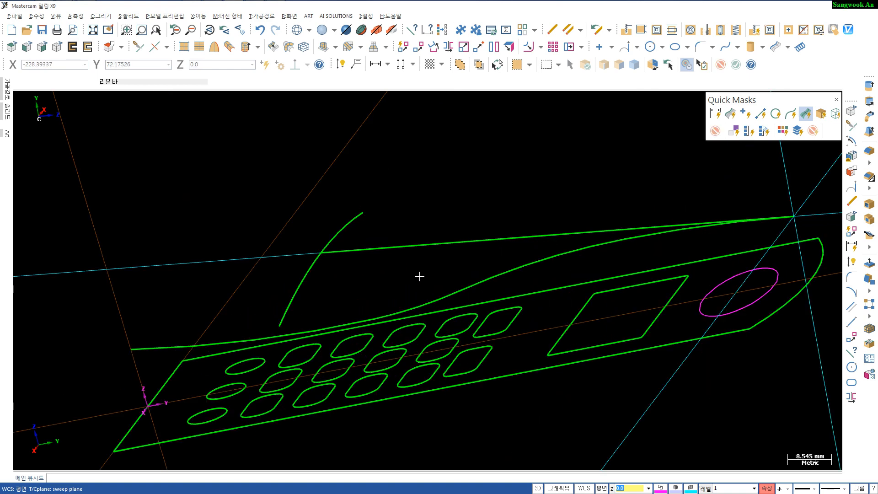
middle_drag(399, 276, 354, 261)
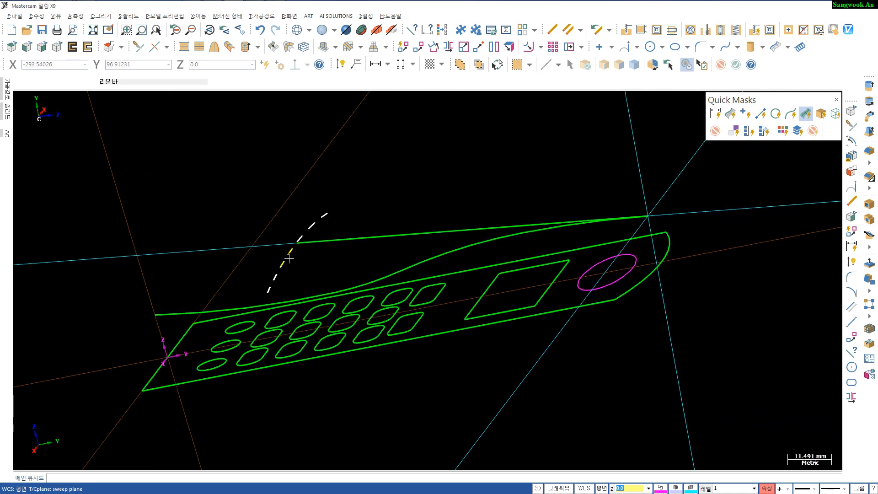
key(F5)
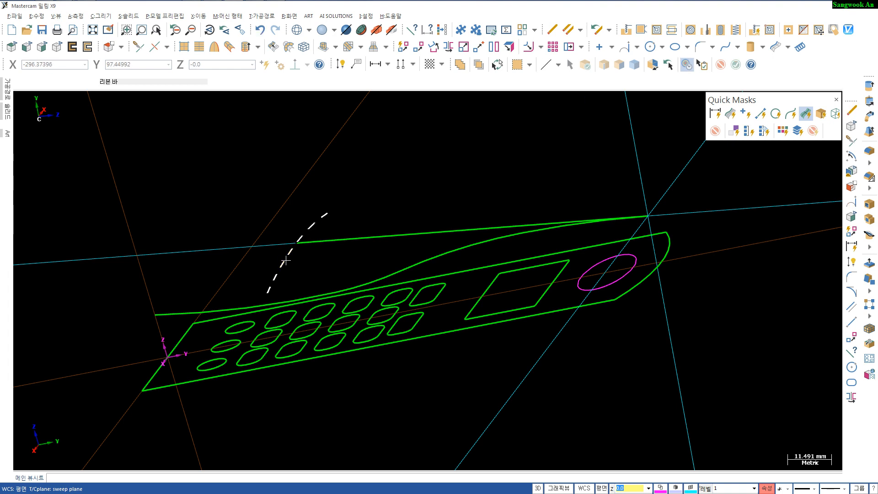
key(Return)
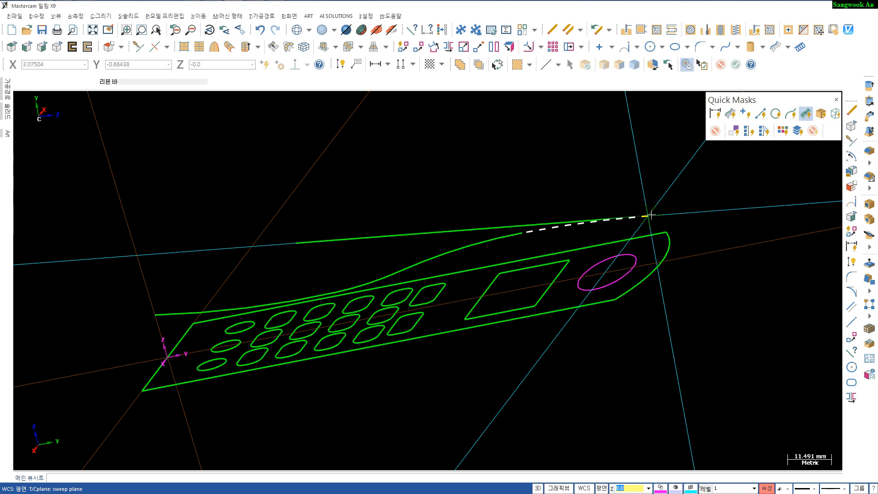
- Blank the long straight line running above the side profile curve
scroll(396, 233, up, 1)
click(398, 235)
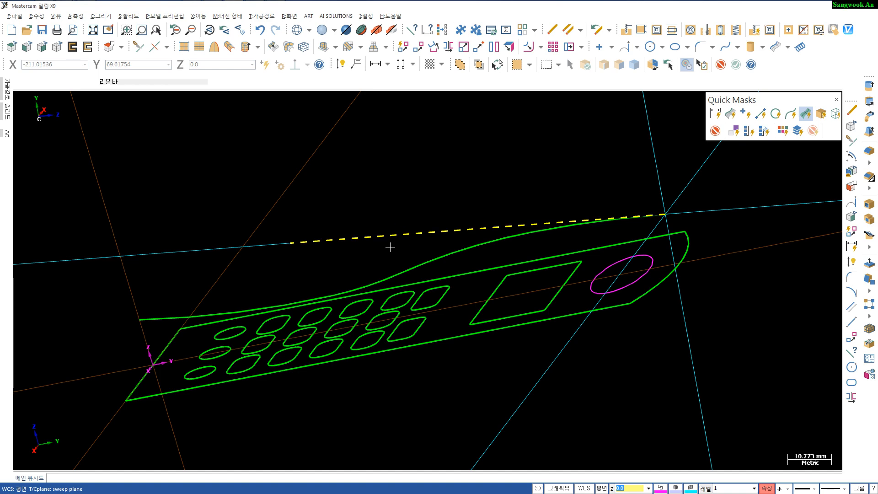
key(alt+F7)
middle_drag(490, 339, 446, 330)
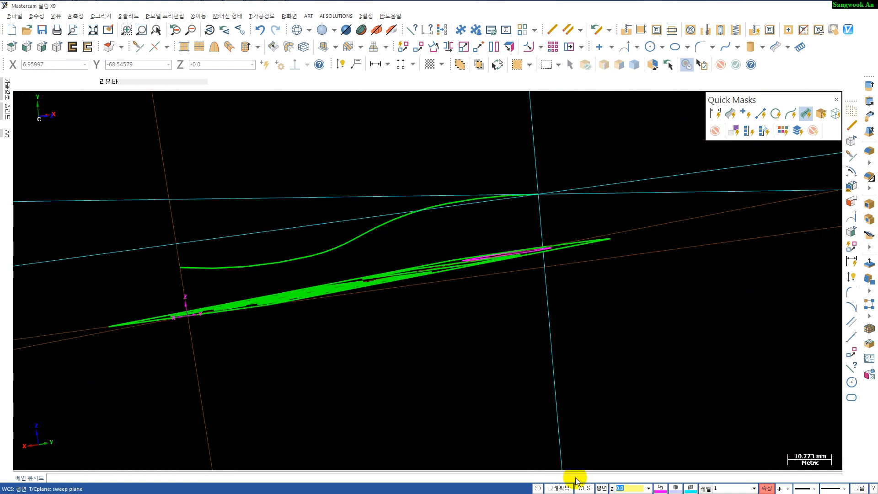
- In the sweep plane view, draw a polar arc of radius 174.41 mm centred at 0,-174, starting at the vertical line's top and sweeping left
click(852, 186)
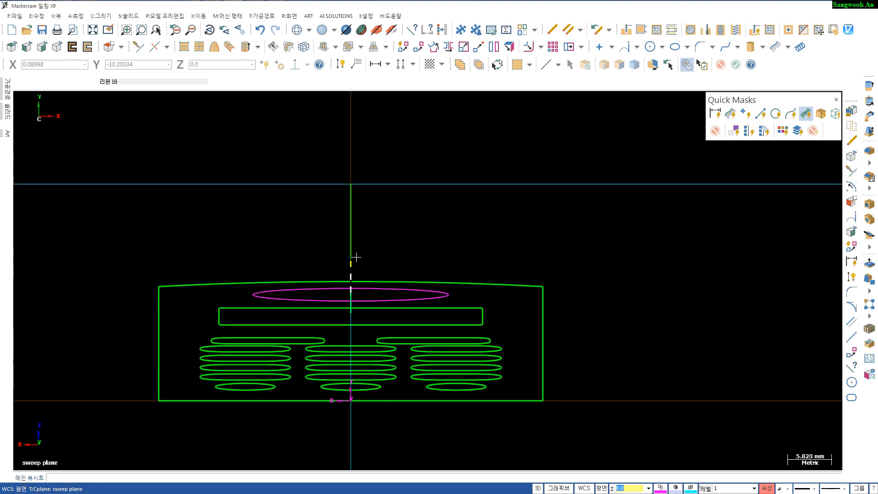
middle_drag(355, 256, 430, 223)
scroll(457, 180, down, 1)
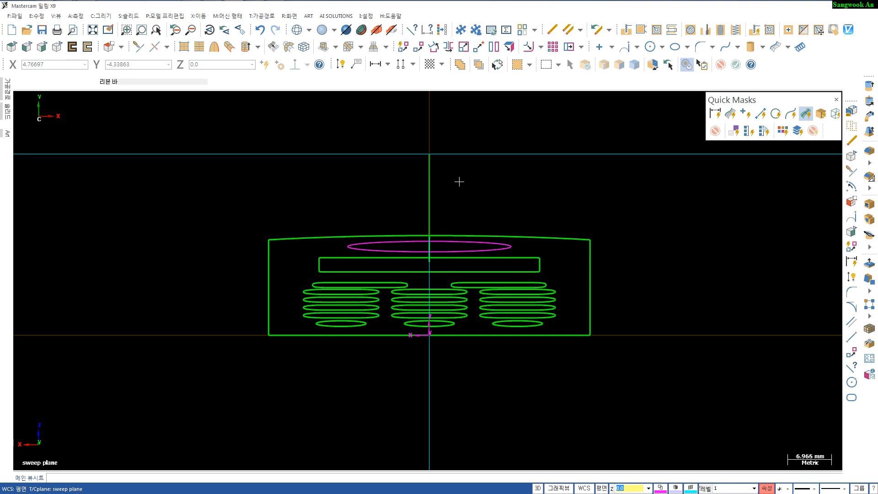
key(a)
shift+click(429, 153)
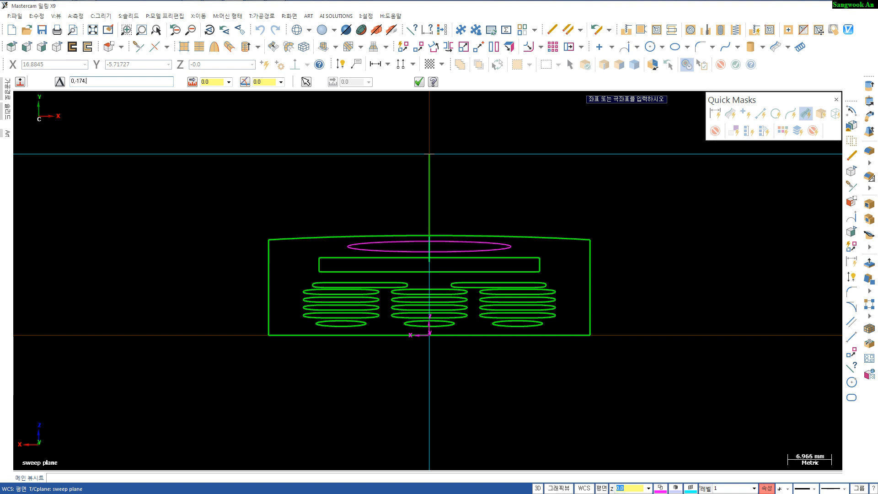
key(Return)
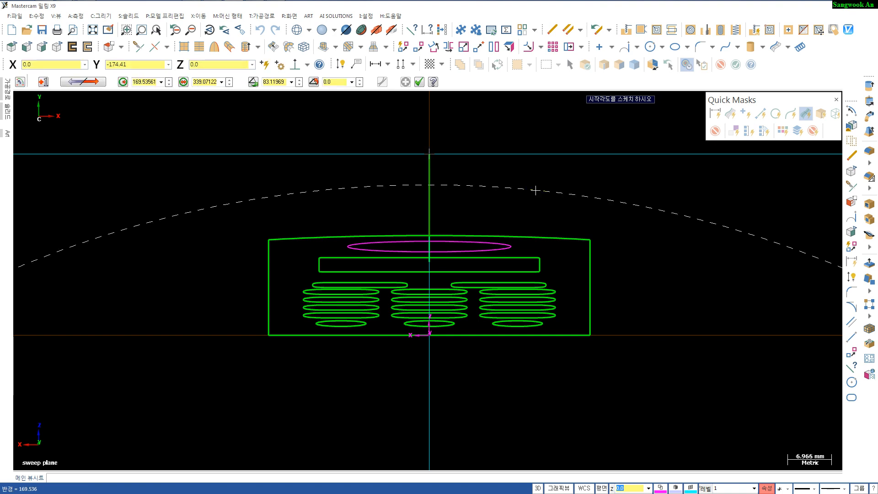
click(428, 155)
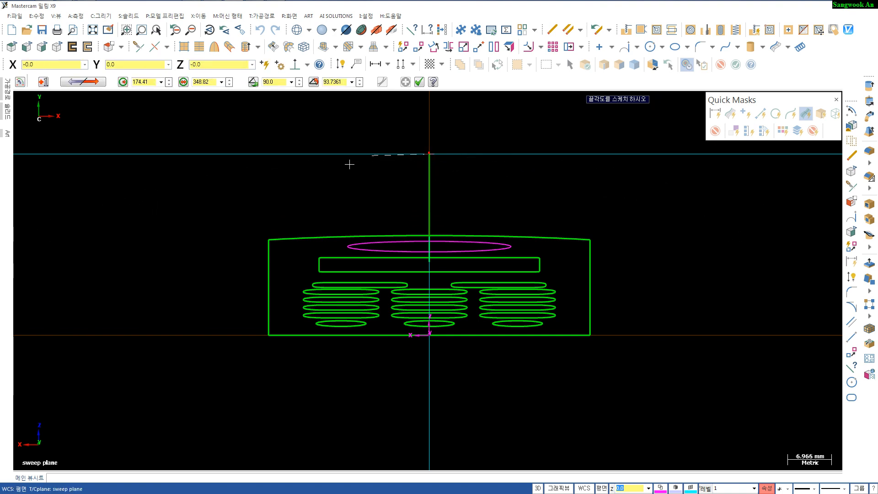
click(238, 192)
key(Escape)
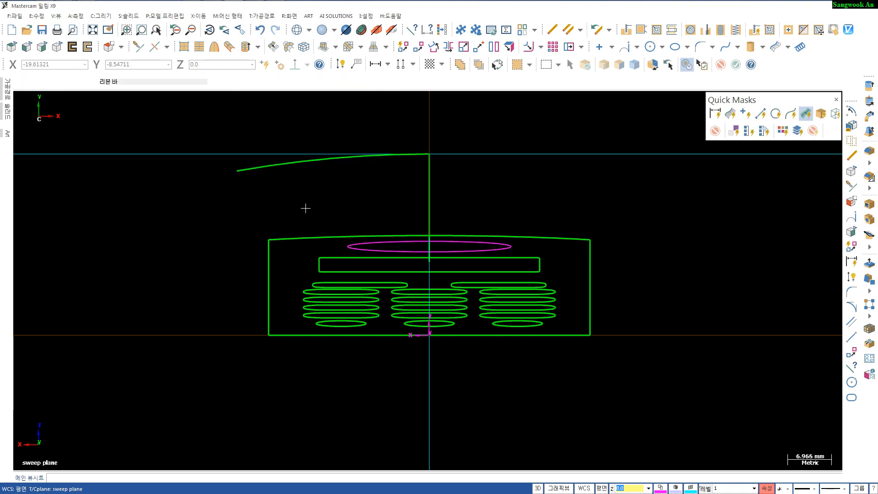
- Extend the new arc's right end past the vertical line to roughly mirror its left span
key(t)
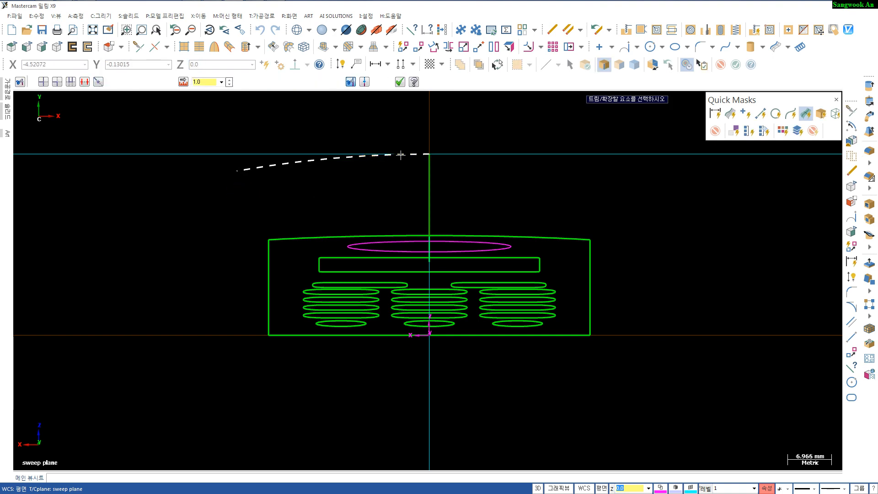
click(400, 155)
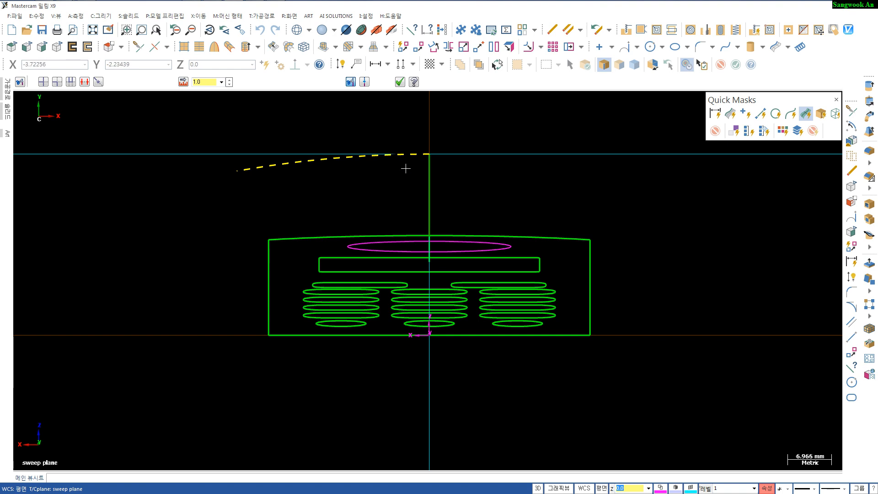
click(622, 182)
key(Escape)
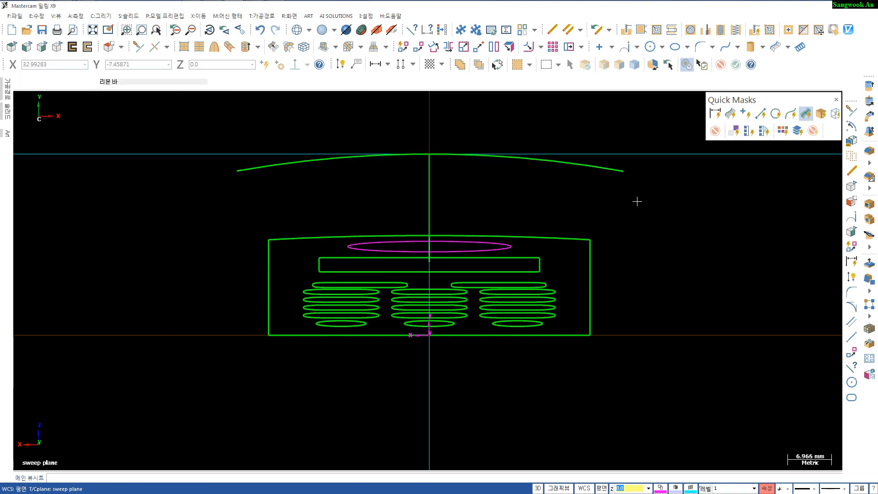
- Create a swept surface using the cross-section arc as the profile along the curved side profile curve
key(alt+5)
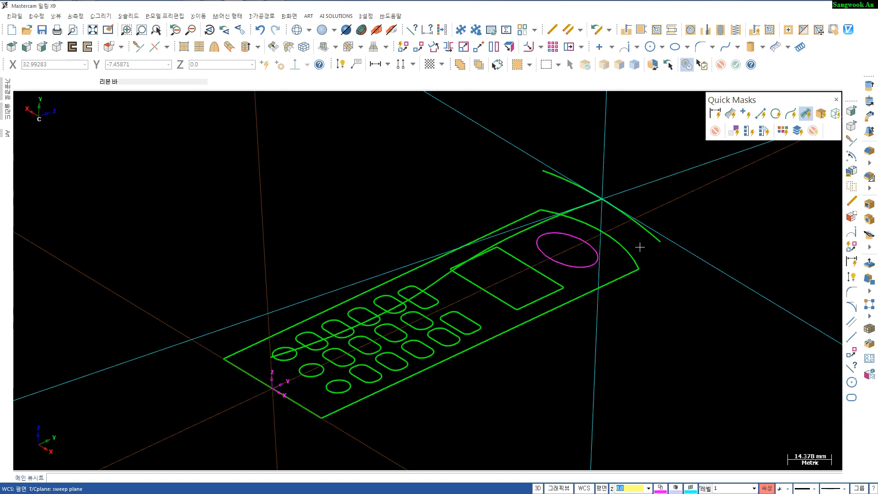
mouse_move(600, 303)
middle_down()
mouse_move(539, 307)
mouse_move(491, 337)
mouse_move(494, 315)
mouse_move(478, 322)
mouse_move(613, 335)
mouse_move(594, 344)
mouse_move(522, 321)
mouse_move(464, 337)
mouse_move(486, 336)
mouse_move(487, 318)
mouse_move(476, 316)
mouse_move(481, 339)
mouse_move(494, 326)
middle_up()
key(alt+1)
key(alt+2)
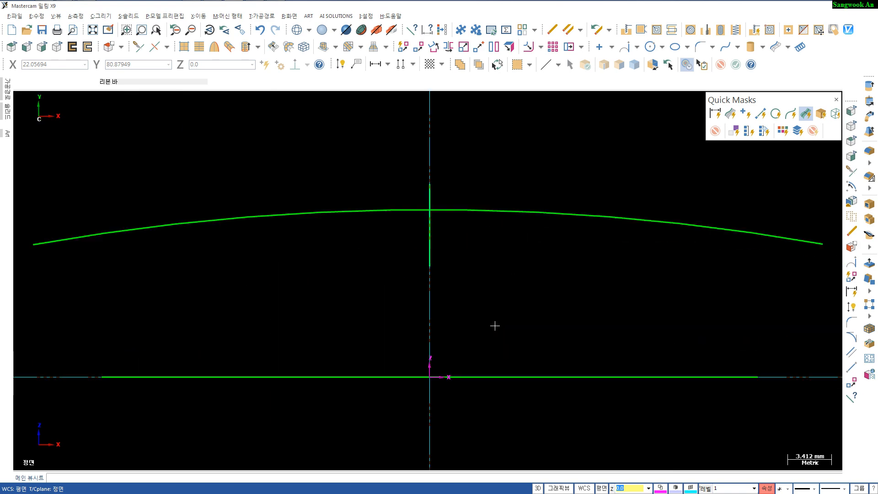
key(alt+7)
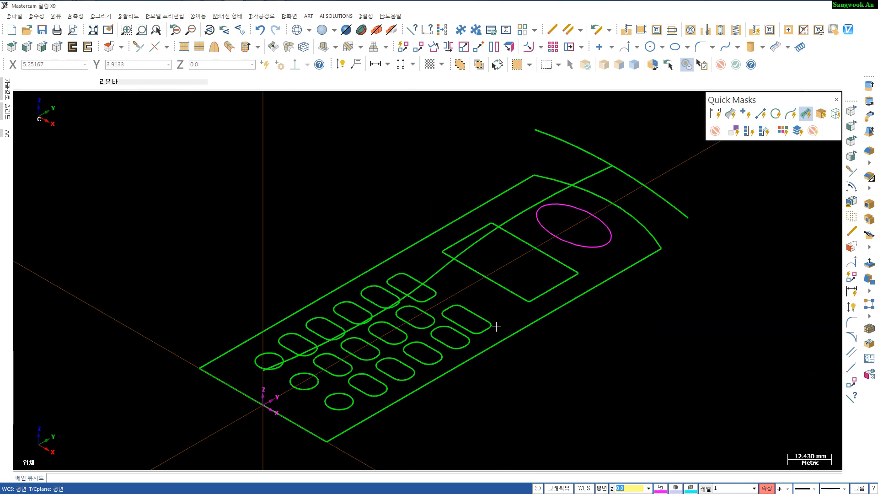
middle_drag(544, 362, 427, 351)
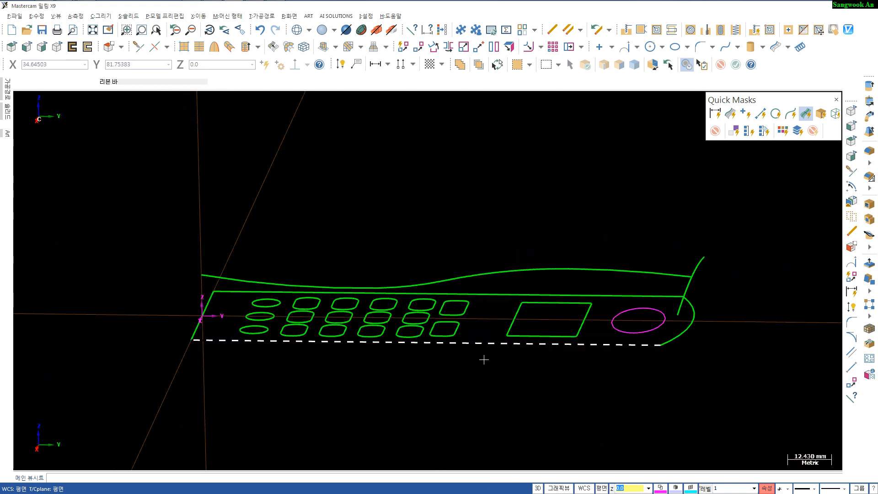
mouse_move(476, 366)
middle_down()
mouse_move(470, 381)
mouse_move(488, 384)
mouse_move(481, 376)
middle_up()
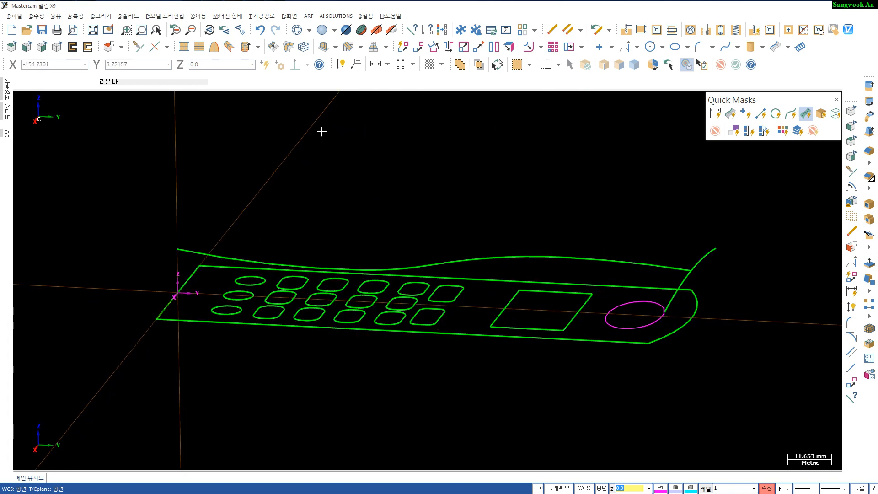
click(230, 46)
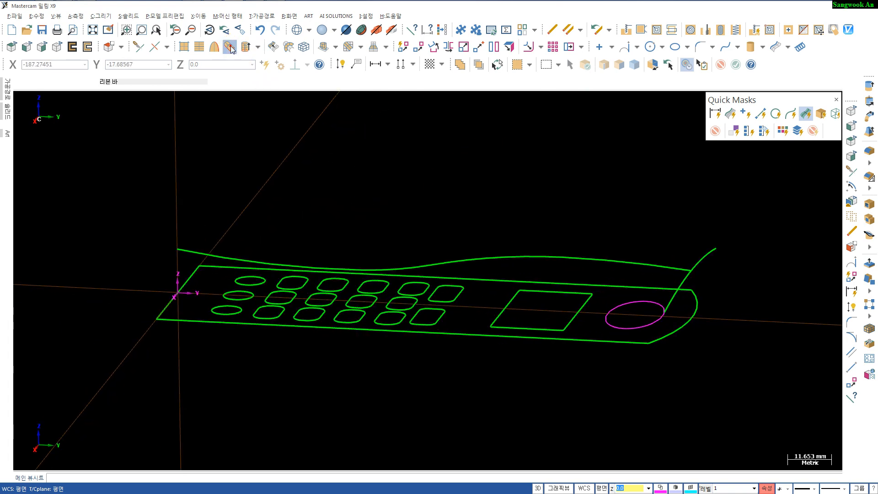
click(700, 259)
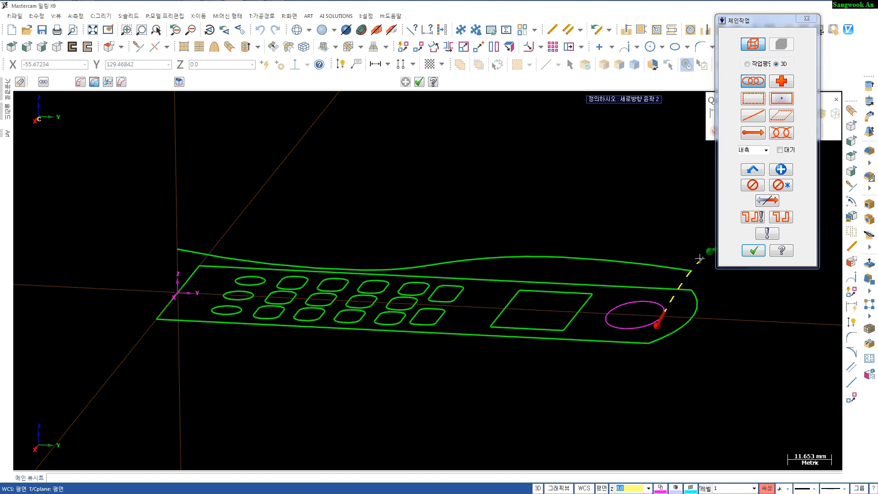
click(672, 268)
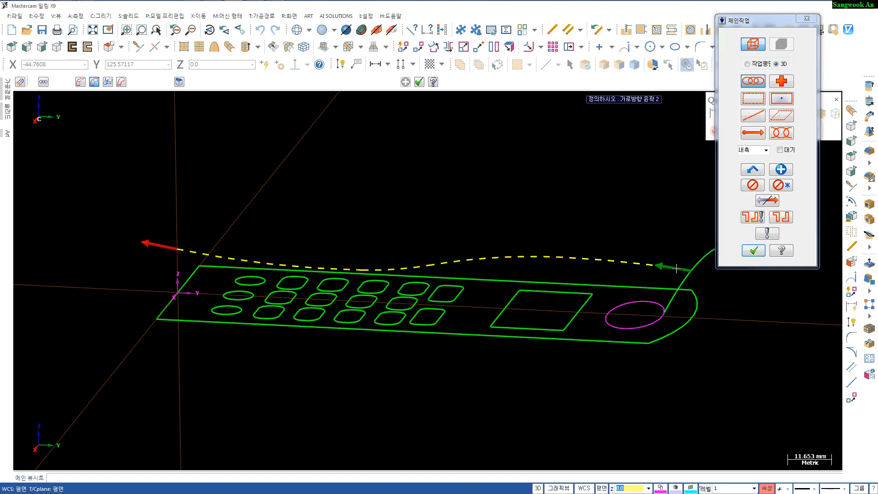
key(Return)
mouse_move(681, 302)
middle_down()
mouse_move(619, 331)
mouse_move(630, 319)
mouse_move(630, 331)
mouse_move(656, 349)
mouse_move(671, 318)
mouse_move(643, 323)
mouse_move(639, 347)
middle_up()
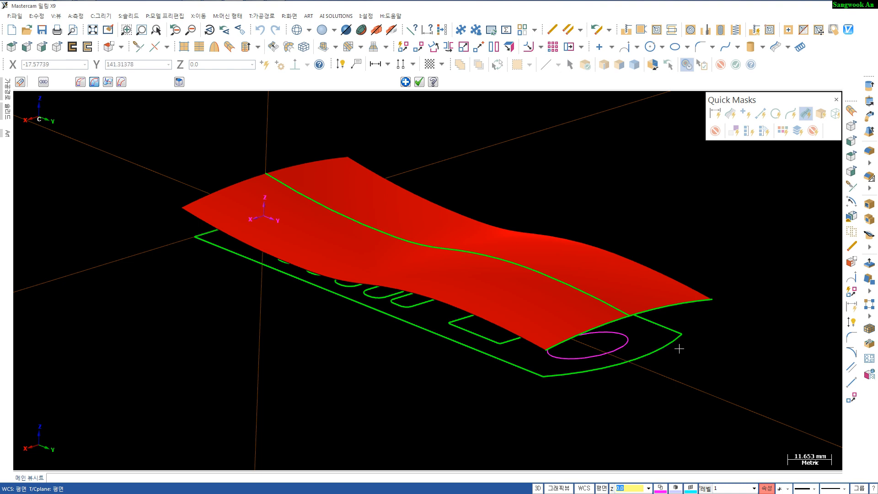
key(Return)
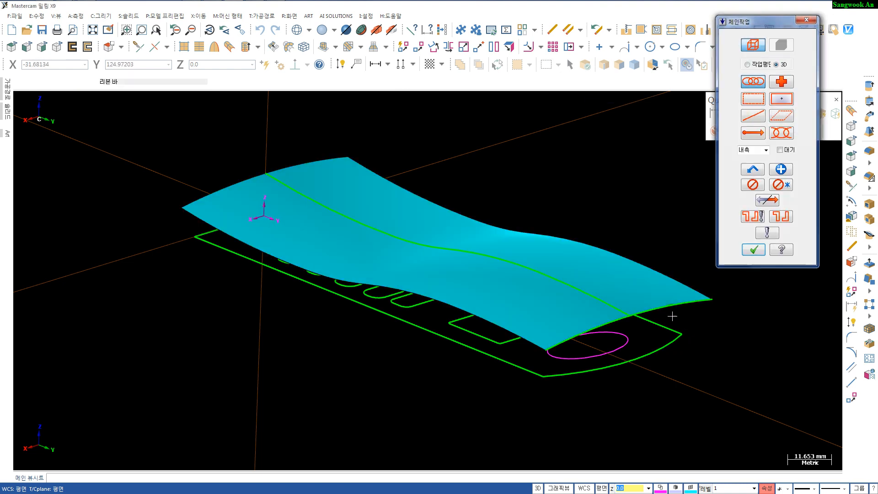
key(Escape)
- Move the sweep's two guide curves to level 10
click(605, 309)
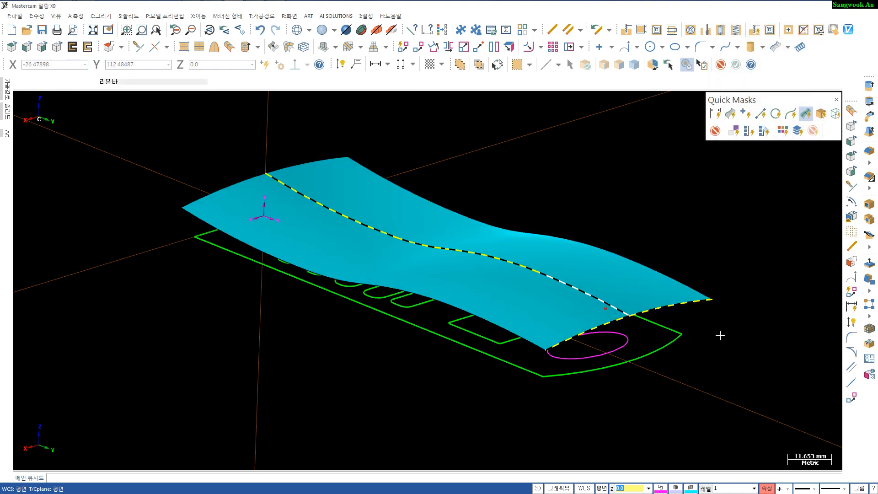
click(689, 487)
right_click(705, 488)
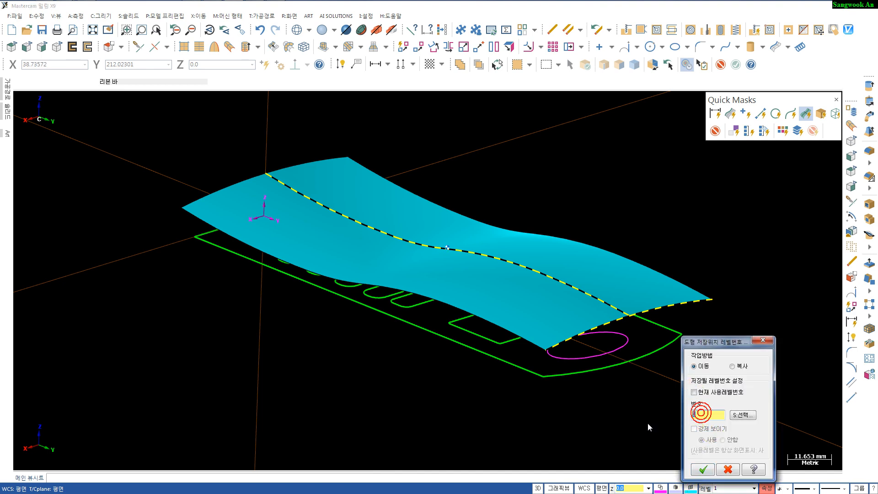
click(704, 470)
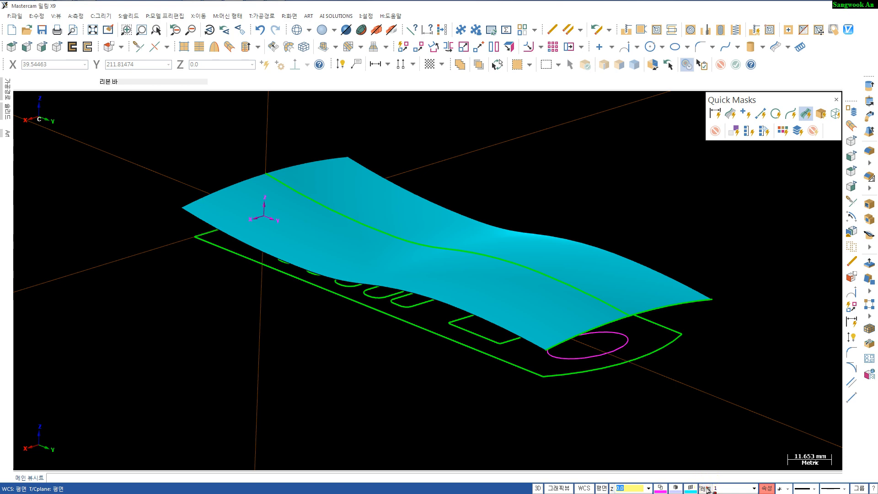
- Name level 10 "guide curves" and hide it in the level manager
click(704, 488)
click(591, 158)
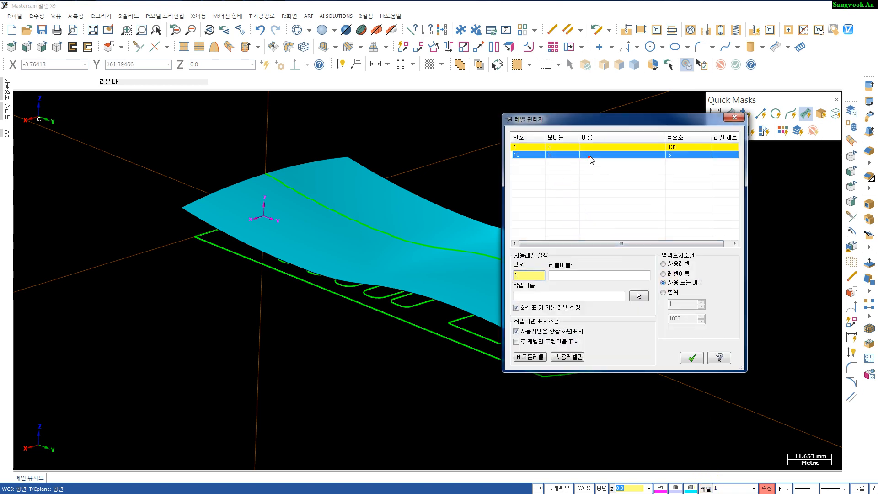
click(590, 157)
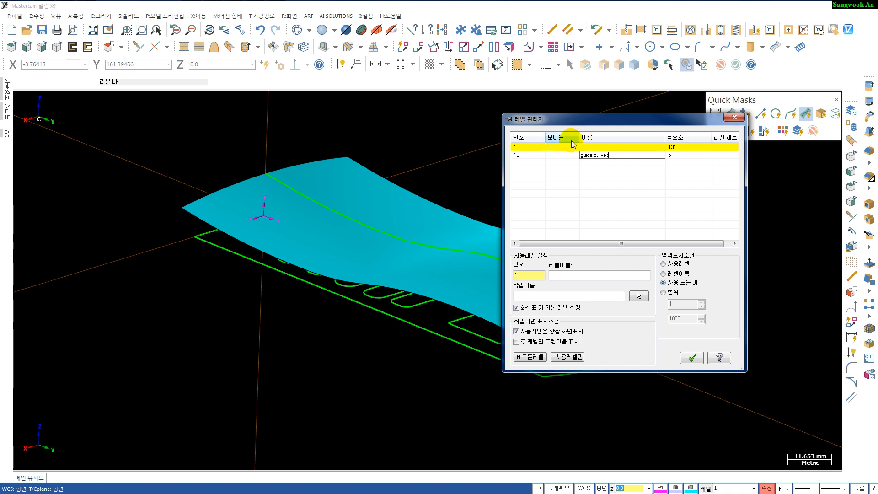
click(549, 155)
click(690, 359)
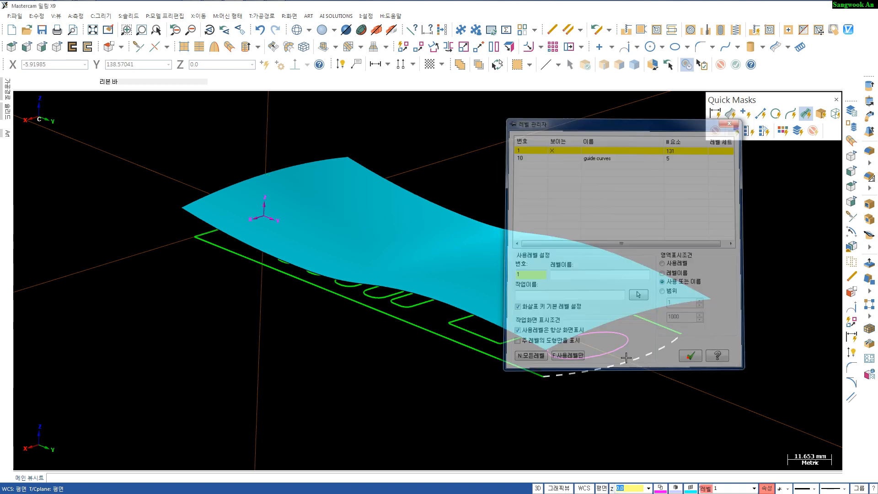
- Orbit and zoom around the swept surface to inspect its shape from several angles
middle_drag(471, 389, 495, 377)
click(623, 308)
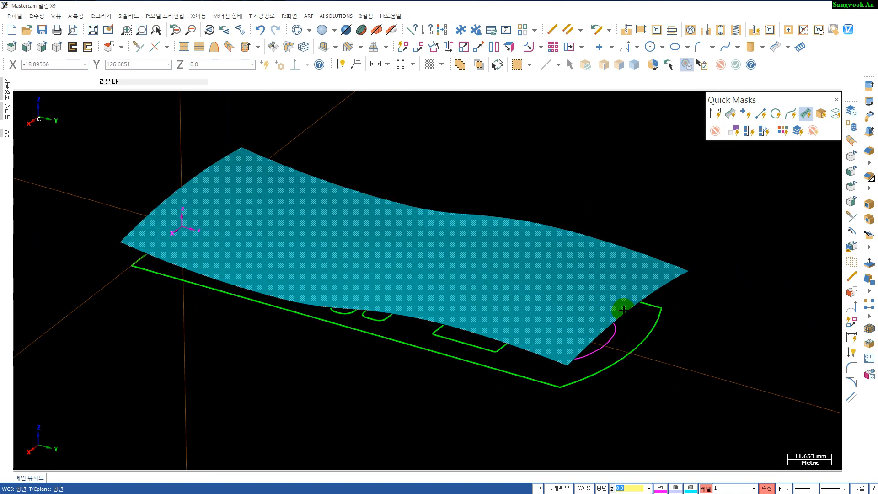
middle_drag(624, 311, 624, 295)
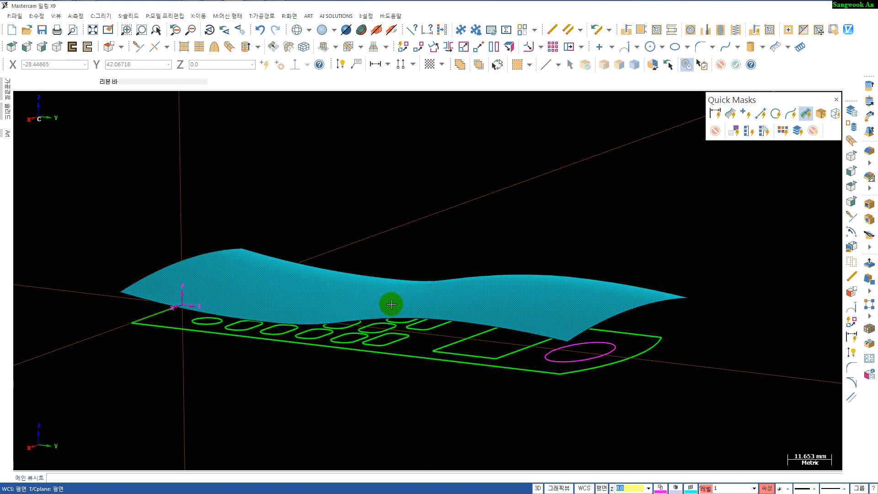
middle_drag(578, 386, 577, 404)
scroll(578, 398, down, 3)
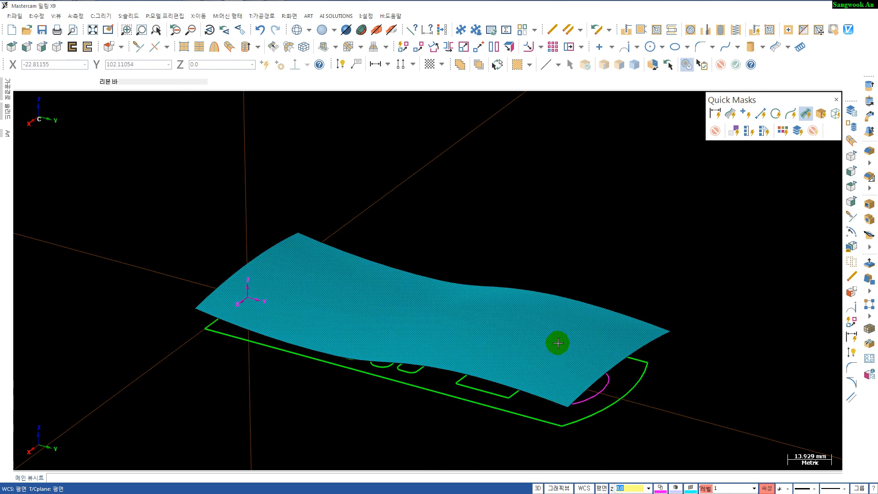
scroll(568, 338, up, 1)
shift+middle_drag(549, 281, 530, 196)
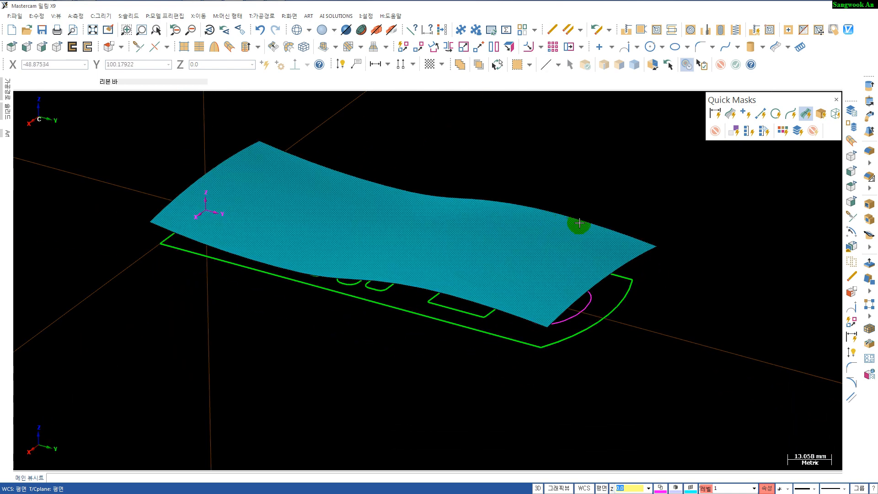
scroll(579, 224, up, 1)
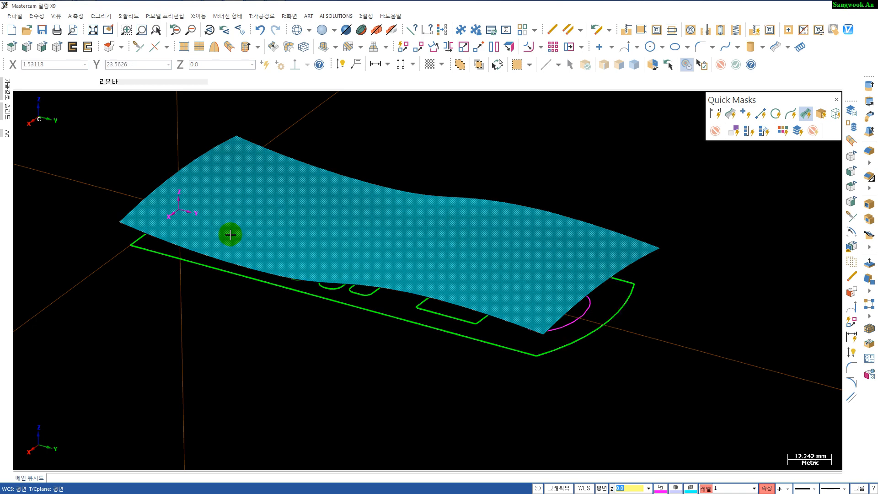
shift+middle_drag(296, 369, 295, 389)
mouse_move(389, 162)
shift+middle_down()
mouse_move(385, 182)
mouse_move(383, 175)
shift+middle_up()
- Extend the swept surface at its front edge by 3 mm
click(337, 48)
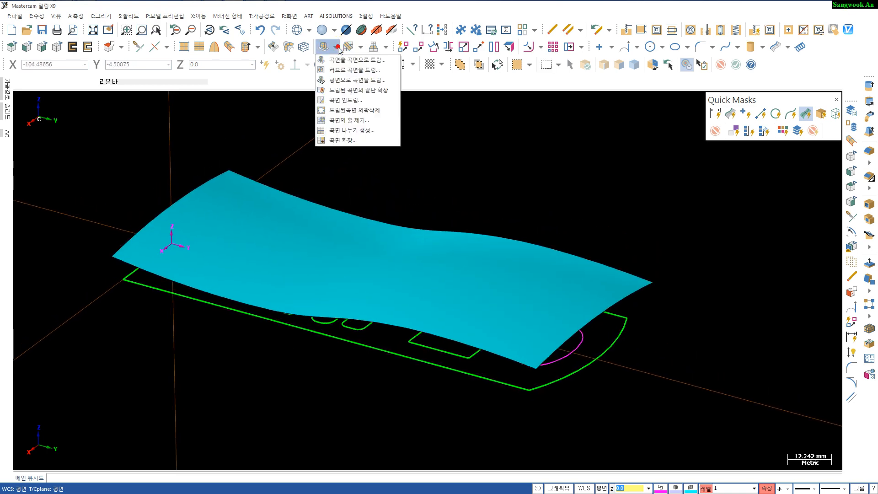
click(348, 141)
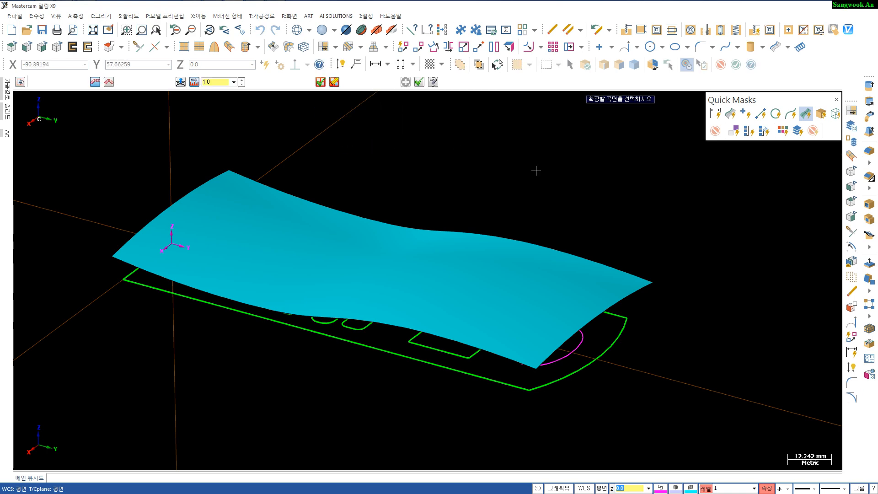
click(589, 298)
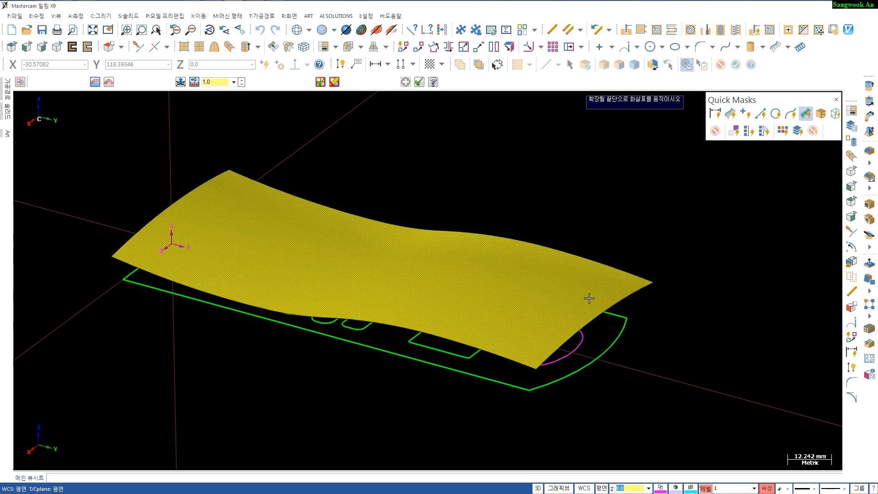
click(614, 303)
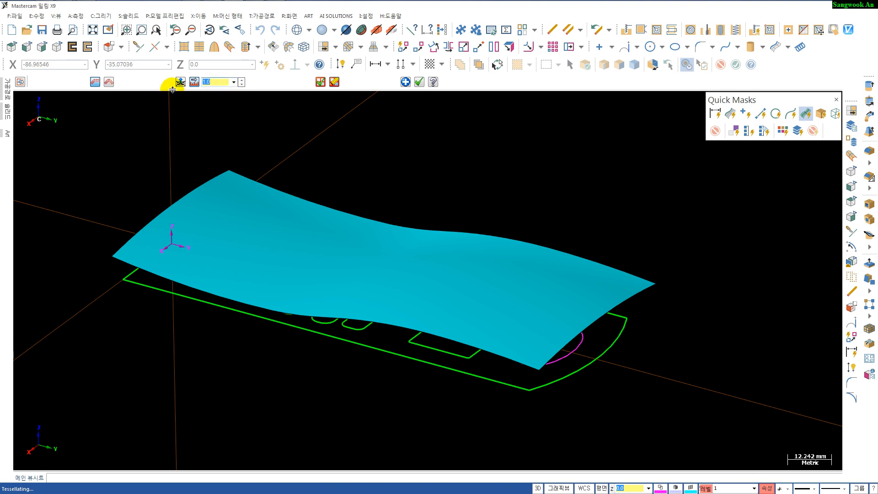
text(3)
key(Return)
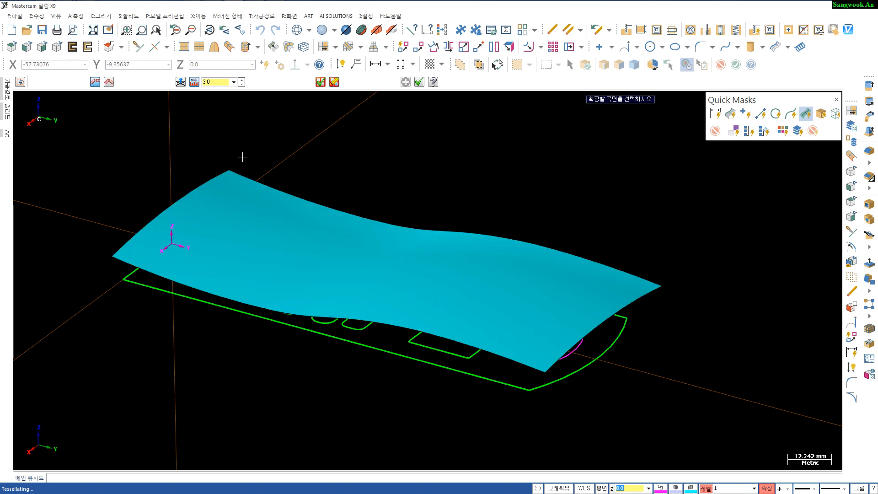
- Extend the swept surface by 3 mm at its rear and front ends, repeating the extension on each end
click(192, 196)
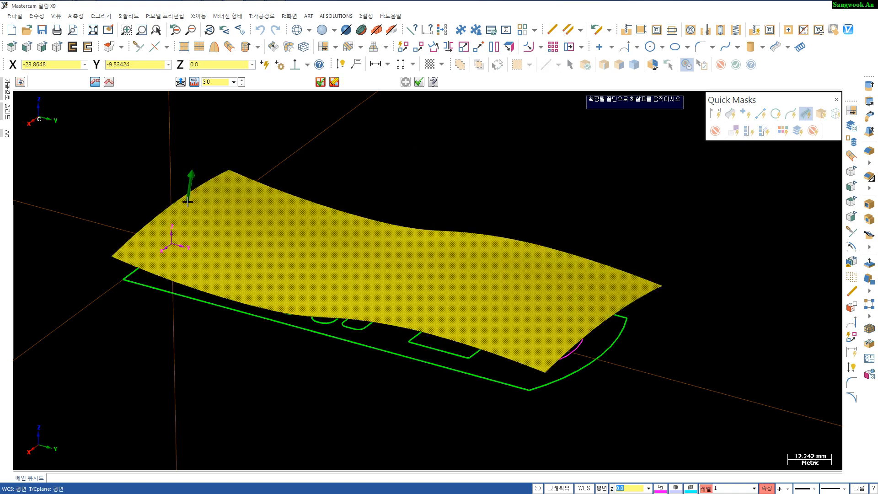
click(188, 202)
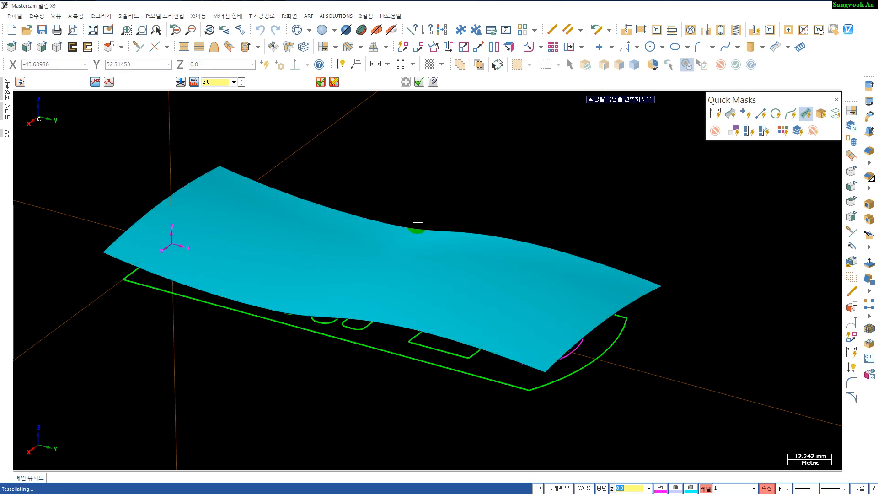
click(608, 305)
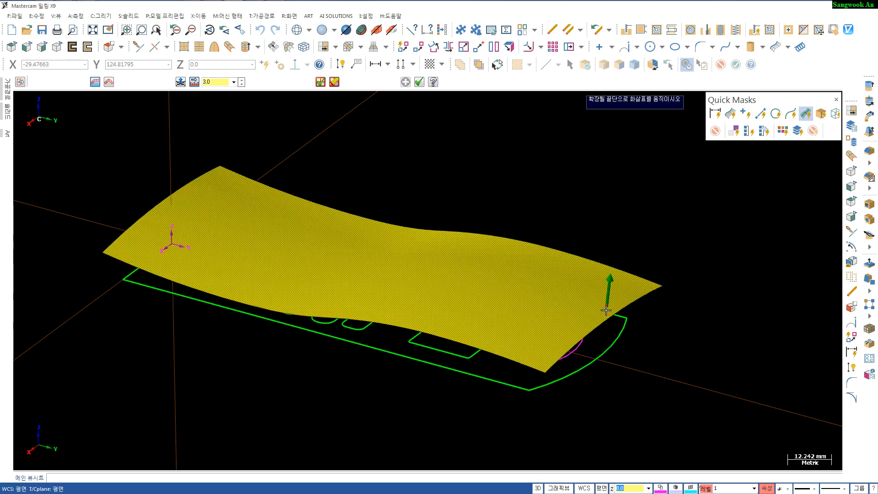
click(608, 295)
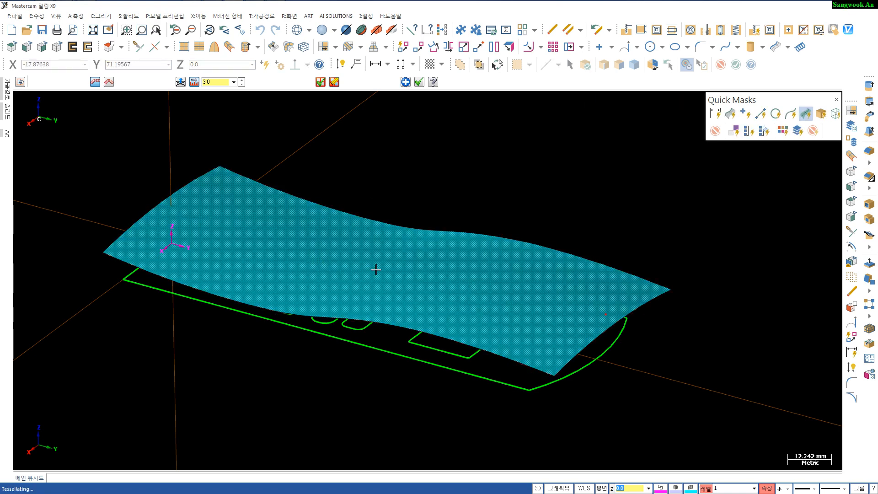
click(178, 199)
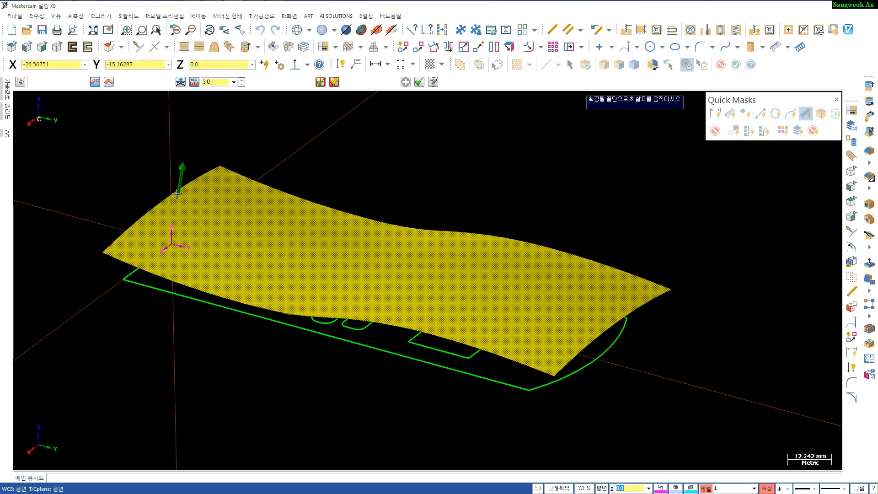
click(180, 183)
key(Escape)
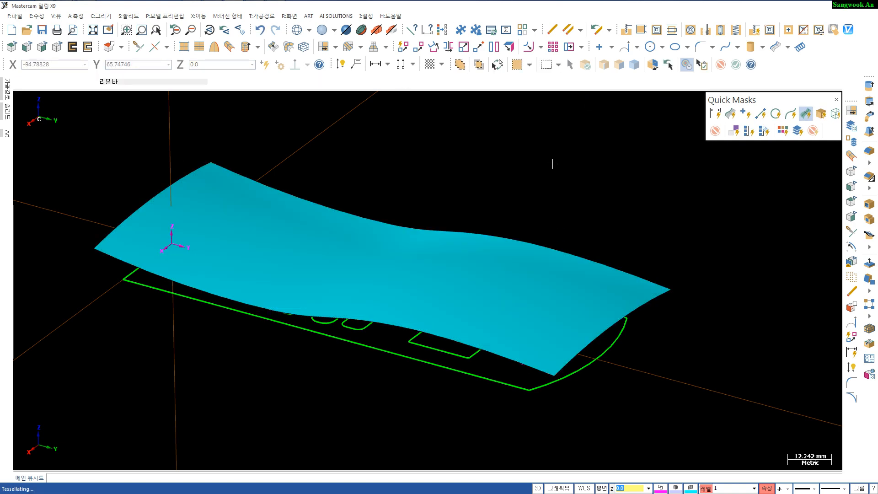
- Move the swept surface to level 20
middle_drag(619, 216, 586, 245)
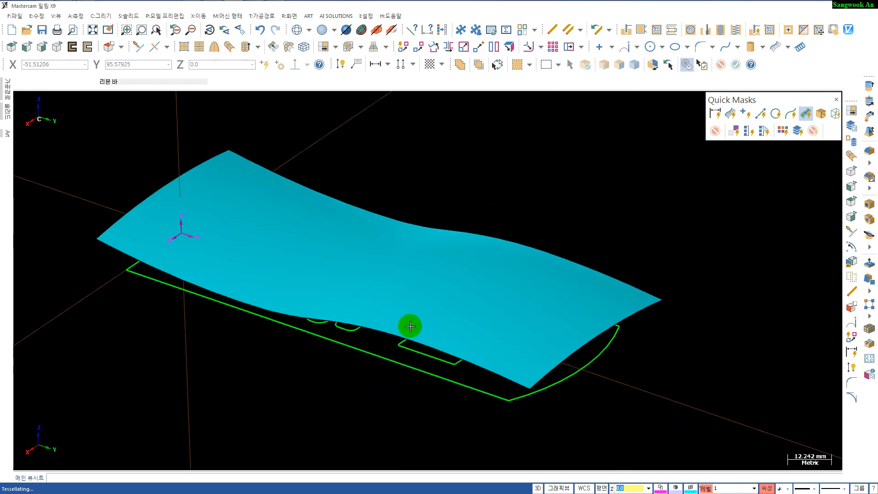
alt+middle_drag(569, 366, 530, 353)
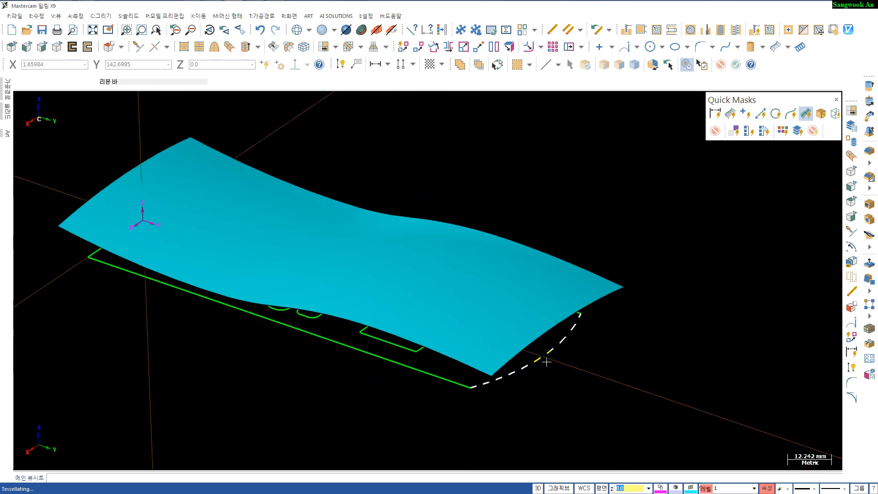
click(514, 310)
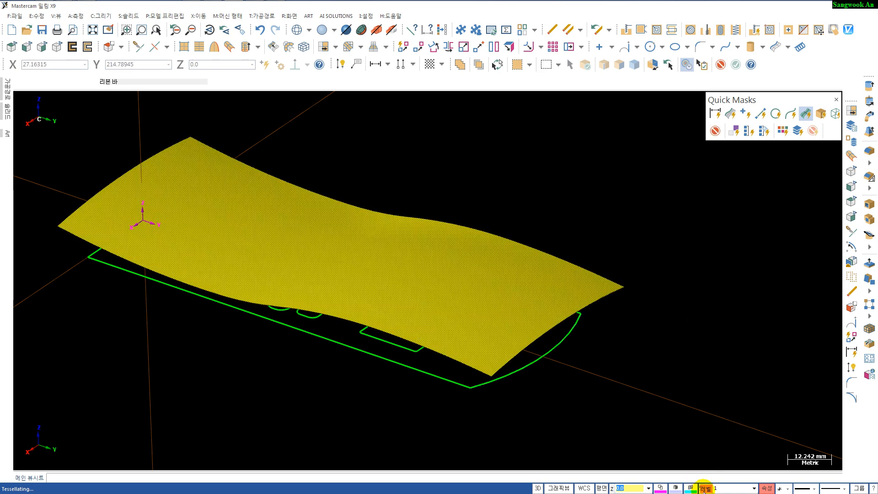
right_click(704, 488)
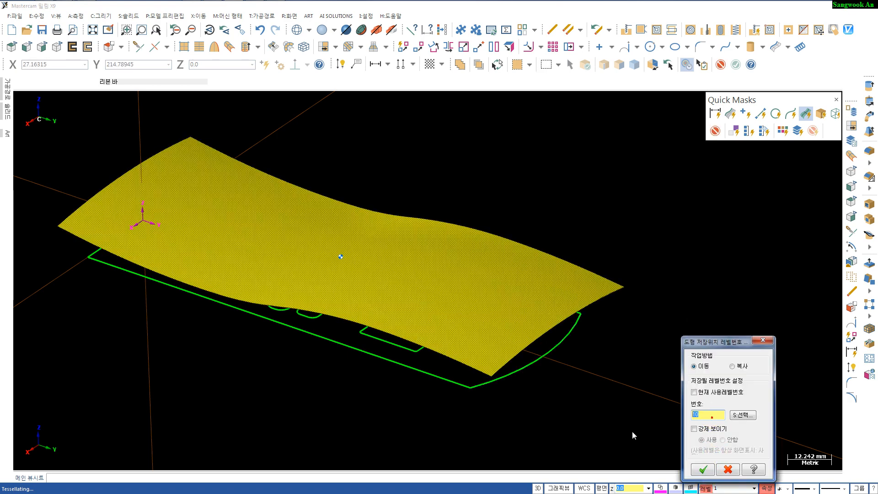
key(Return)
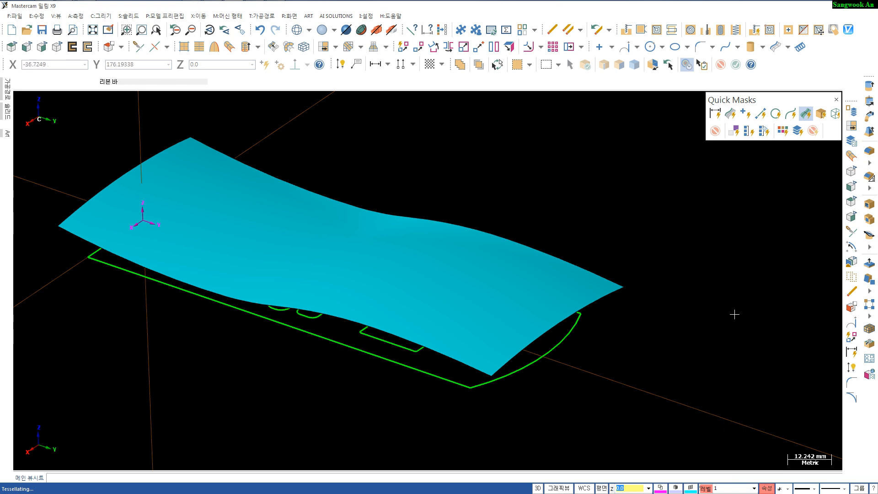
- Name level 20 "sweep surface" in the level manager
click(704, 488)
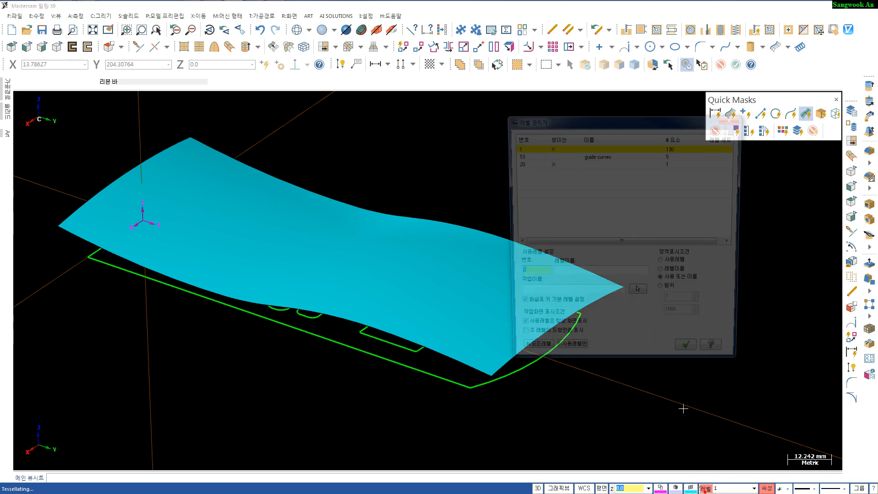
click(589, 164)
click(589, 163)
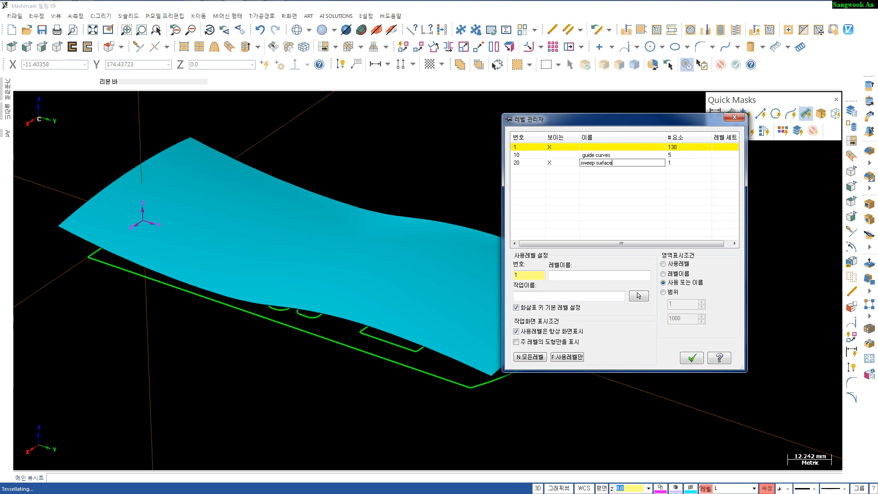
click(589, 165)
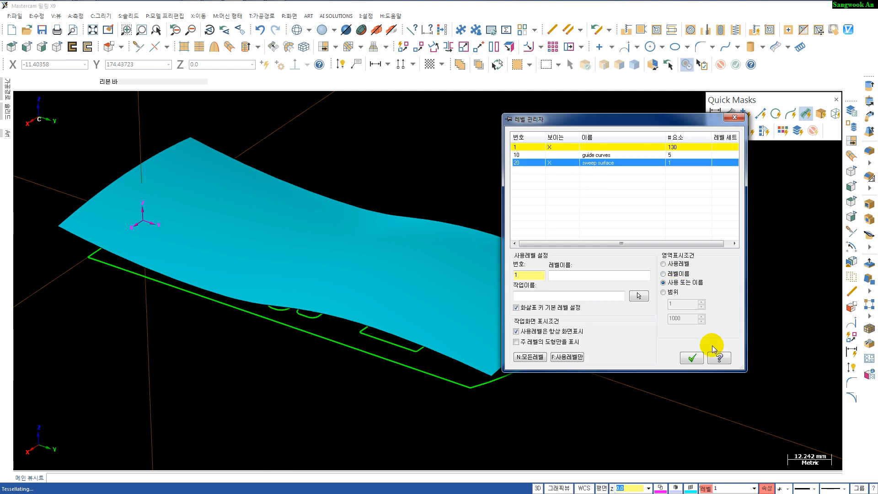
click(691, 356)
- Start an extruded surface from the phone outline chain, 20 mm high, with its direction reversed upward
mouse_move(604, 354)
middle_down()
mouse_move(600, 364)
mouse_move(649, 345)
mouse_move(651, 328)
middle_up()
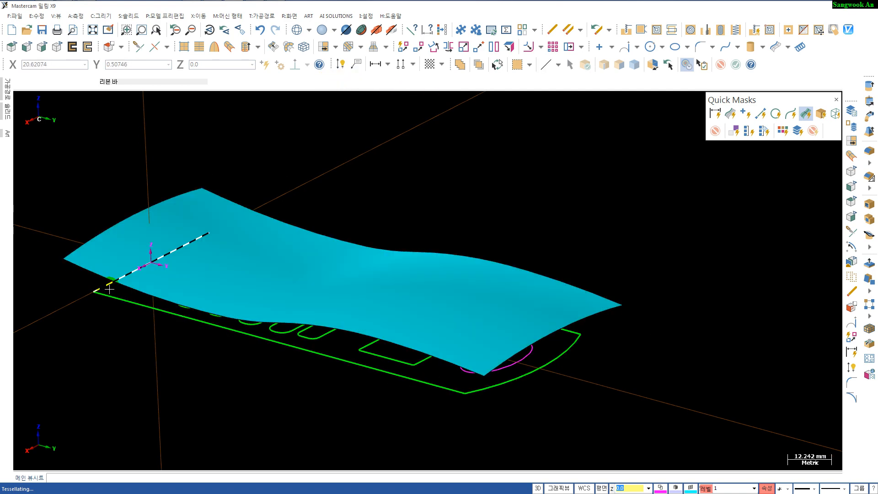
shift+middle_drag(215, 320, 241, 290)
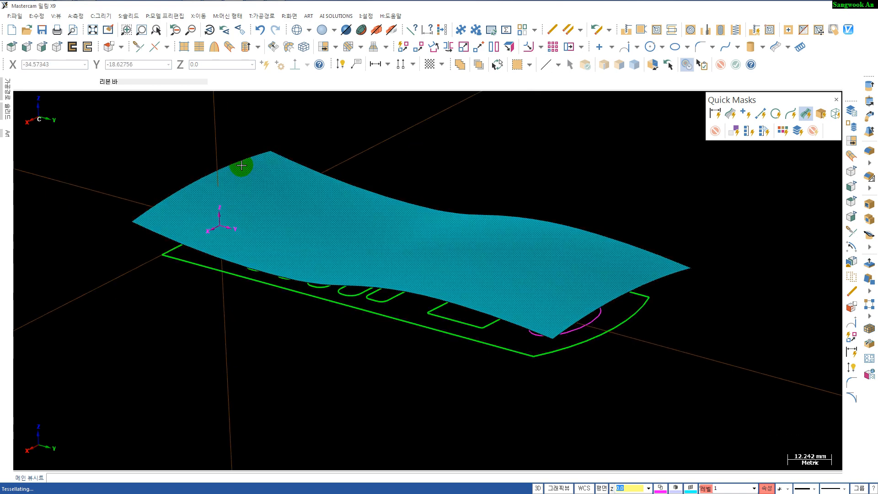
click(247, 48)
shift+middle_drag(430, 251, 386, 277)
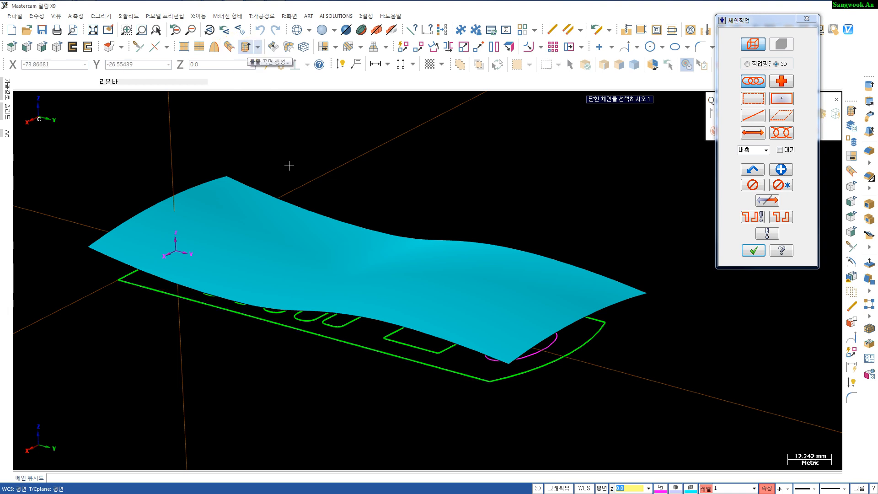
click(379, 353)
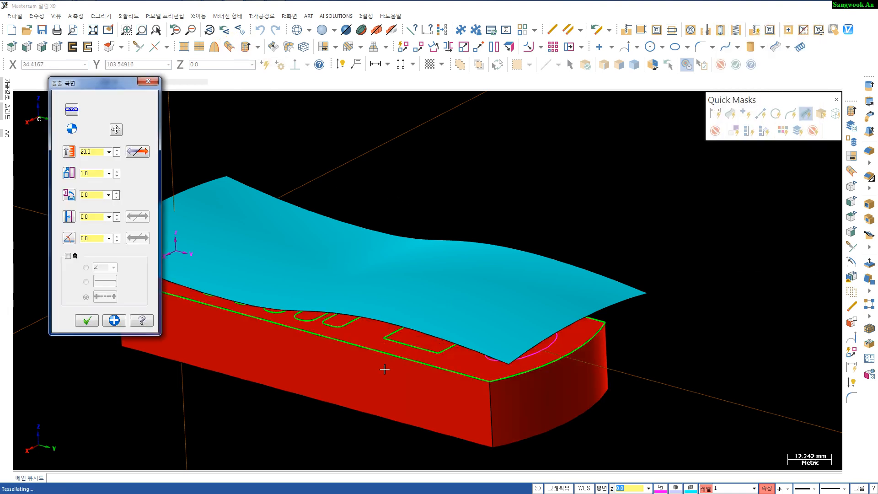
click(139, 154)
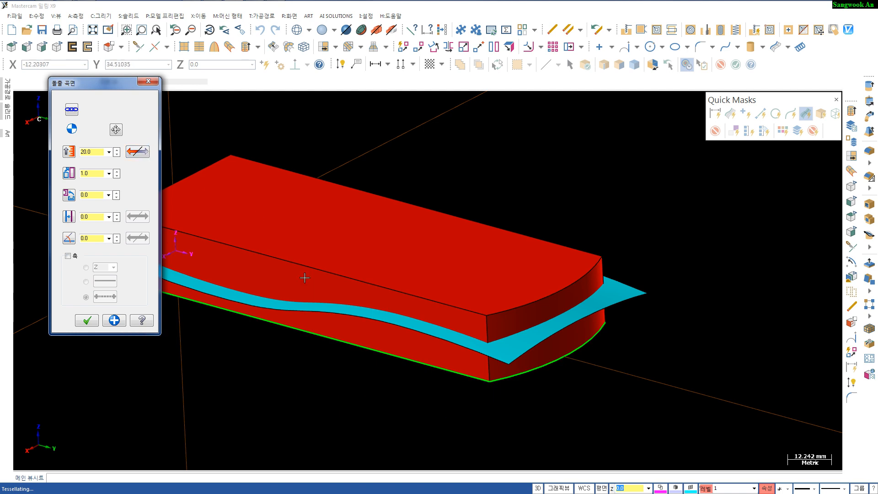
- Give the extruded surface a 5° draft angle, flip the draft direction, and accept the extrusion
middle_drag(312, 307, 322, 339)
drag(102, 238, 56, 244)
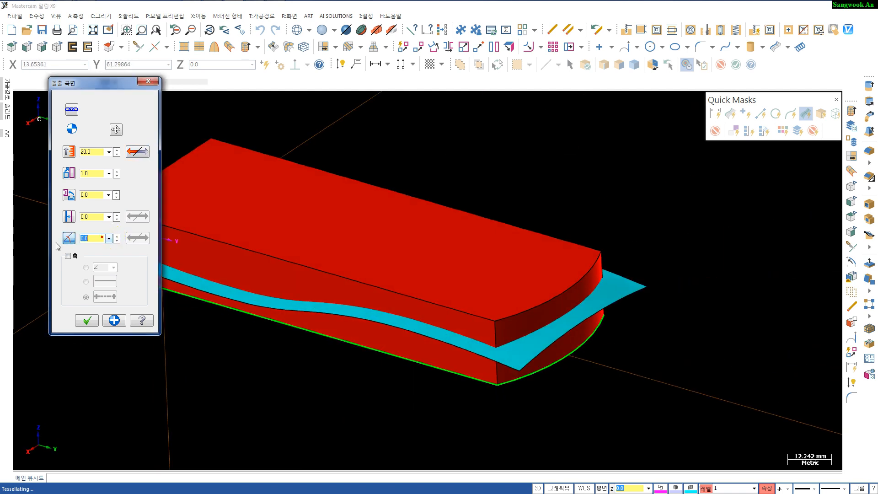
text(5)
key(Return)
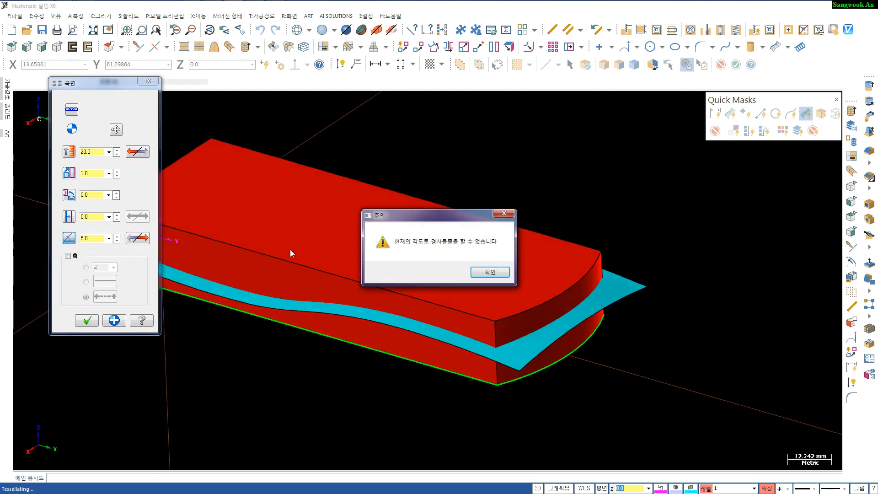
click(489, 272)
click(137, 237)
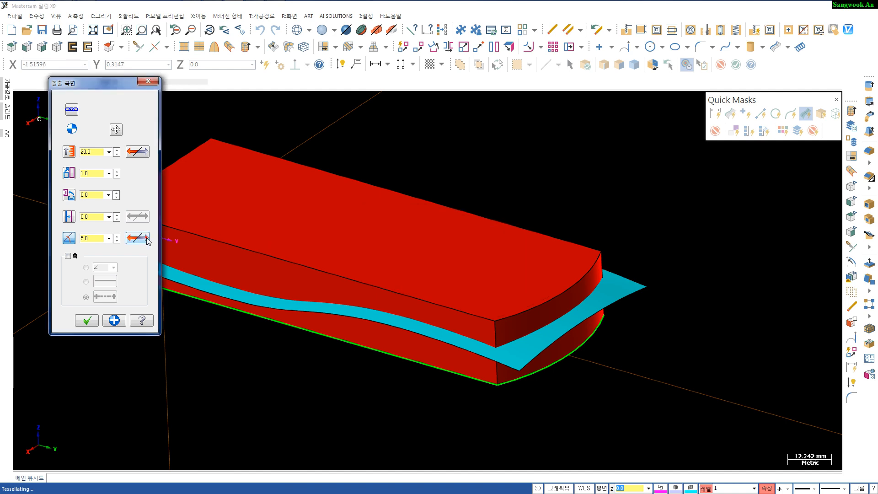
middle_drag(346, 322, 486, 322)
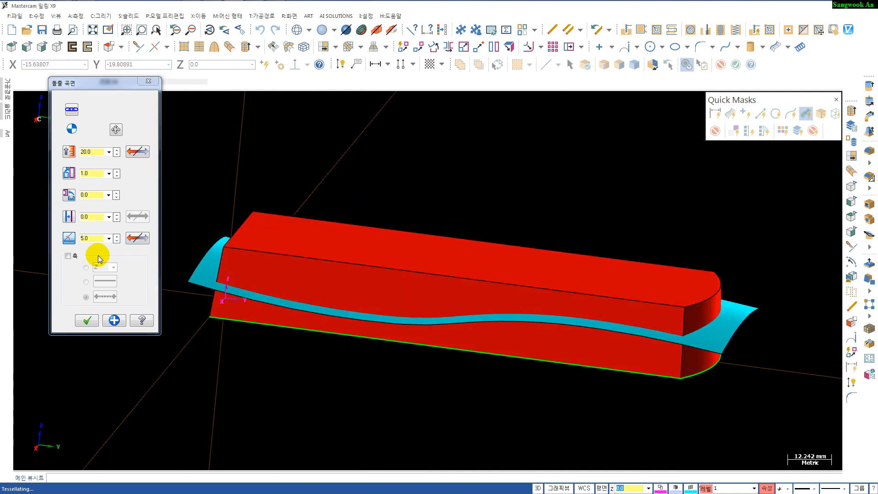
click(87, 320)
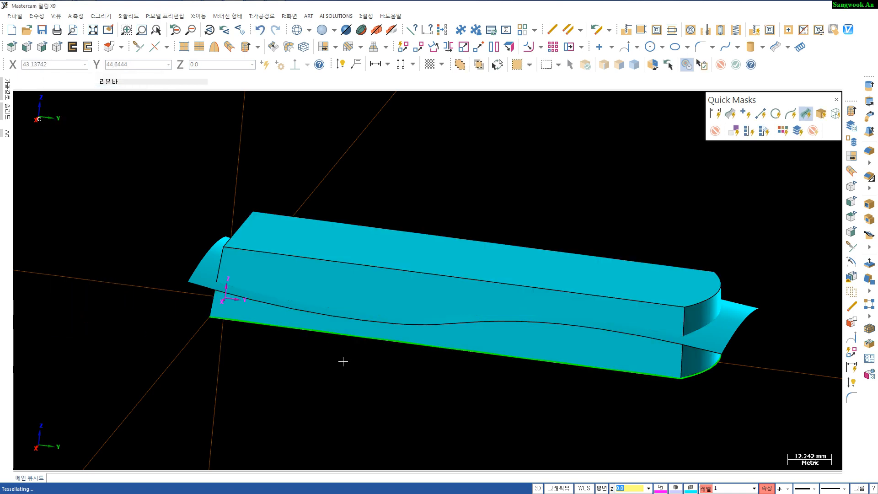
- Change the swept surface's colour to magenta (colour 13)
middle_drag(343, 363, 381, 241)
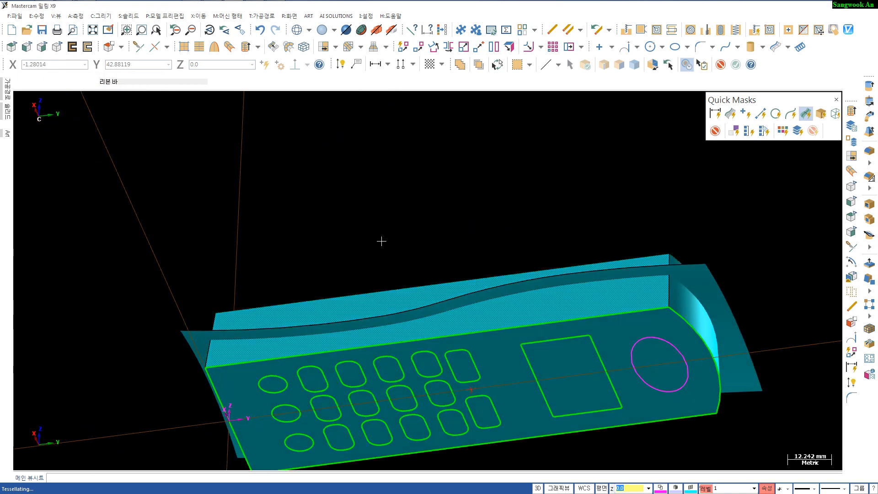
mouse_move(470, 314)
middle_down()
mouse_move(467, 292)
mouse_move(474, 303)
middle_up()
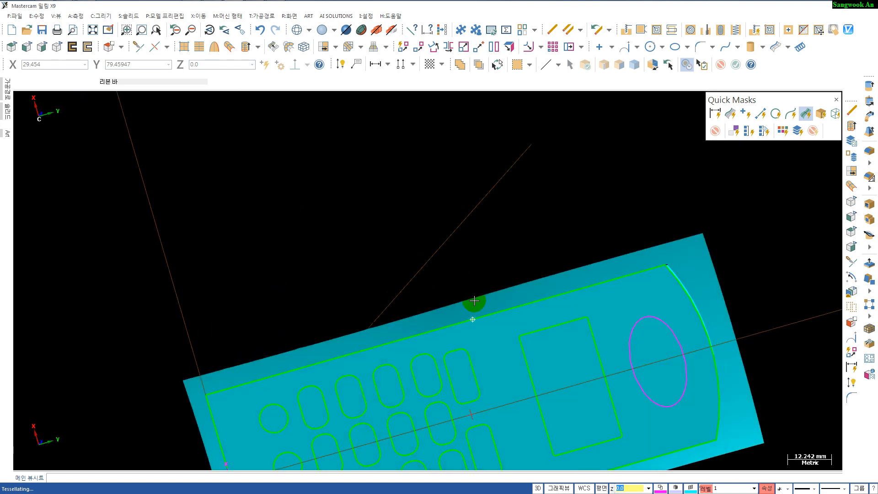
mouse_move(429, 324)
middle_down()
mouse_move(405, 328)
mouse_move(425, 419)
mouse_move(414, 300)
mouse_move(386, 369)
mouse_move(347, 338)
mouse_move(422, 293)
mouse_move(446, 327)
mouse_move(465, 280)
mouse_move(611, 233)
middle_up()
click(611, 233)
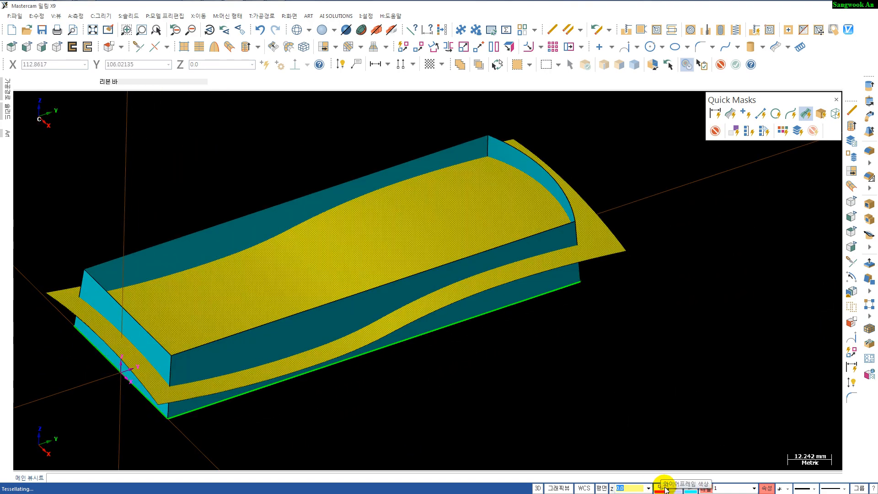
click(690, 488)
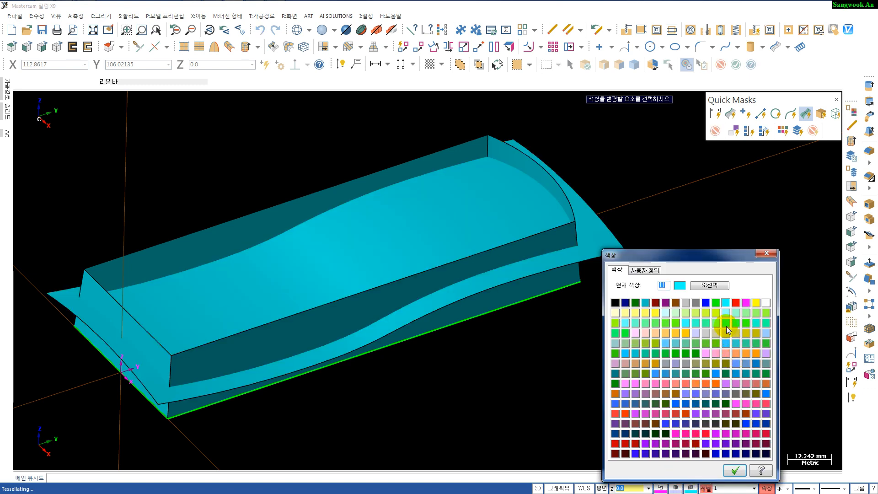
click(746, 303)
click(746, 303)
click(734, 470)
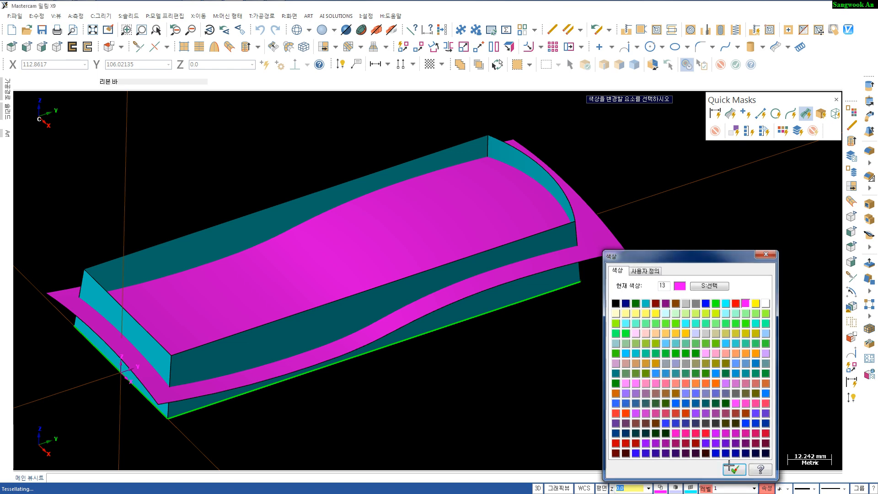
- Orbit and zoom around the extruded walls and swept surface to inspect how they intersect
middle_drag(601, 386, 600, 361)
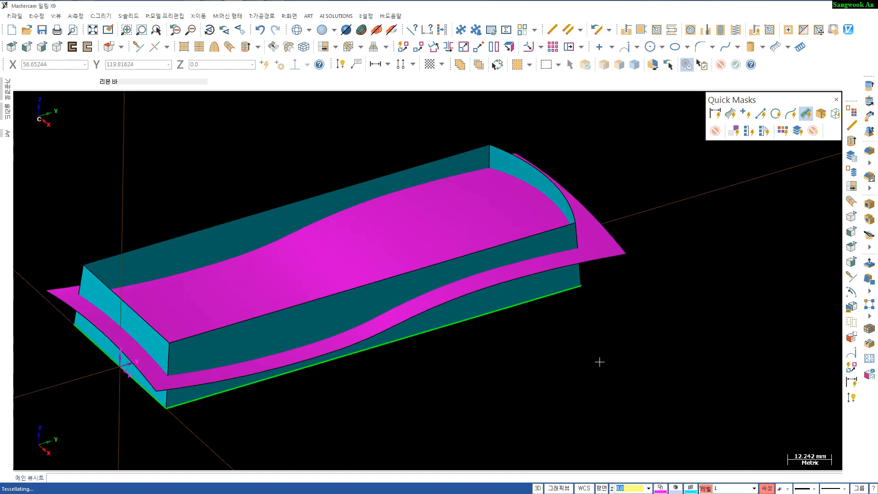
scroll(599, 360, down, 1)
shift+middle_drag(535, 365, 493, 354)
alt+click(239, 235)
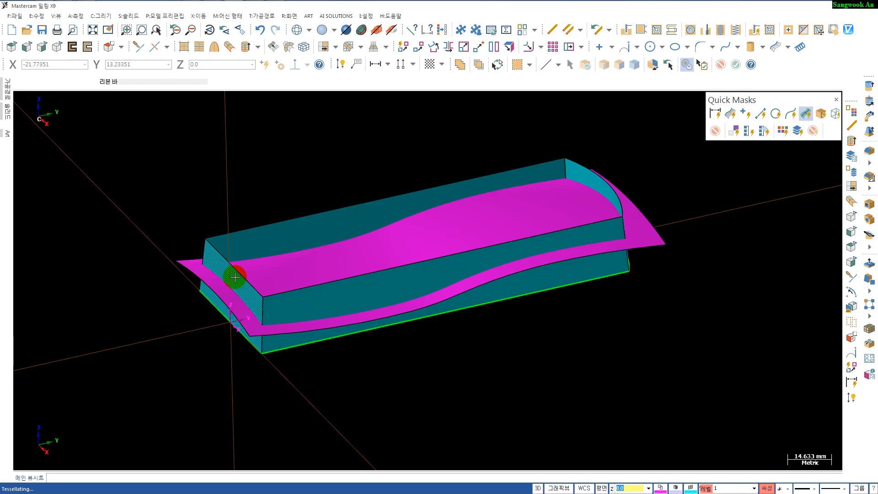
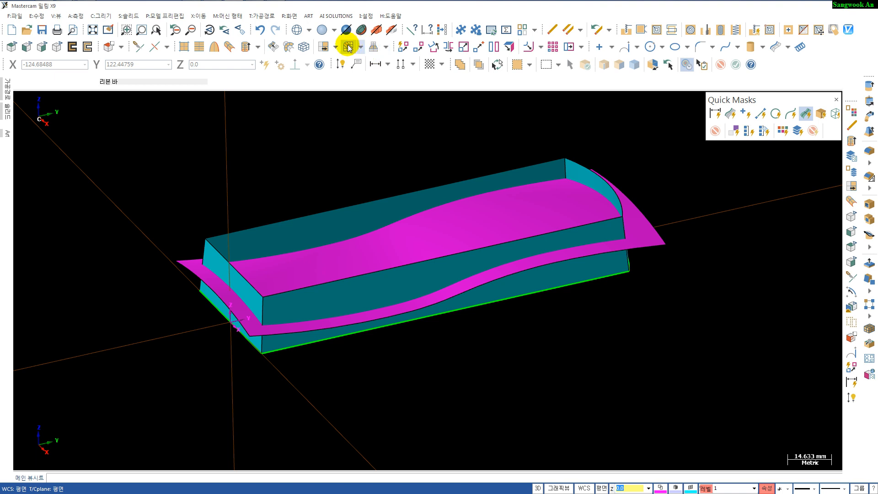
- Fillet the phone's end walls to its side walls with a 5.0 mm radius, trimming the surfaces, and apply
click(348, 47)
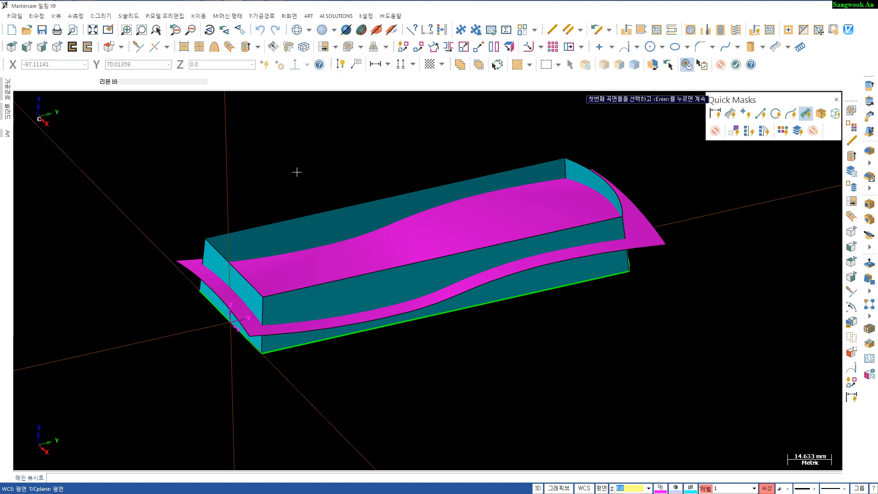
click(212, 261)
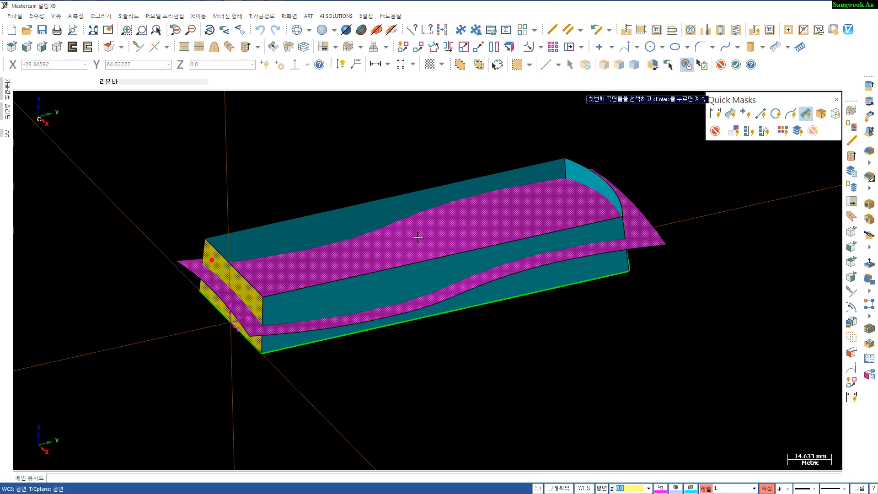
click(577, 171)
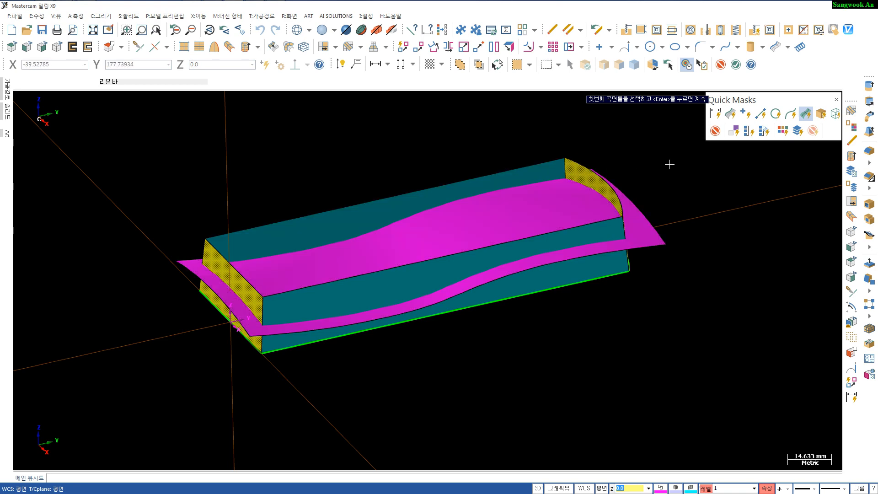
key(Return)
click(430, 192)
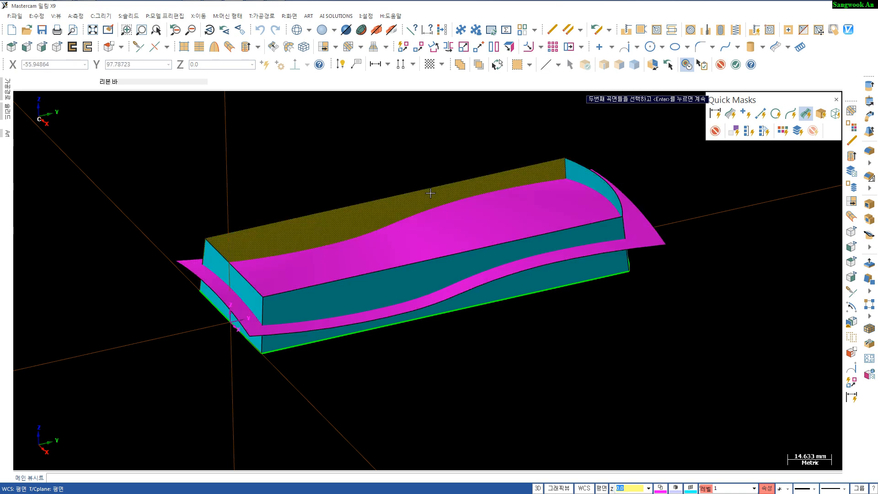
click(456, 270)
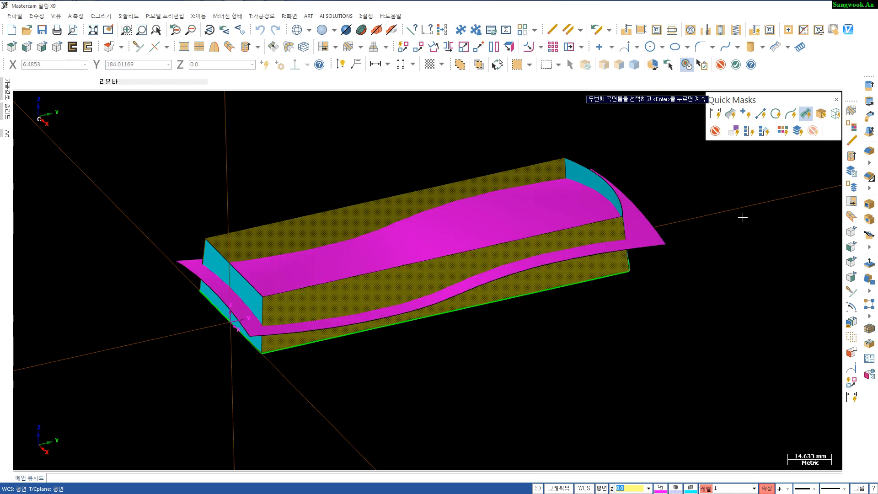
key(Return)
click(478, 236)
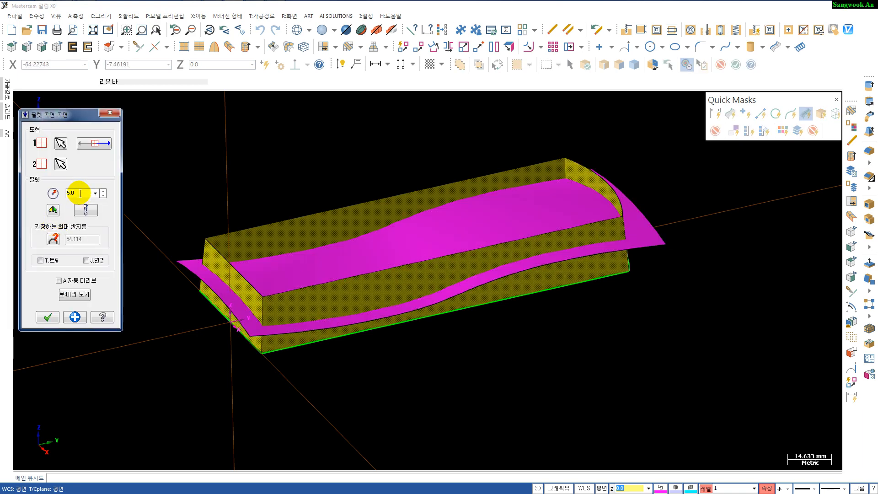
click(64, 286)
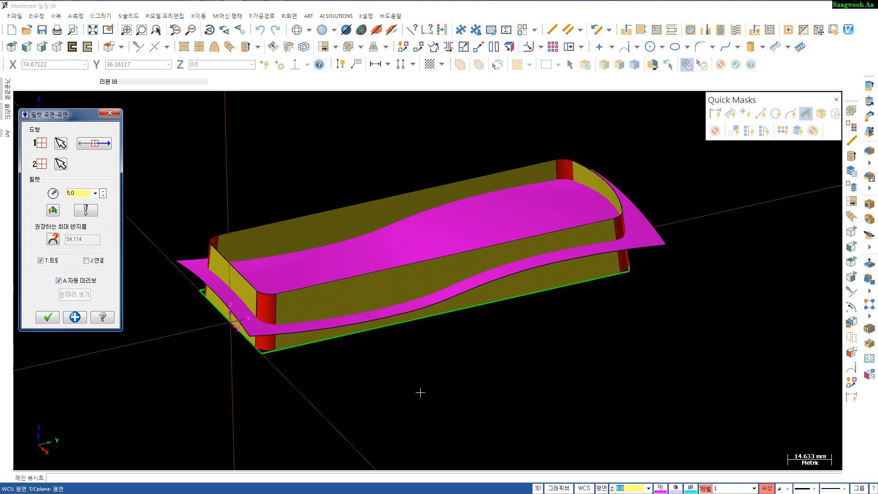
mouse_move(420, 392)
middle_down()
mouse_move(422, 347)
mouse_move(435, 390)
mouse_move(457, 384)
mouse_move(431, 372)
middle_up()
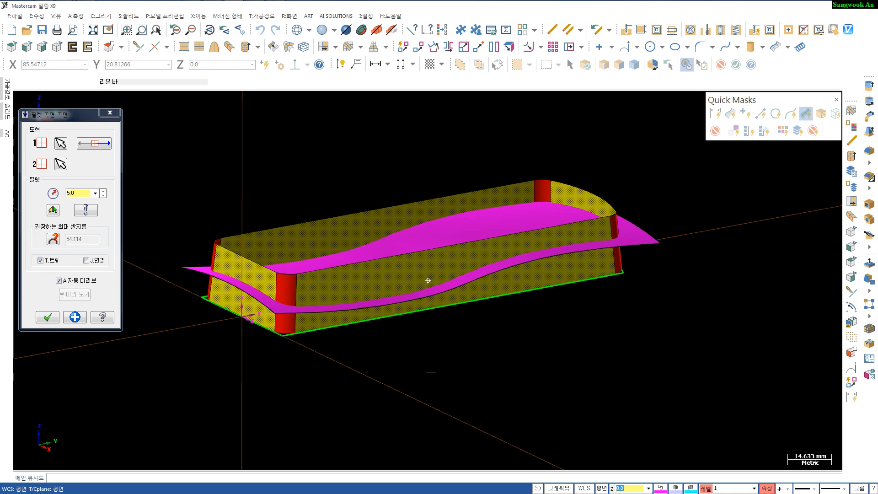
click(75, 317)
- Start a surface fillet between the swept top surface and the filleted side walls
scroll(412, 341, up, 1)
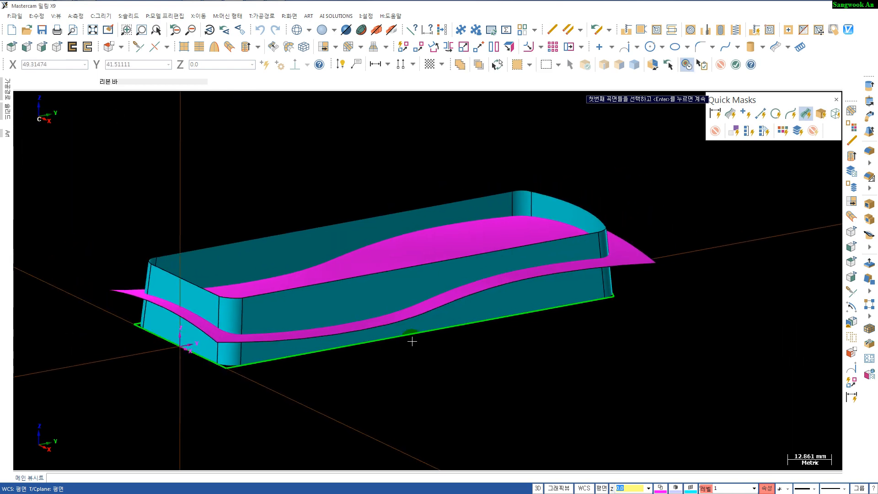
mouse_move(412, 341)
middle_down()
mouse_move(460, 358)
mouse_move(457, 366)
middle_up()
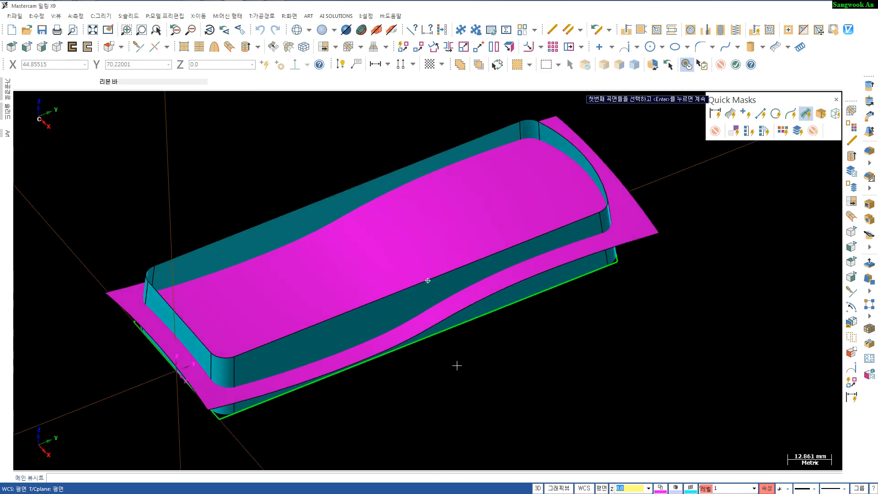
click(630, 213)
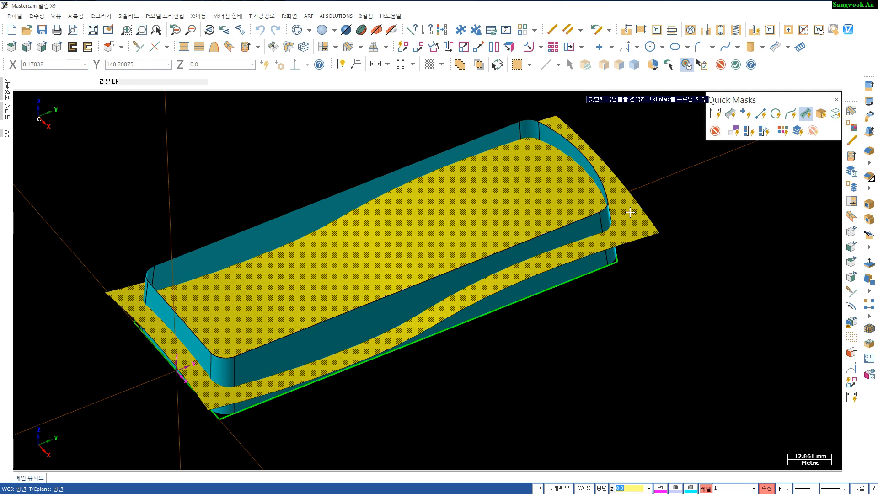
key(Return)
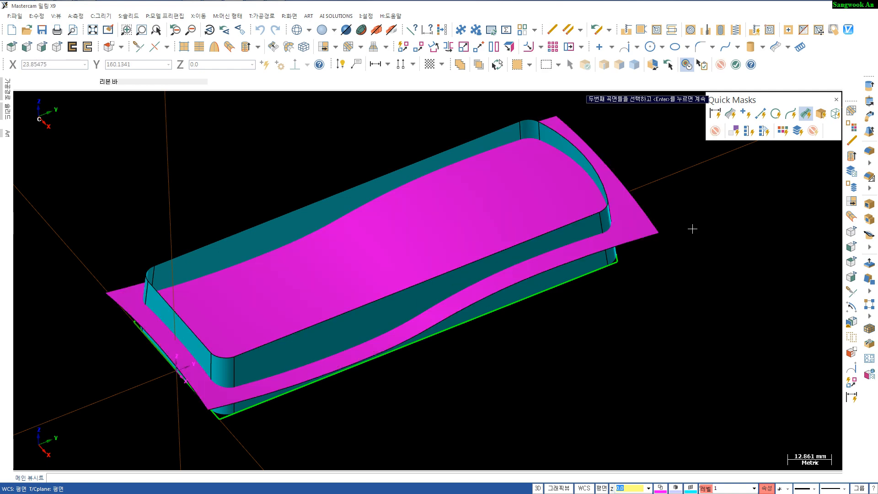
key(alt+2)
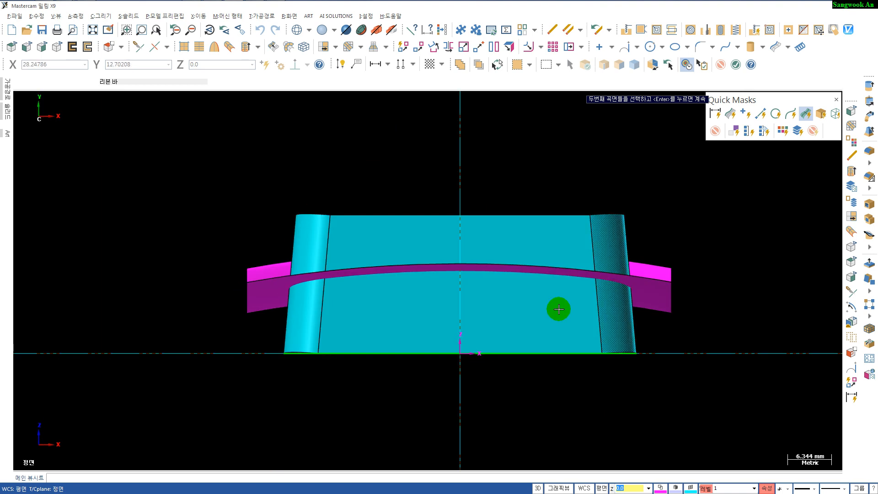
click(542, 342)
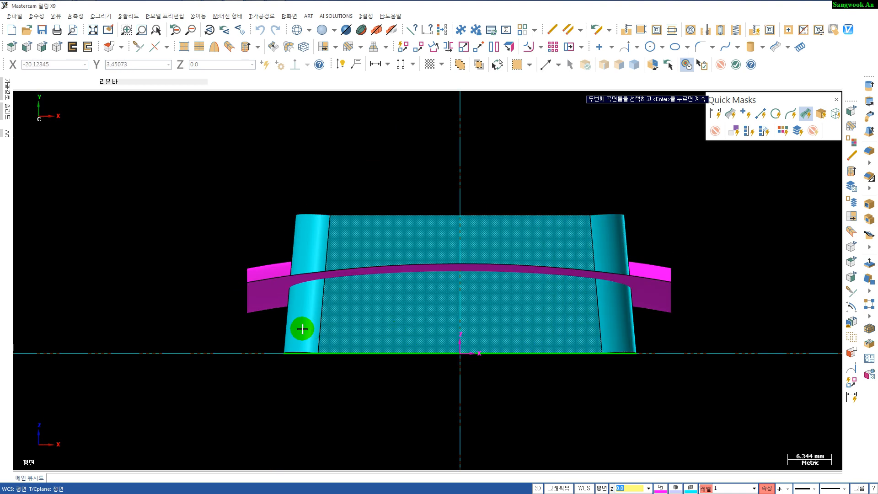
click(657, 326)
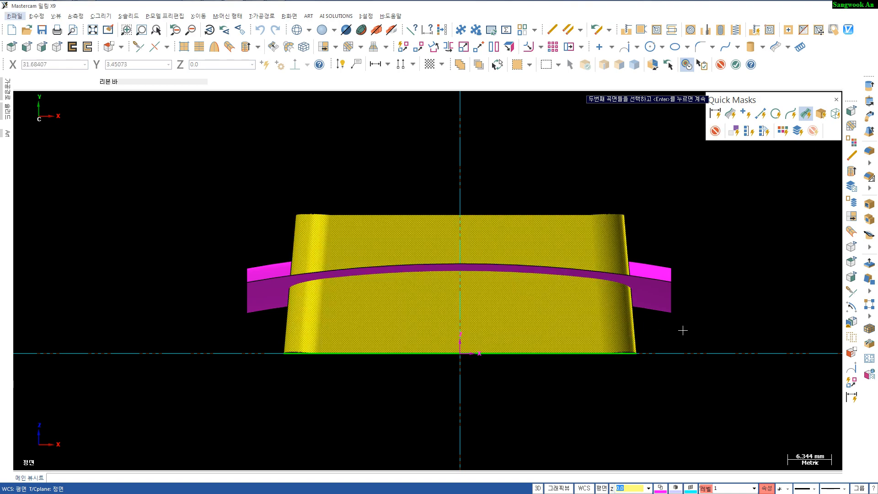
mouse_move(683, 331)
middle_down()
mouse_move(623, 334)
mouse_move(601, 355)
middle_up()
scroll(645, 356, down, 3)
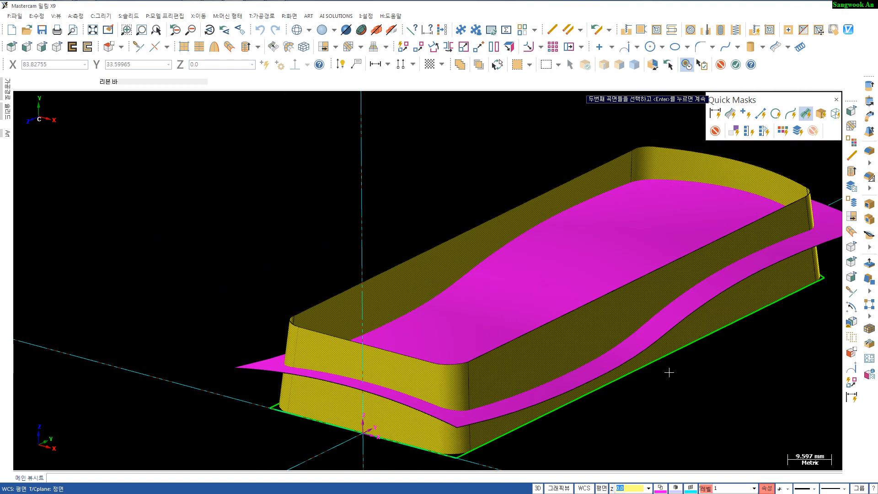
click(547, 348)
mouse_move(659, 361)
middle_down()
mouse_move(564, 328)
mouse_move(532, 356)
mouse_move(615, 339)
middle_up()
key(Return)
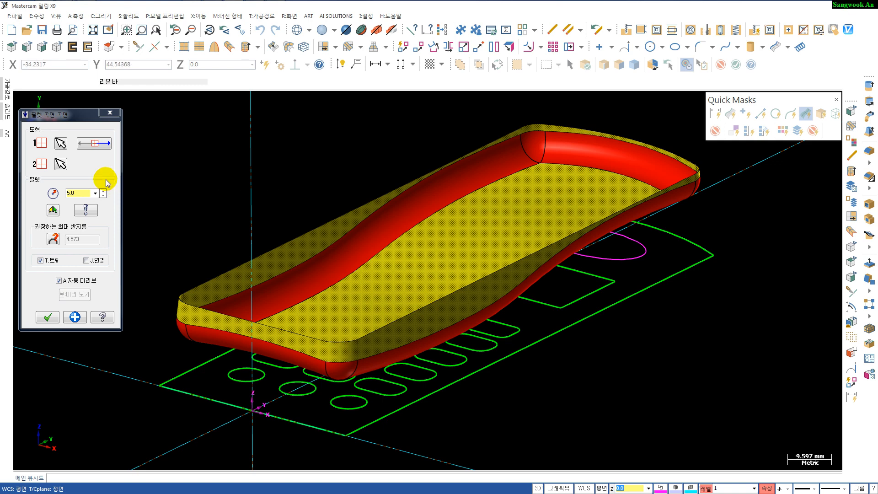
- Flip the top surface's normal so it points inward and accept the 5.0 mm top-edge fillet
click(105, 146)
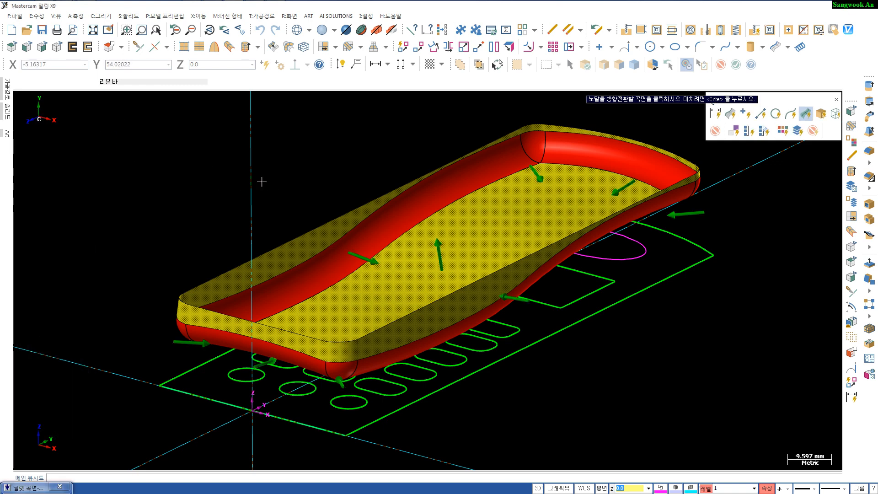
scroll(439, 247, up, 5)
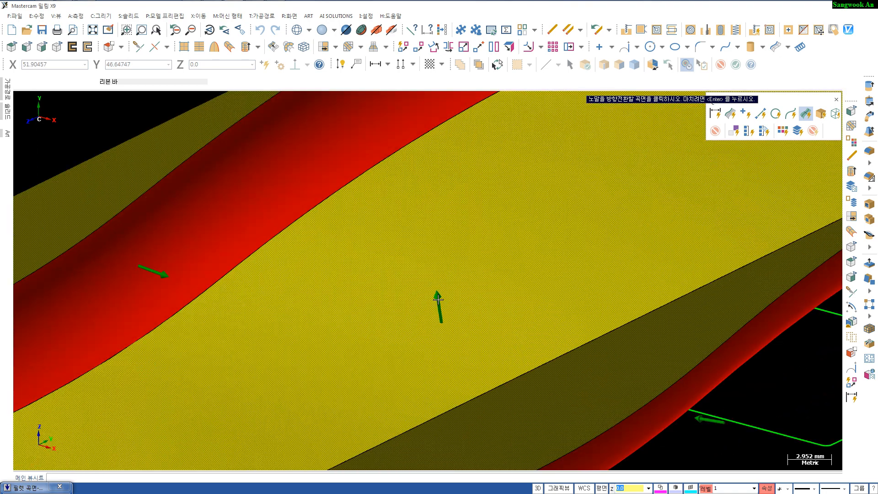
scroll(438, 298, down, 1)
click(437, 299)
scroll(438, 297, down, 4)
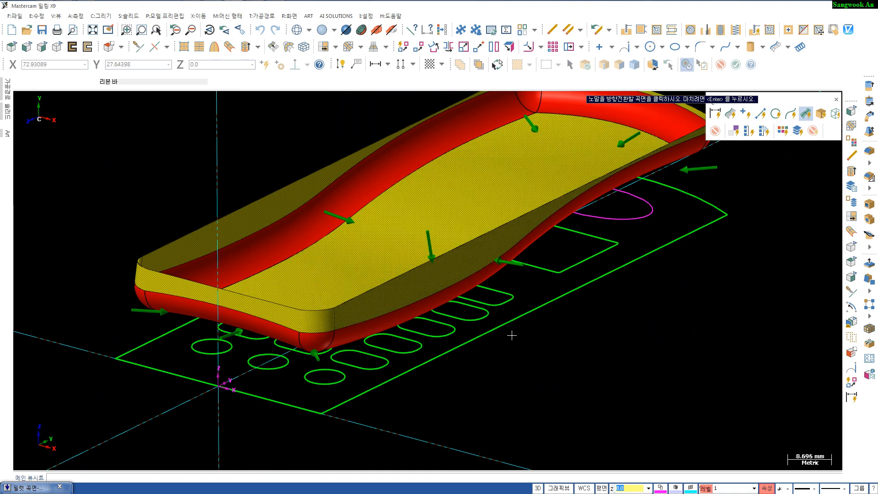
key(Return)
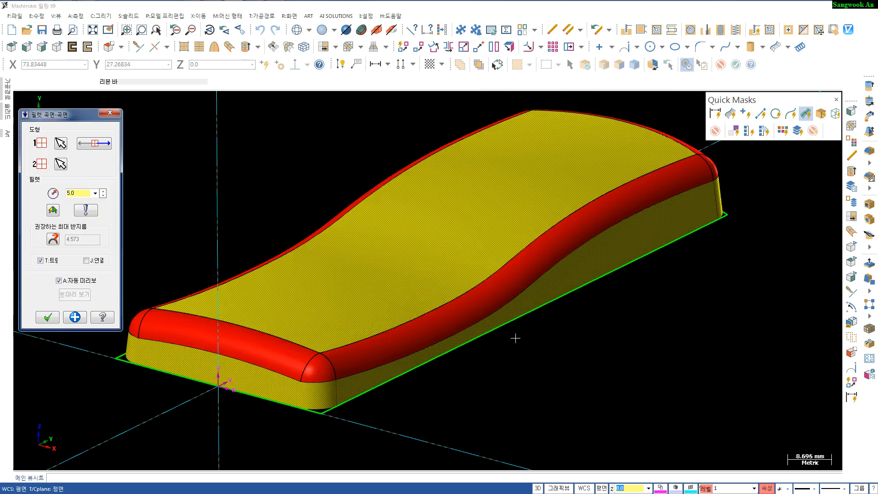
middle_drag(547, 356, 475, 385)
click(48, 317)
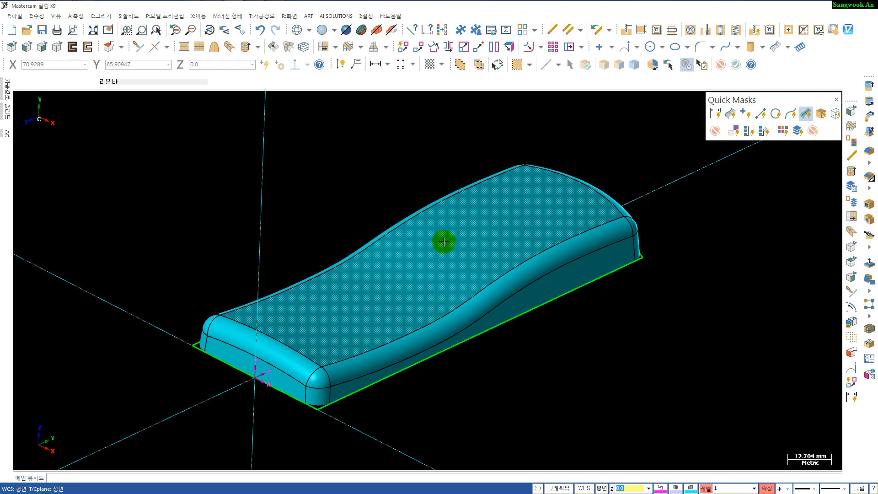
- Change the trimmed top surface's colour to magenta
click(518, 229)
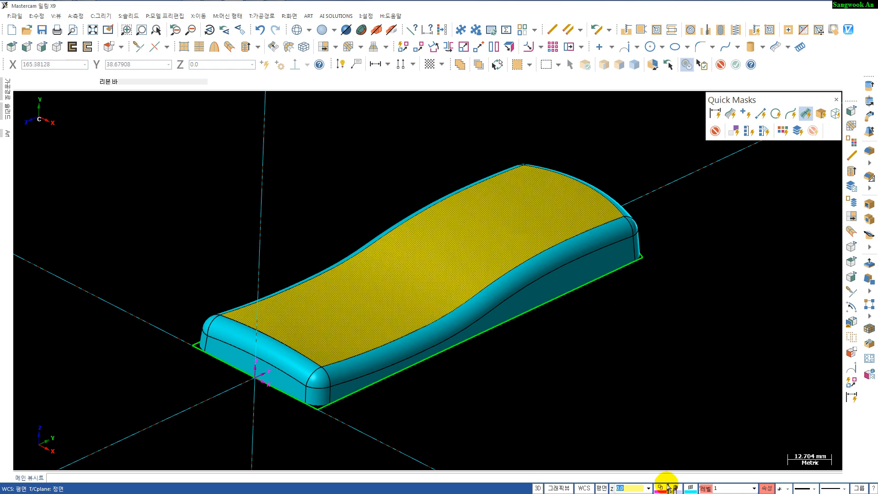
click(691, 488)
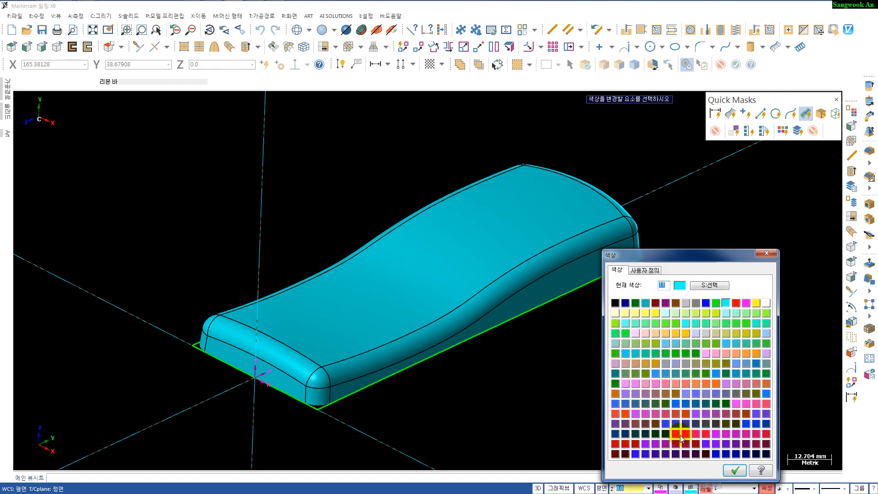
click(746, 303)
click(734, 470)
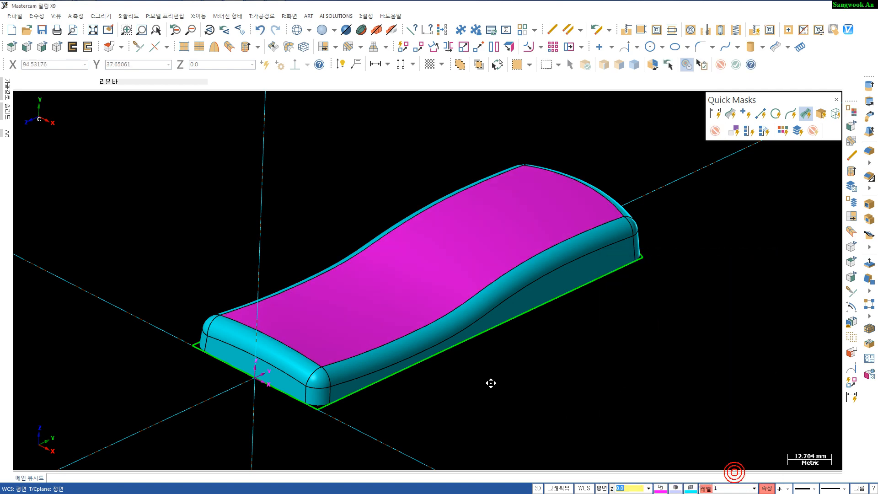
- Select the keypad, screen and speaker curves and move them up to a Z depth of 20 with Project
mouse_move(490, 384)
middle_down()
mouse_move(482, 327)
mouse_move(488, 423)
mouse_move(489, 380)
middle_up()
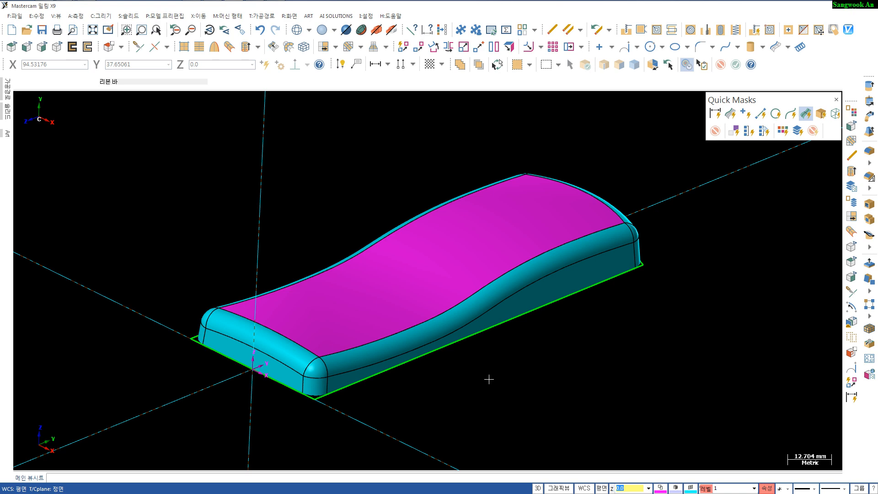
key(alt+s)
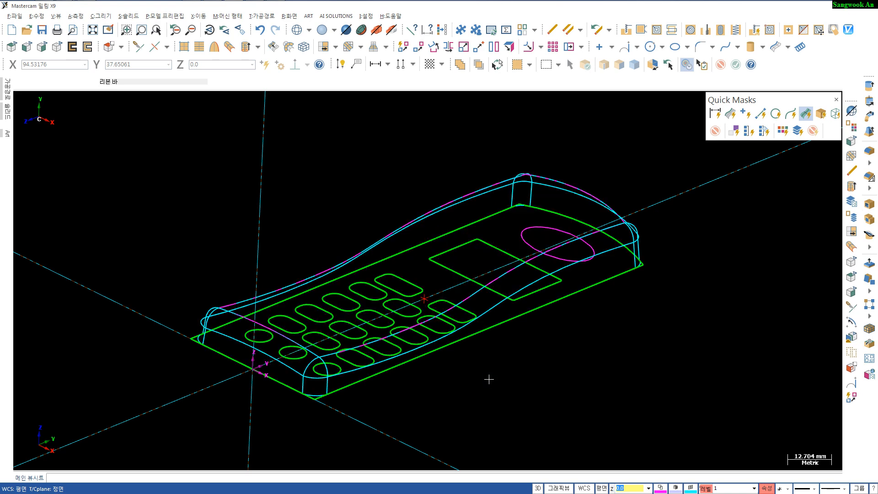
key(alt+1)
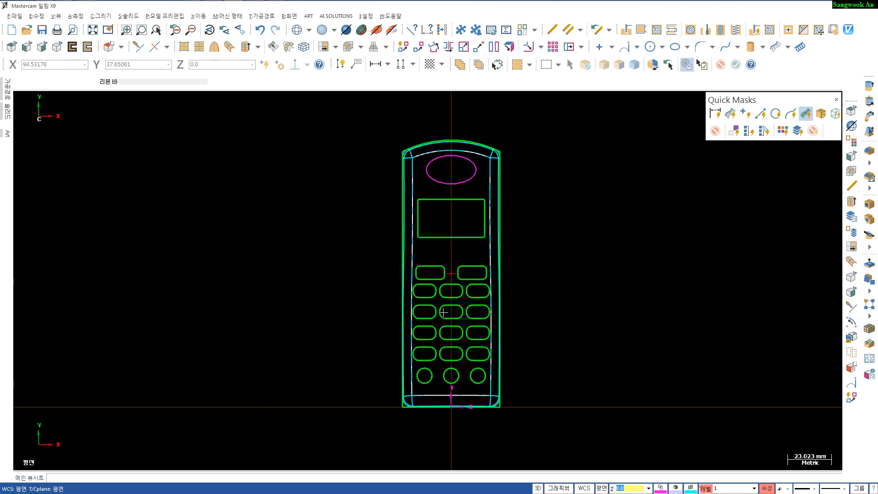
scroll(417, 301, up, 2)
scroll(417, 300, down, 1)
shift+middle_drag(383, 277, 375, 268)
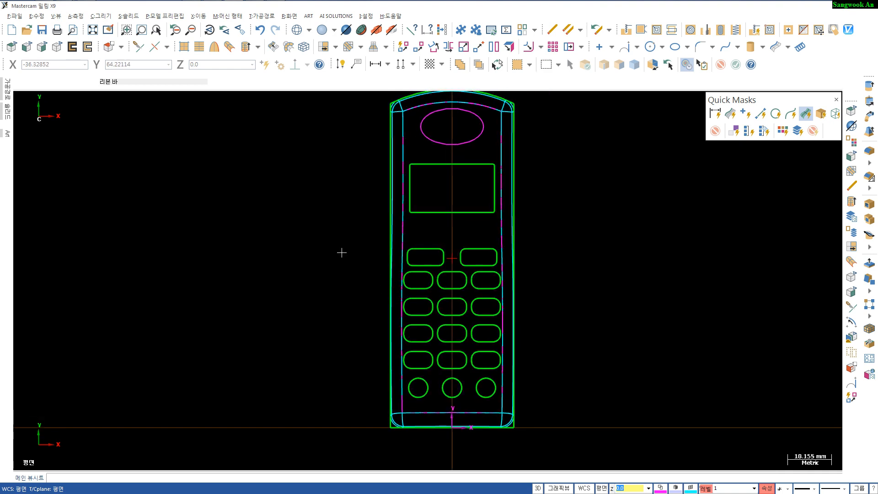
shift+middle_drag(340, 148, 341, 155)
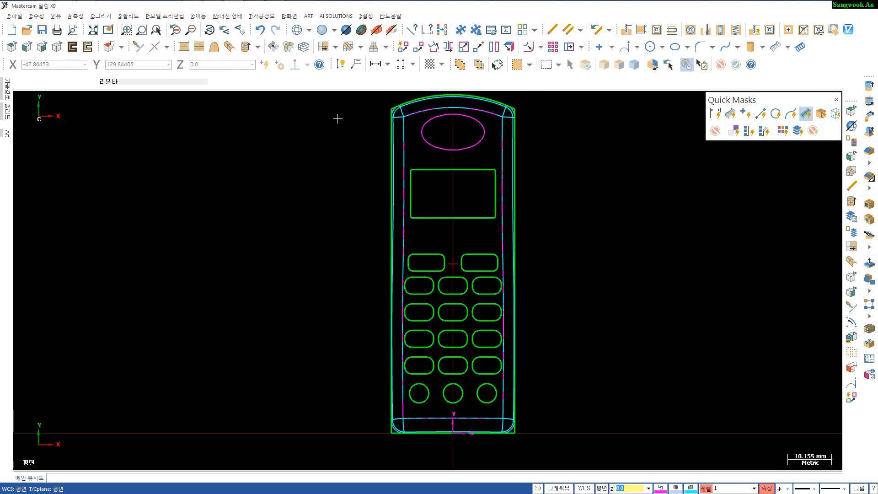
drag(377, 132, 602, 414)
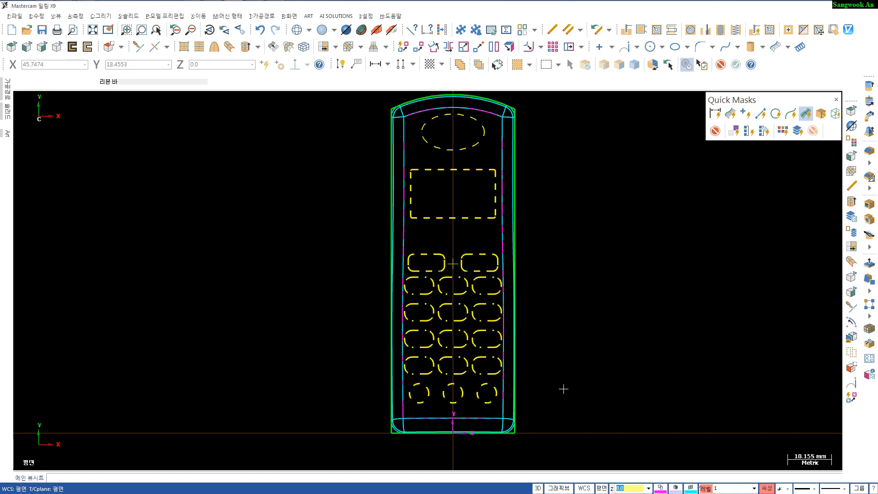
middle_drag(563, 391, 411, 328)
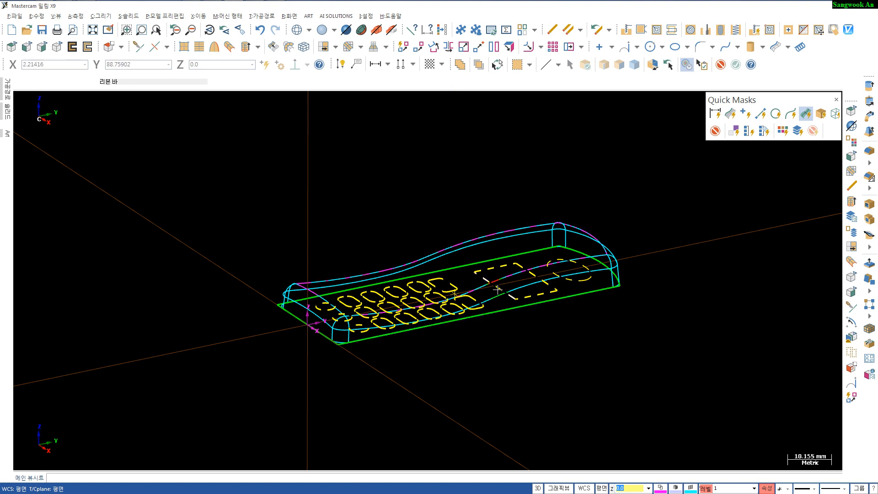
click(541, 46)
click(549, 80)
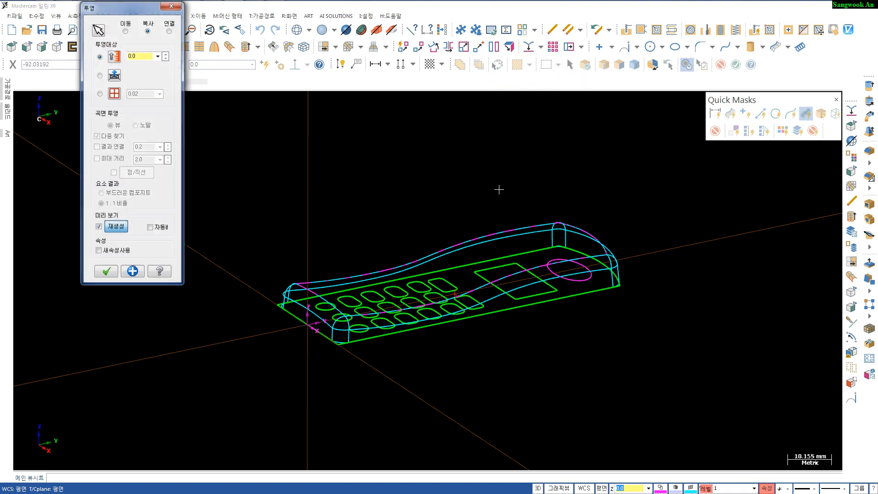
double_click(148, 55)
click(126, 30)
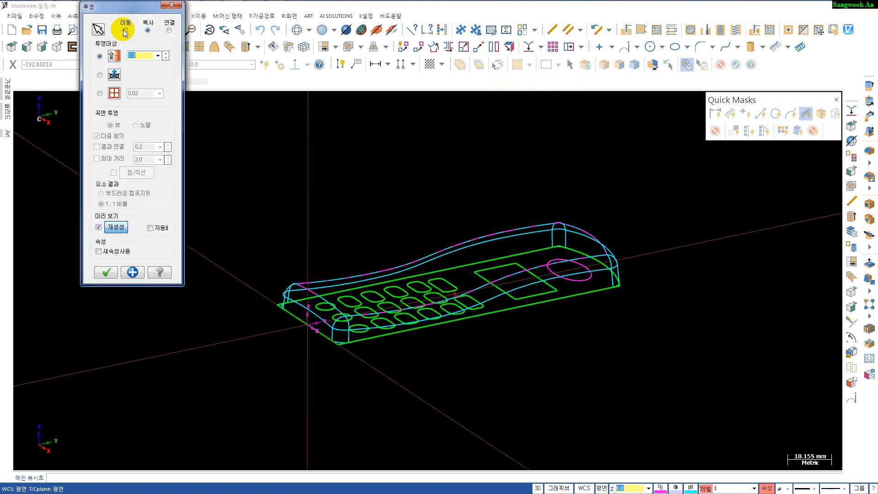
text(2)
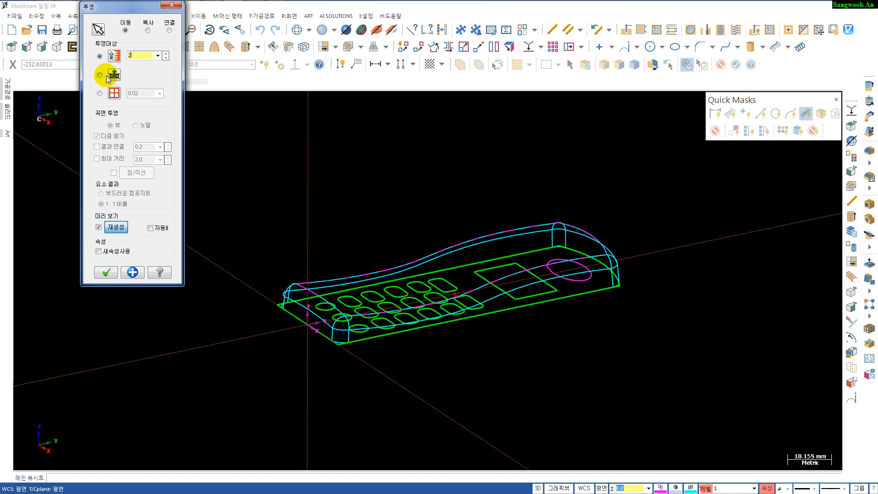
text(0)
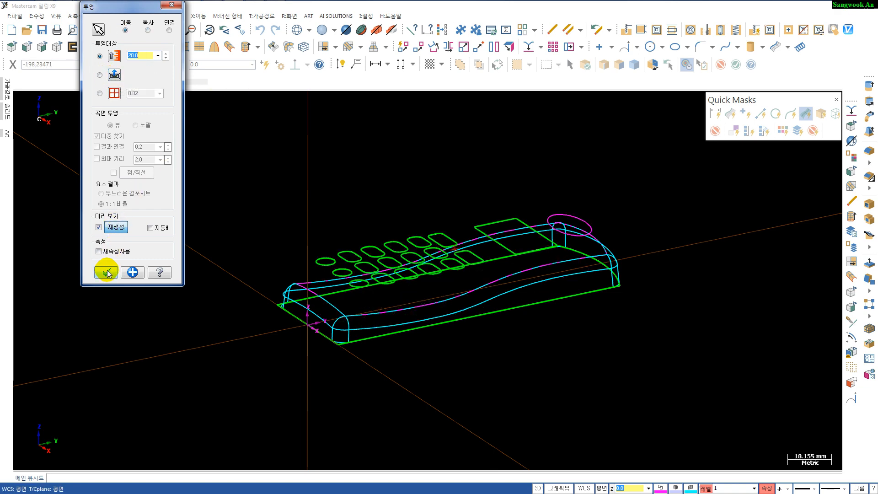
click(107, 273)
- Shade the model and orbit around to inspect the raised curves above the top surface
mouse_move(440, 336)
middle_down()
mouse_move(456, 363)
mouse_move(450, 336)
middle_up()
key(alt+s)
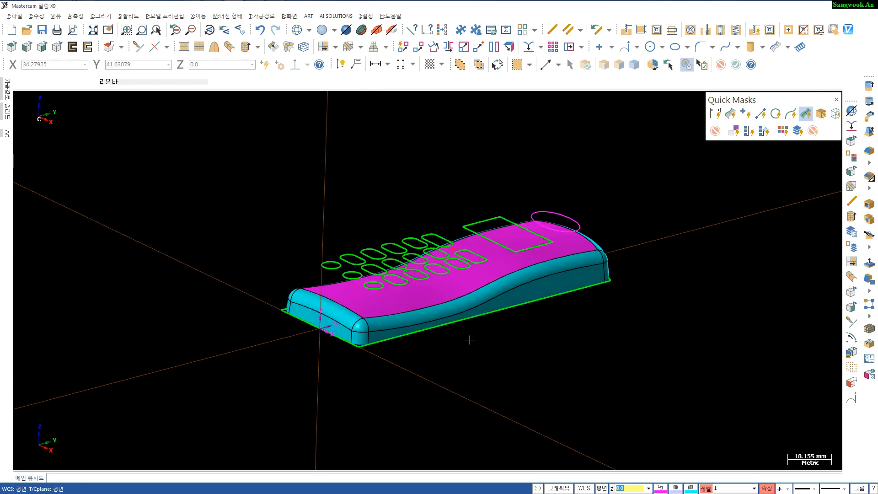
mouse_move(502, 359)
middle_down()
mouse_move(456, 354)
mouse_move(488, 355)
middle_up()
scroll(485, 351, down, 2)
scroll(488, 352, up, 3)
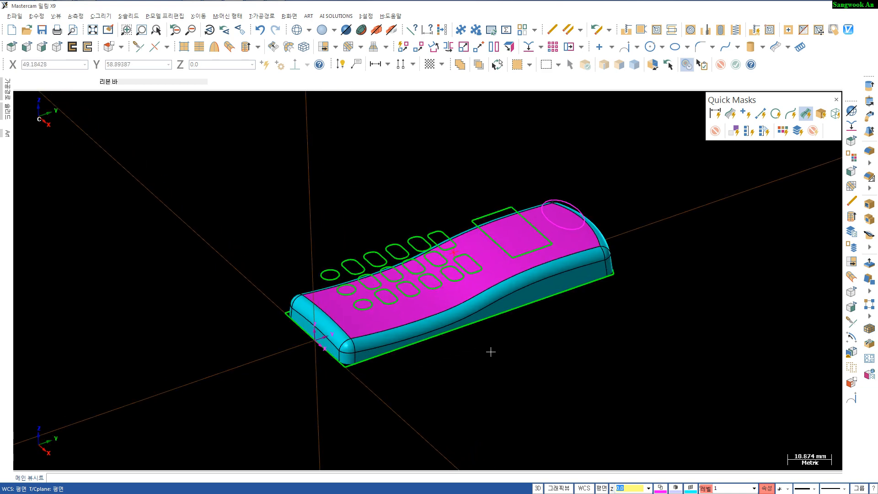
mouse_move(497, 349)
middle_down()
mouse_move(502, 334)
mouse_move(497, 349)
middle_up()
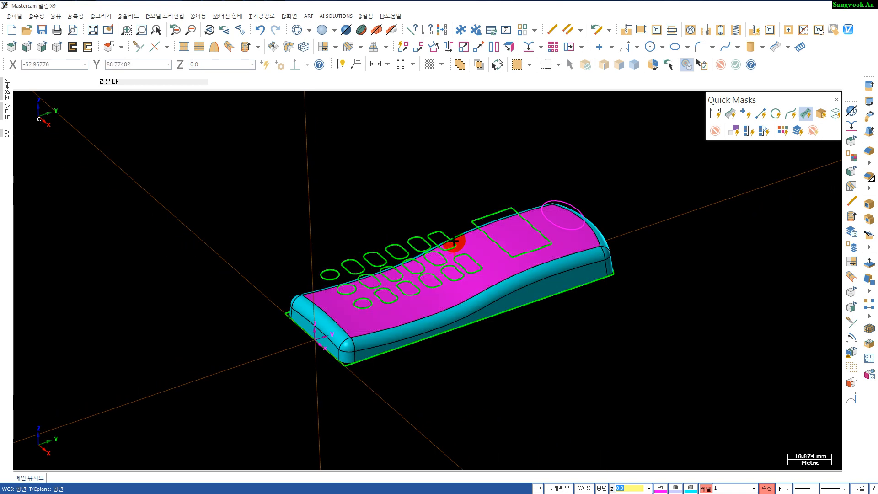
mouse_move(471, 282)
middle_down()
mouse_move(454, 276)
mouse_move(468, 263)
mouse_move(494, 271)
mouse_move(488, 258)
middle_up()
click(493, 261)
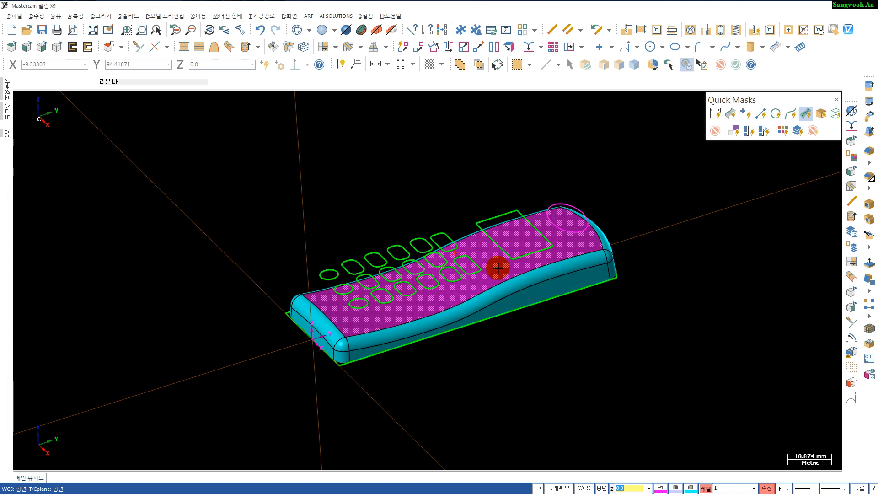
click(498, 268)
mouse_move(523, 326)
shift+middle_down()
mouse_move(506, 317)
mouse_move(503, 327)
mouse_move(486, 324)
shift+middle_up()
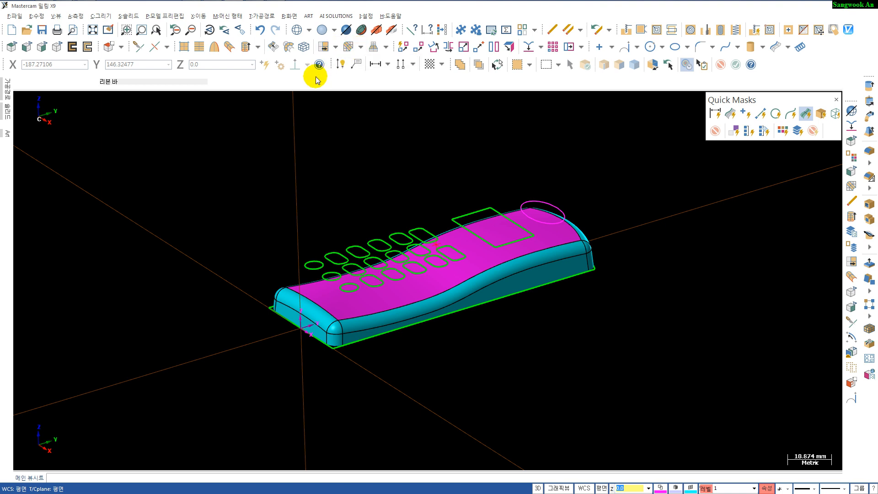
- Start trimming a surface to curves and pick the magenta top surface as the surface to trim
click(335, 47)
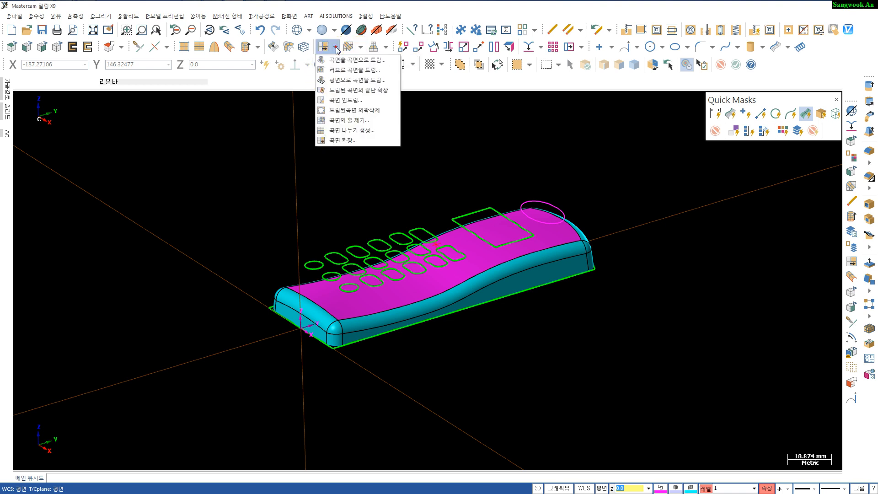
click(340, 69)
scroll(360, 211, down, 1)
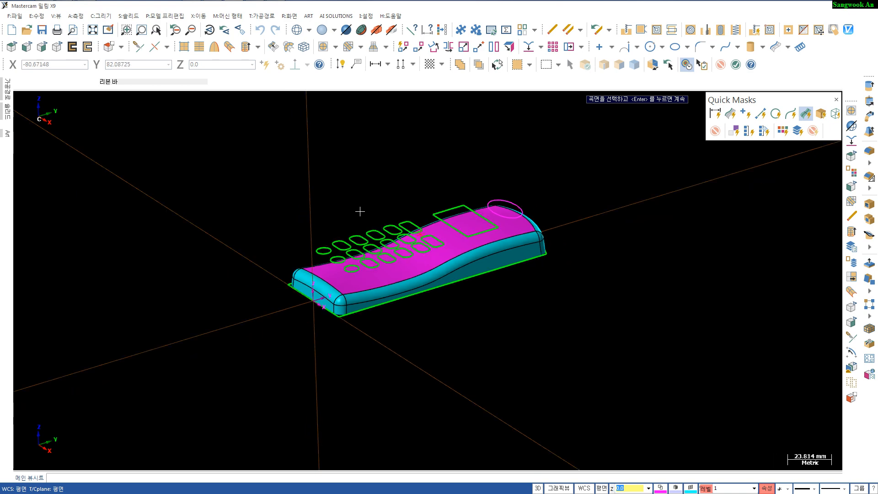
scroll(360, 211, up, 3)
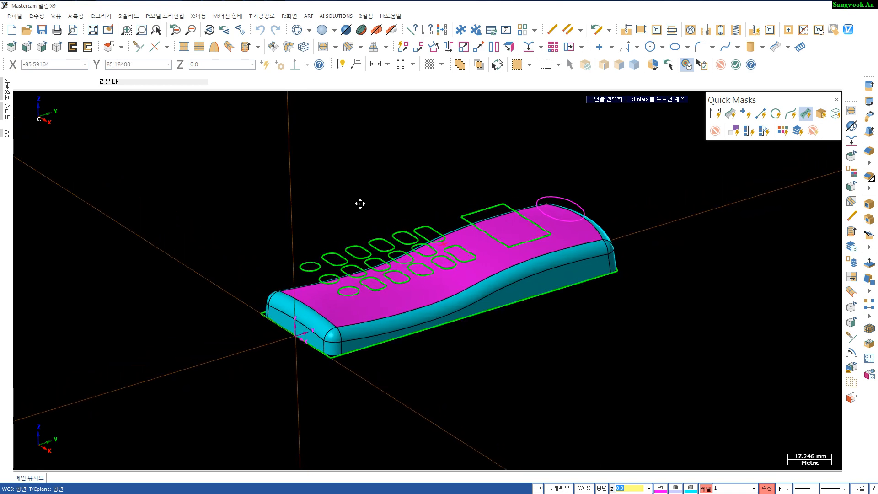
middle_drag(360, 204, 377, 167)
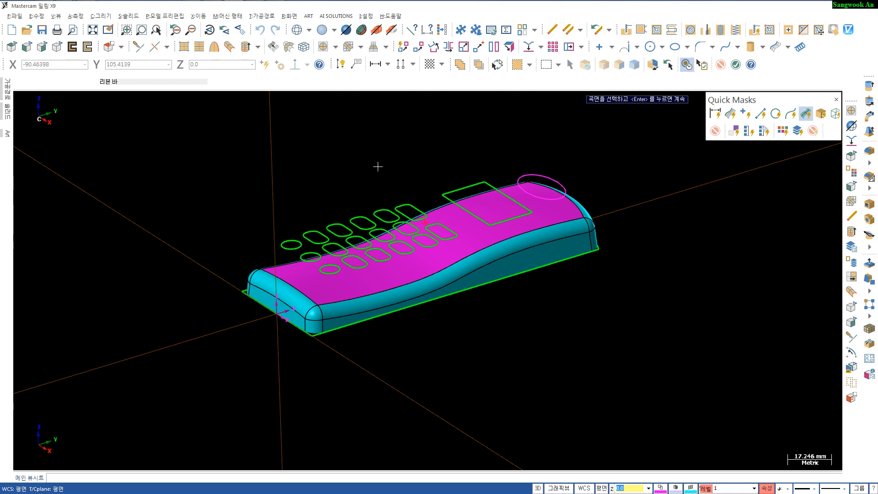
key(alt+1)
scroll(364, 187, down, 1)
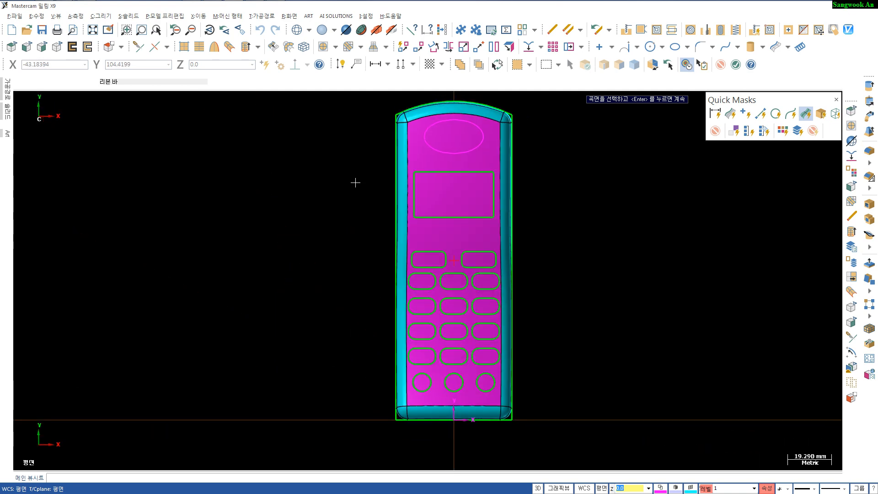
click(466, 161)
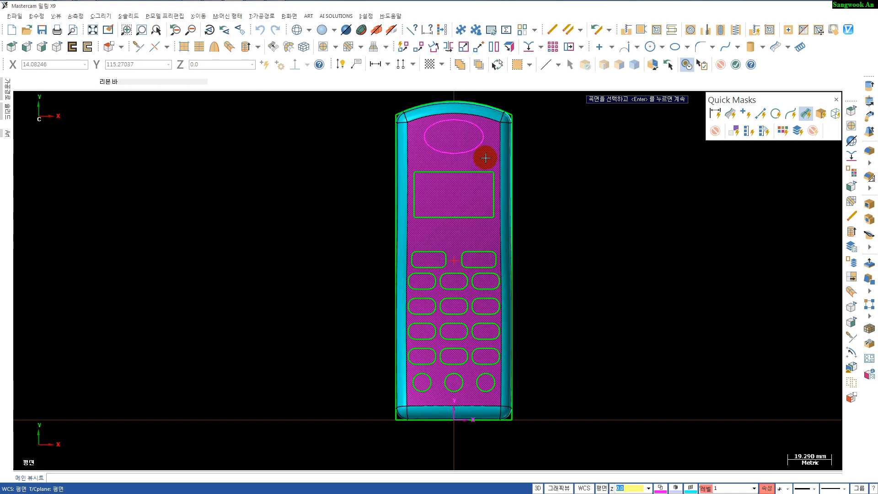
click(486, 158)
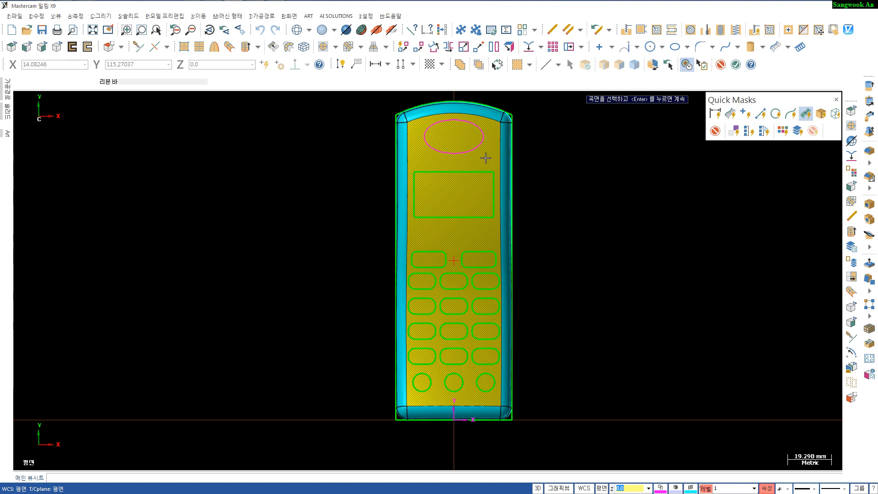
key(Return)
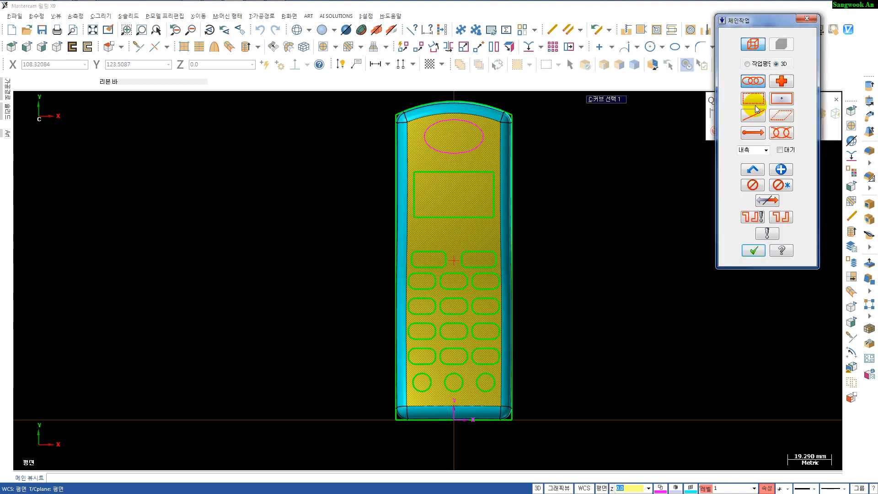
- Window-chain all the raised keypad, screen and speaker curves as the trimming boundaries
click(754, 100)
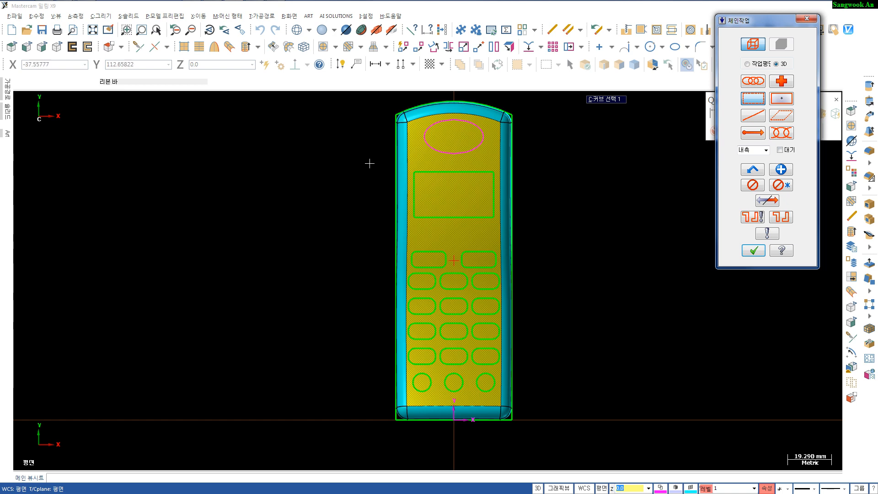
mouse_move(369, 163)
mouse_down()
mouse_move(454, 229)
mouse_move(546, 373)
mouse_move(505, 404)
mouse_move(551, 400)
mouse_up()
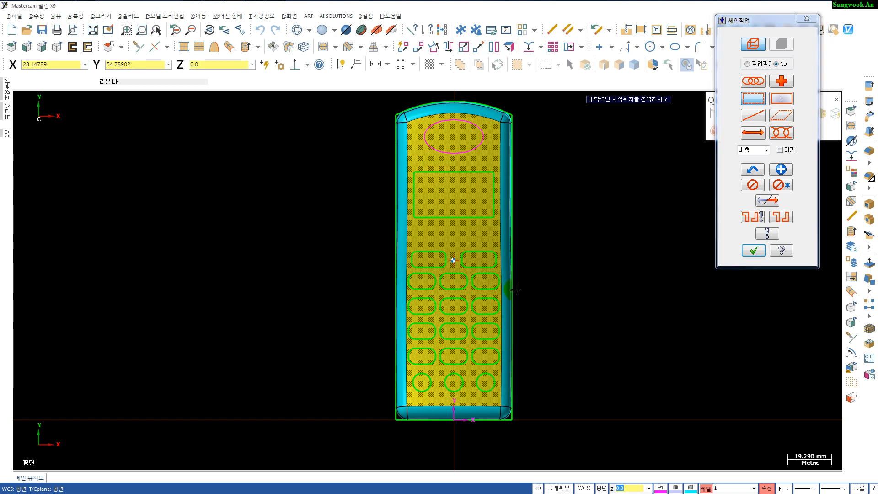
click(487, 166)
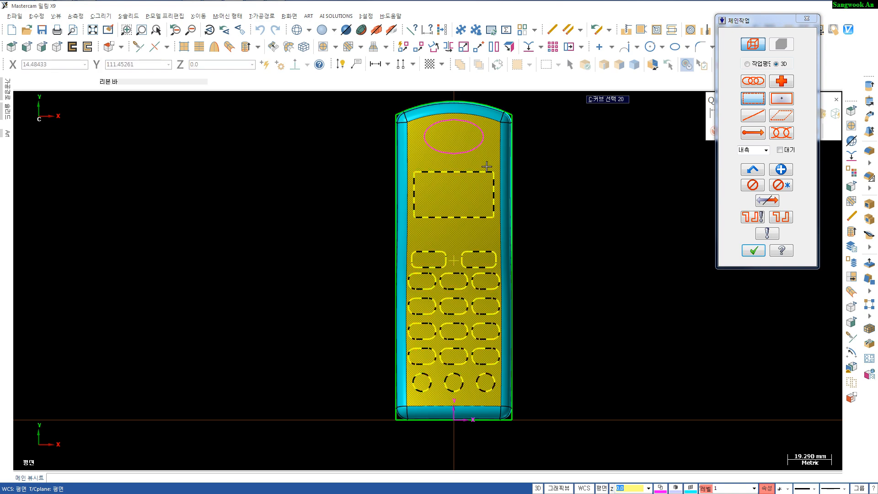
key(Return)
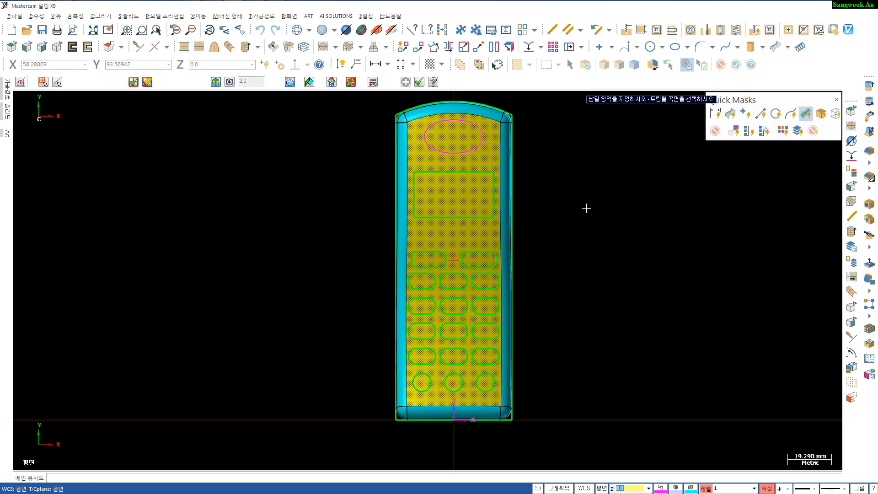
- Try to trim the top surface by picking it and the area to keep, then dismiss the warning
click(489, 138)
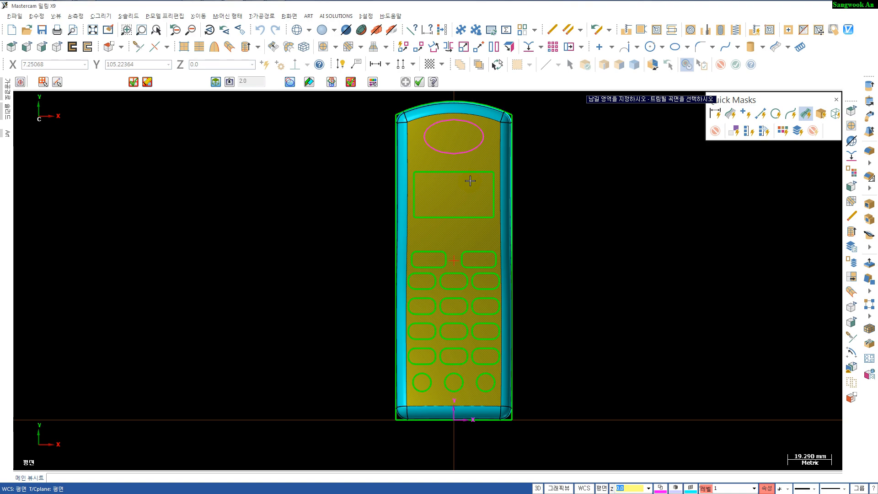
click(488, 154)
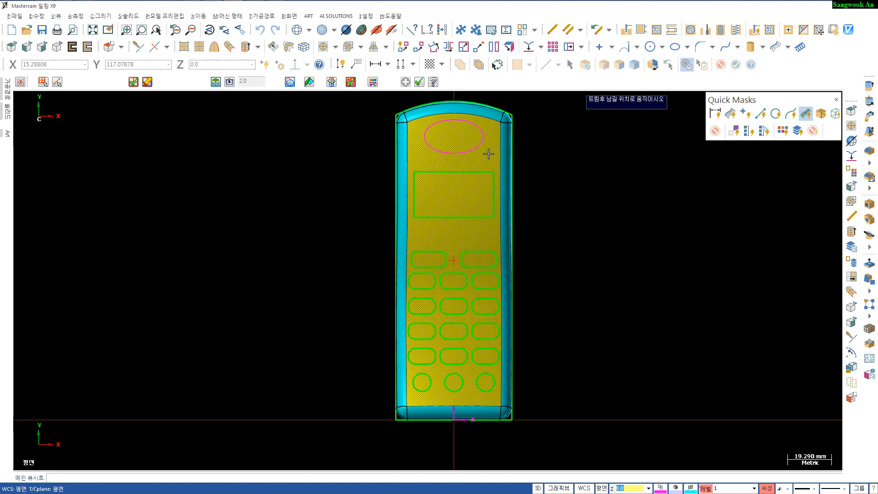
click(487, 152)
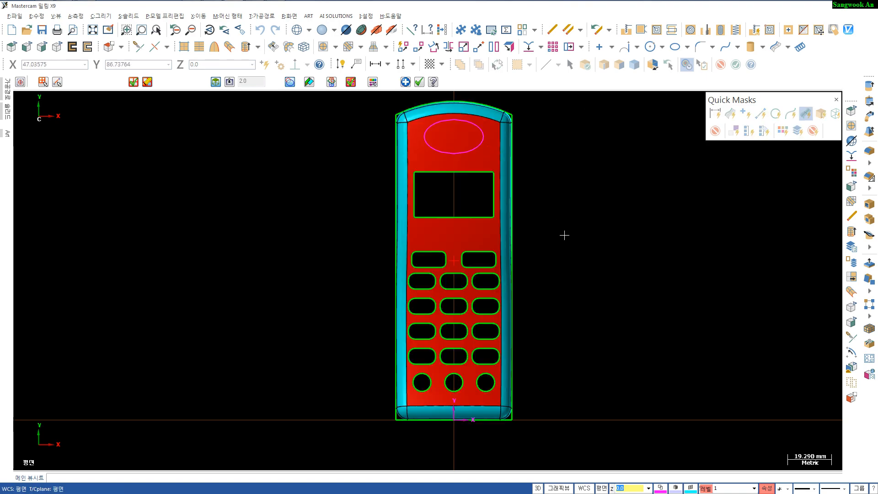
middle_drag(564, 235, 421, 203)
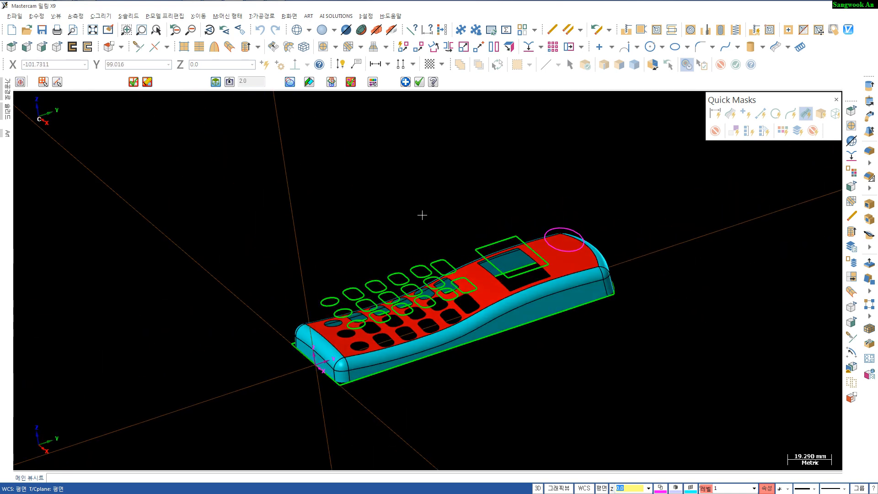
key(alt+1)
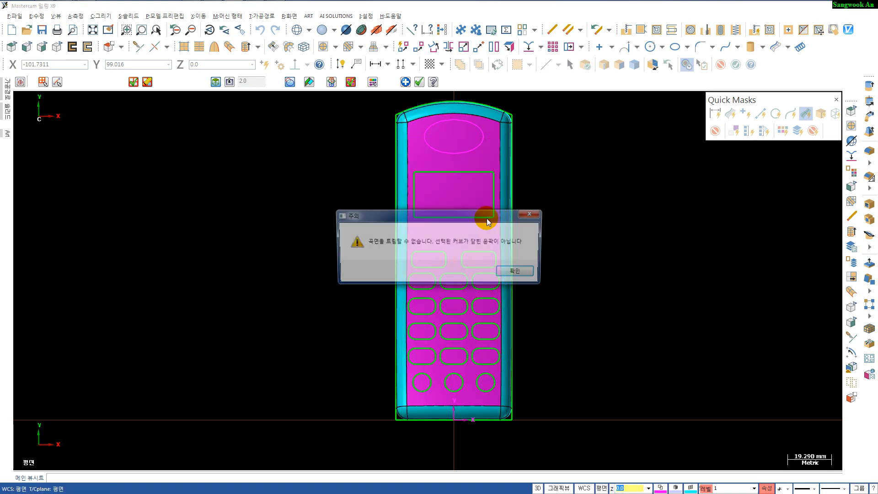
click(507, 269)
middle_drag(530, 295, 413, 249)
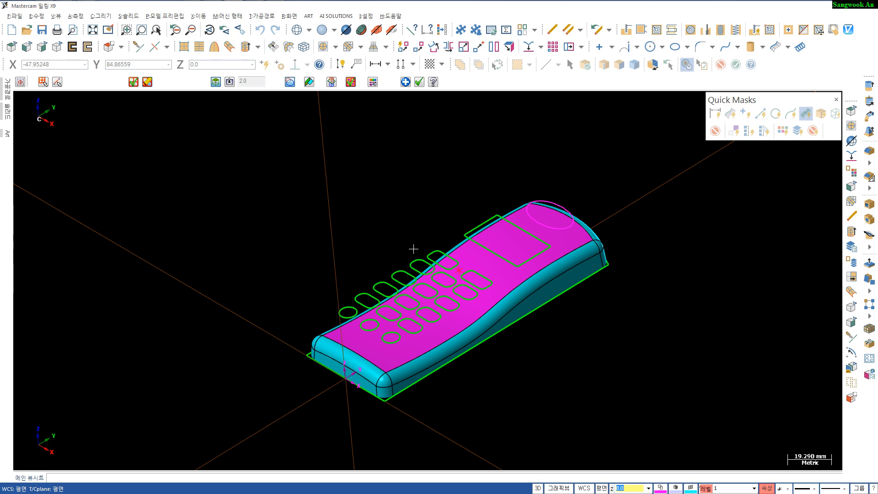
key(alt+1)
click(851, 125)
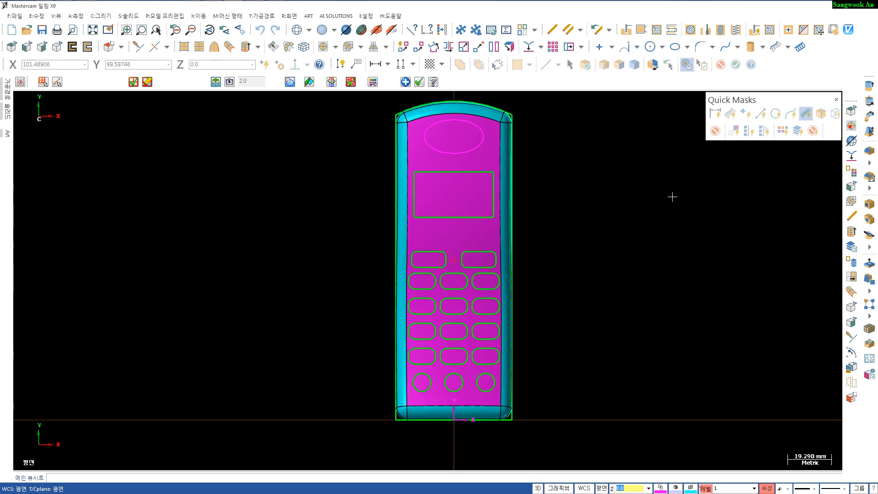
- Trim the top surface to the window-chained screen and keypad curves, keeping the surface around the openings
key(Escape)
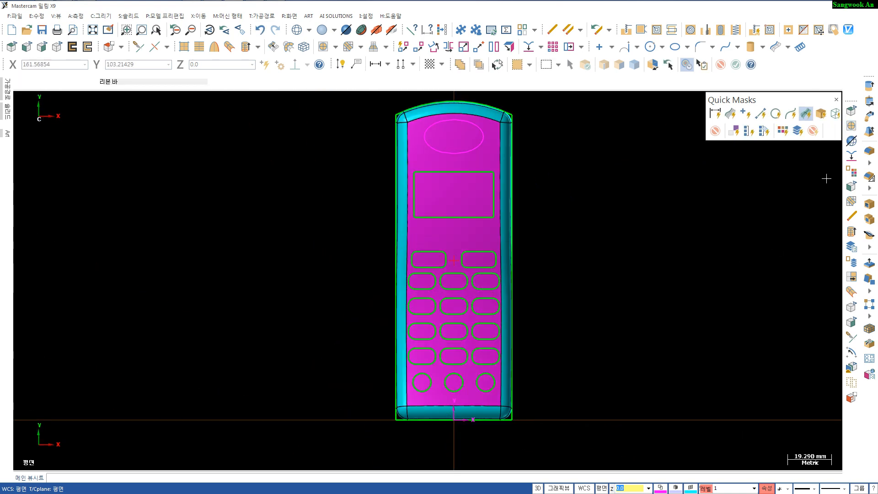
click(851, 126)
click(496, 199)
click(485, 160)
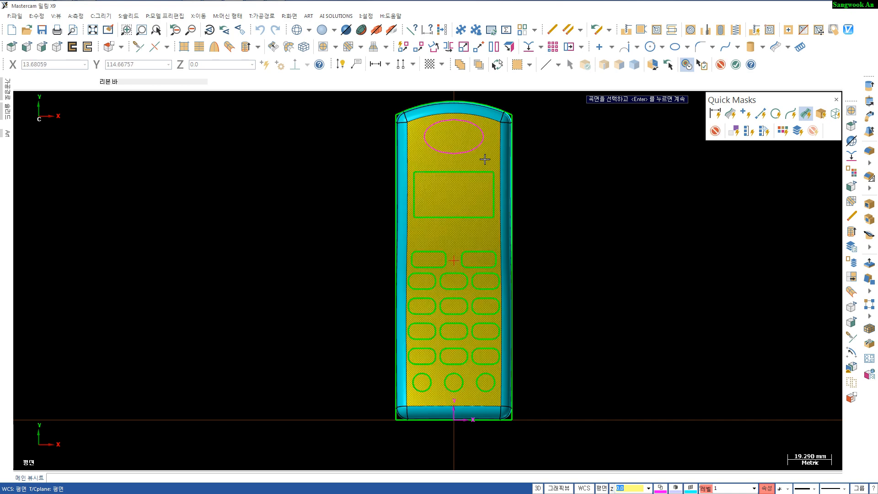
key(Return)
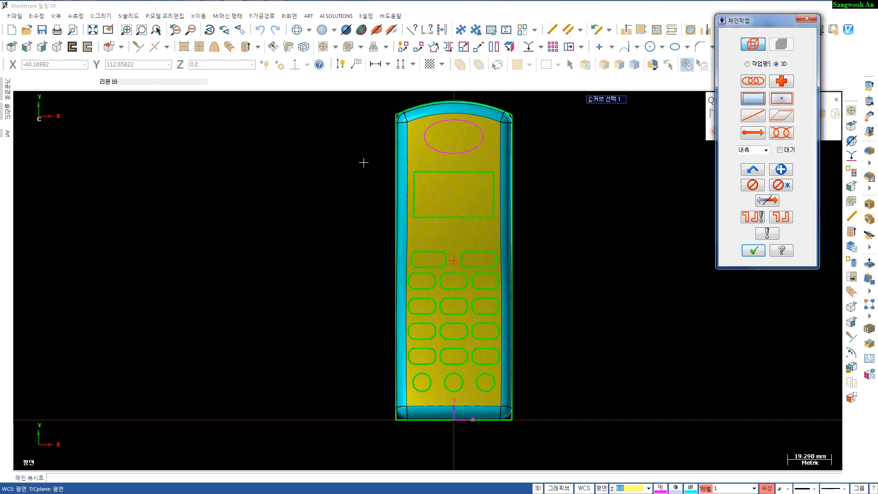
drag(364, 163, 552, 400)
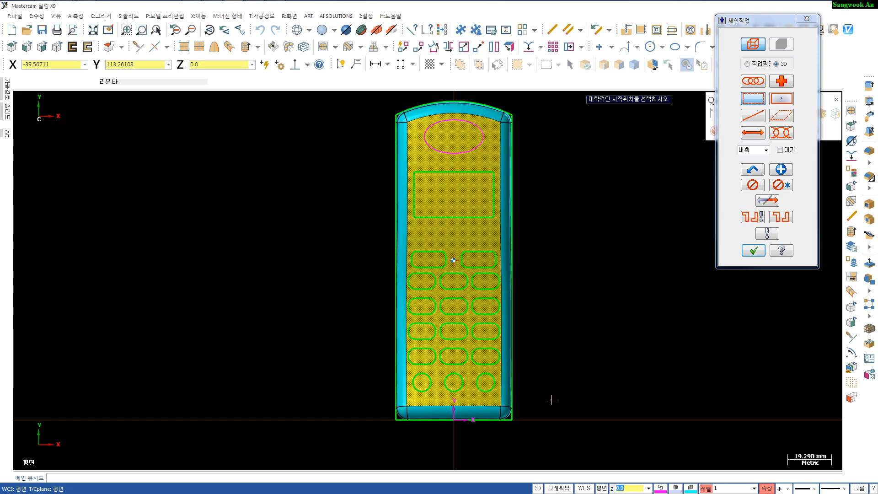
click(471, 175)
key(Return)
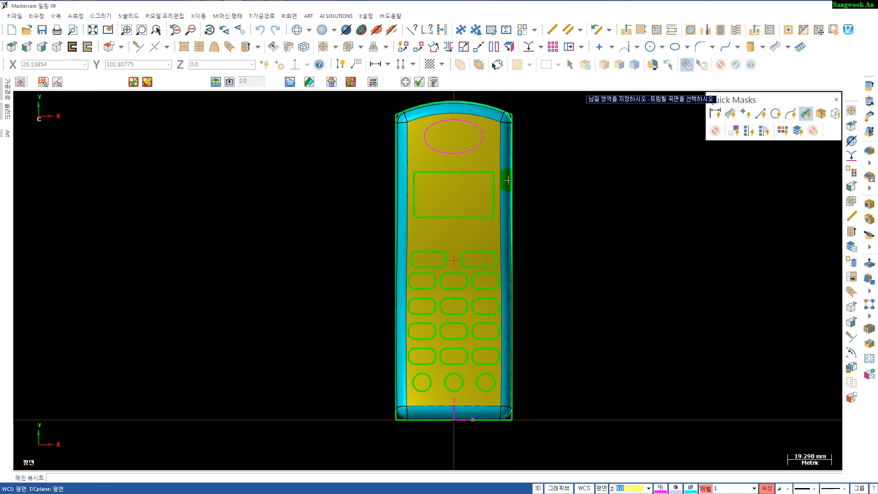
click(490, 152)
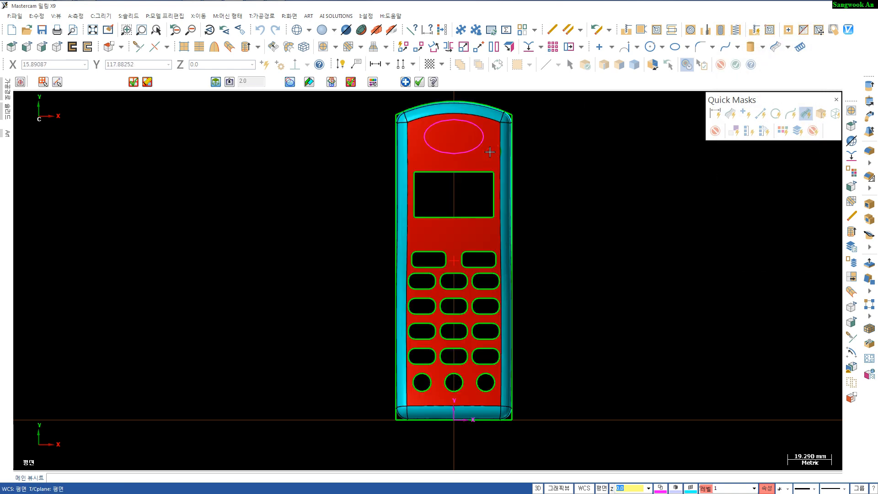
- Leave the trim command and move all the window-selected trimming curves to level 30
middle_drag(584, 223, 514, 255)
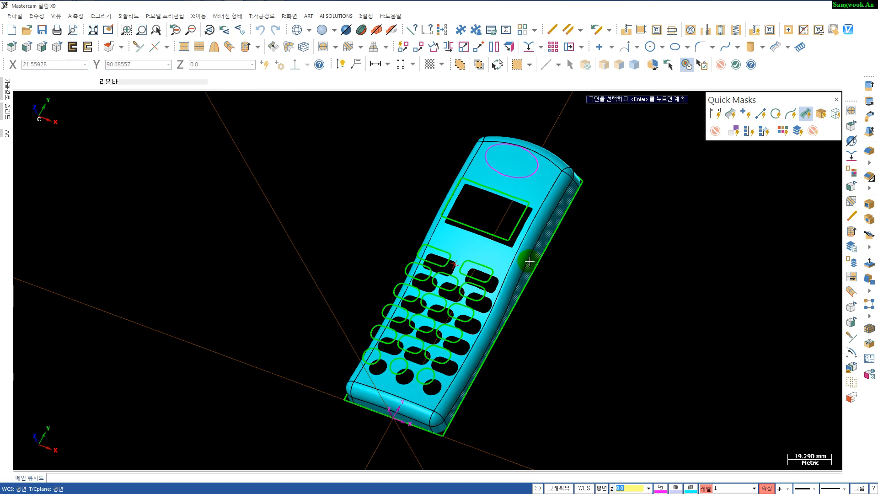
key(alt+1)
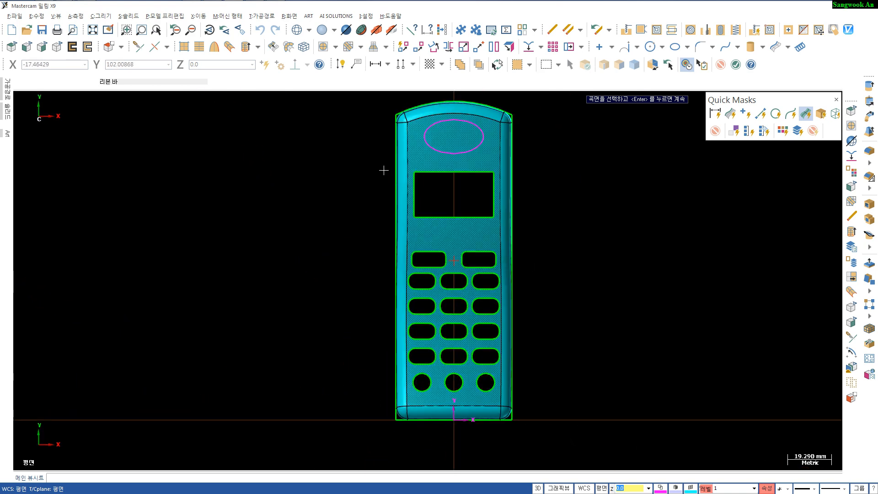
drag(365, 157, 566, 403)
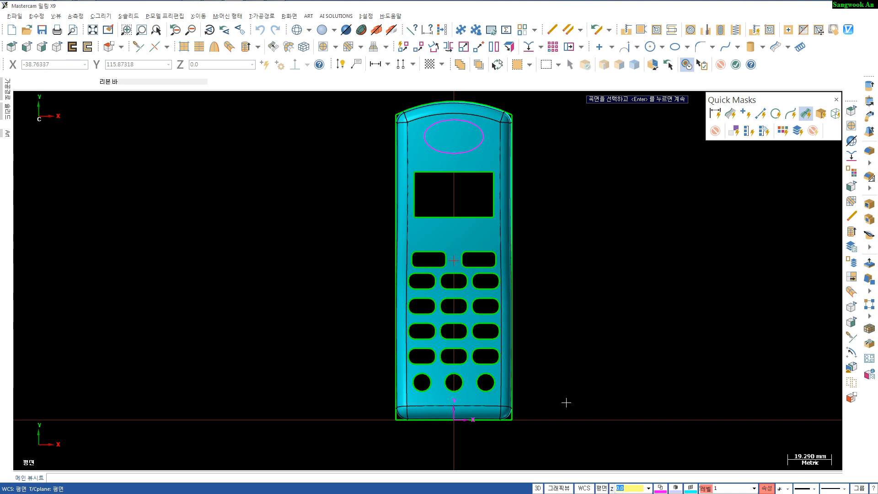
key(Return)
key(Return)
click(435, 241)
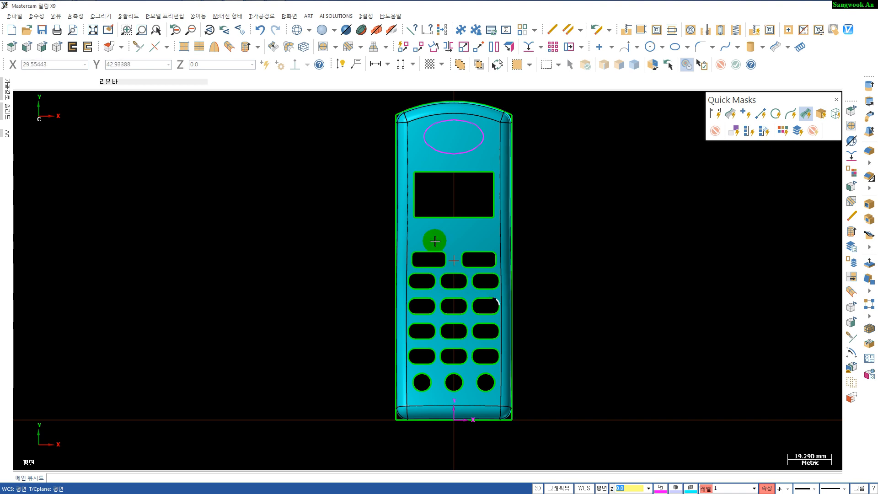
drag(363, 163, 557, 396)
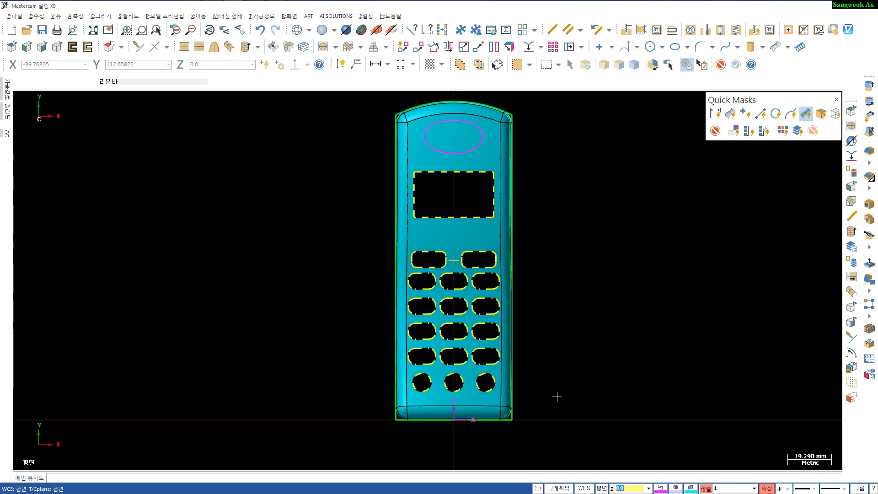
right_click(715, 490)
double_click(707, 415)
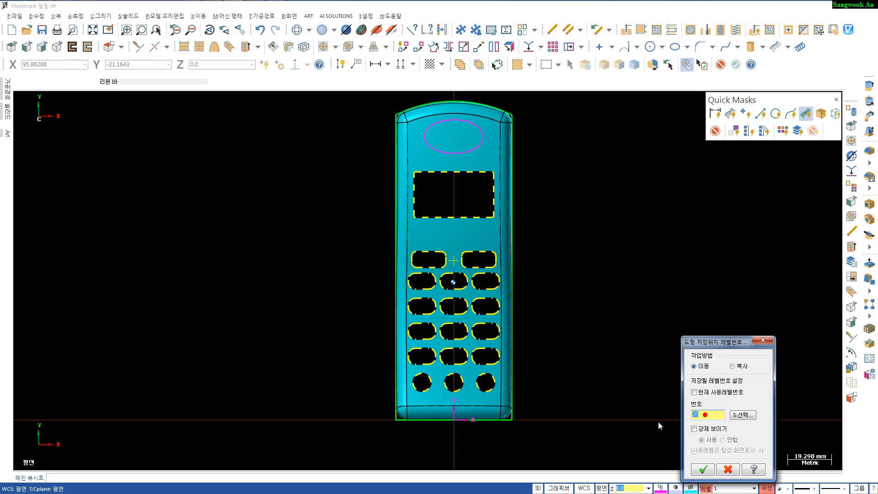
key(Return)
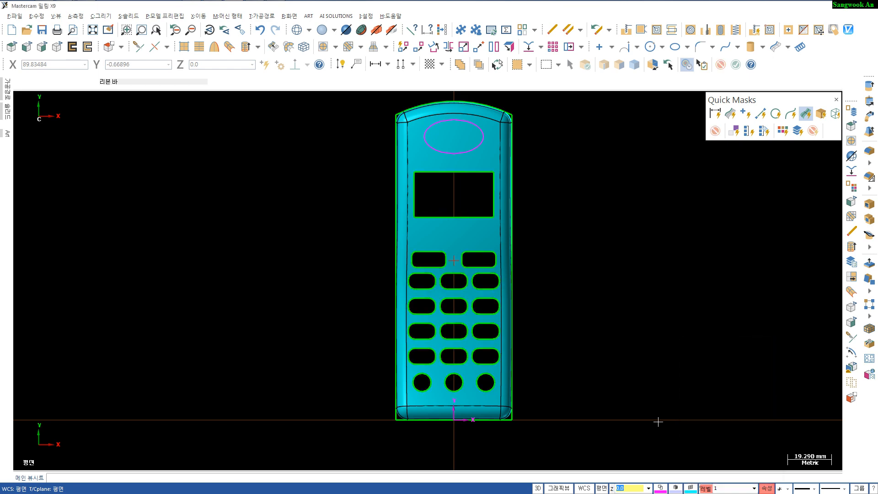
- Name level 30 "cutting curves" and hide it in the level manager
click(706, 488)
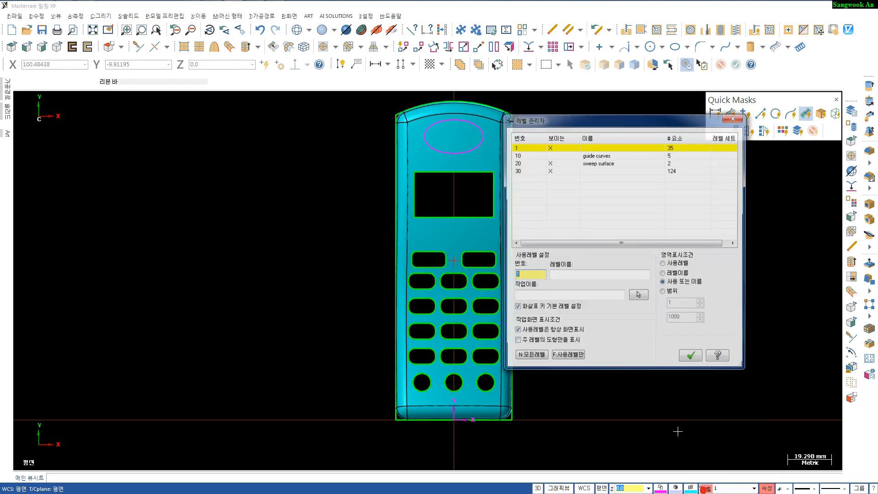
double_click(591, 171)
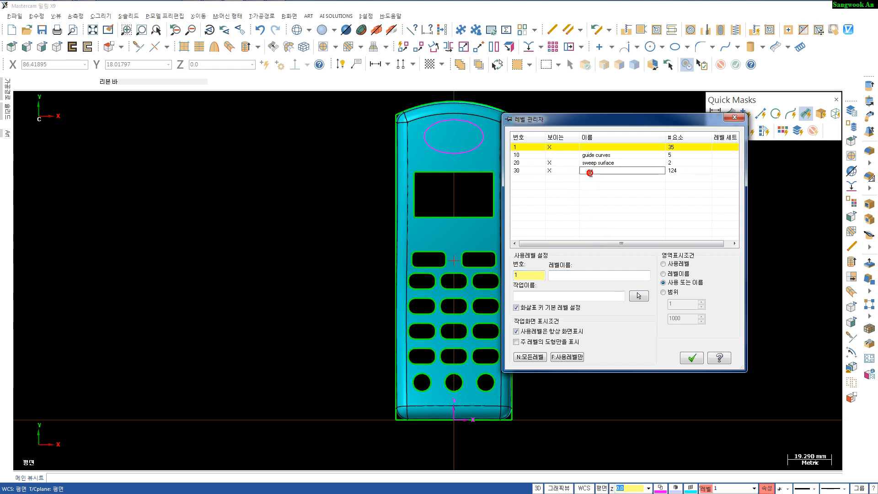
text(cutting curves)
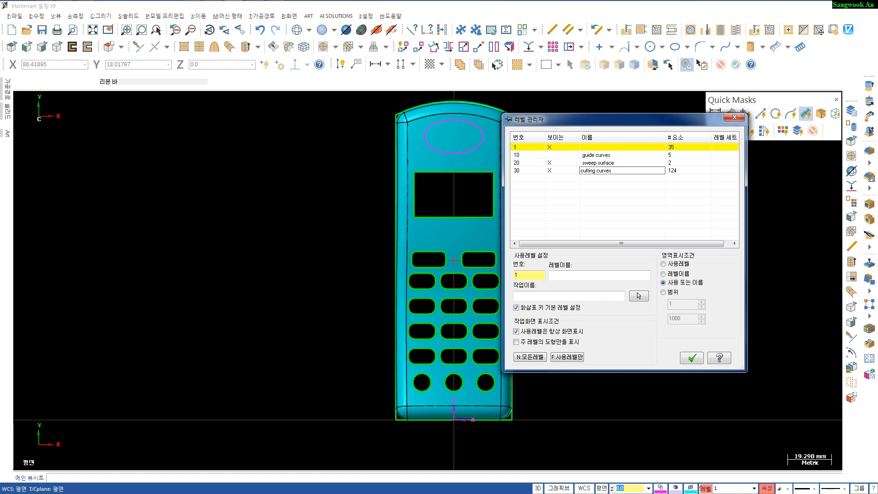
click(550, 171)
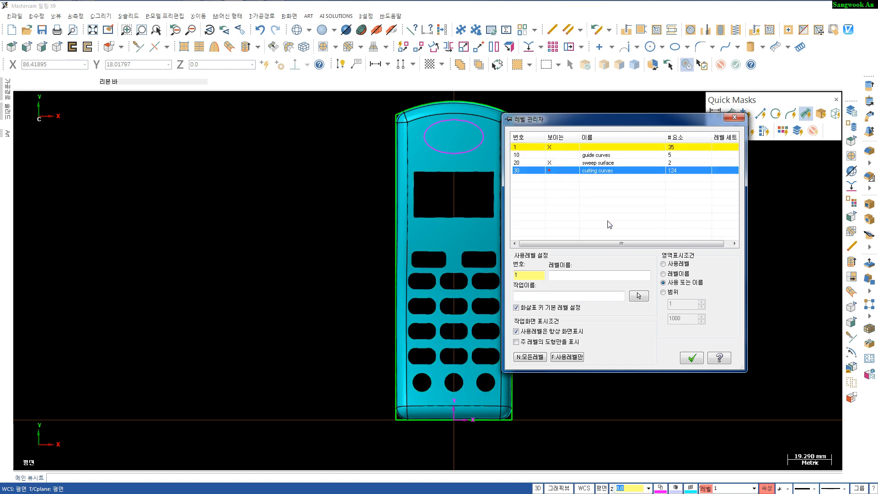
click(691, 357)
- Orbit and zoom around the model to inspect the trimmed top surface and the speaker ellipse
middle_drag(547, 354, 463, 374)
scroll(492, 328, up, 8)
scroll(498, 341, down, 2)
scroll(480, 352, down, 1)
scroll(463, 374, down, 1)
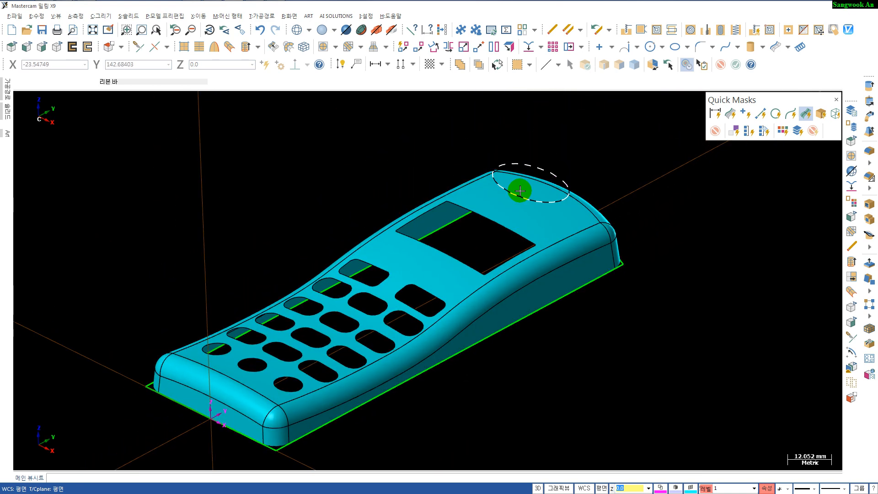
scroll(529, 235, down, 1)
scroll(553, 273, up, 1)
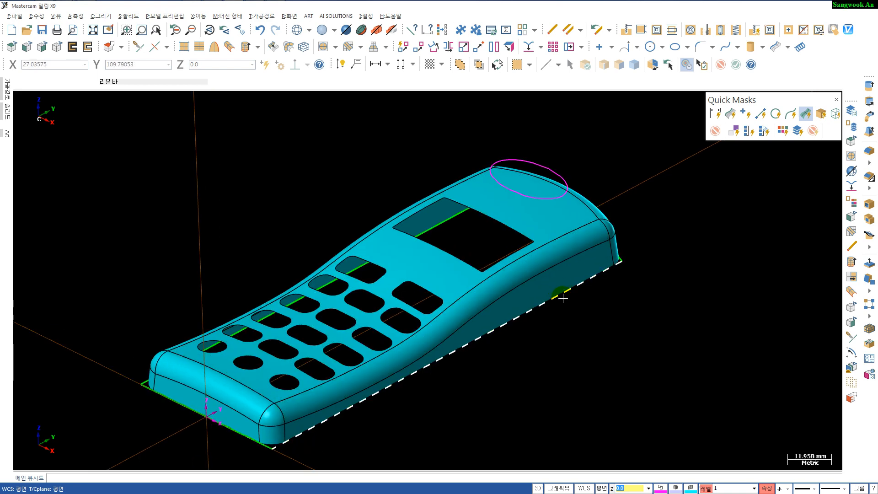
scroll(557, 347, down, 1)
middle_drag(556, 348, 514, 348)
scroll(514, 347, up, 1)
click(559, 233)
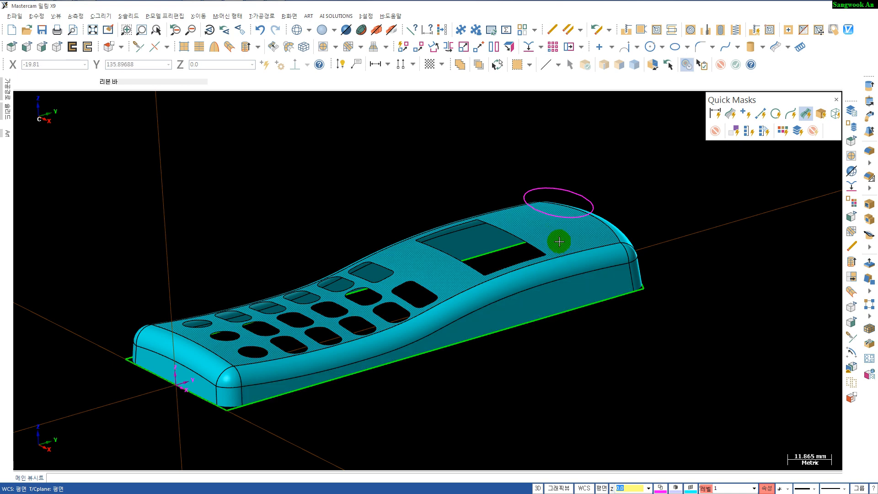
- Project the speaker ellipse onto the top surface with a 0.02 tolerance
click(527, 47)
click(562, 213)
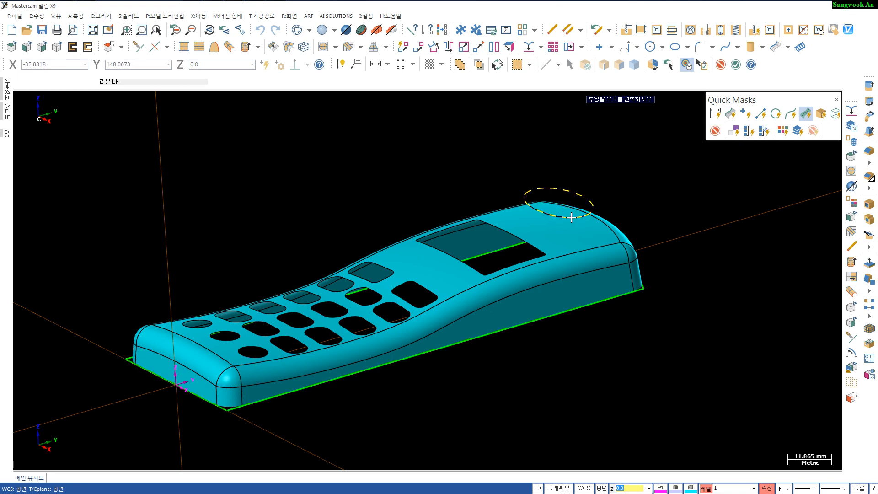
click(569, 216)
key(Return)
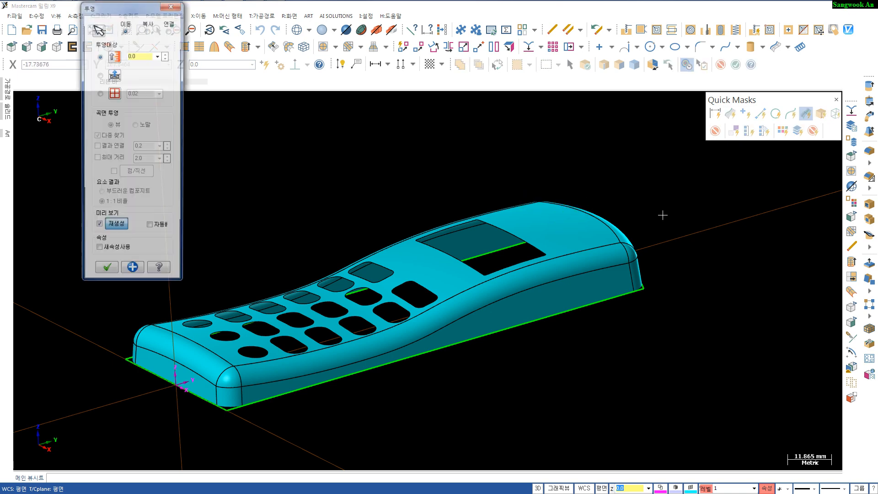
click(100, 93)
click(563, 218)
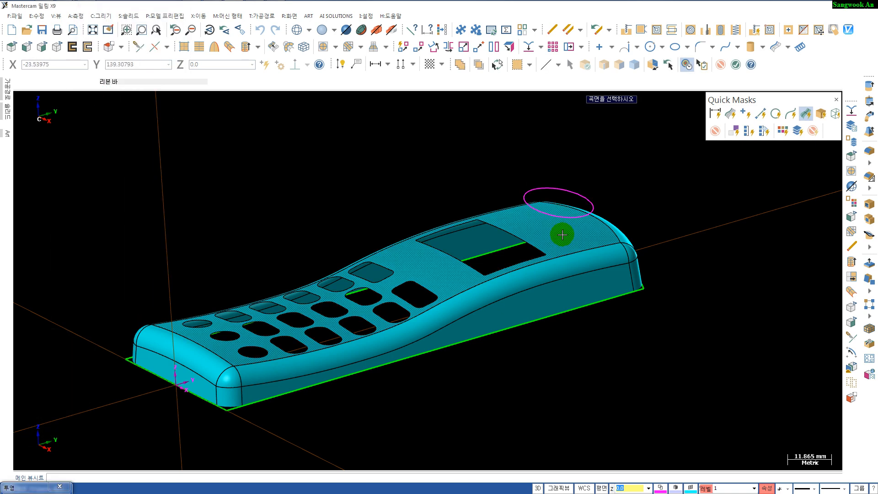
click(563, 235)
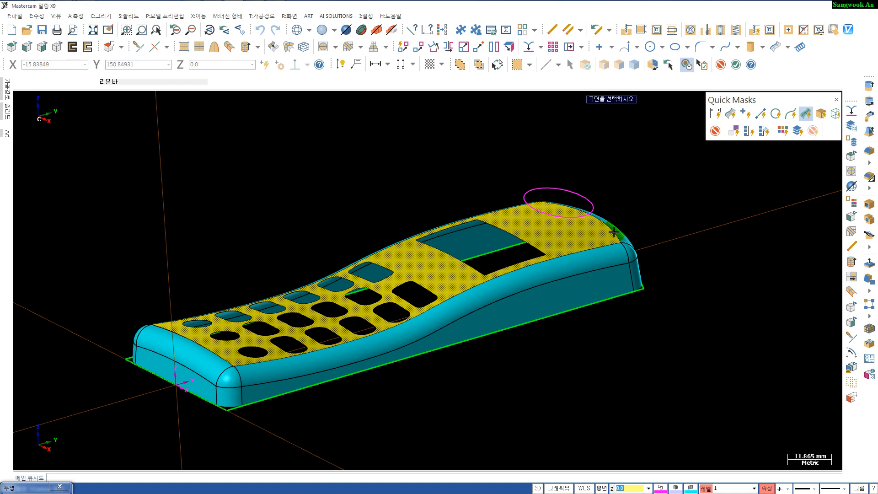
key(Return)
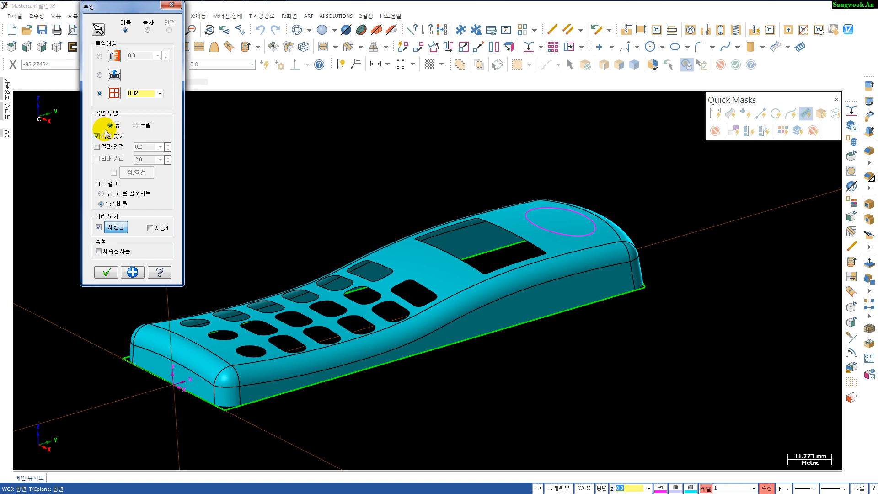
click(106, 272)
- Trim the top surface to the projected speaker ellipse, keeping the surface around it
mouse_move(613, 367)
middle_down()
mouse_move(531, 315)
mouse_move(529, 356)
mouse_move(580, 347)
mouse_move(596, 380)
mouse_move(598, 363)
middle_up()
scroll(790, 198, up, 1)
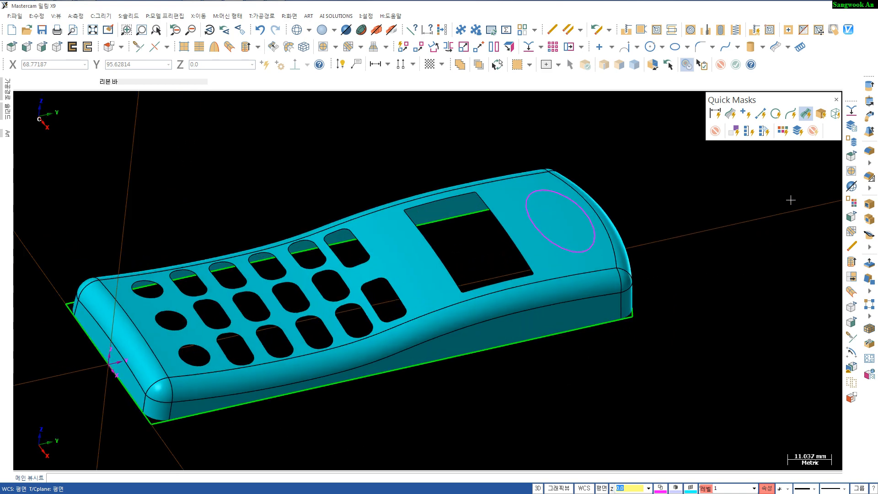
scroll(791, 198, down, 1)
click(852, 172)
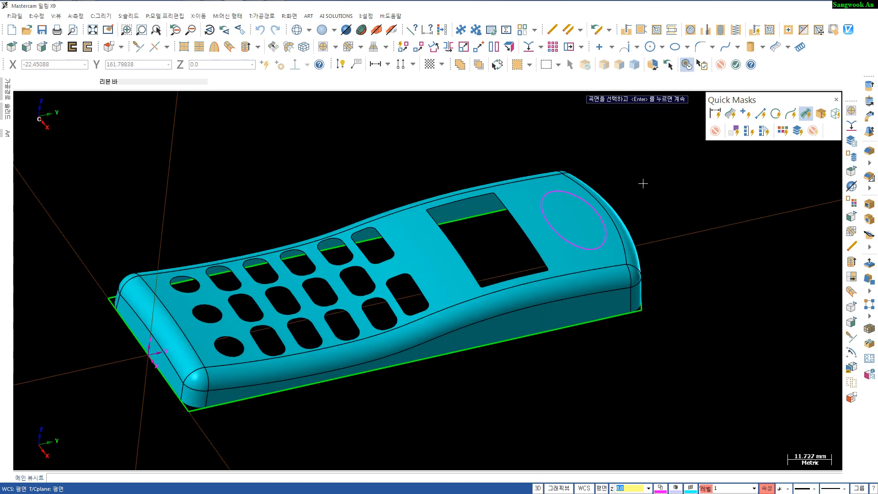
click(567, 205)
click(529, 196)
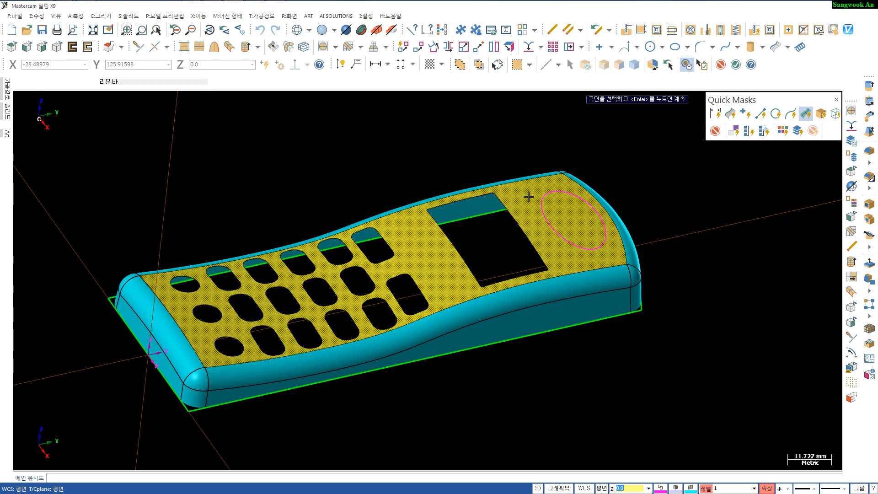
key(Return)
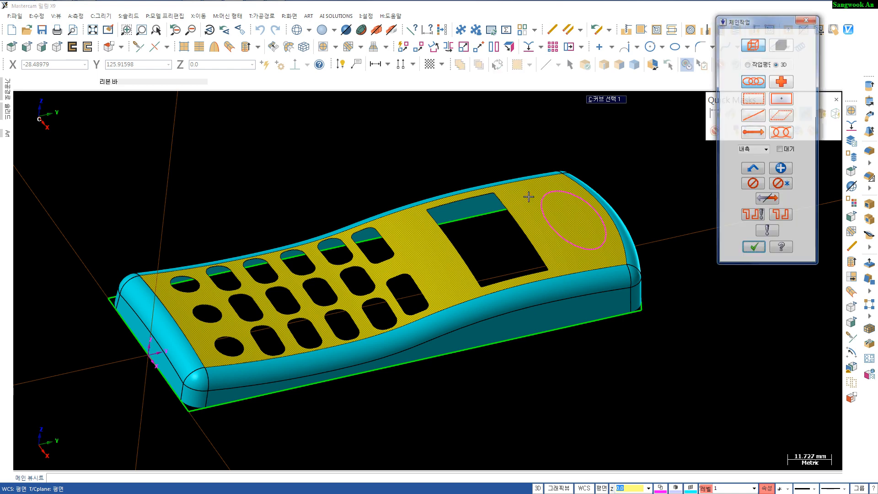
click(566, 192)
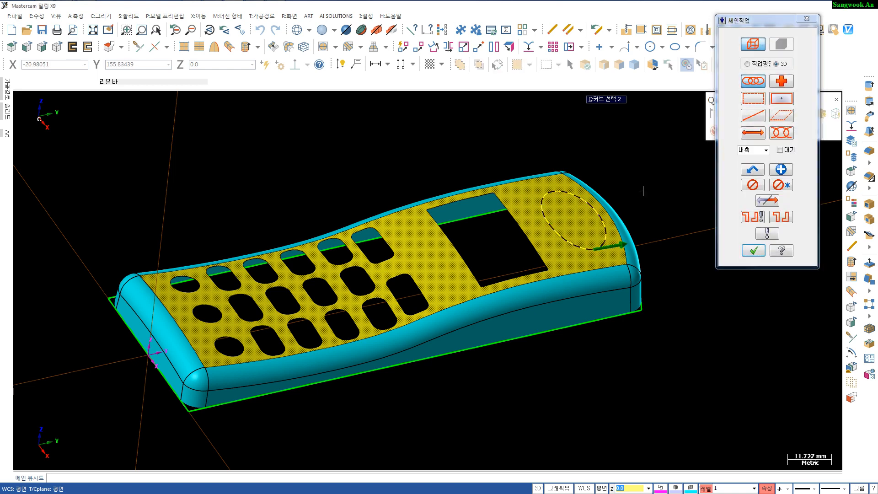
key(Return)
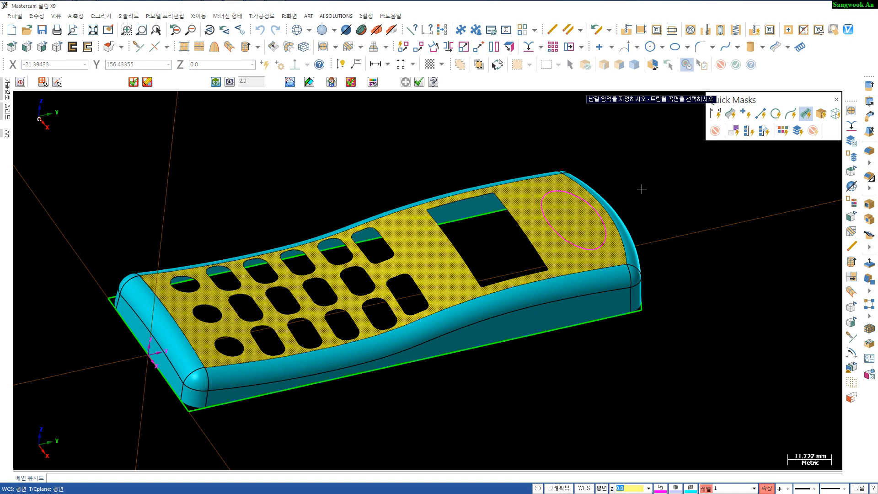
click(527, 180)
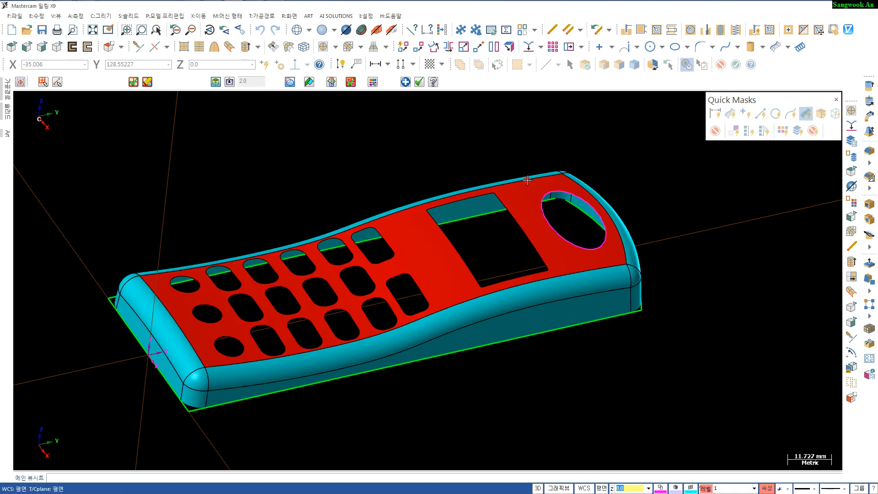
key(Return)
- Hide all geometry except the projected speaker ellipse so it can be worked on alone
middle_drag(611, 336, 545, 353)
scroll(575, 355, up, 1)
key(Escape)
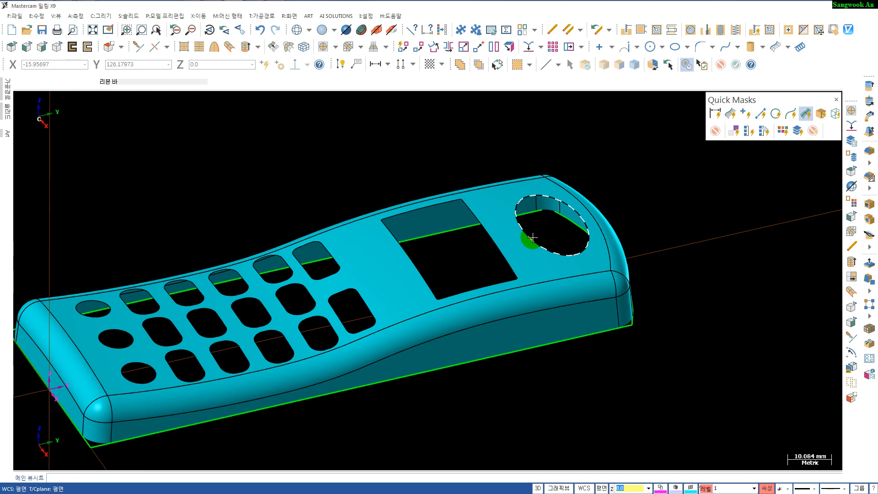
click(531, 238)
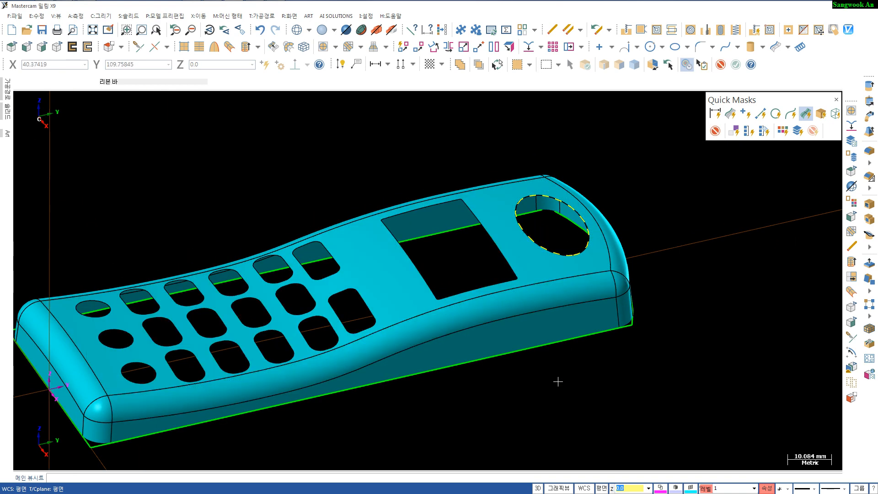
key(alt+e)
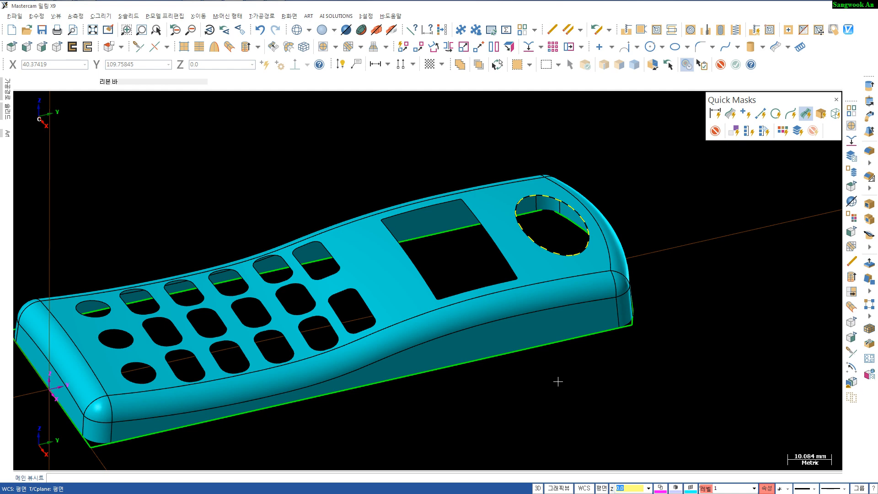
mouse_move(557, 381)
middle_down()
mouse_move(563, 349)
mouse_move(541, 345)
mouse_move(572, 322)
mouse_move(567, 345)
mouse_move(565, 300)
middle_up()
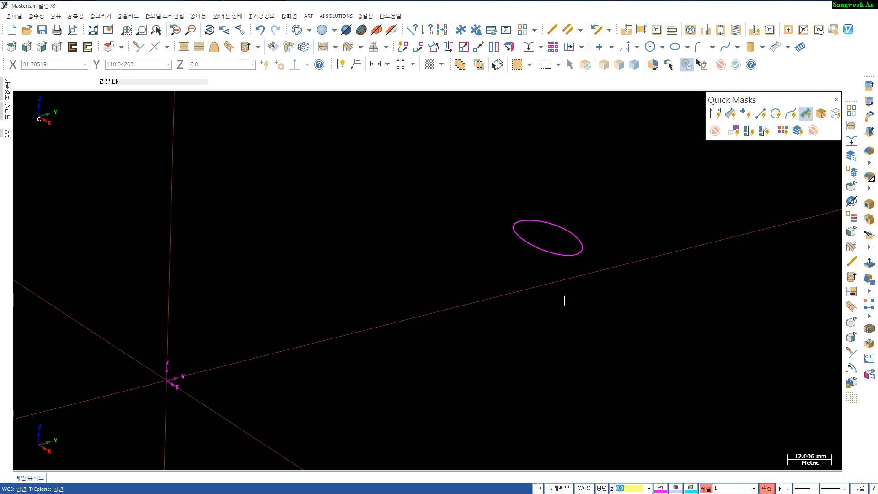
click(604, 276)
click(833, 489)
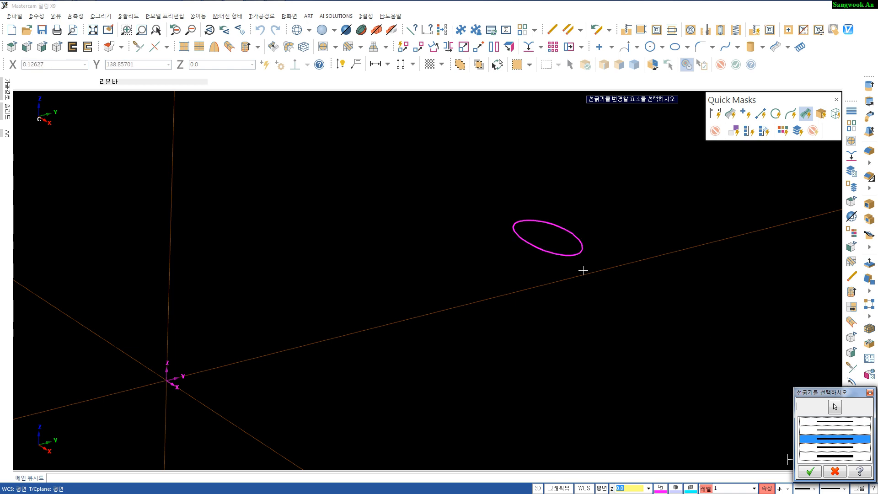
click(812, 471)
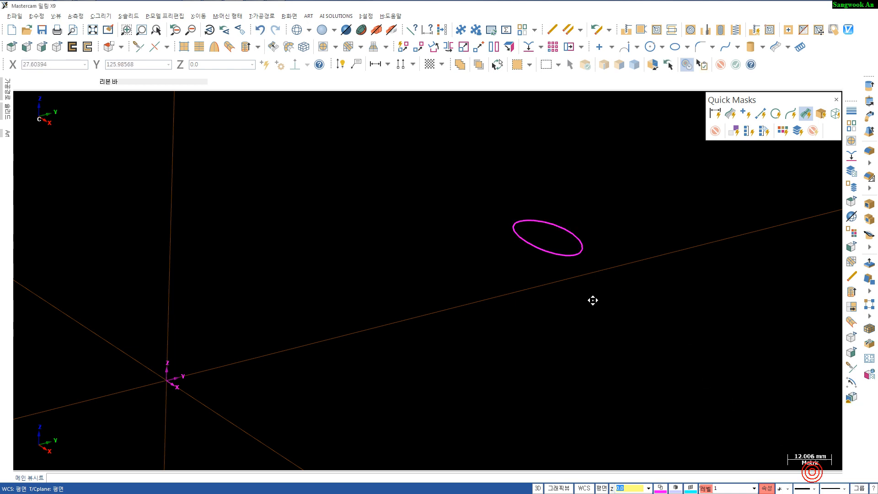
- Display the endpoint of the speaker ellipse to locate where the curve starts
middle_drag(592, 300, 553, 258)
scroll(558, 289, up, 2)
scroll(564, 295, down, 4)
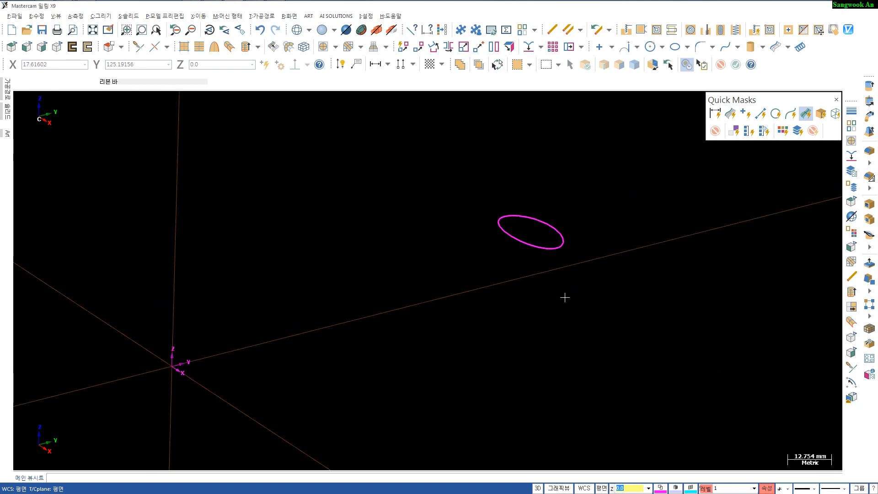
scroll(552, 265, up, 2)
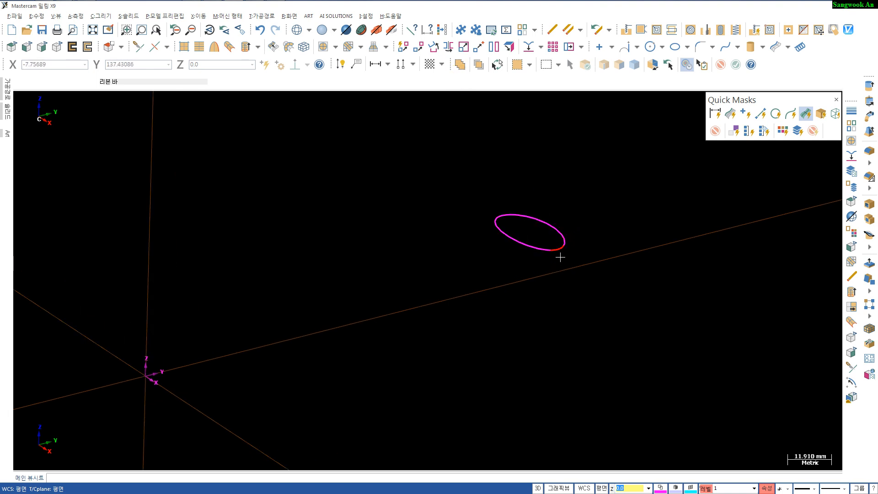
click(290, 17)
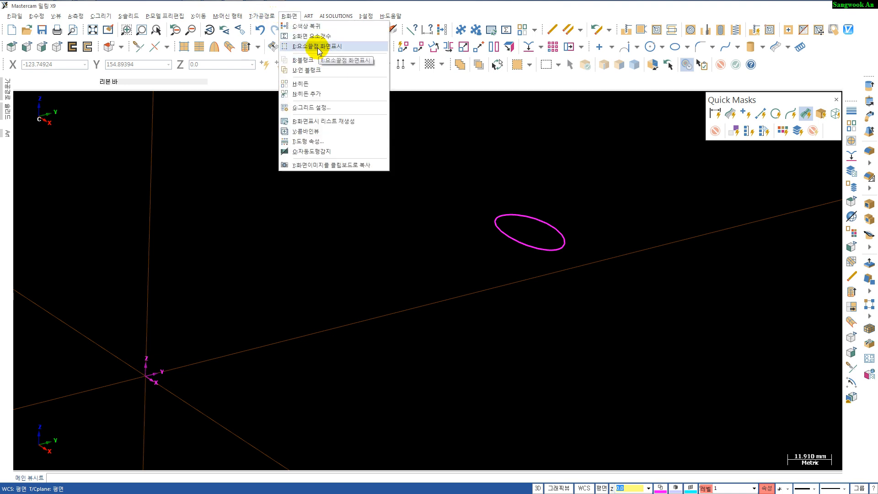
key(Return)
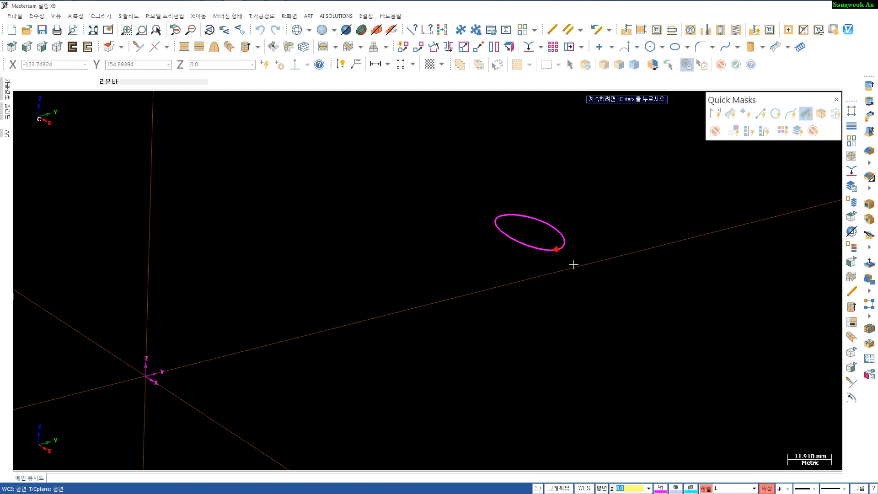
scroll(573, 265, up, 3)
key(Return)
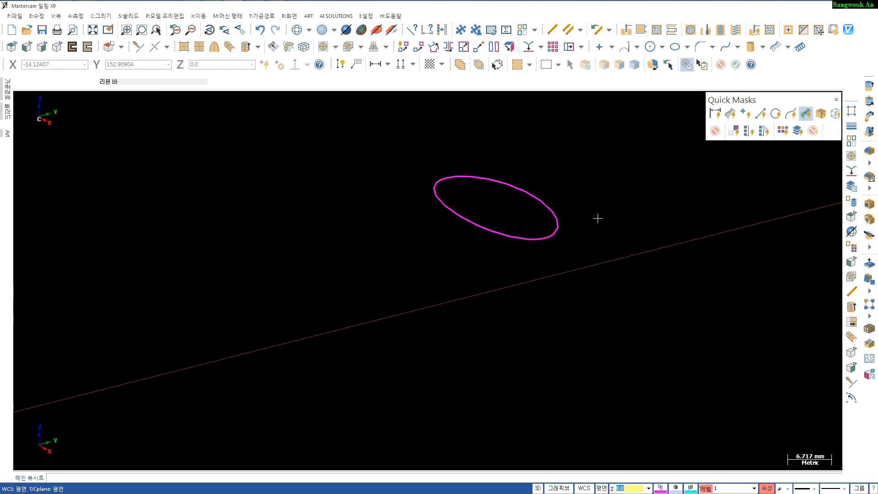
- Create a point at the start endpoint of the speaker ellipse
click(599, 47)
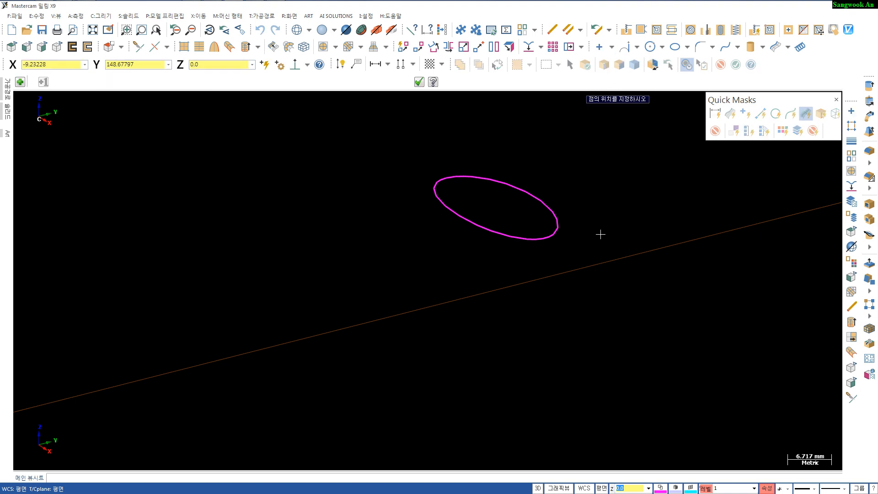
click(543, 238)
click(542, 238)
scroll(589, 268, up, 2)
key(Escape)
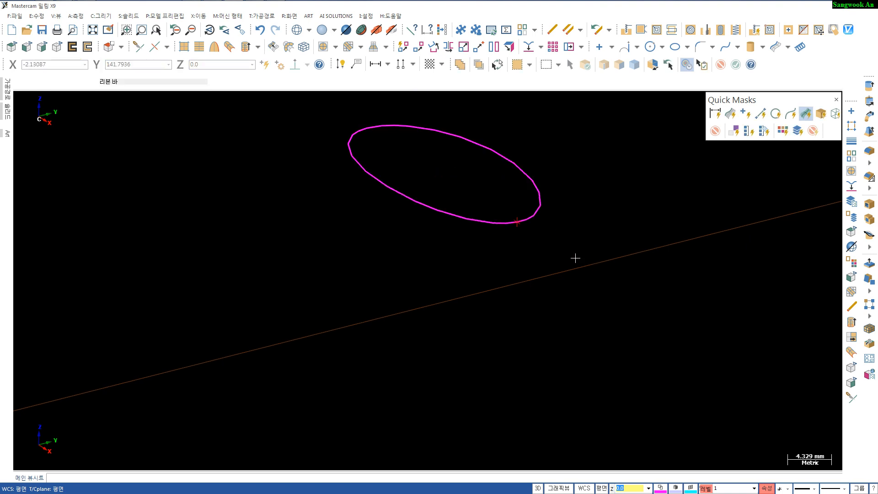
- In the front view, draw a circle of radius 1 placed just below the ellipse endpoint
key(alt+2)
scroll(577, 262, up, 3)
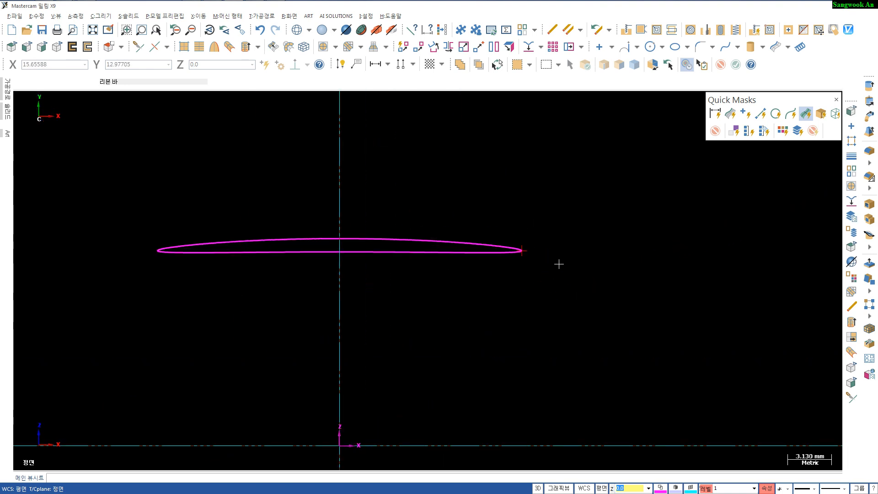
click(521, 250)
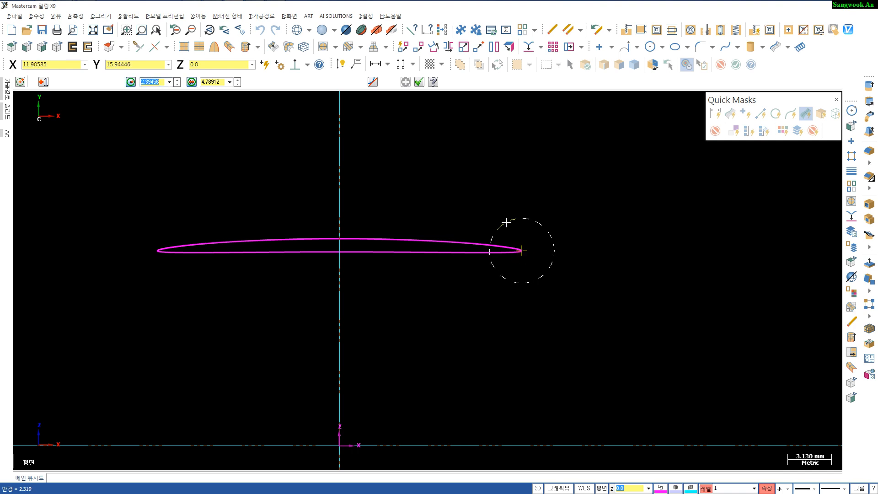
text(1)
key(Return)
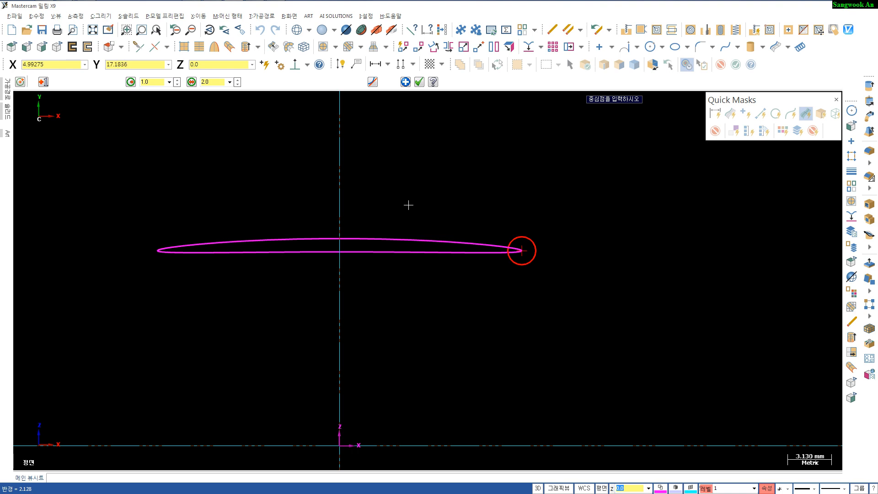
click(44, 83)
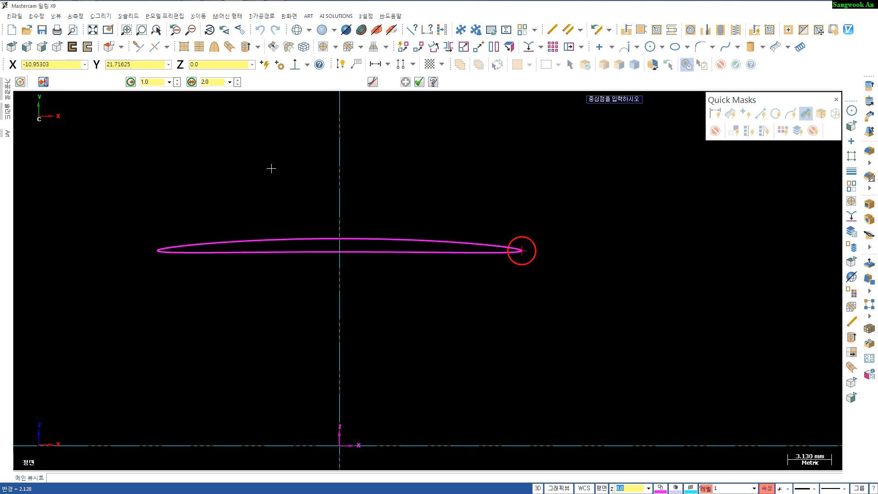
click(522, 265)
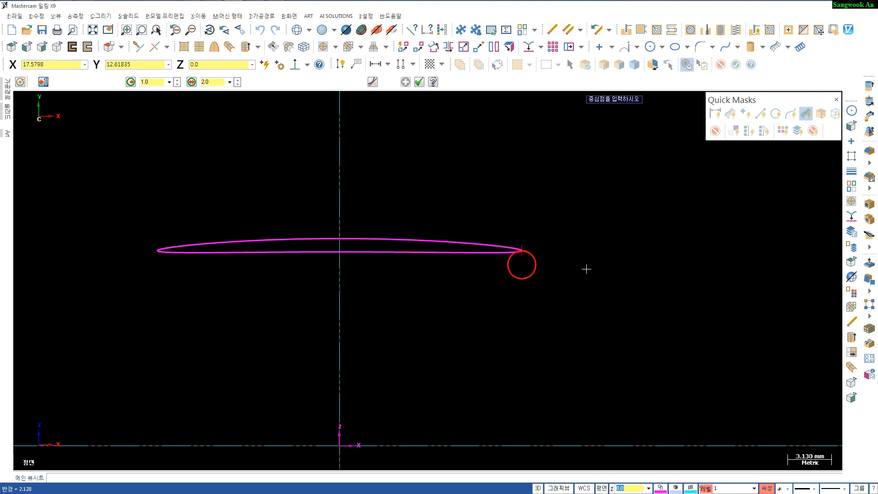
key(Escape)
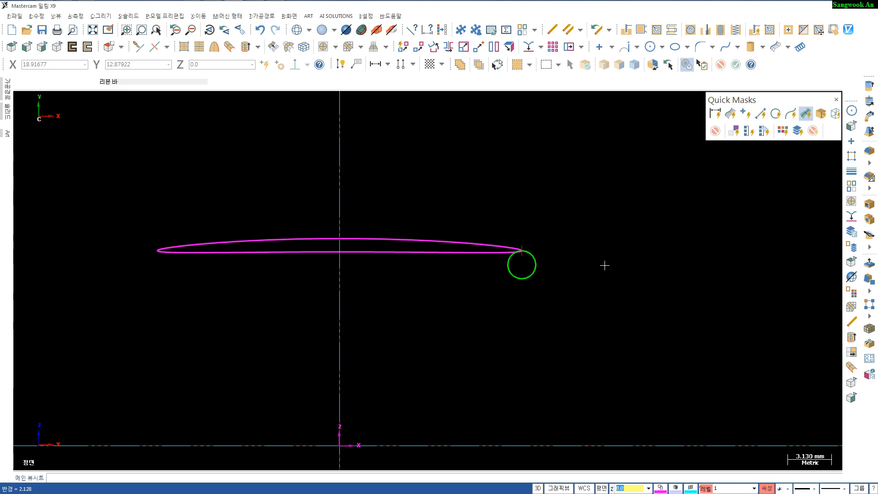
- Break the radius 1 circle into 4 arcs
middle_drag(604, 265, 497, 298)
scroll(503, 274, up, 5)
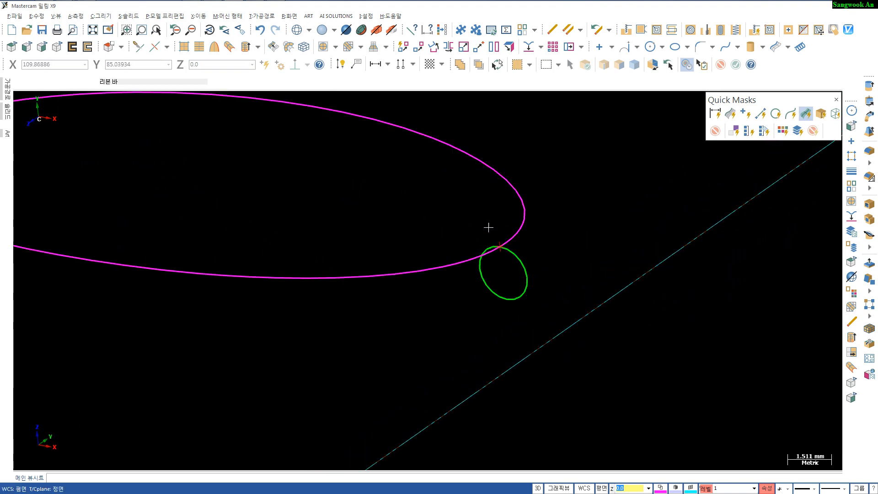
click(523, 263)
click(165, 46)
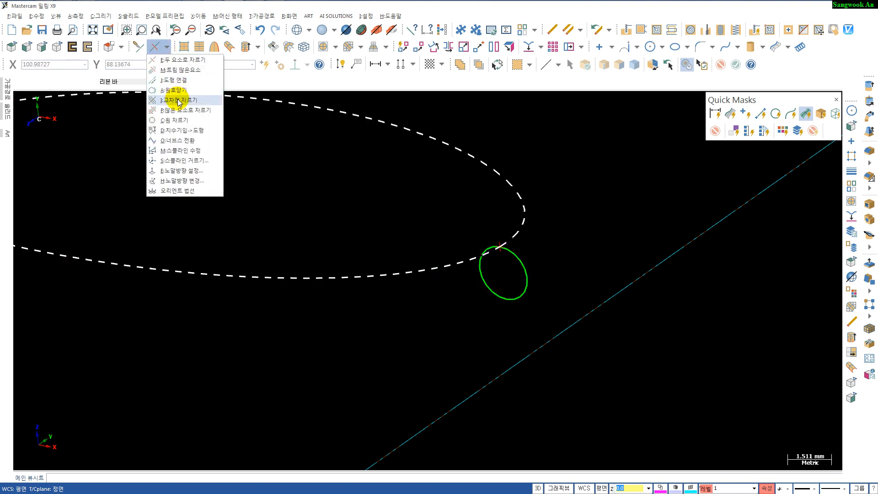
click(177, 120)
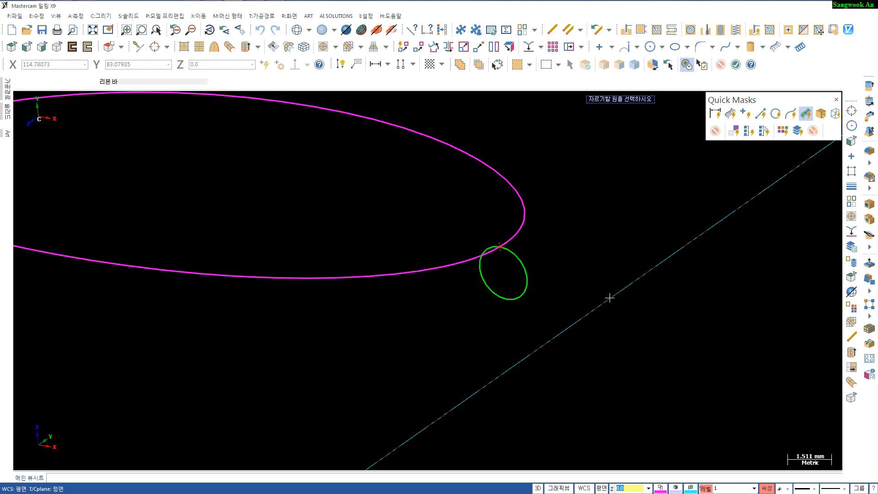
click(521, 258)
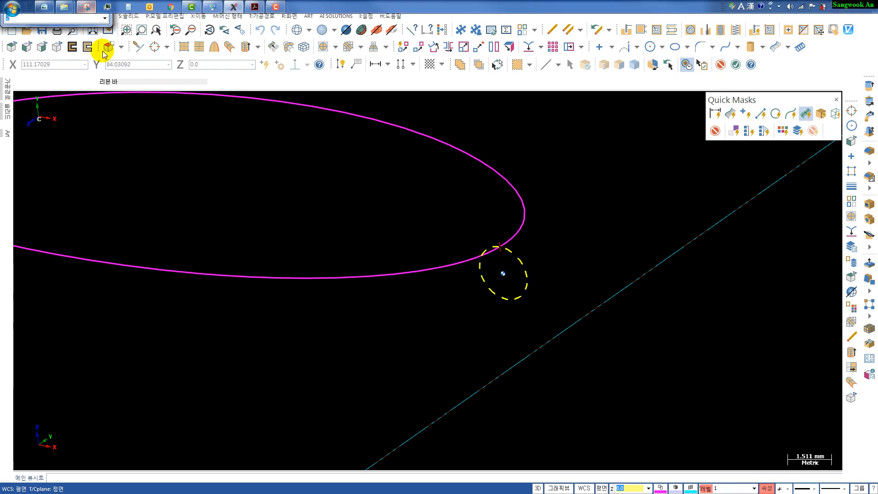
drag(103, 5, 628, 136)
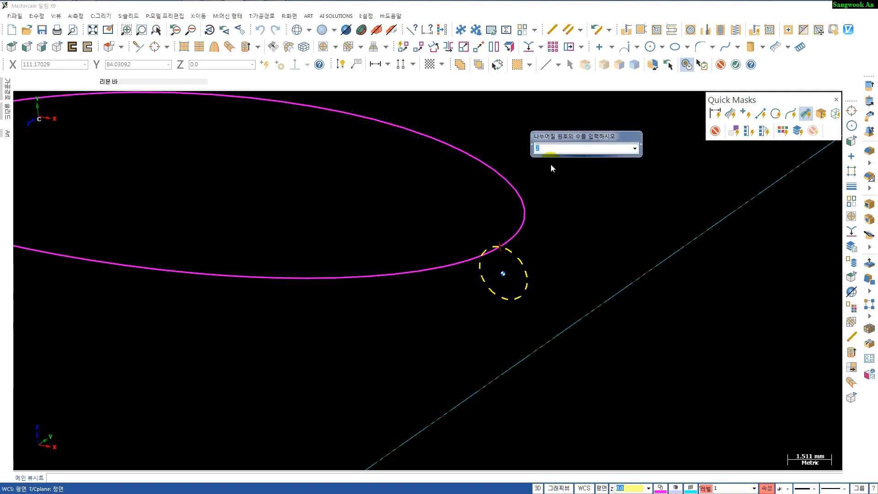
text(4)
key(Return)
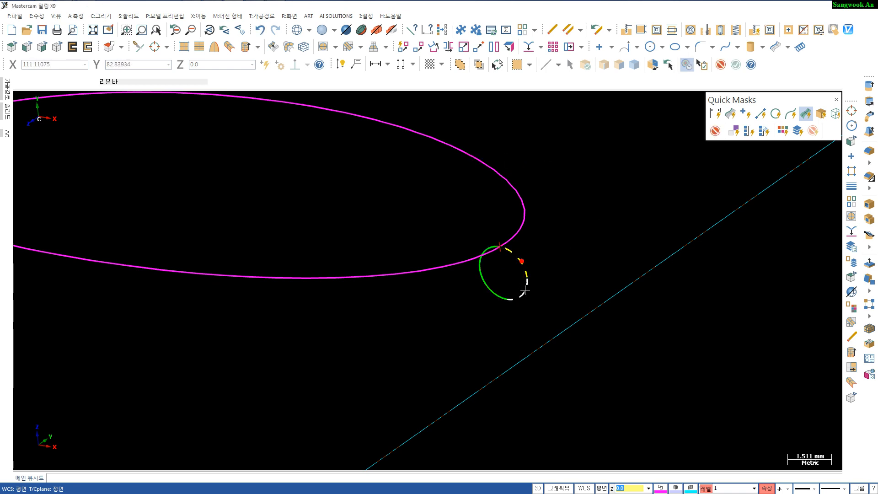
- Delete three of the quarter arcs, keeping the one that meets the ellipse endpoint
click(523, 270)
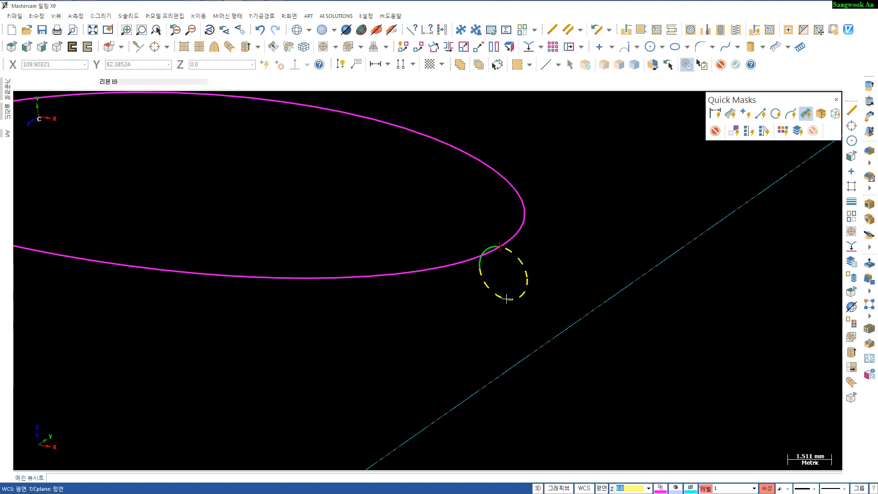
key(Delete)
scroll(525, 296, down, 5)
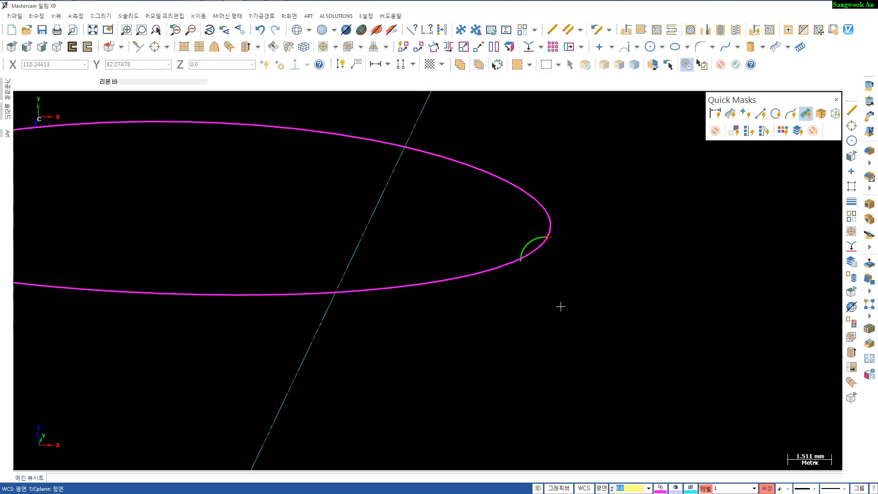
- Sweep the quarter arc along the speaker ellipse to create the rounded rim surface around the speaker opening
key(alt+7)
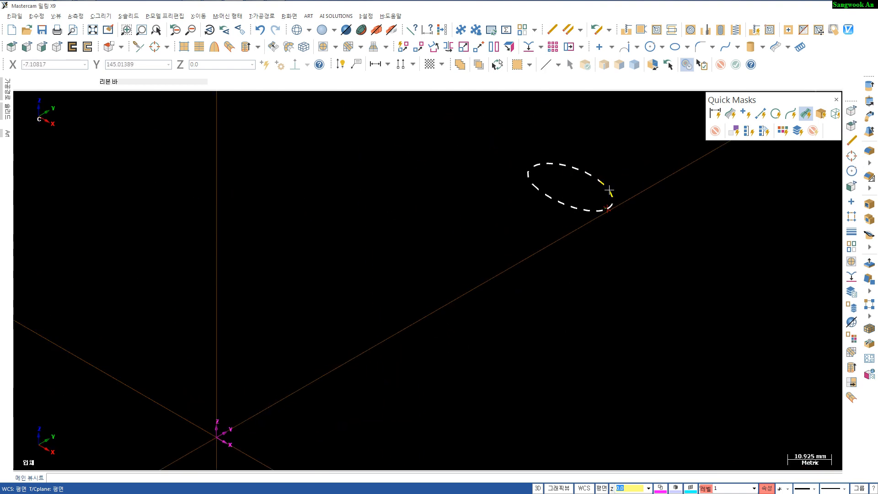
scroll(603, 190, up, 20)
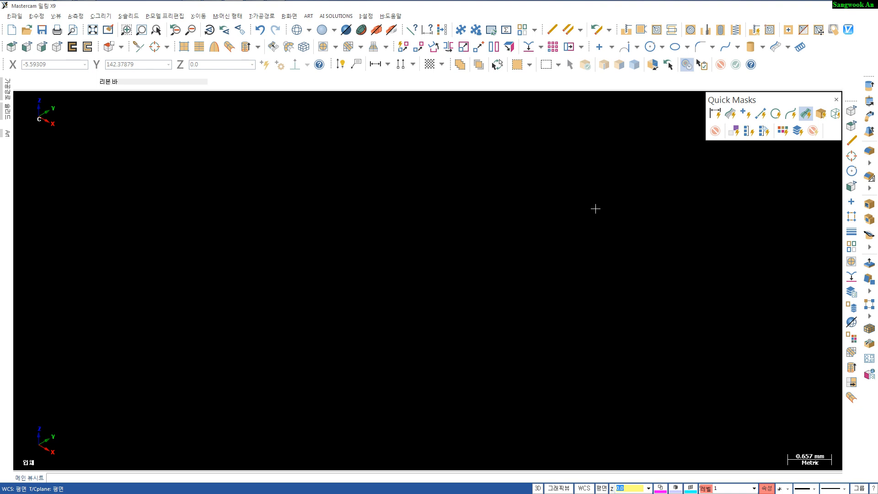
scroll(596, 209, down, 7)
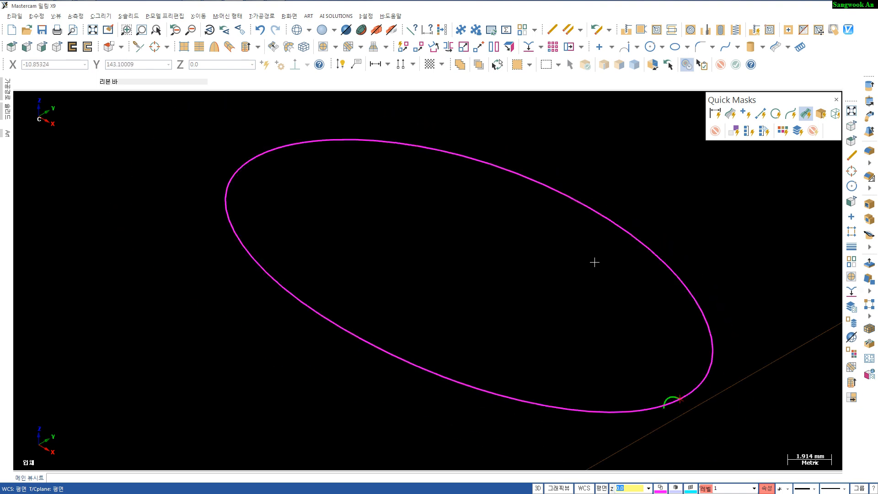
mouse_move(603, 285)
middle_down()
mouse_move(564, 270)
mouse_move(578, 260)
mouse_move(592, 272)
mouse_move(564, 267)
middle_up()
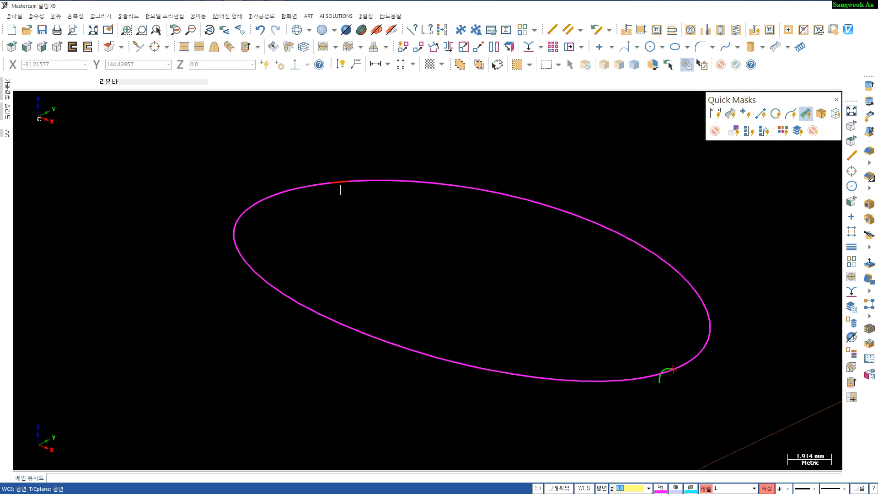
click(229, 47)
click(562, 202)
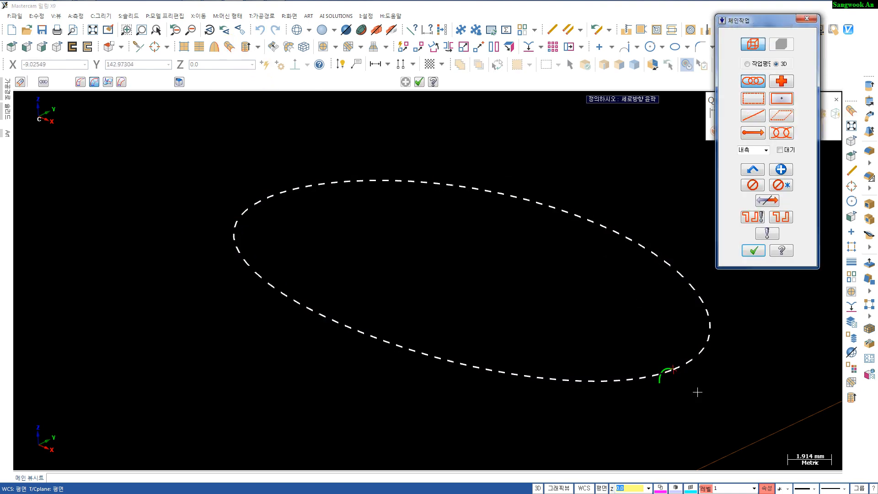
click(755, 117)
scroll(689, 369, up, 3)
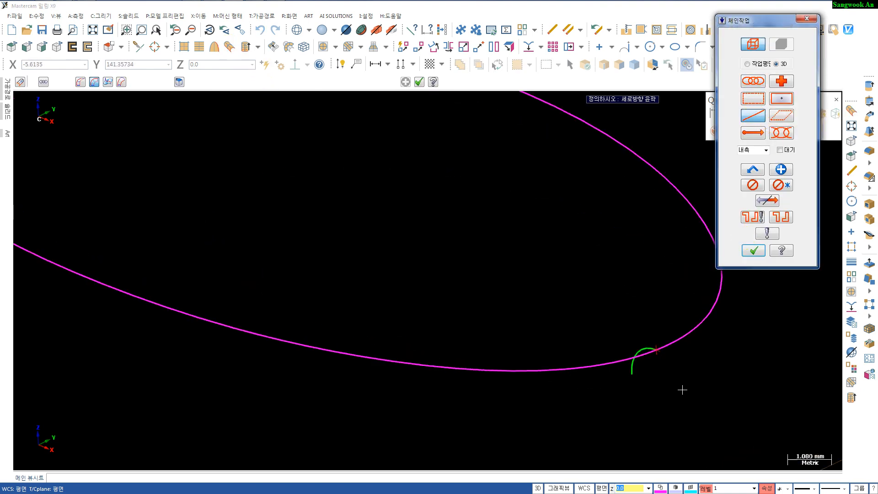
click(641, 337)
click(643, 337)
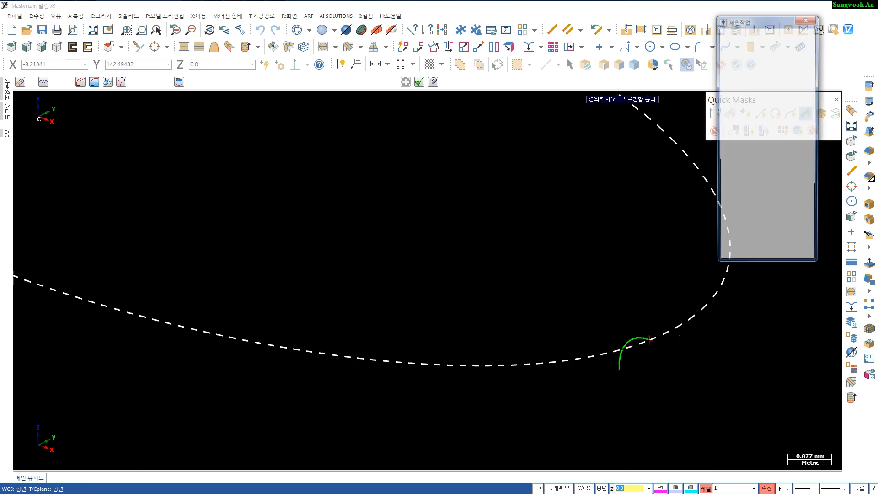
click(662, 336)
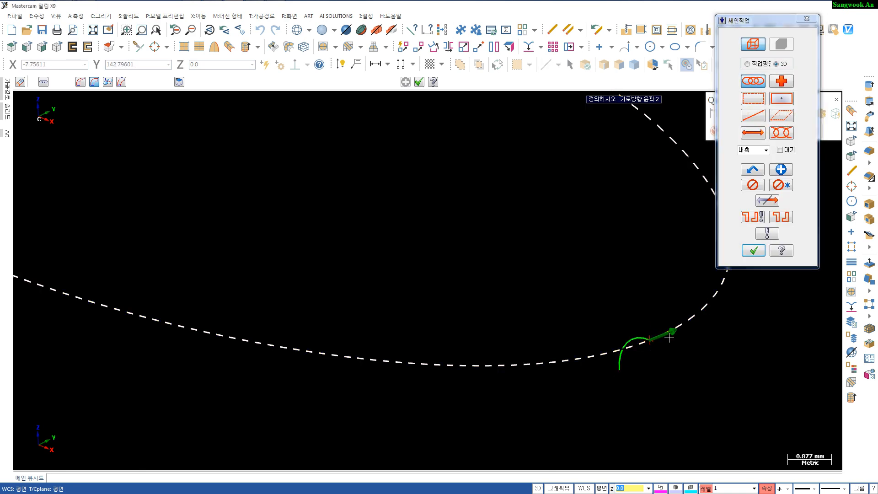
key(Return)
scroll(693, 354, down, 2)
middle_drag(674, 361, 647, 363)
scroll(655, 353, up, 2)
scroll(645, 363, down, 2)
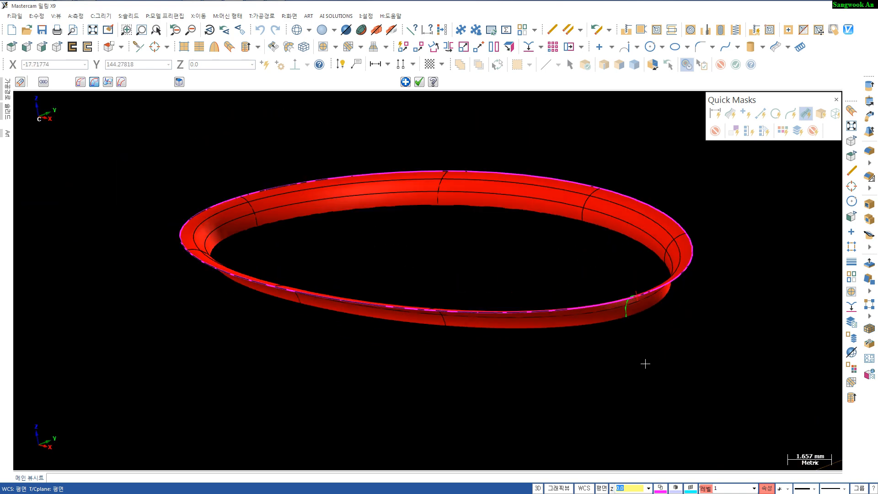
key(Return)
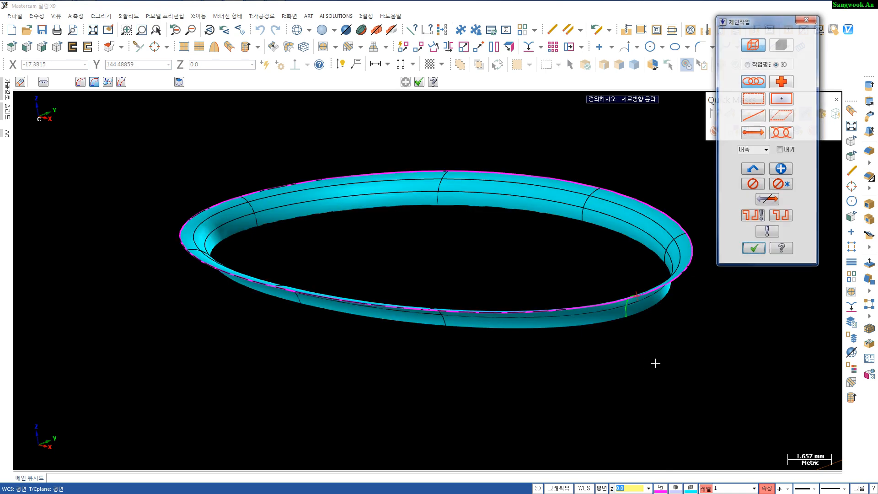
key(Escape)
- Move the quarter arc to level 40
middle_drag(649, 350, 635, 293)
scroll(652, 352, up, 1)
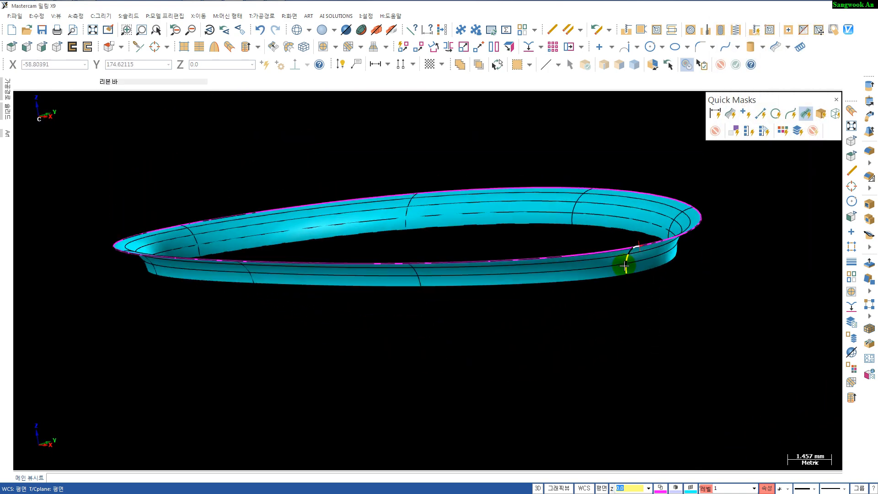
click(628, 263)
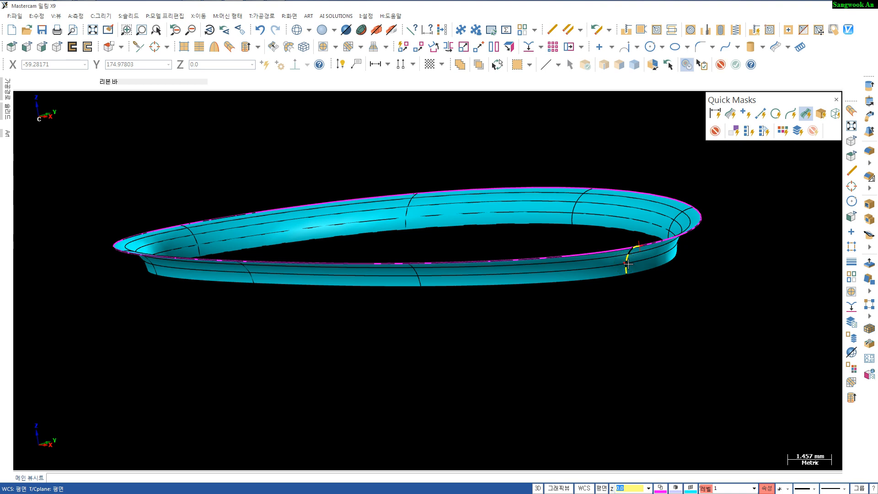
right_click(705, 488)
double_click(711, 417)
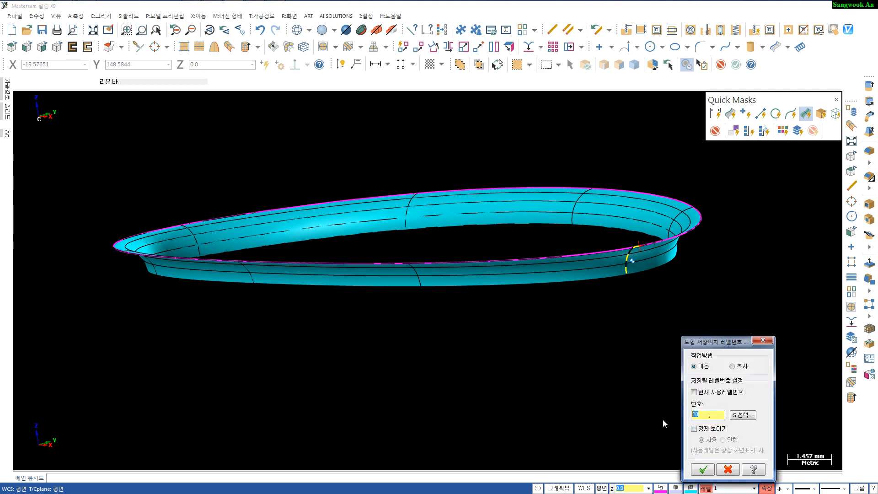
text(40)
key(Return)
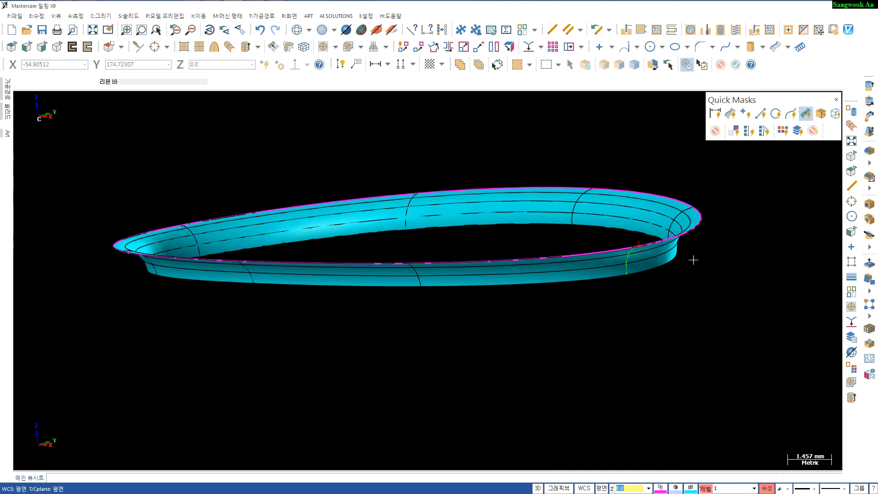
- Move the speaker ellipse to level 50
click(678, 228)
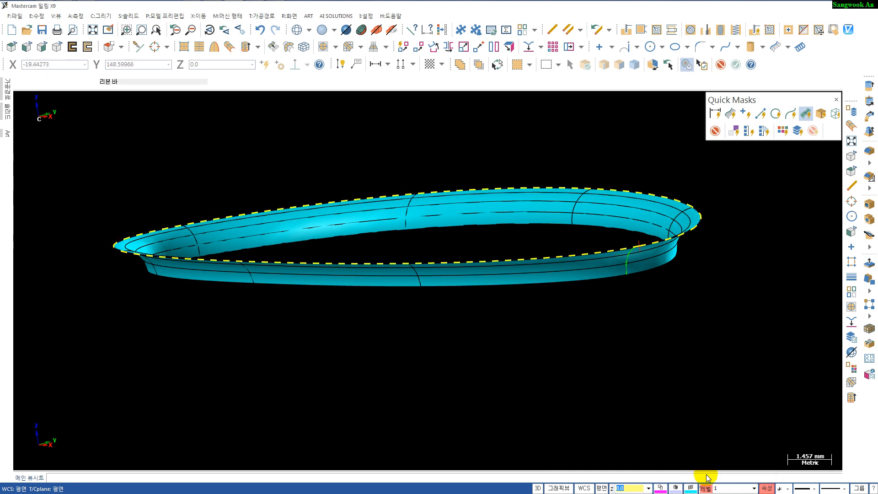
right_click(707, 490)
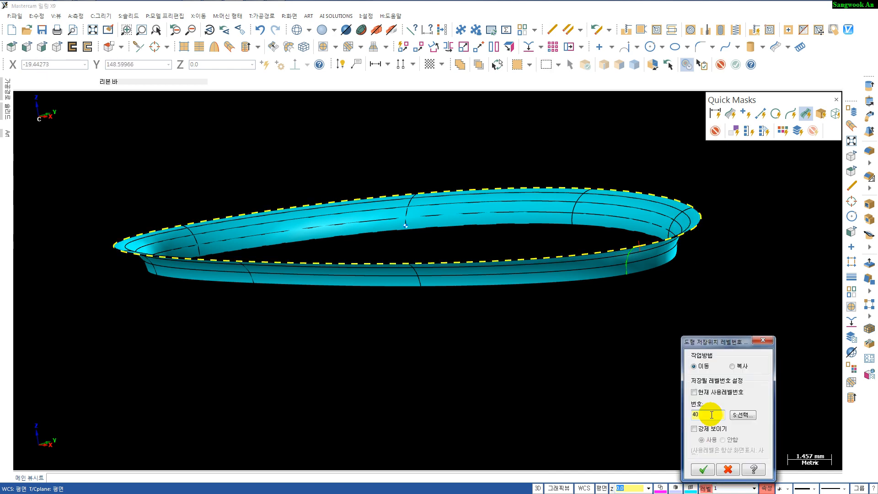
key(Return)
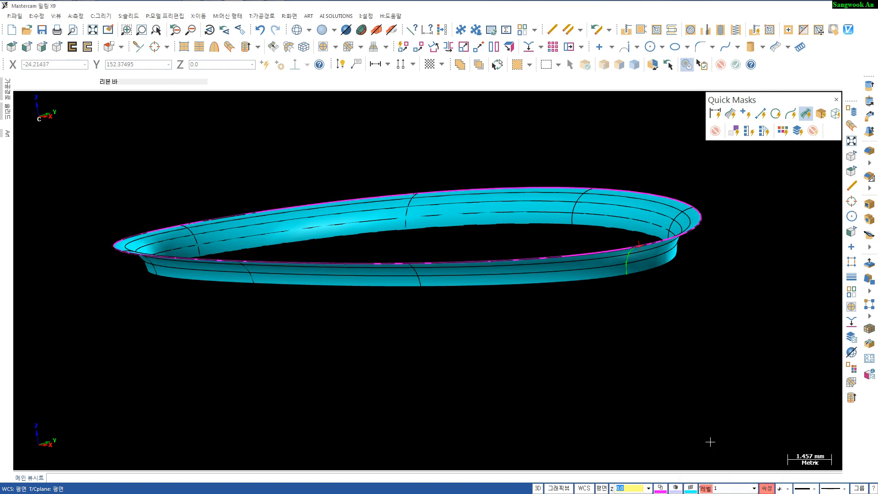
- Open the level manager and name level 40 "r40"
click(705, 489)
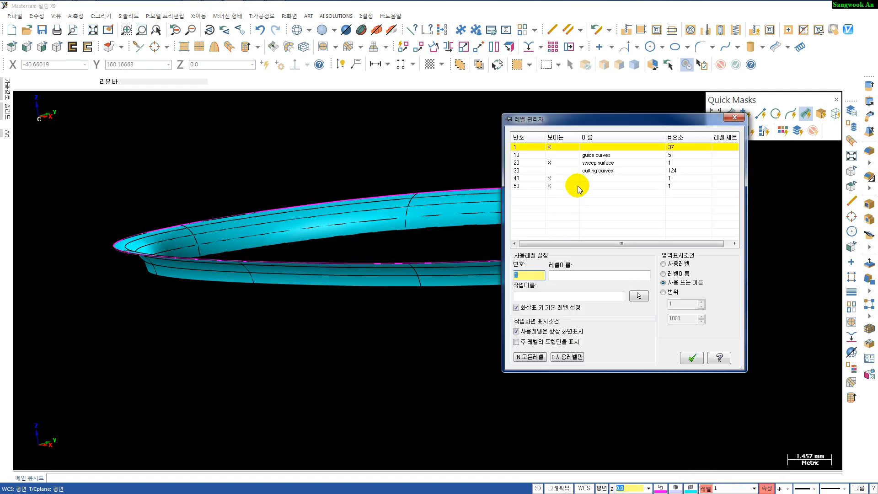
click(587, 182)
click(587, 182)
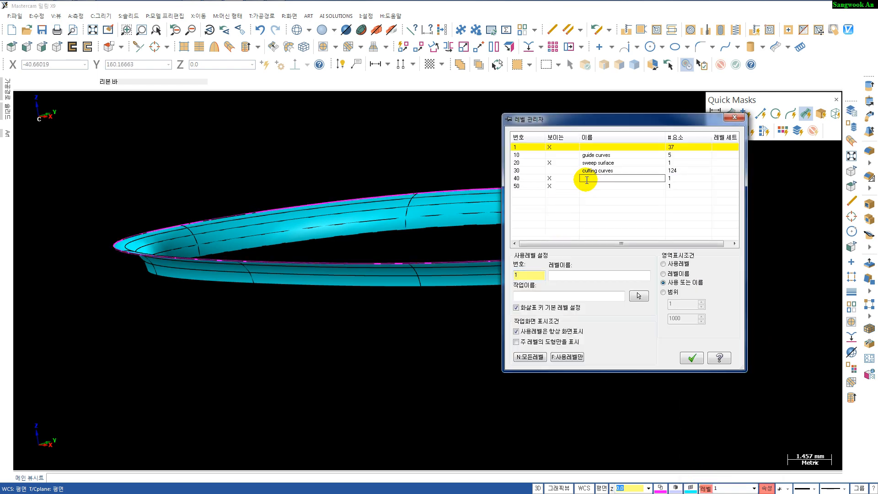
text(440)
key(Return)
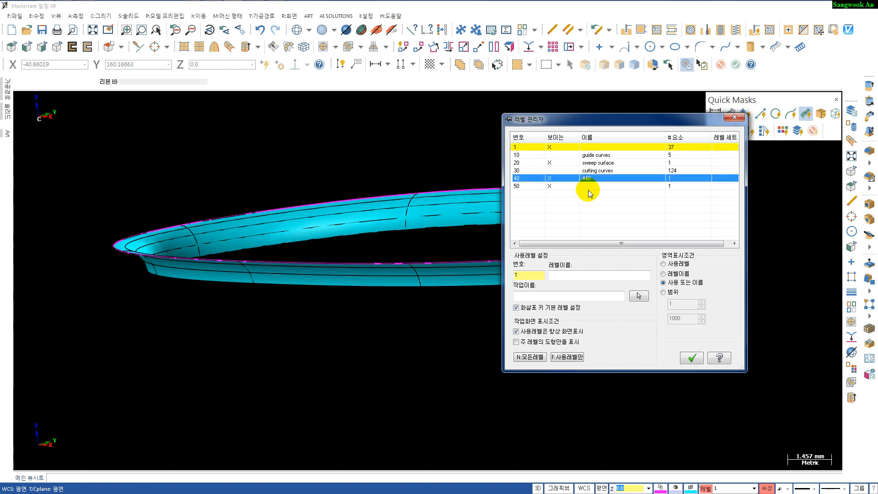
click(595, 180)
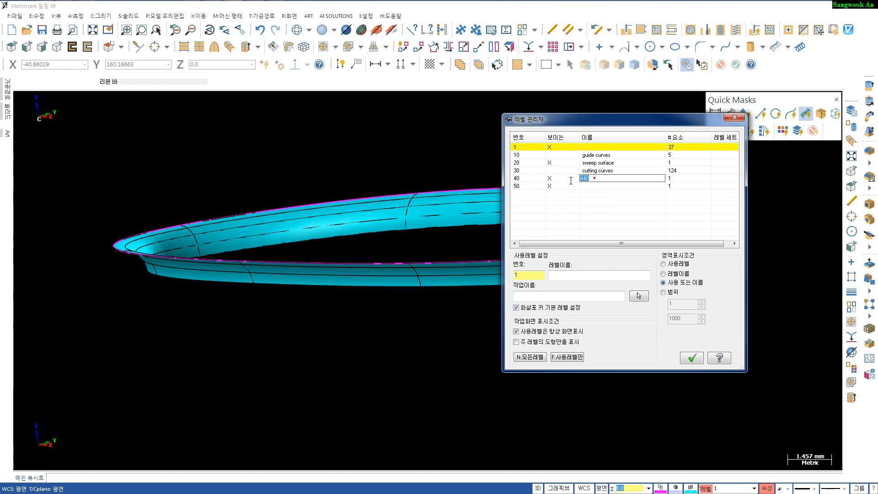
key(BackSpace)
text(r40)
key(Return)
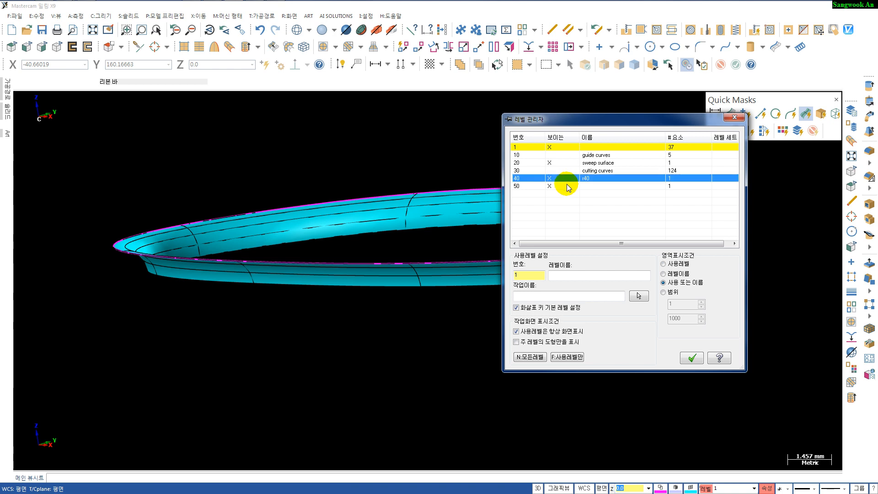
- Name level 50 "ellipse" and hide level 40 before closing the level manager
click(589, 187)
click(589, 186)
text(elipse)
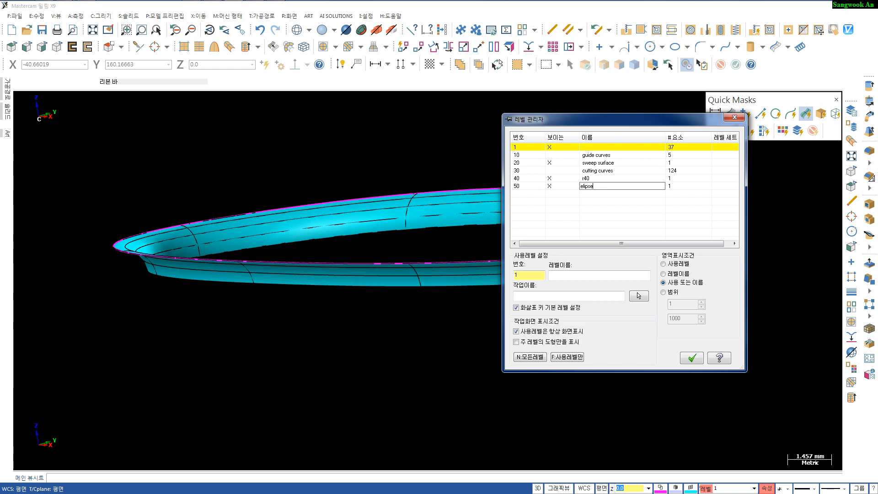
key(Return)
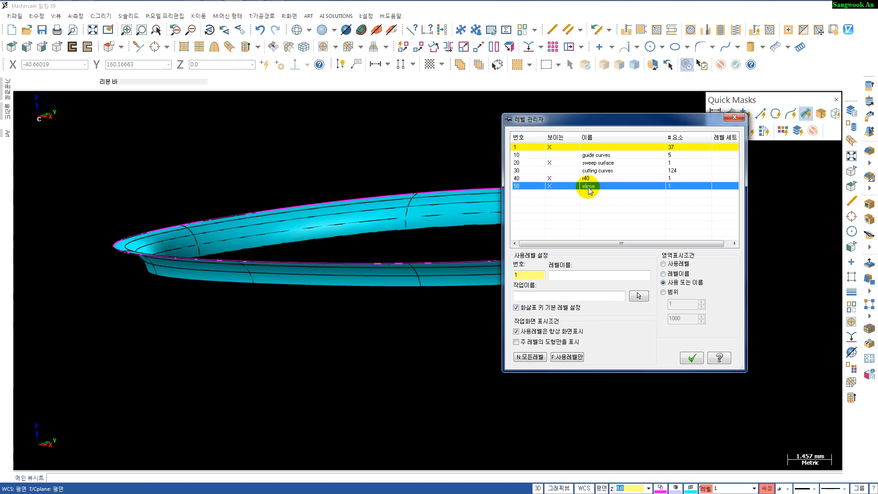
click(550, 177)
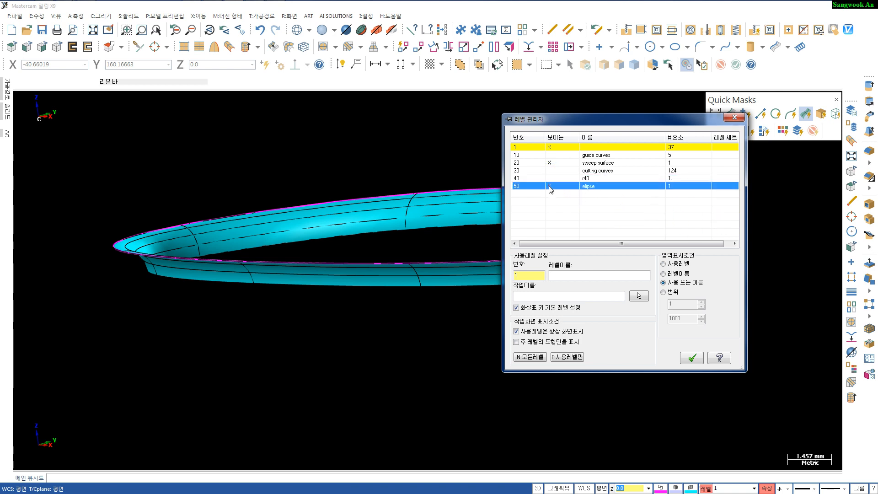
click(692, 358)
- Change the colour of the top surface and the speaker rim surface to magenta
scroll(543, 352, down, 2)
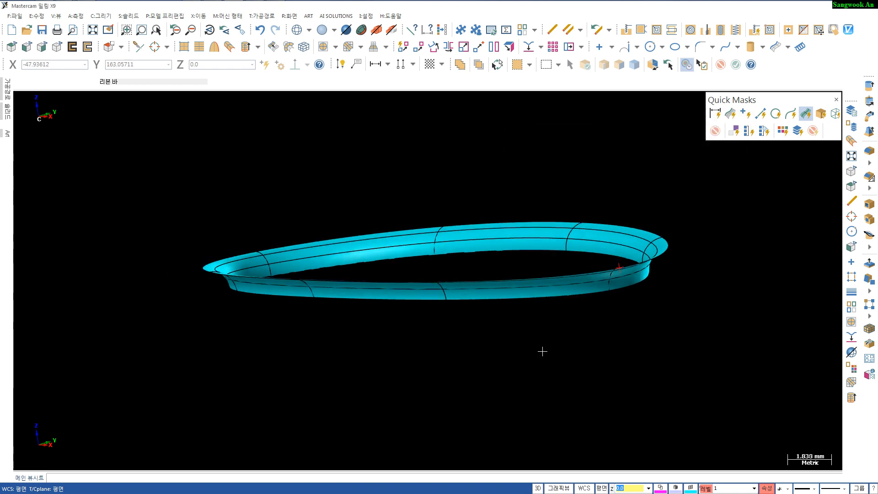
scroll(622, 269, up, 5)
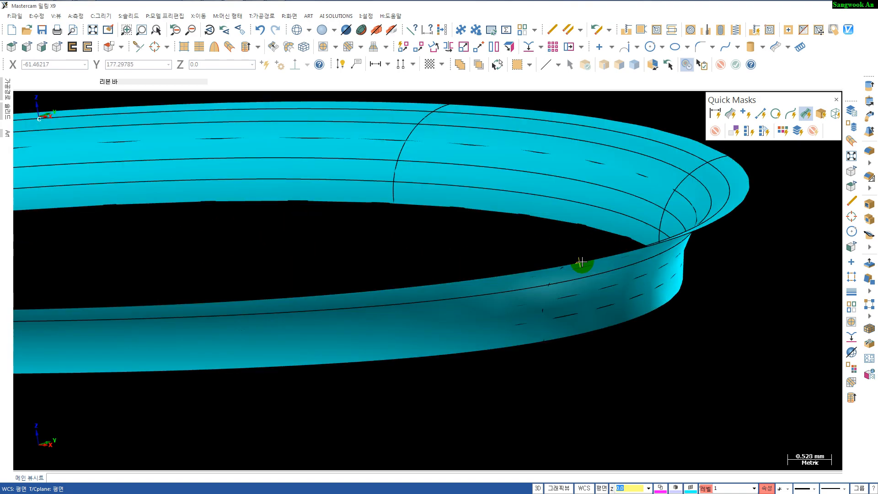
click(603, 298)
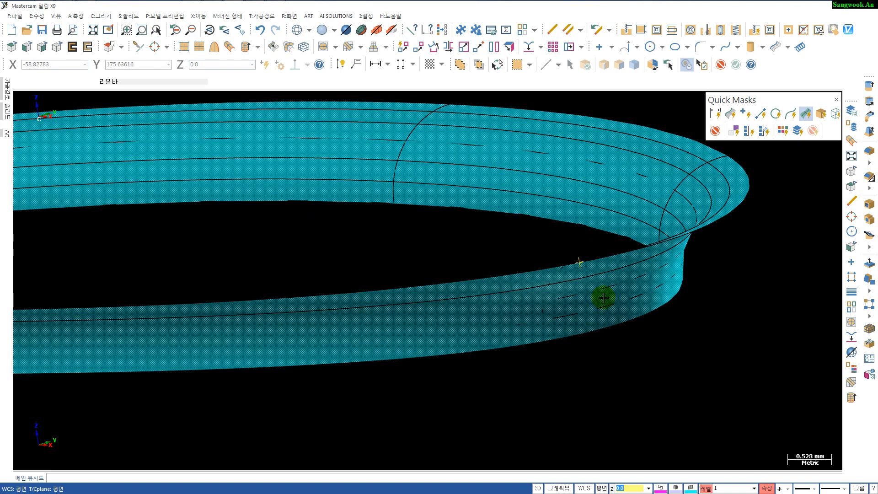
scroll(630, 317, down, 4)
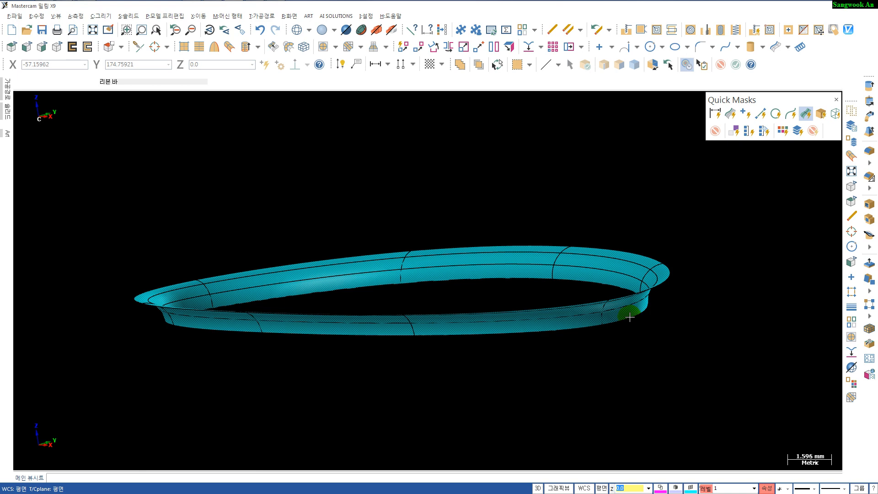
scroll(630, 317, down, 7)
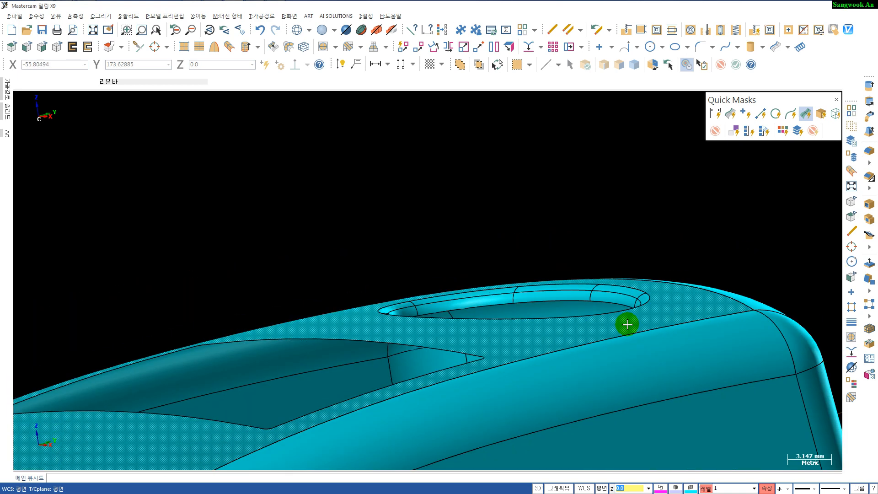
middle_drag(587, 356, 575, 329)
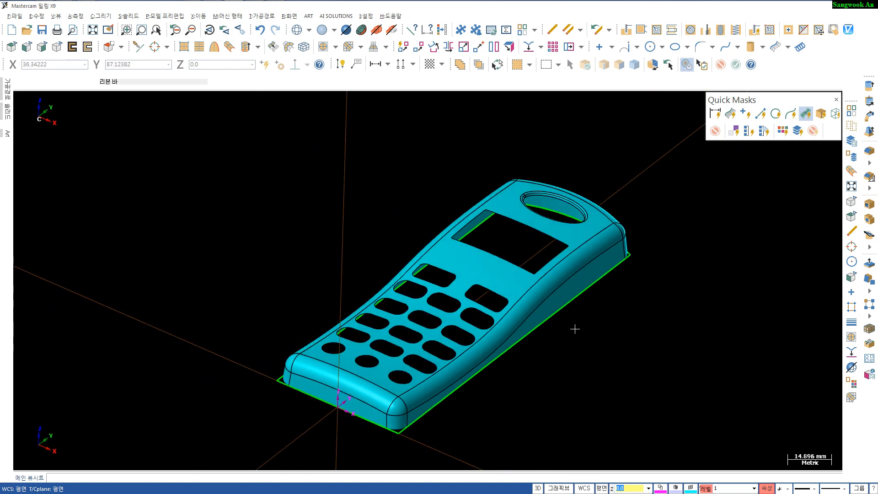
click(507, 274)
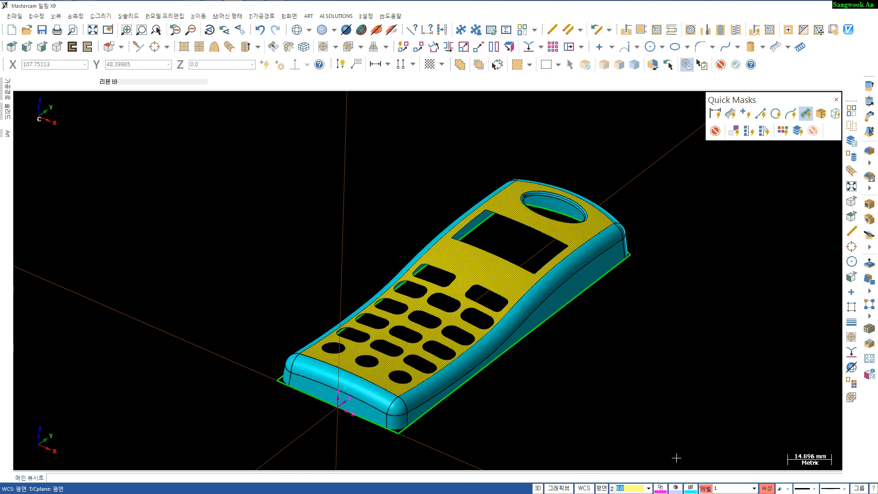
click(661, 490)
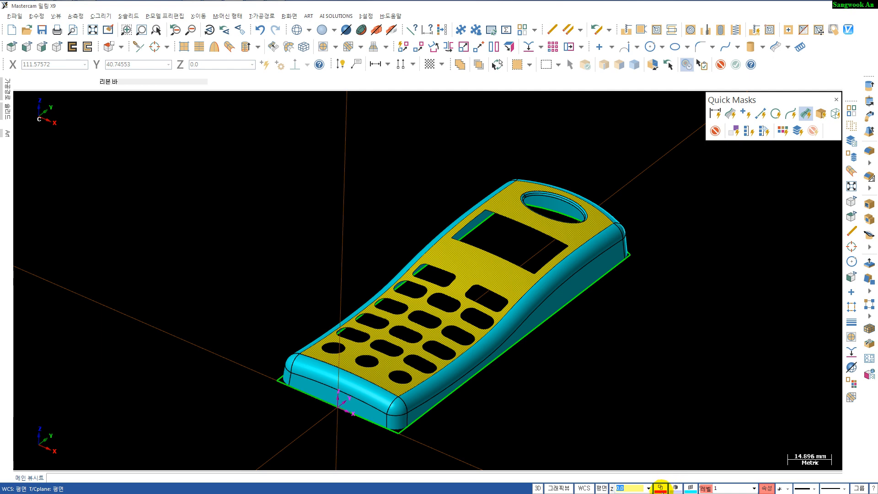
click(690, 488)
click(745, 303)
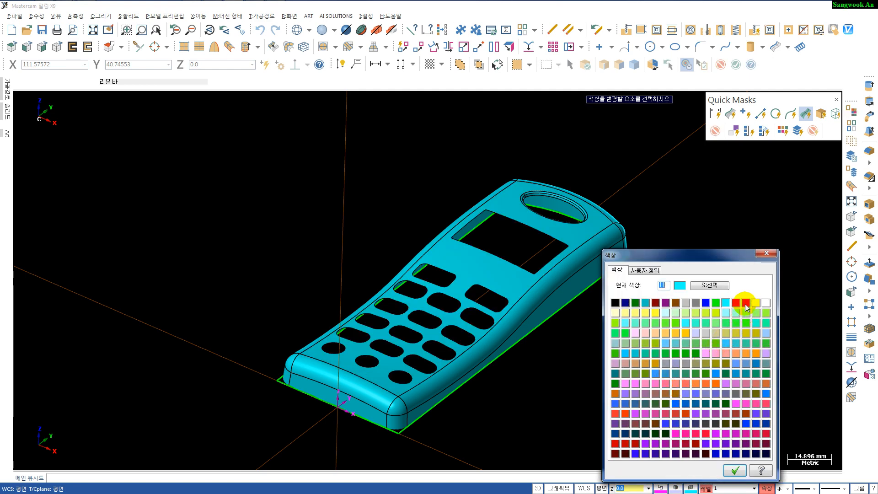
click(735, 471)
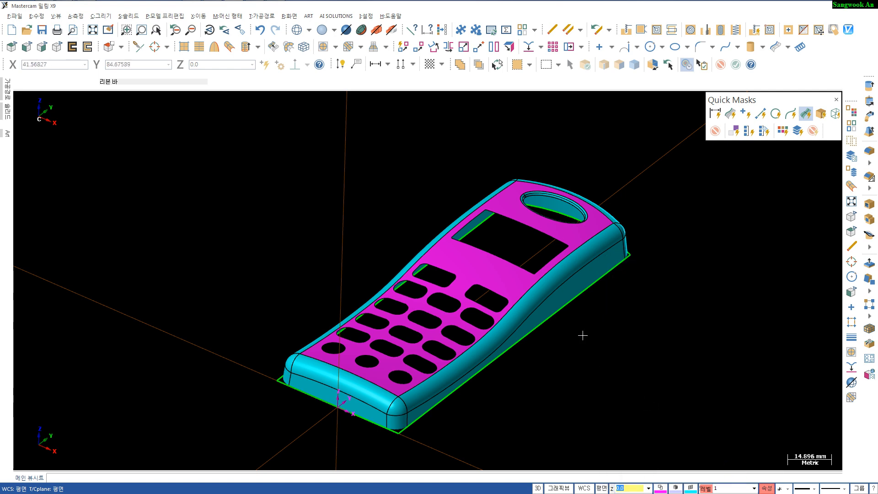
- Select the phone's base outline and hide everything else
click(592, 292)
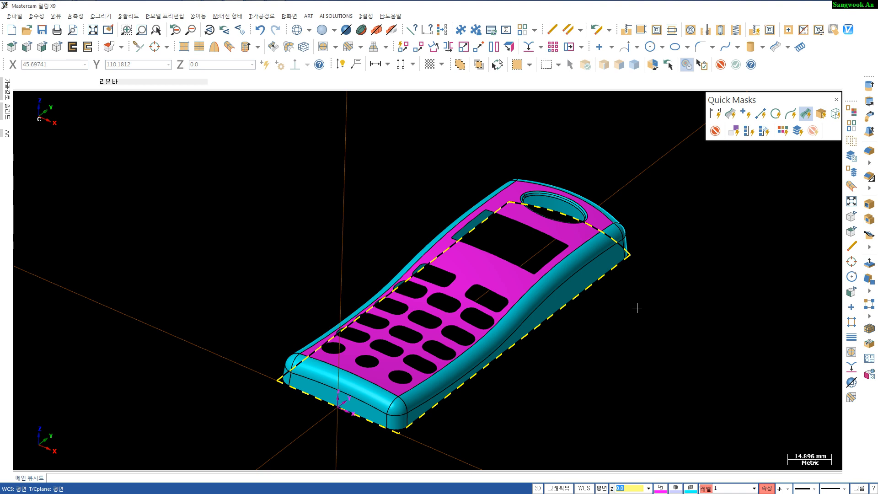
key(alt+e)
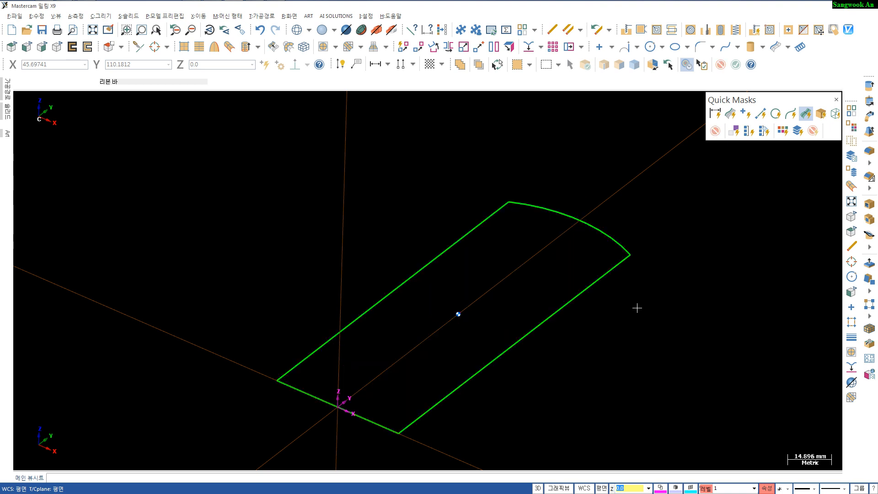
- In the top view, draw a vertical centreline upward from the origin past the outline's top arc
key(alt+1)
scroll(637, 308, down, 2)
middle_drag(588, 342, 546, 361)
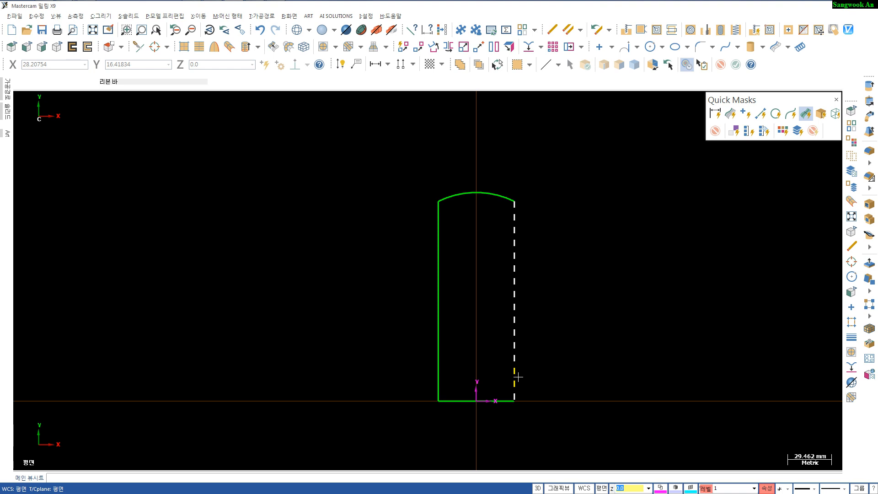
scroll(482, 411, down, 2)
scroll(482, 411, up, 2)
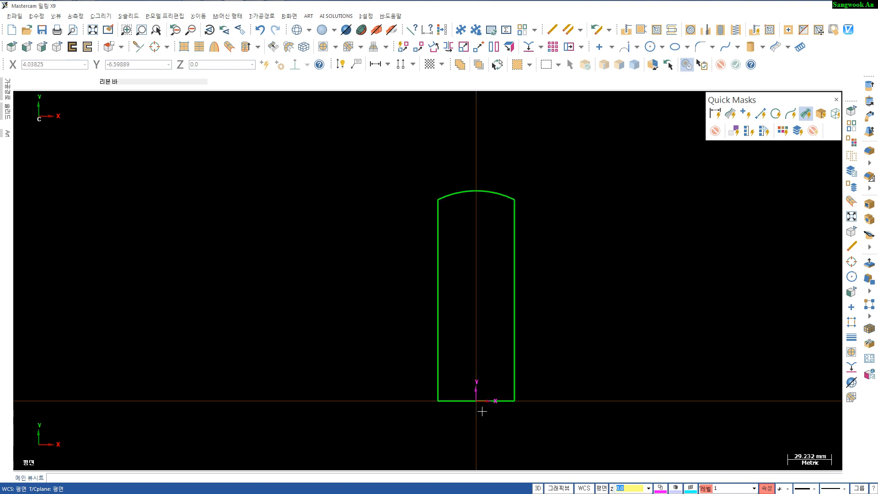
key(l)
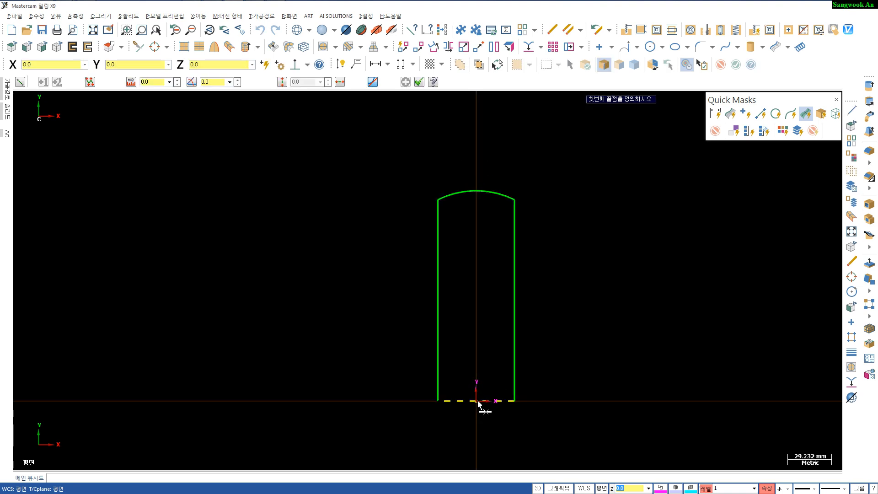
click(477, 402)
click(475, 150)
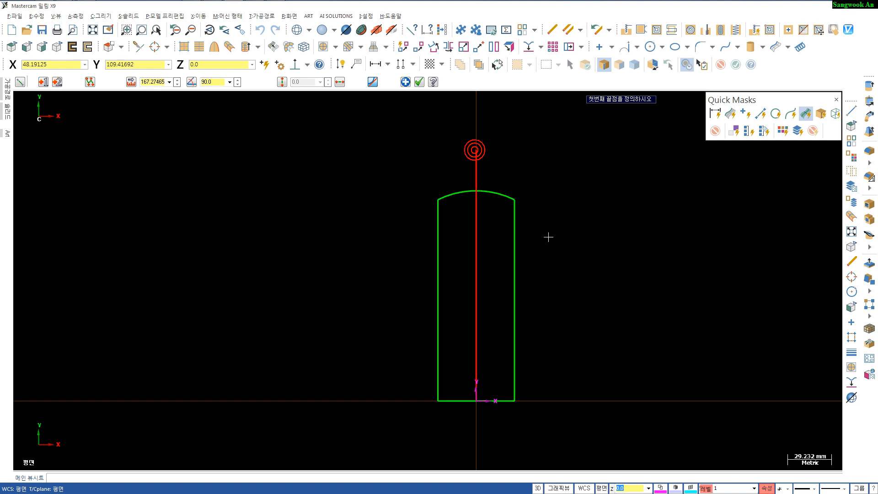
key(Escape)
- Create parallel lines 145 mm above the bottom edge and 26.5 mm right of the centreline
scroll(549, 240, up, 2)
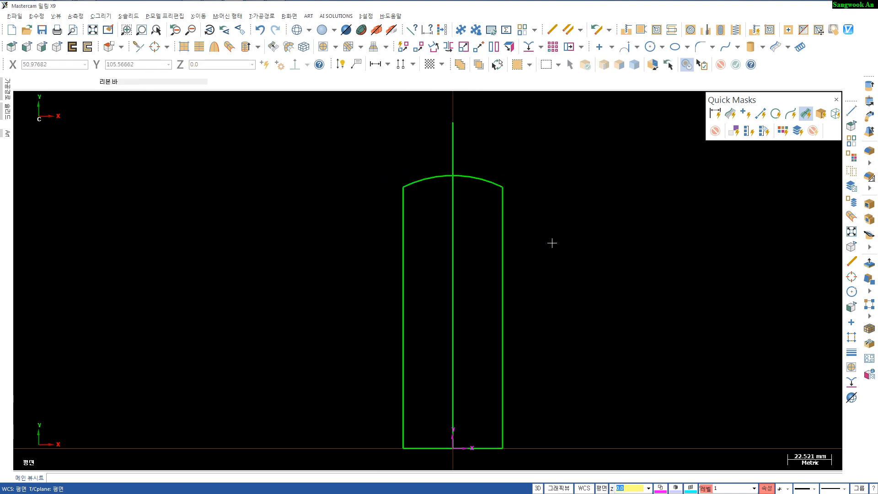
key(p)
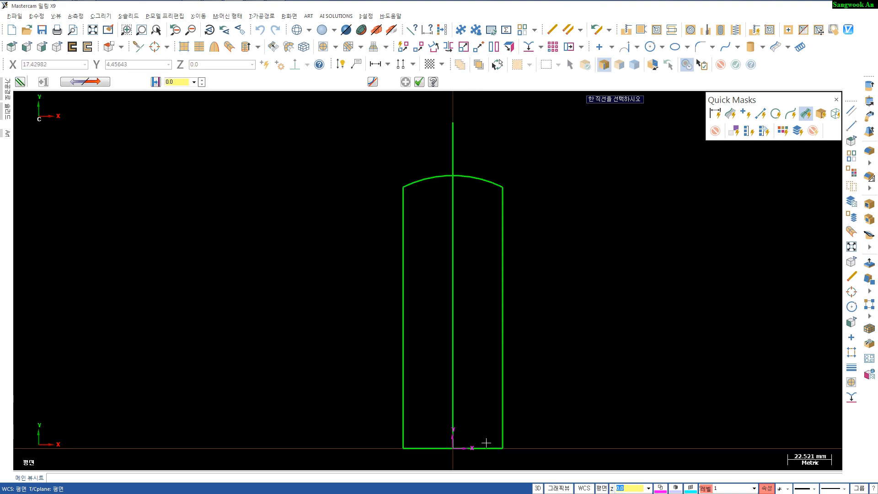
click(485, 451)
click(480, 162)
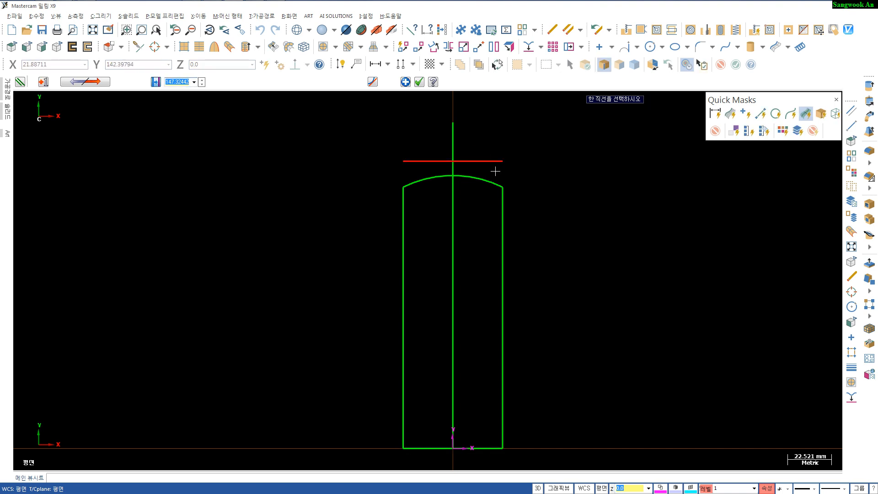
key(Return)
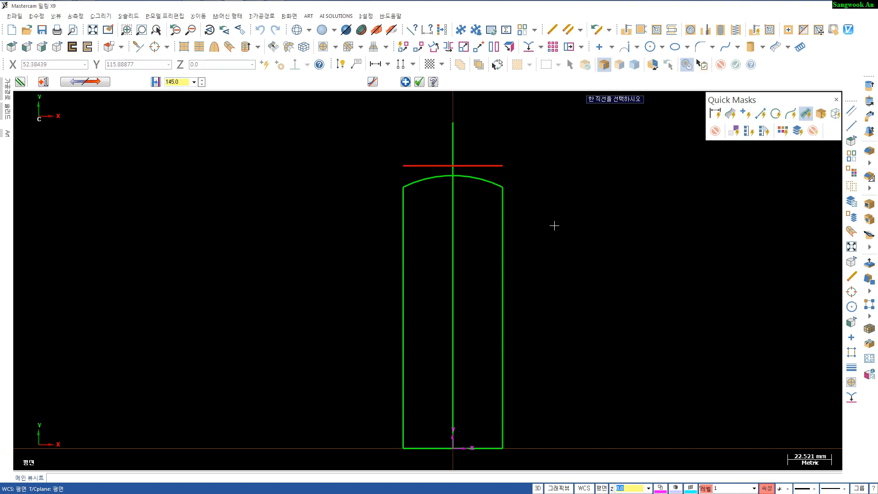
click(453, 258)
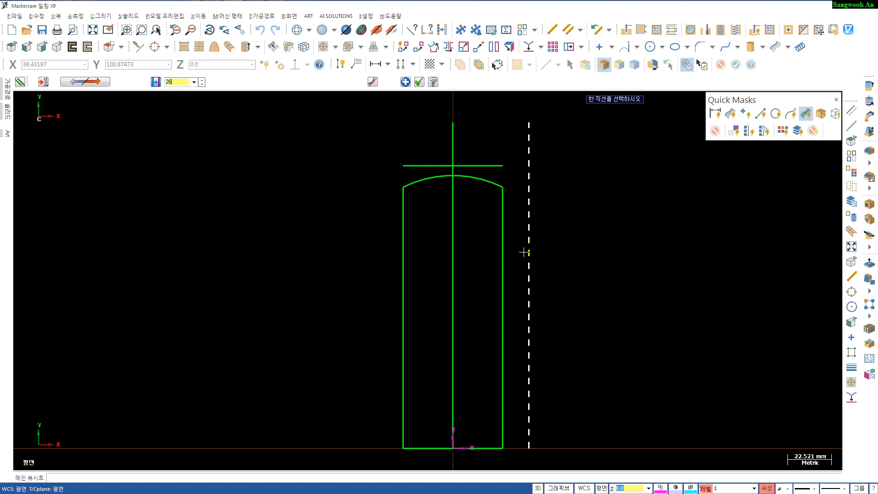
key(Return)
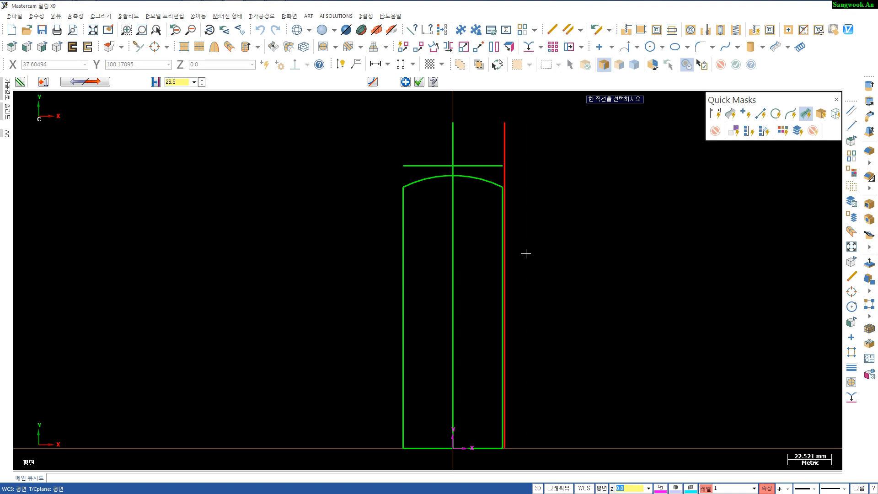
key(Escape)
- Trim the new horizontal and vertical lines to each other at their corner
scroll(494, 201, up, 2)
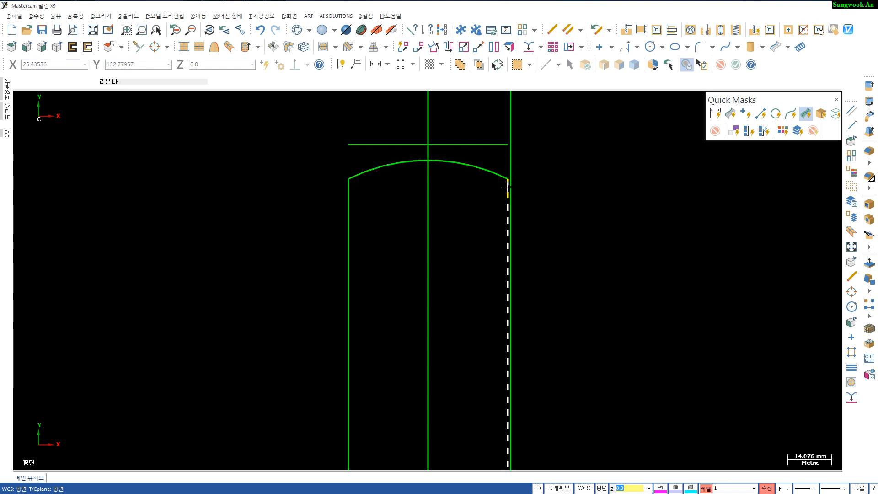
key(t)
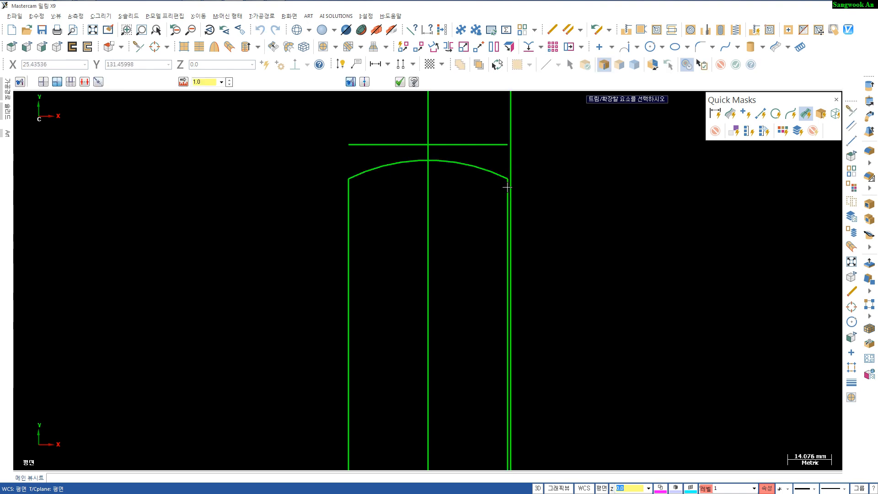
click(498, 142)
click(514, 161)
scroll(535, 193, down, 1)
middle_drag(499, 215, 492, 188)
key(Escape)
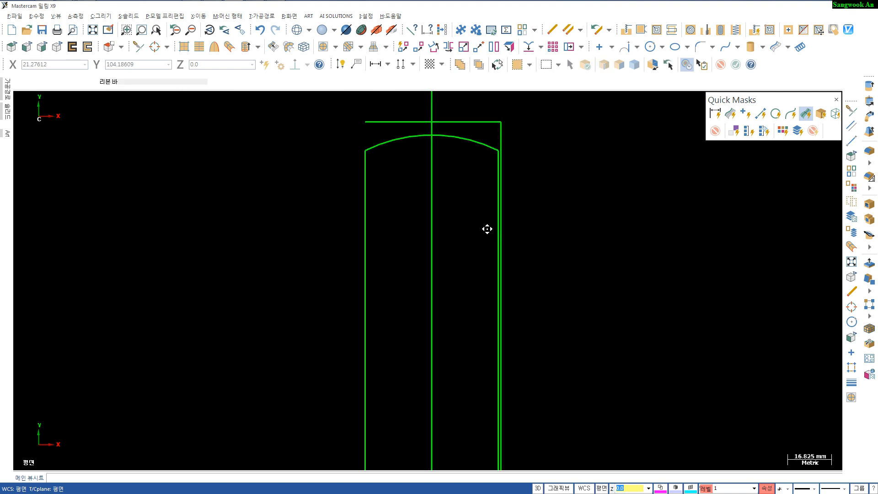
- Create a parallel line 3.5 mm inside the 26.5 mm vertical line
key(p)
click(502, 130)
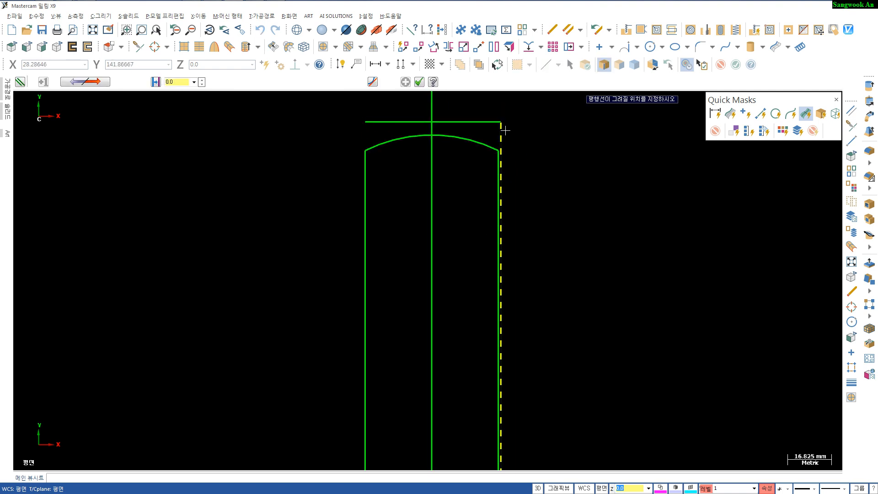
click(480, 132)
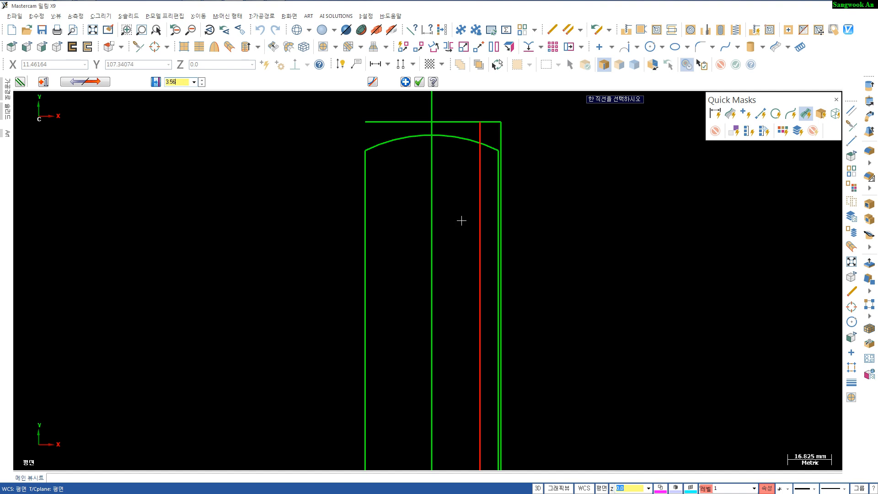
text(3.56)
key(BackSpace)
key(Return)
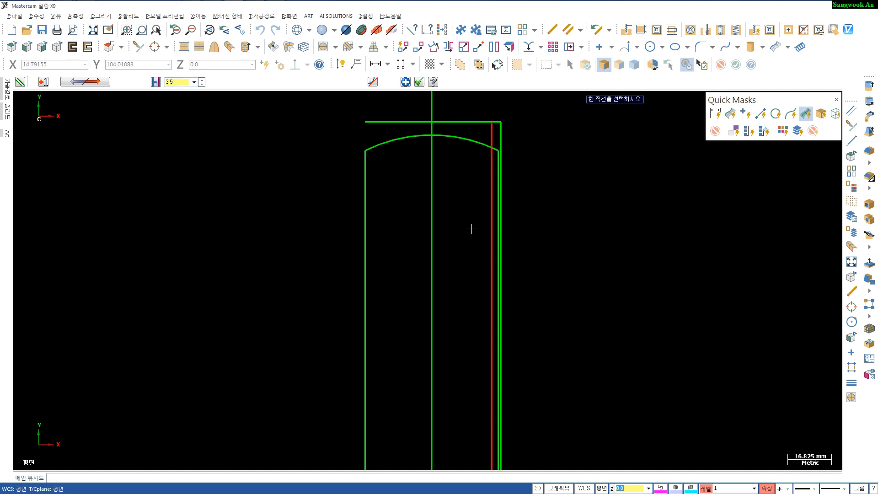
- Create a parallel line 15 mm below the 145 mm horizontal line
scroll(476, 220, down, 2)
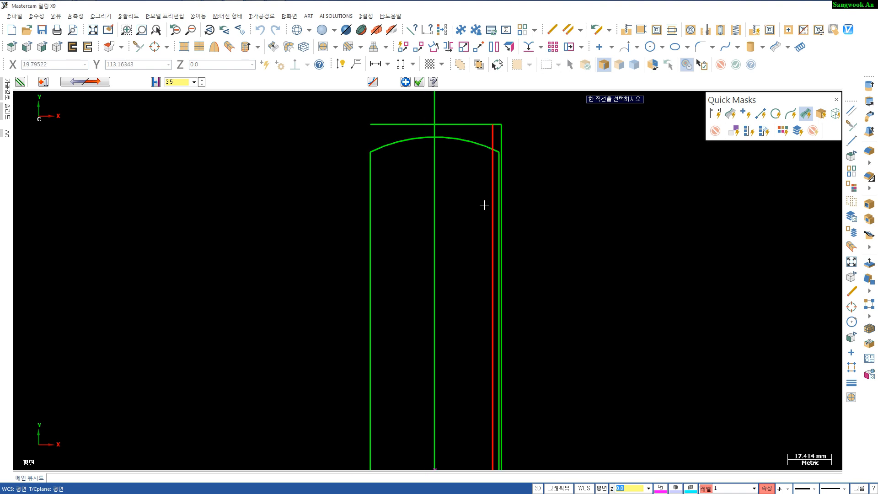
click(476, 124)
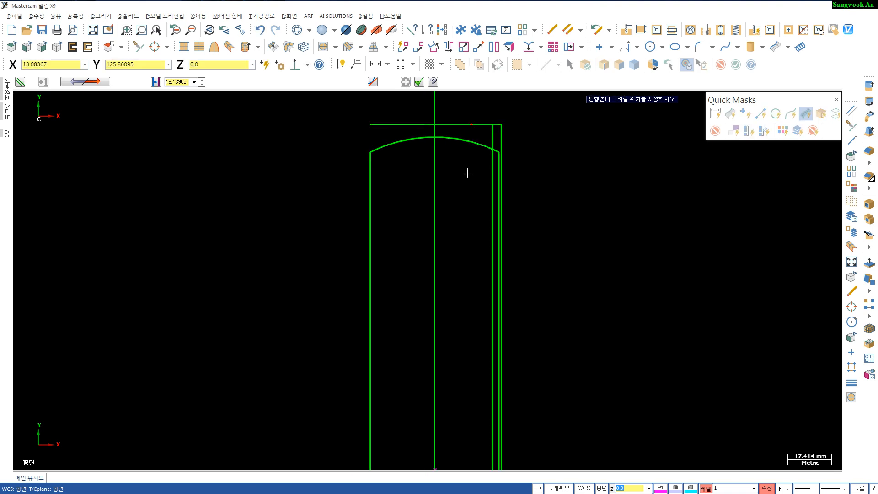
key(Return)
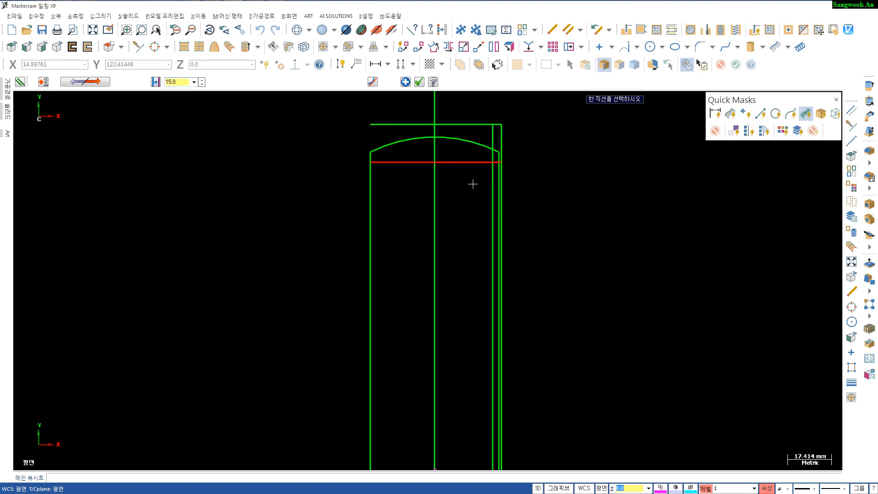
key(Return)
scroll(490, 197, up, 3)
middle_drag(483, 190, 481, 234)
key(Escape)
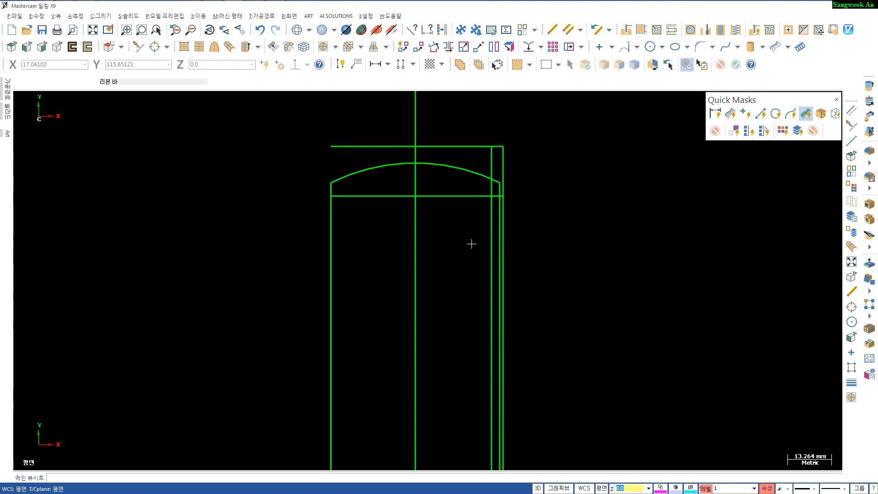
- Draw a tangent arc of radius 20 touching the outer vertical line where the lower horizontal line meets it
key(t)
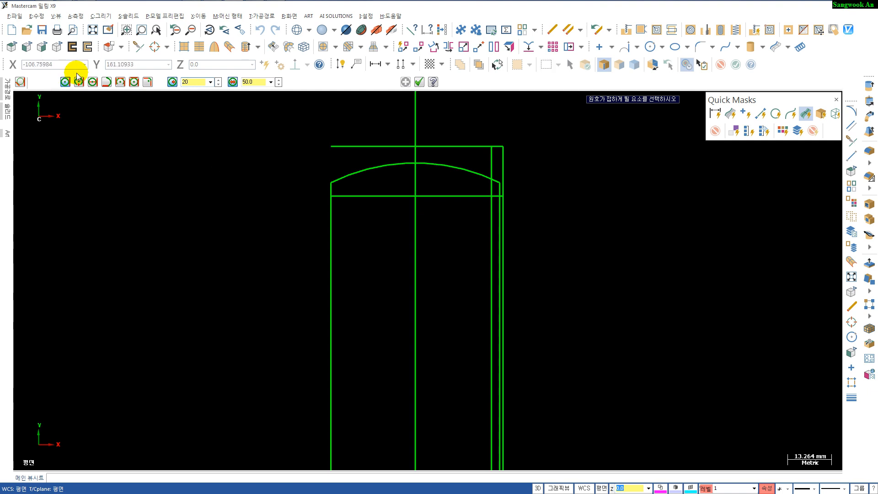
click(500, 169)
click(504, 197)
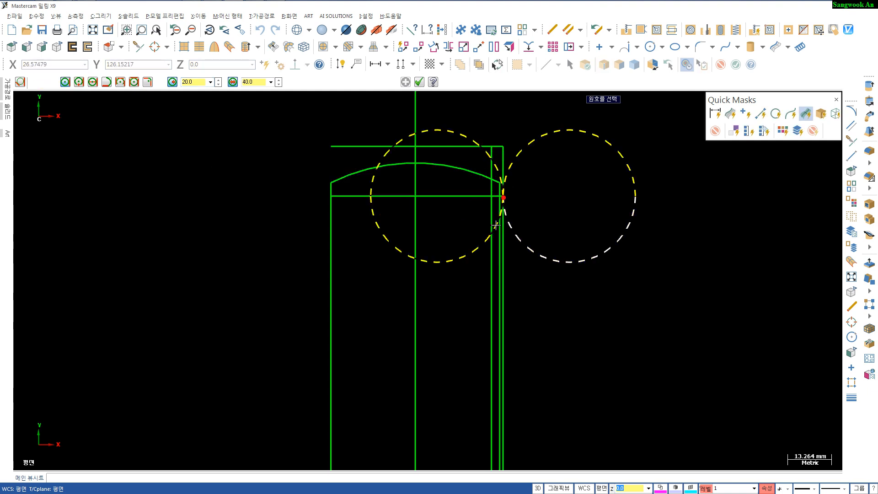
click(495, 229)
key(Escape)
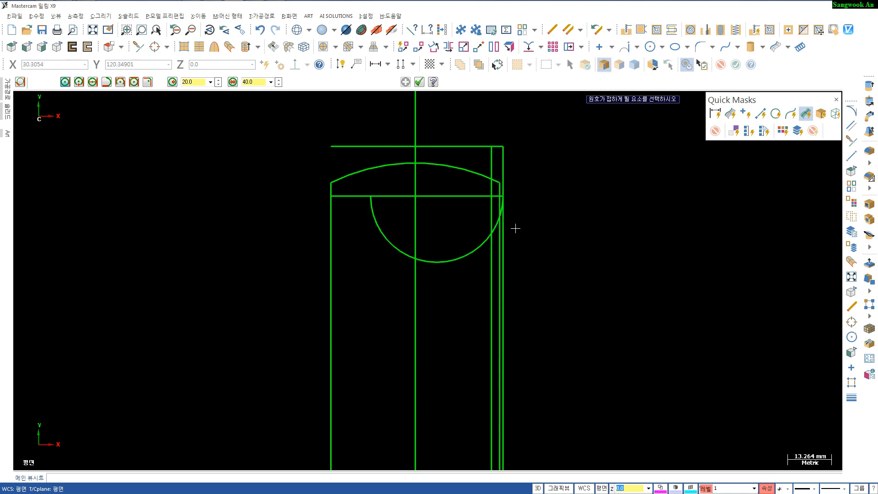
- Trim the top horizontal line and the inner offset line to a corner
scroll(515, 227, up, 2)
key(Escape)
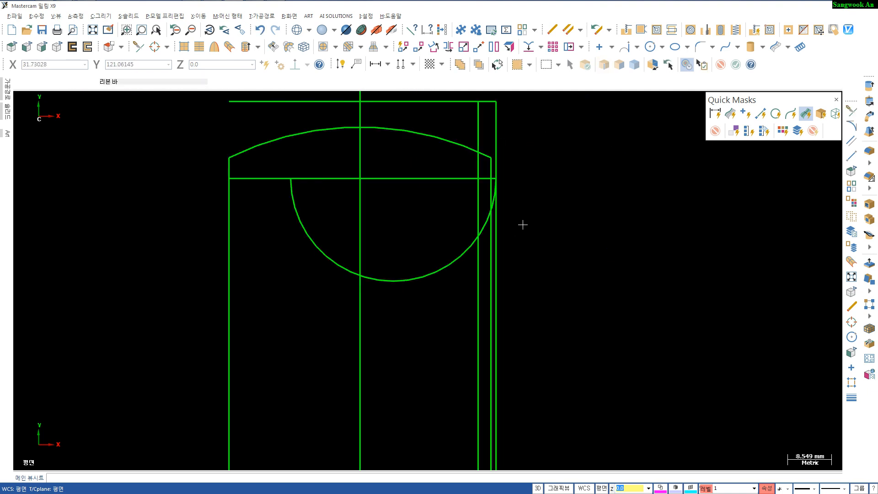
key(t)
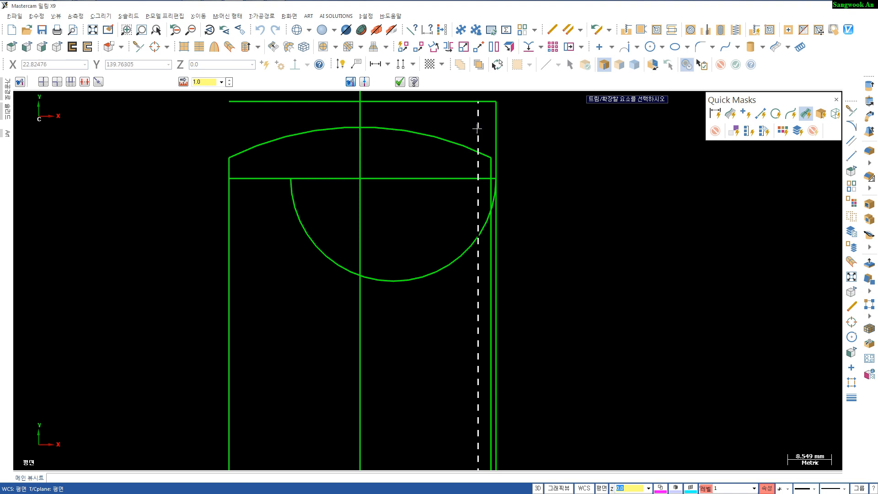
click(489, 101)
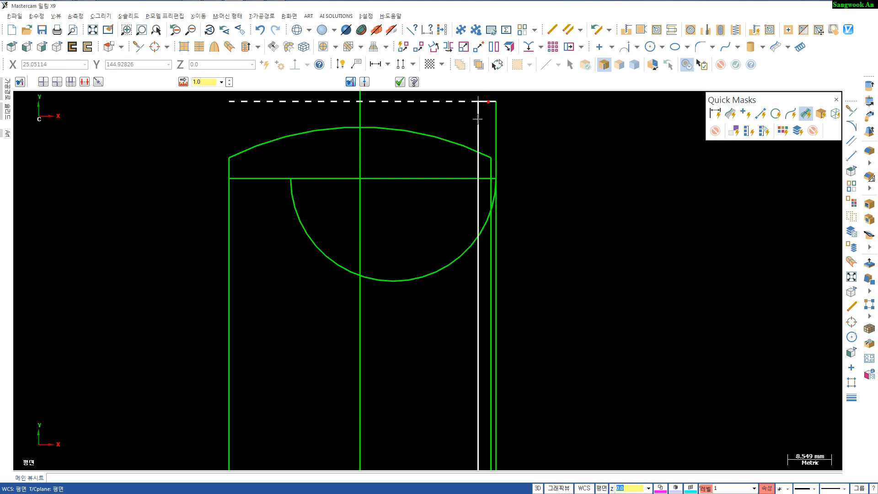
click(478, 119)
scroll(511, 184, down, 1)
scroll(511, 184, down, 3)
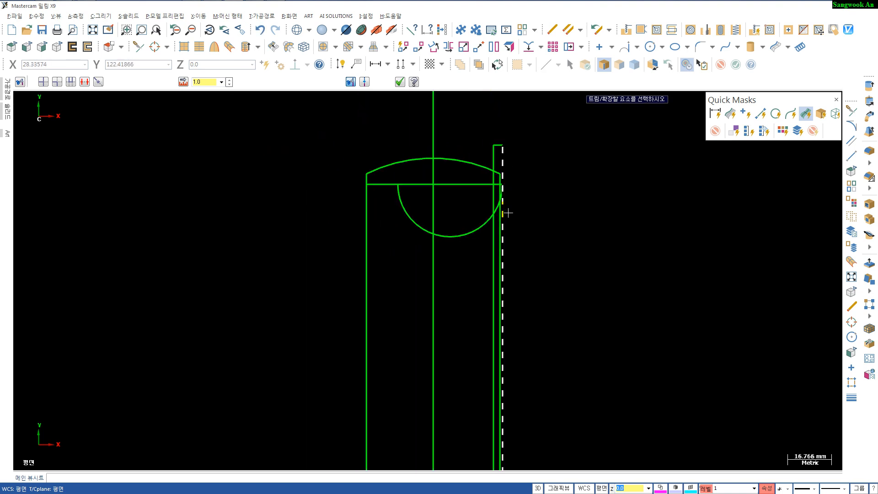
middle_drag(494, 239, 491, 234)
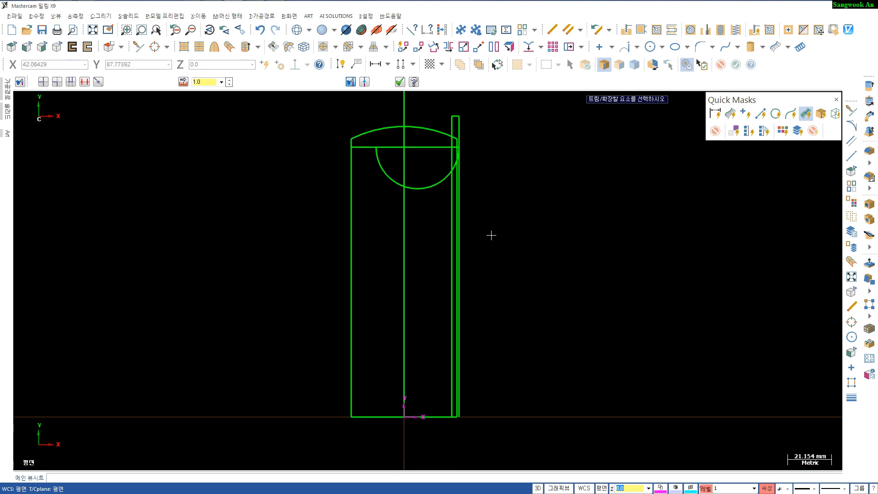
key(Escape)
- Dimension the distance from the outline's bottom edge to the top horizontal line
key(d)
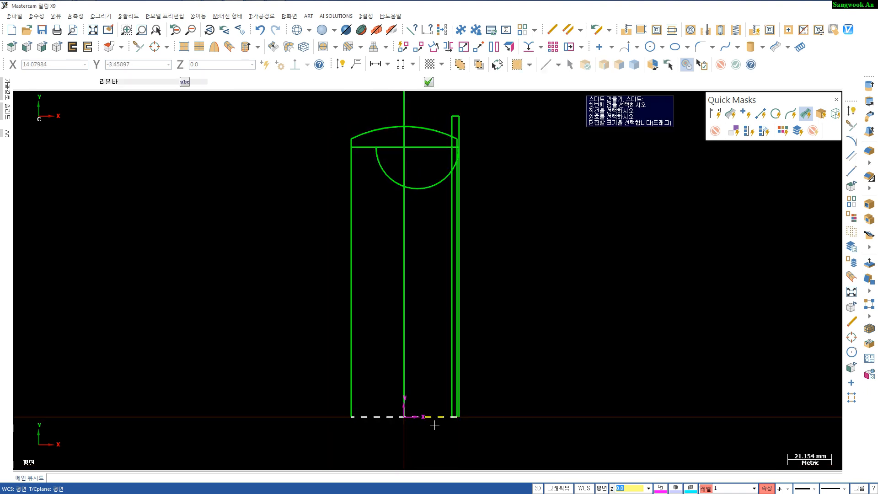
click(435, 421)
scroll(457, 122, up, 3)
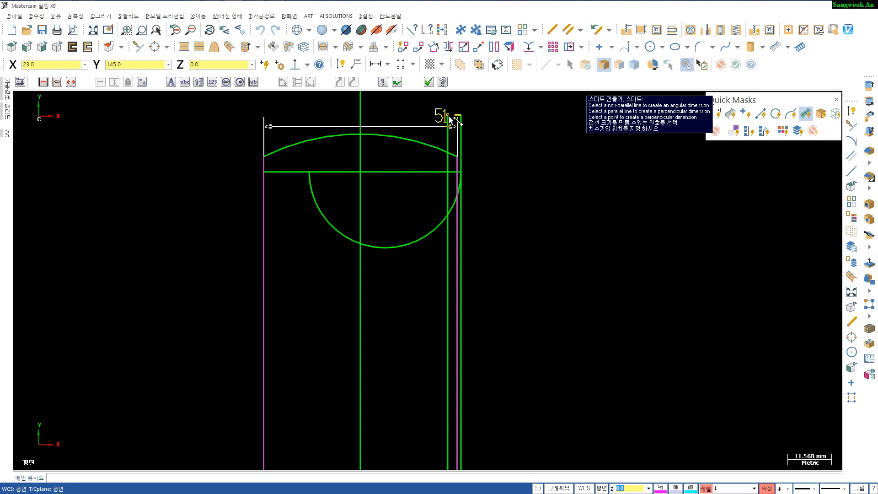
click(449, 117)
click(504, 131)
- Dimension the horizontal distance from the vertical centre line to the outer vertical line
scroll(495, 188, down, 2)
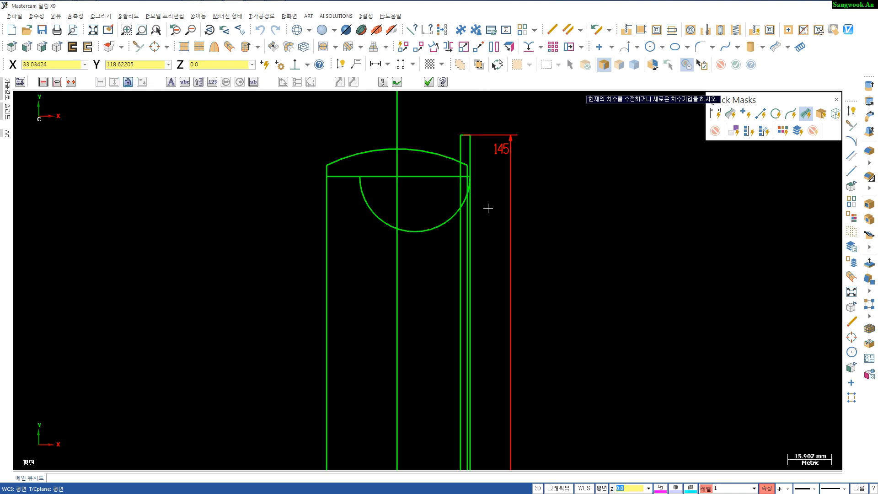
scroll(488, 208, up, 1)
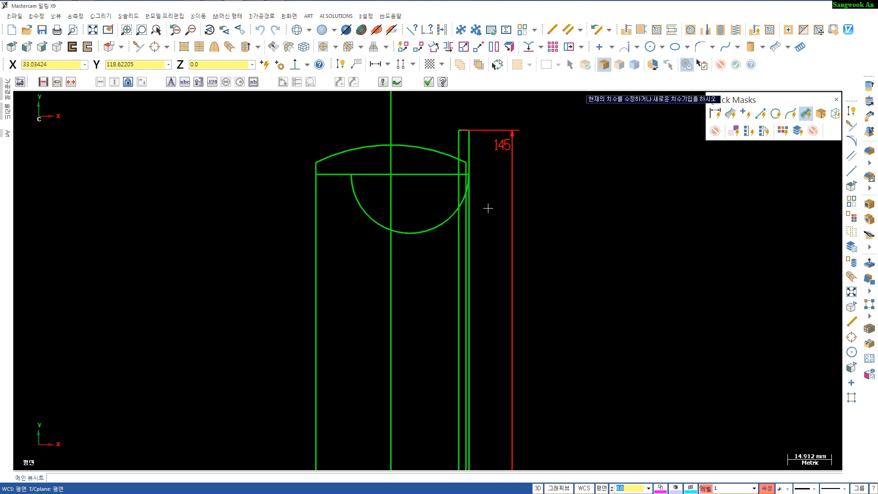
click(391, 161)
click(468, 156)
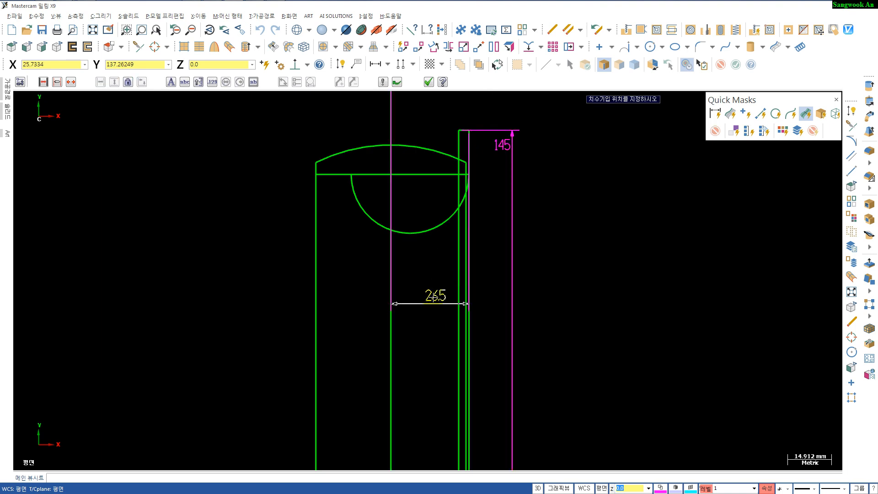
click(433, 297)
- Dimension the distance between the top horizontal line and the parallel line below it
scroll(421, 316, up, 1)
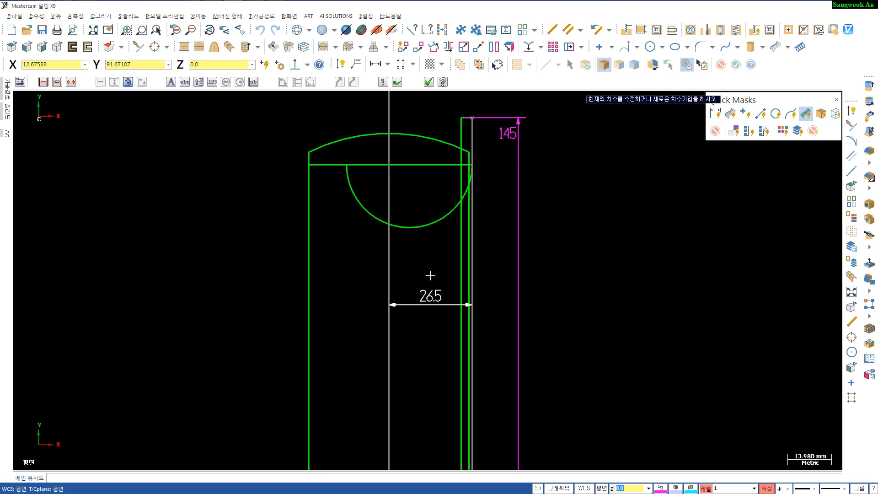
click(465, 130)
scroll(465, 130, up, 10)
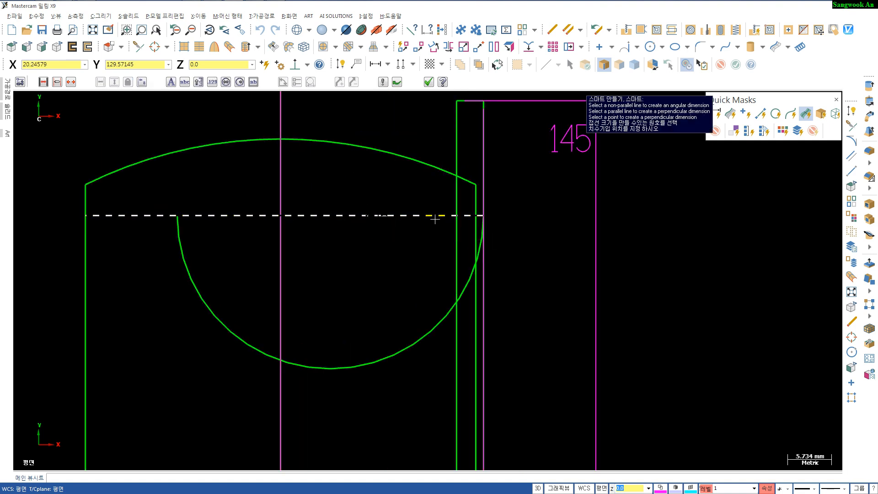
click(442, 216)
click(520, 213)
- Dimension the tangent arc as a radius instead of a diameter and place it
scroll(503, 247, up, 1)
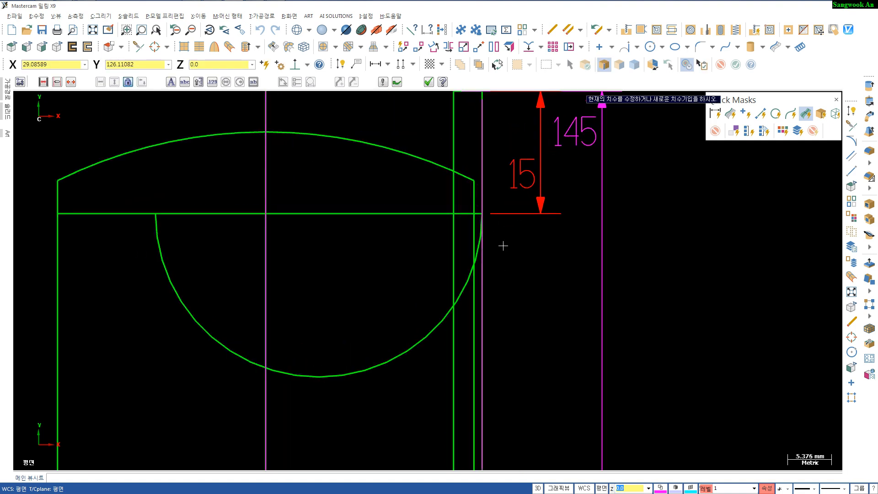
click(467, 283)
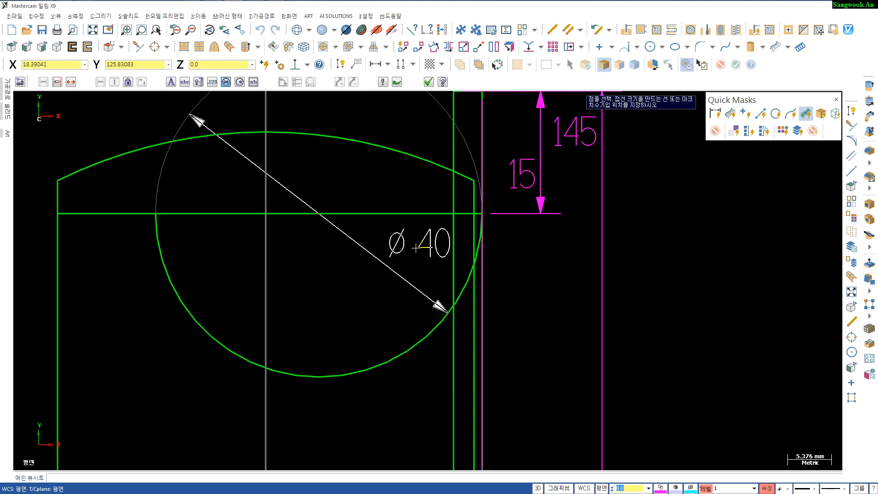
key(r)
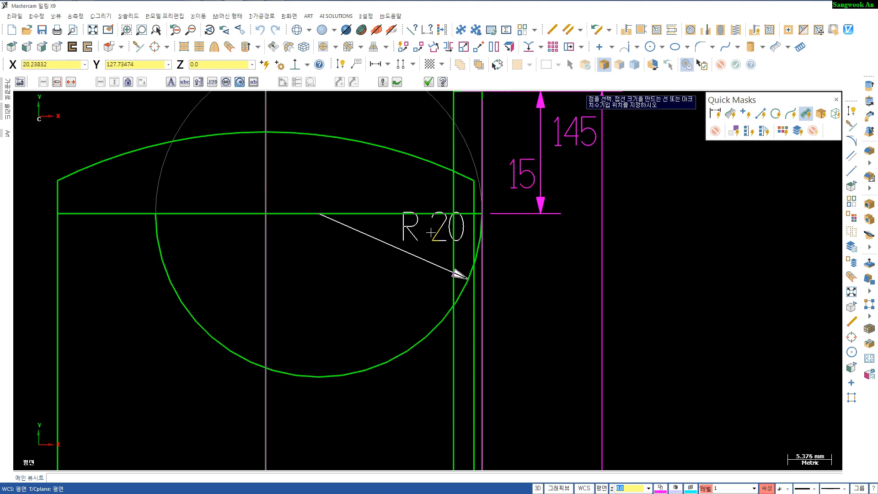
click(425, 231)
scroll(409, 297, down, 8)
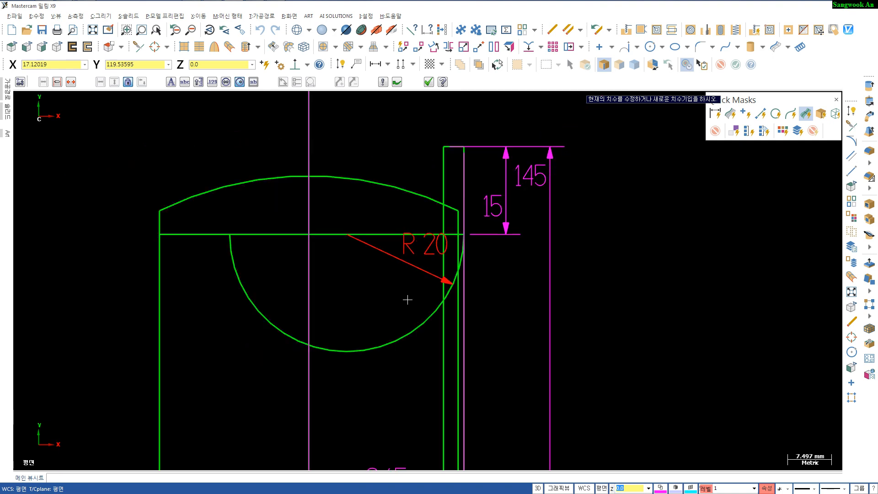
middle_drag(402, 308, 397, 281)
key(Escape)
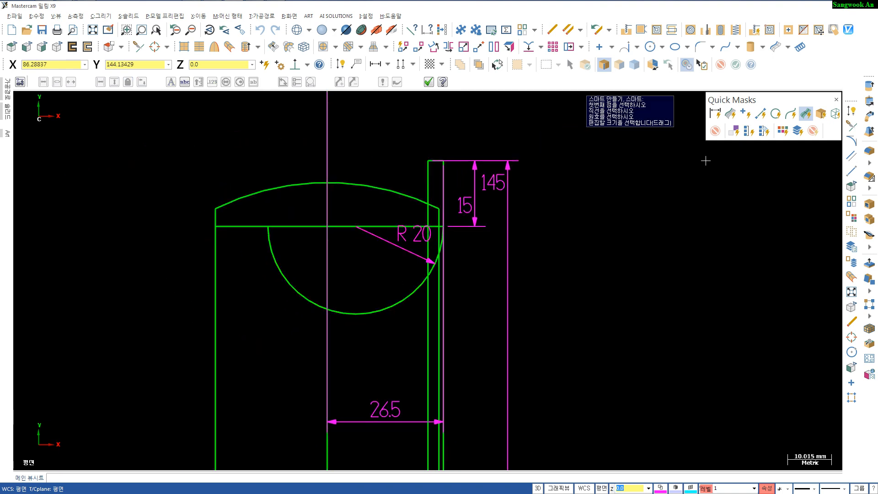
- Select all the dimensions and delete them
click(715, 112)
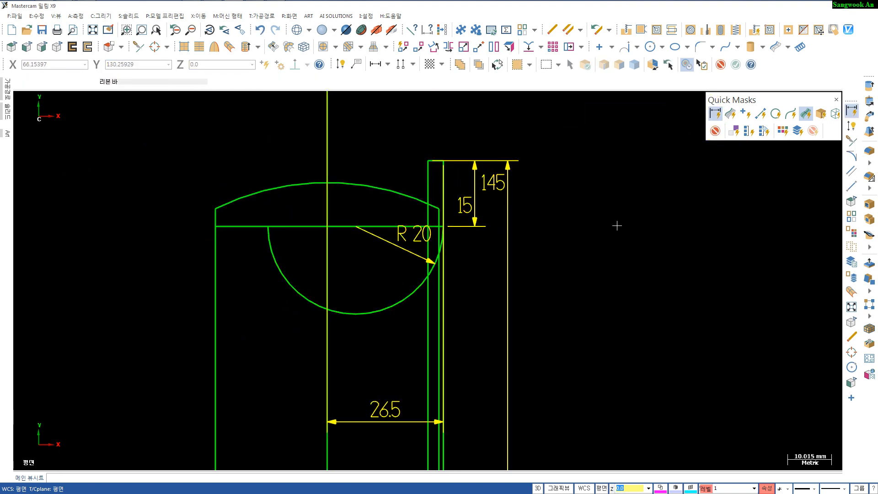
key(Delete)
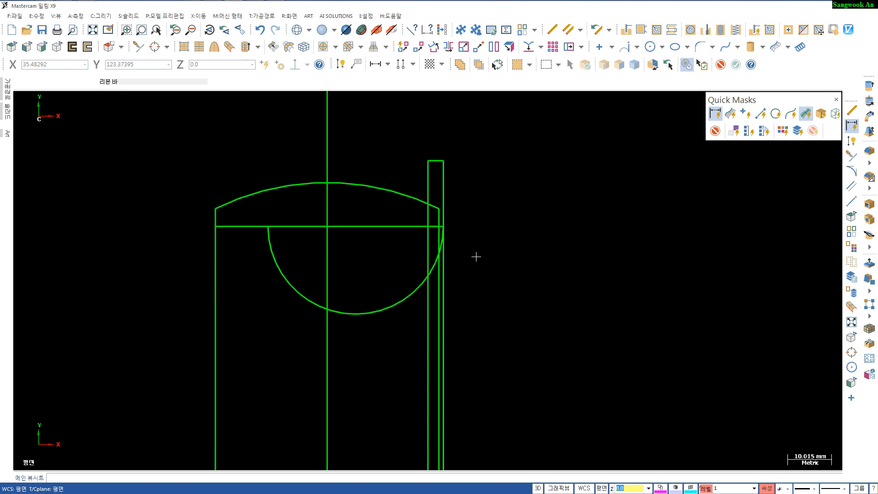
- Trim the inner offset line and the arc to their intersection, then trim the arc to the outer vertical line
key(t)
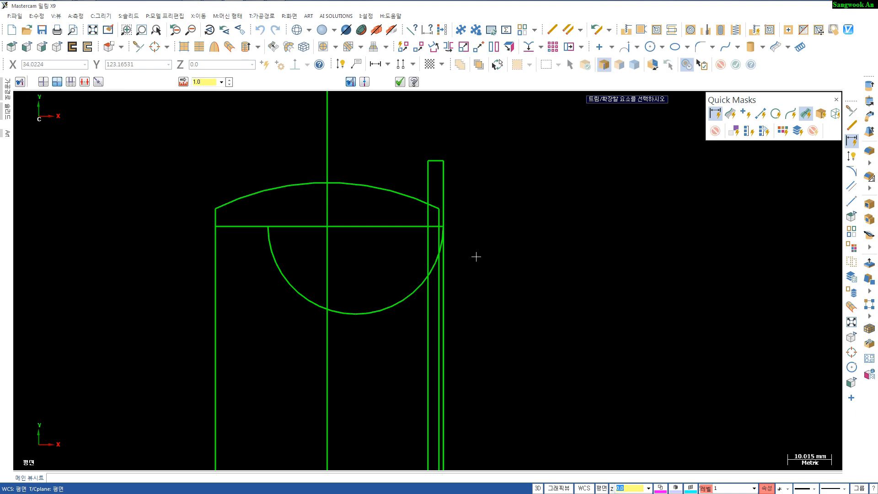
scroll(466, 229, up, 3)
click(406, 255)
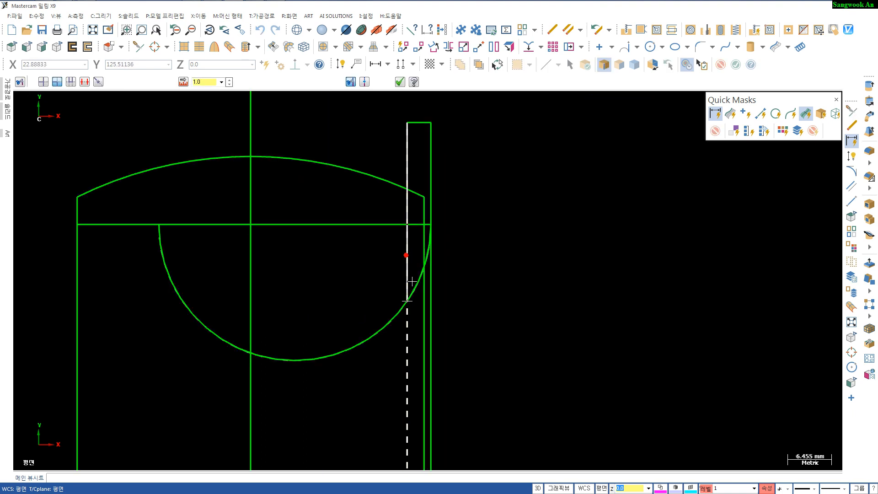
click(411, 281)
click(417, 276)
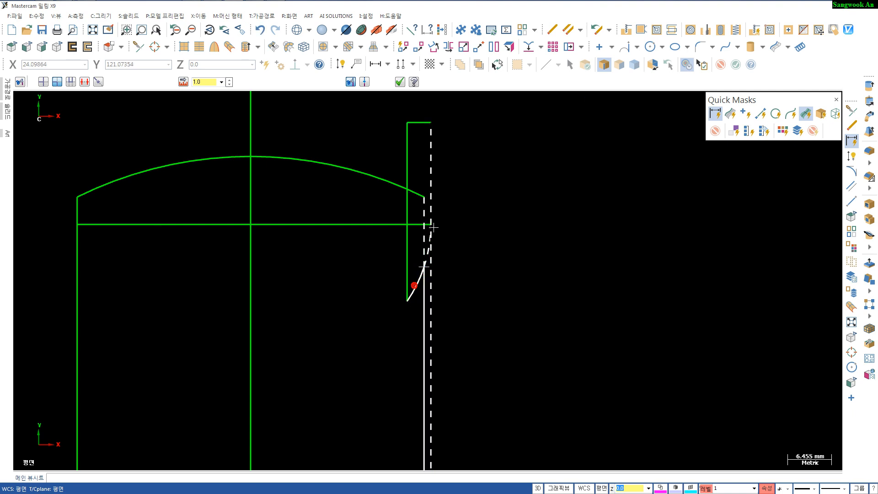
click(435, 192)
scroll(466, 183, down, 3)
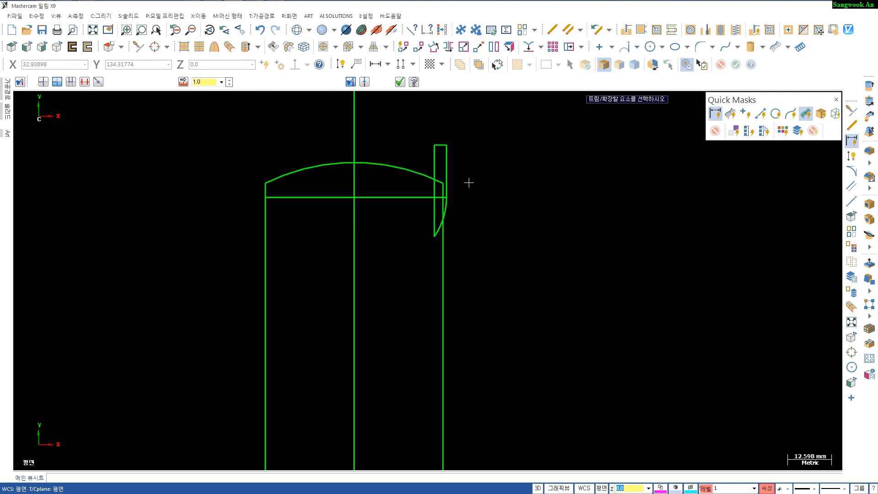
key(Escape)
- Delete the lower horizontal line crossing the outline
scroll(484, 228, up, 2)
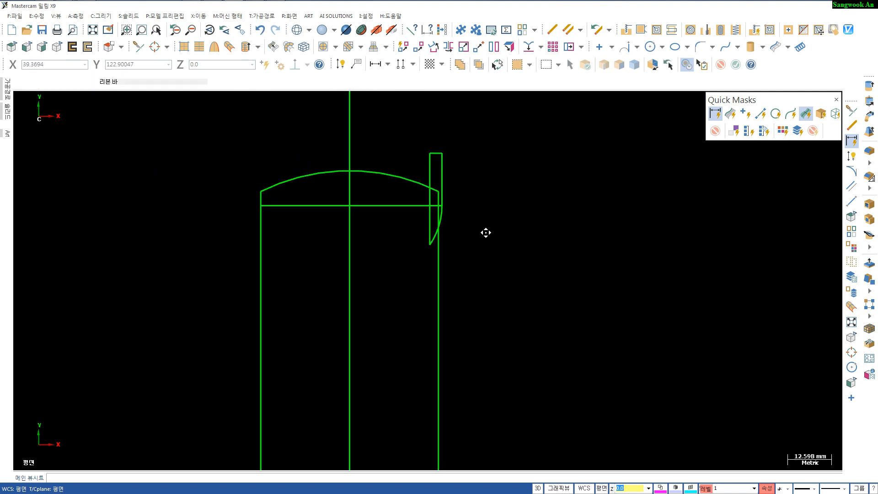
click(345, 207)
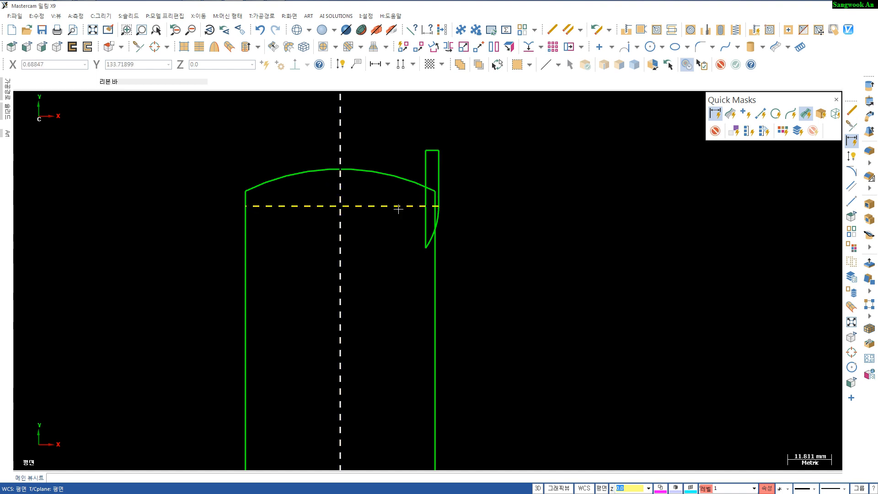
key(Delete)
- In an isometric view, start a revolved surface from the trimmed arc profile about the adjacent straight edge
scroll(407, 261, down, 1)
scroll(411, 275, down, 1)
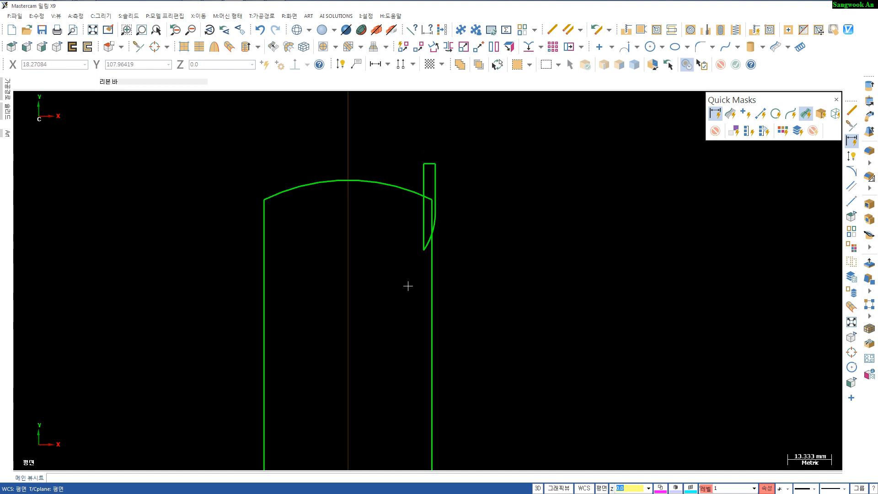
key(alt+7)
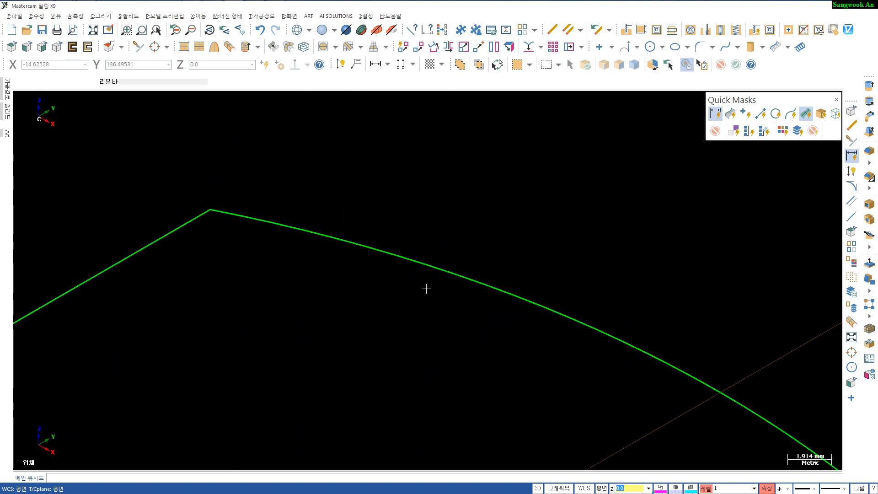
scroll(426, 289, down, 8)
key(alt+F1)
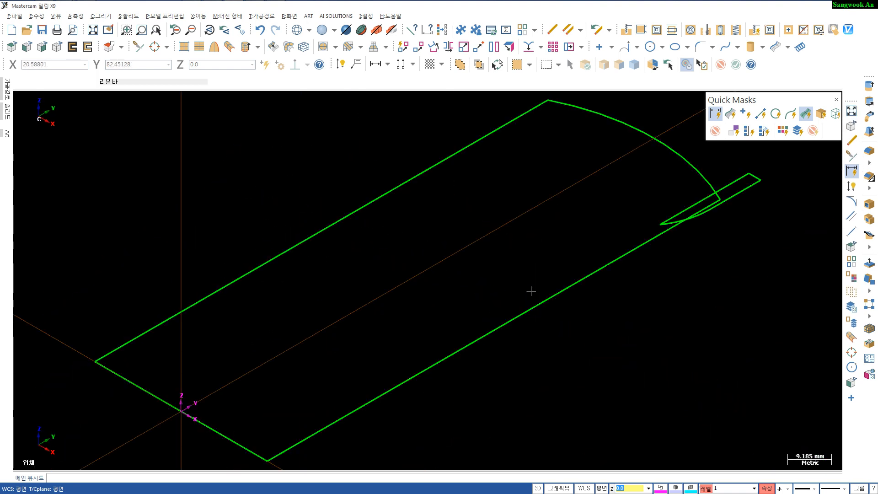
middle_drag(531, 291, 401, 292)
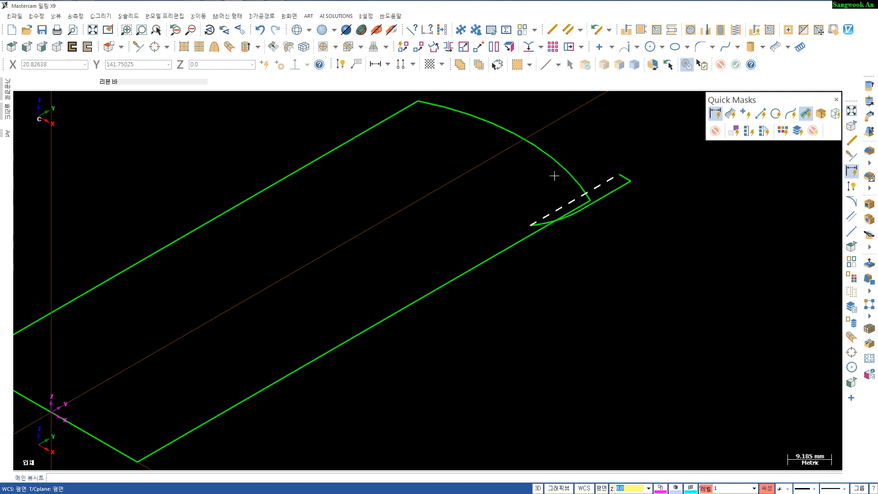
click(214, 48)
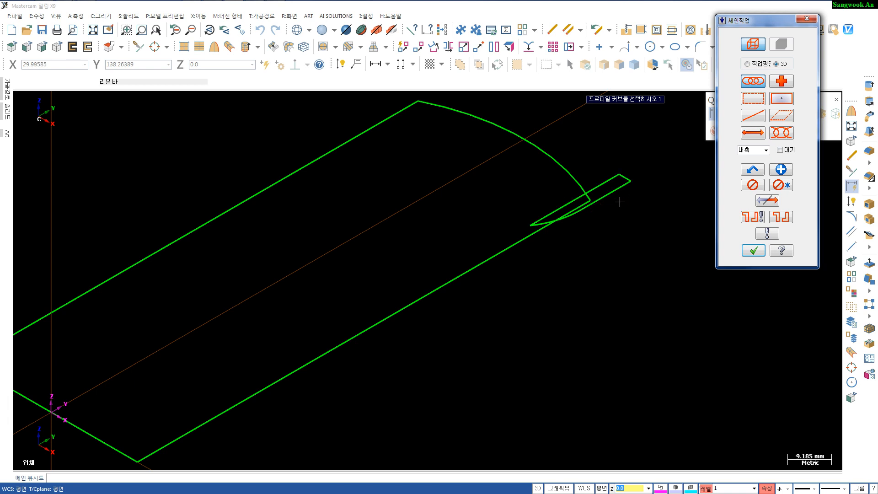
scroll(619, 203, up, 1)
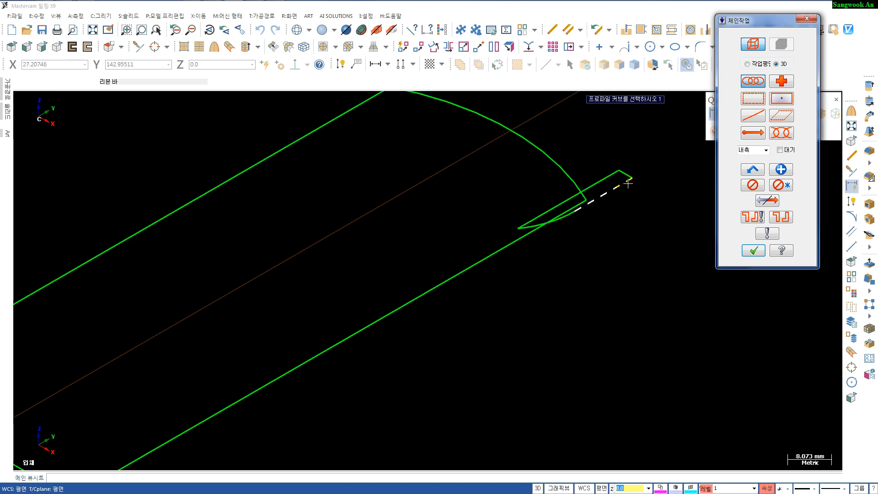
click(628, 184)
key(Return)
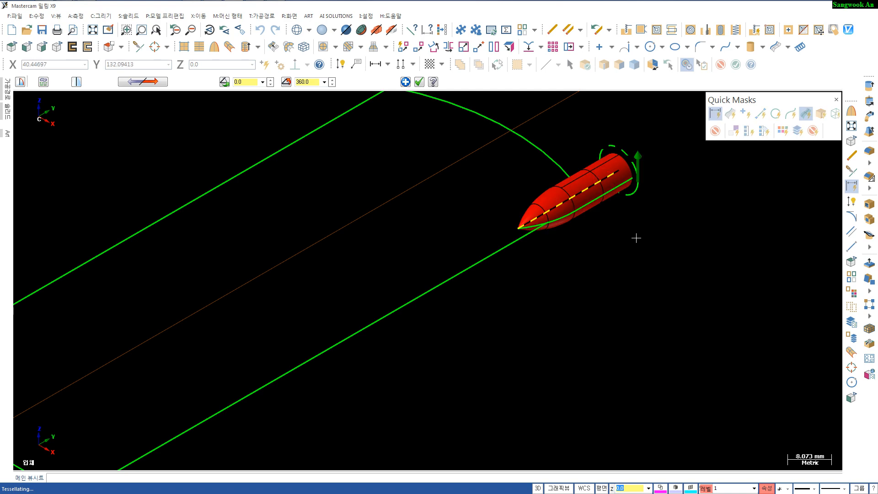
mouse_move(644, 244)
middle_down()
mouse_move(619, 227)
mouse_move(614, 272)
middle_up()
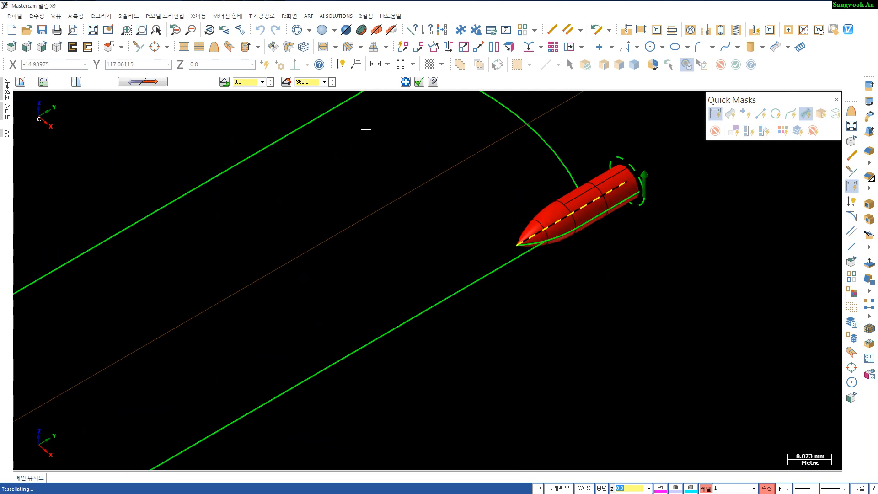
- Set the revolve end angle to 180°, reverse the revolve direction, and accept the surface
click(306, 81)
text(180)
key(Return)
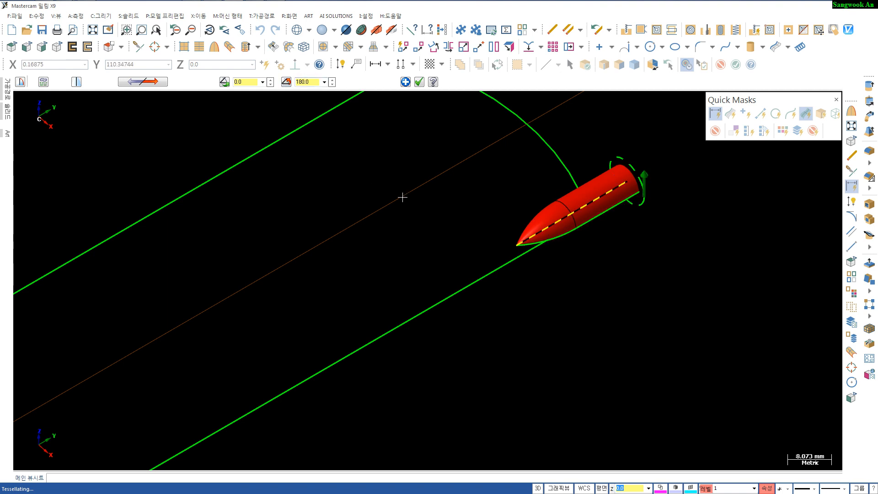
click(146, 81)
click(145, 81)
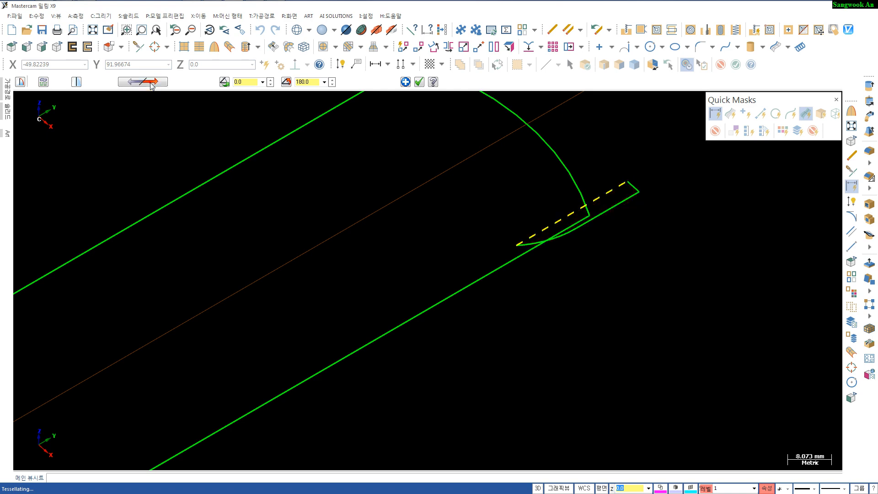
click(148, 83)
middle_drag(614, 259, 610, 257)
key(Return)
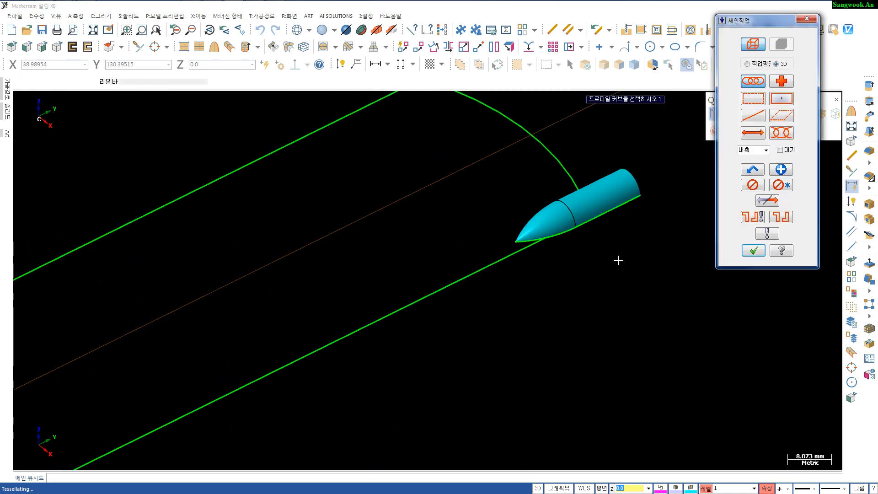
click(752, 250)
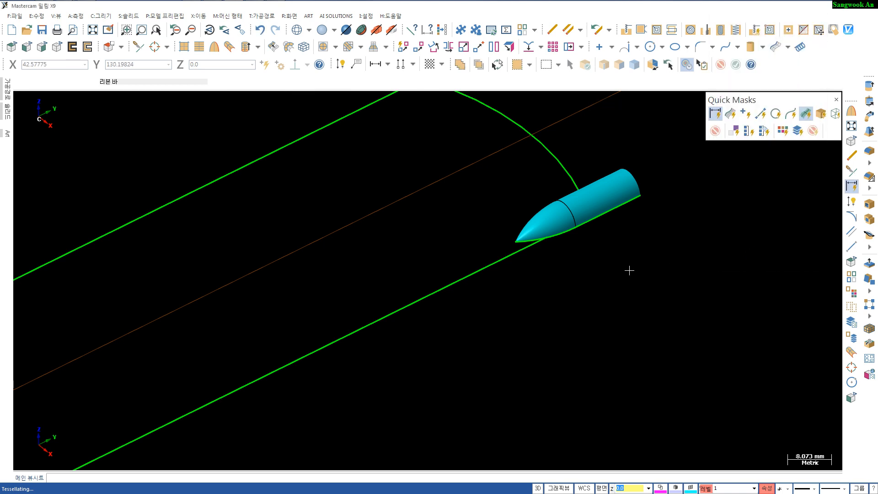
- Move the revolved surface to level 60
click(612, 213)
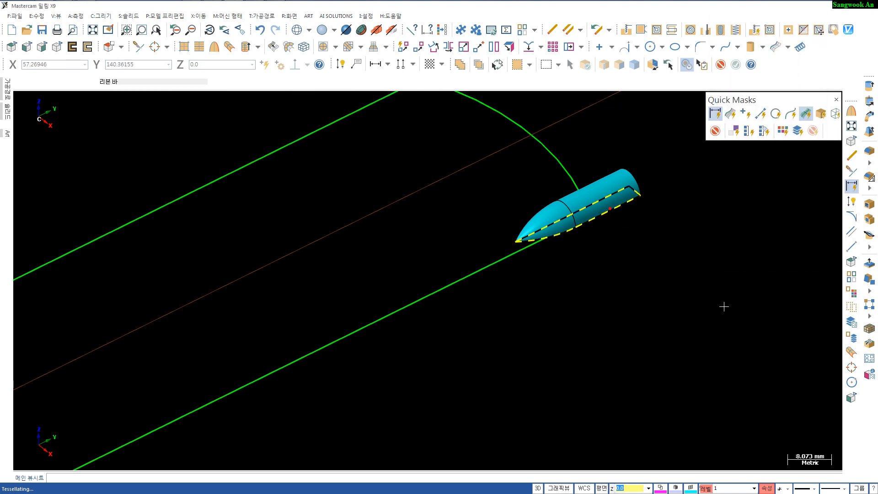
right_click(705, 488)
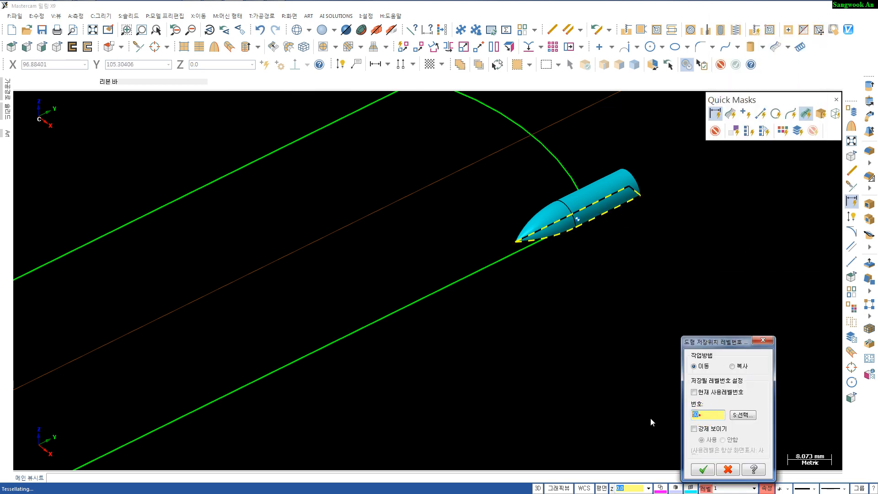
text(10)
key(Return)
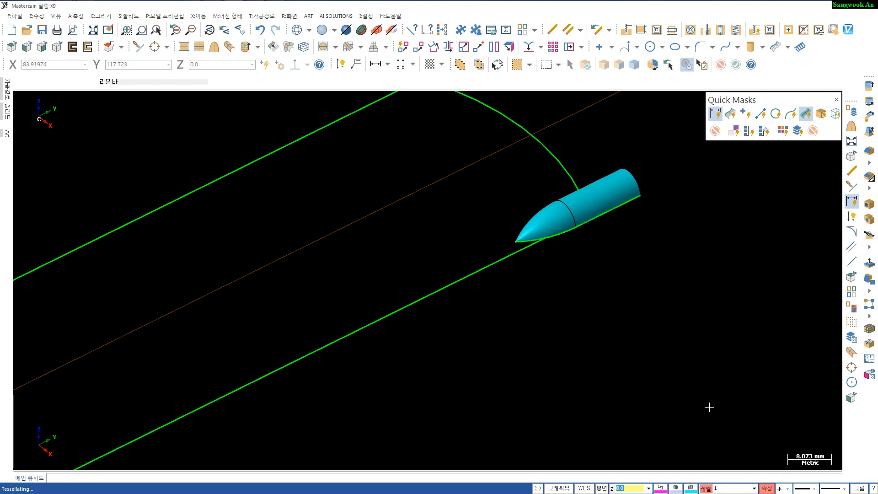
- Rename level 60 as "bullet curves" and switch off its visibility
click(705, 488)
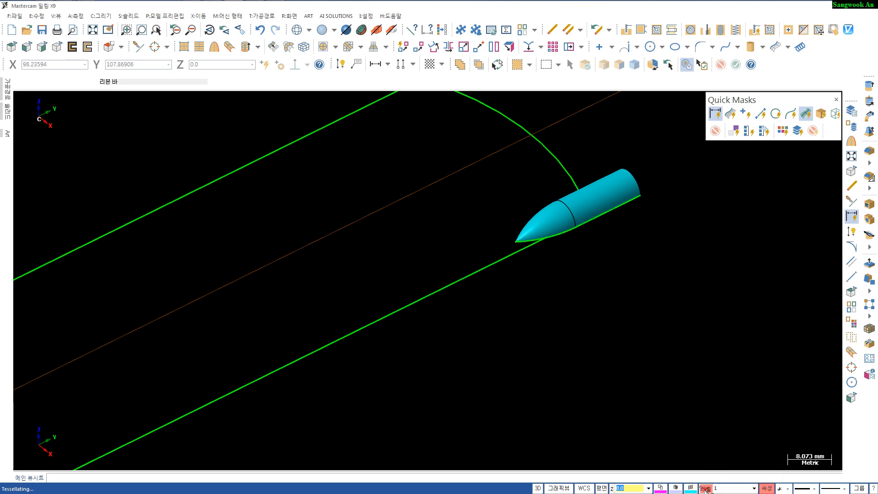
double_click(585, 193)
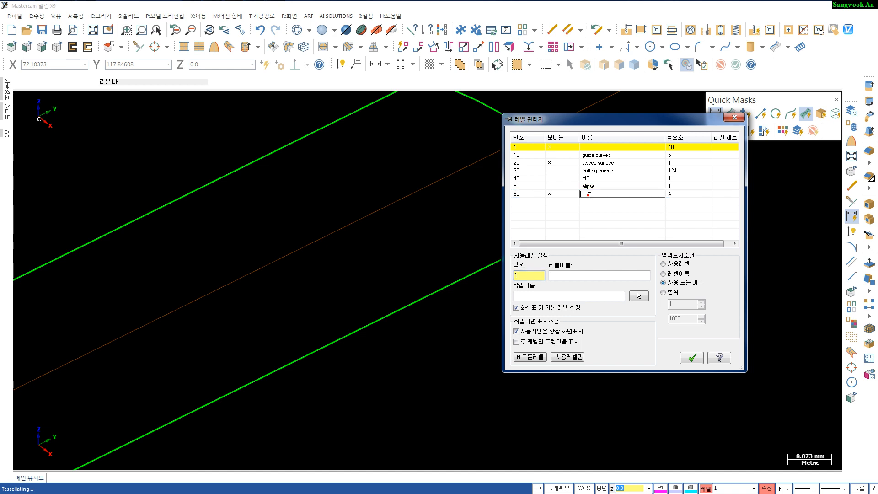
text(bullet curves)
click(549, 194)
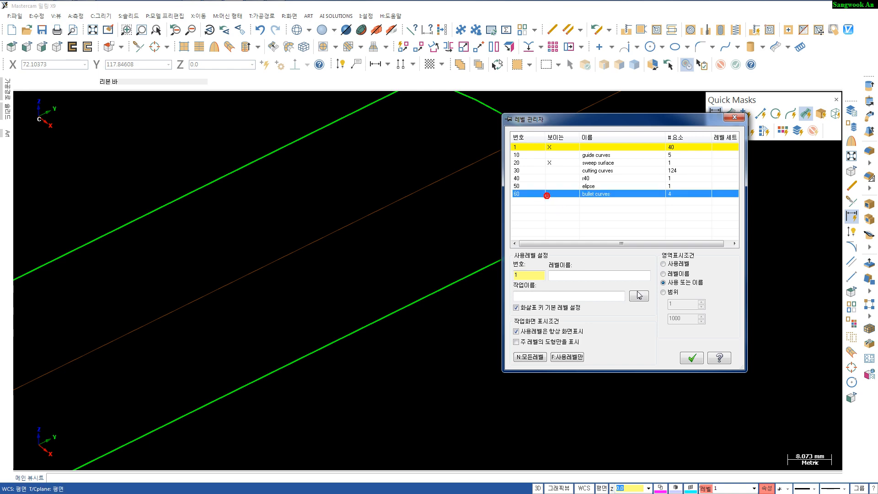
click(691, 357)
- Select all surfaces and hide every other entity so only the surfaces remain displayed
scroll(662, 311, down, 1)
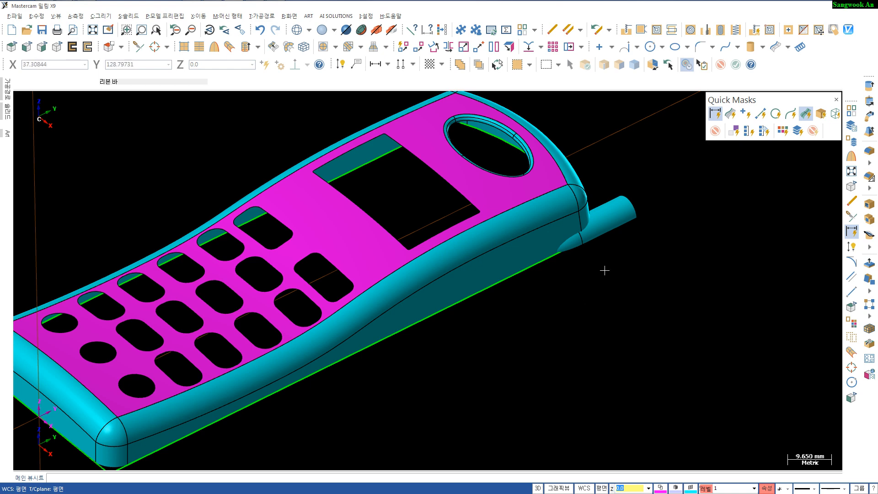
click(806, 113)
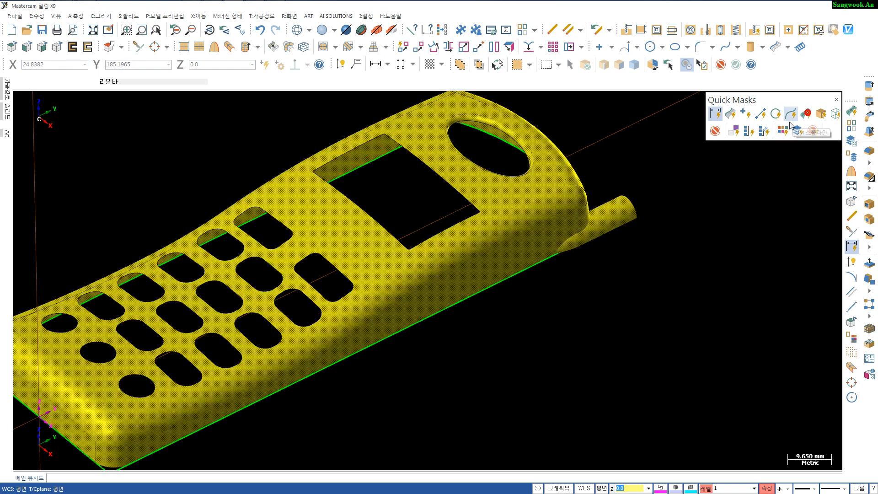
key(alt+e)
- Create intersection curves between the phone's side wall surfaces and the revolved bullet surface
middle_drag(562, 378, 544, 202)
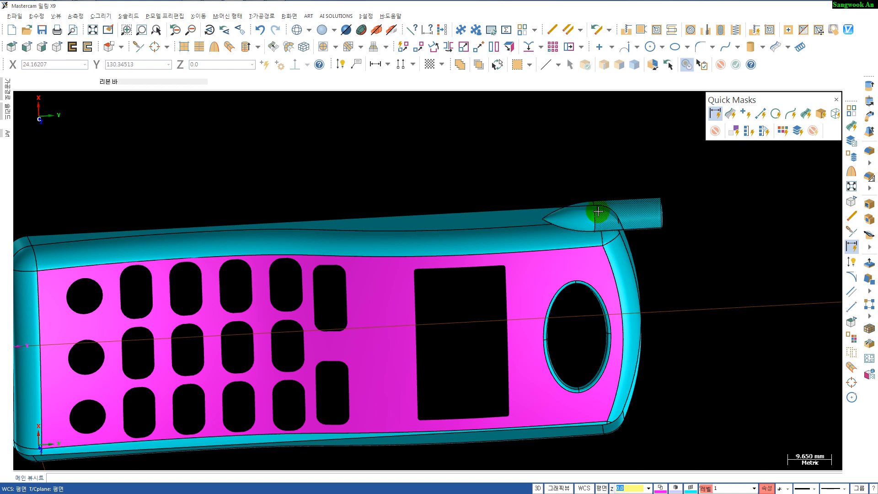
middle_drag(588, 210, 587, 369)
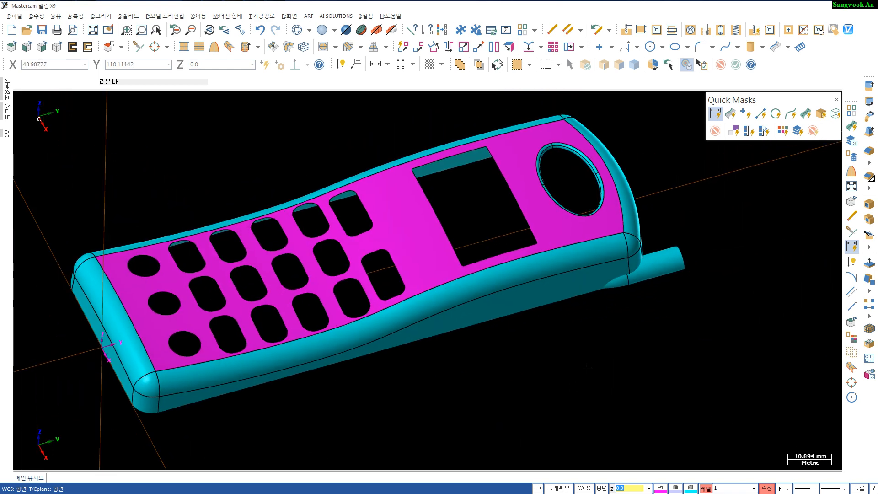
scroll(587, 369, up, 3)
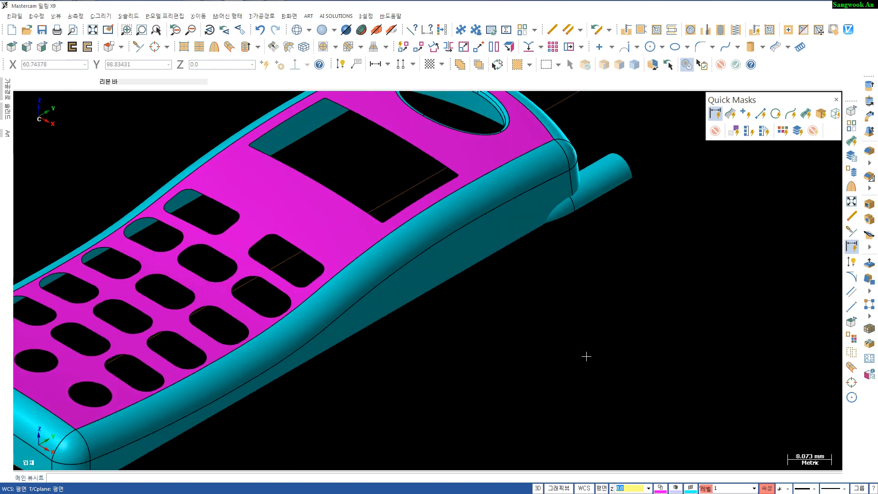
scroll(587, 356, down, 4)
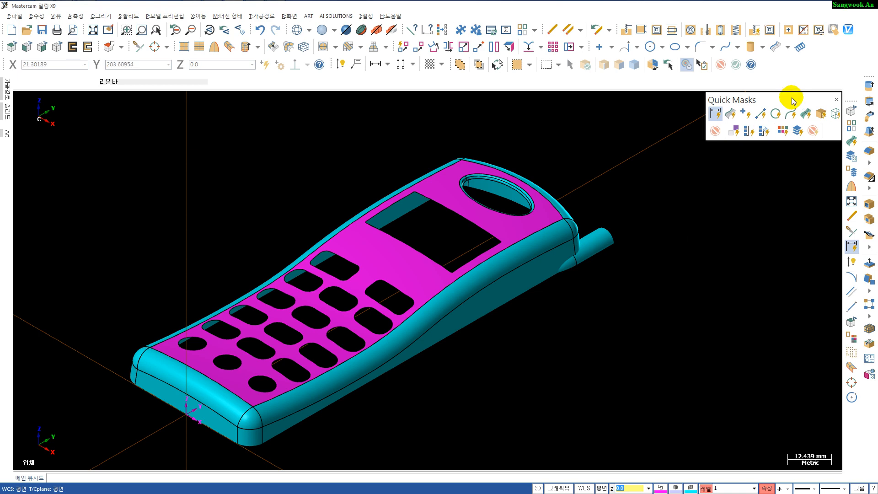
click(787, 47)
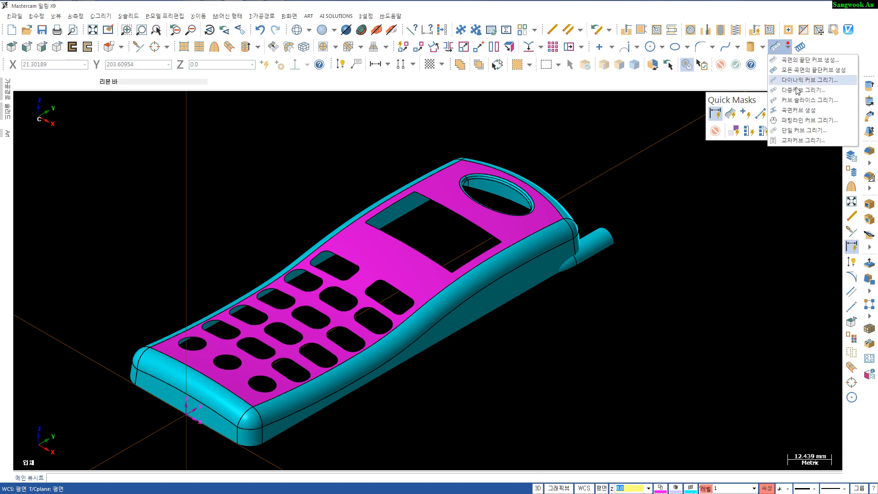
click(801, 140)
mouse_move(633, 271)
middle_down()
mouse_move(581, 245)
mouse_move(526, 261)
mouse_move(555, 274)
middle_up()
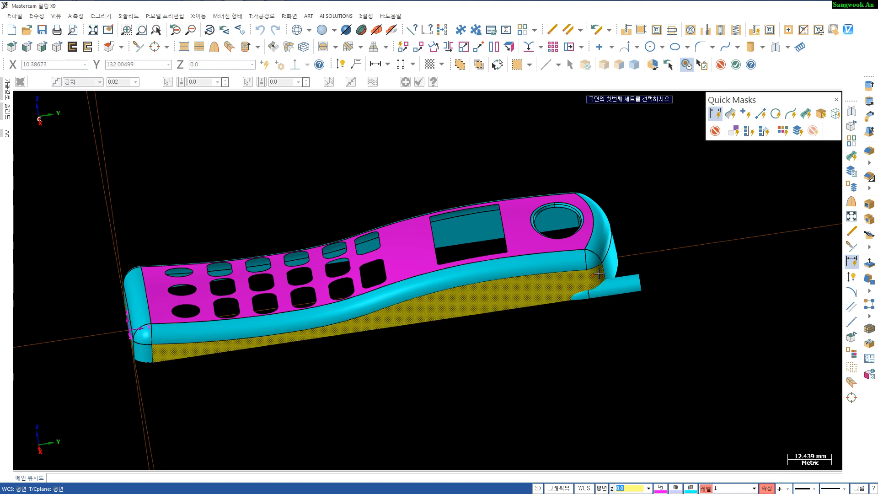
click(611, 258)
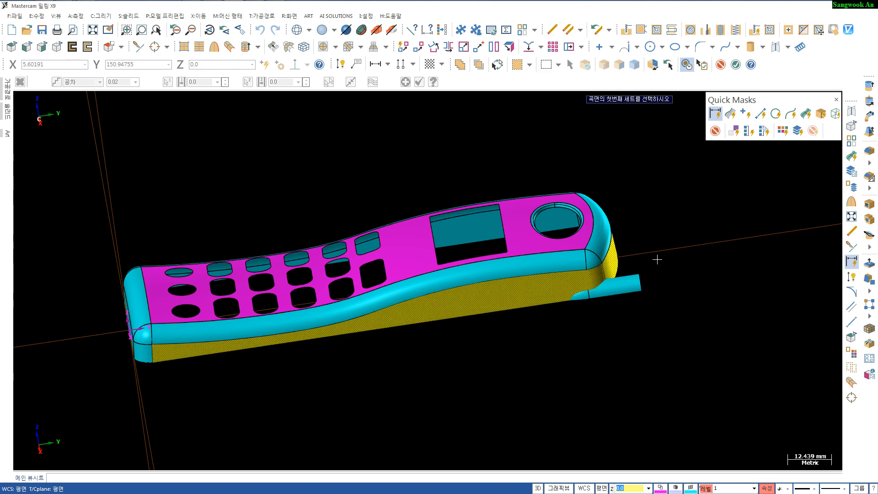
key(Return)
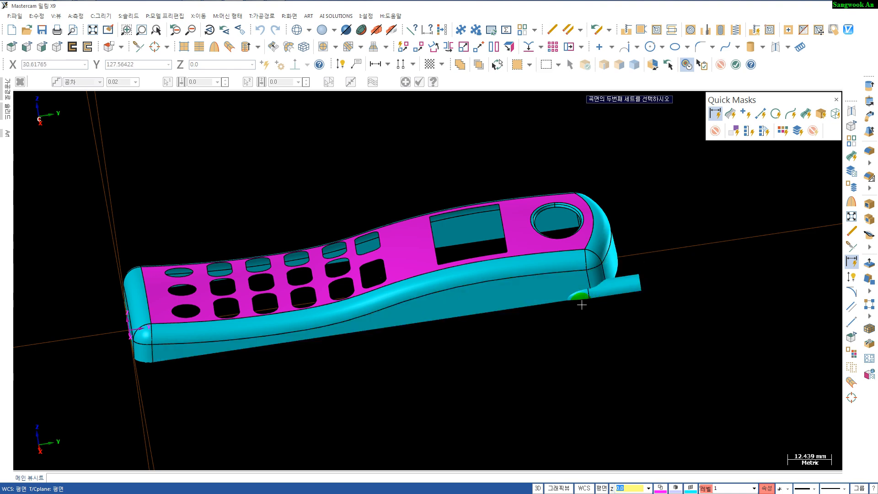
click(581, 298)
click(616, 289)
key(Return)
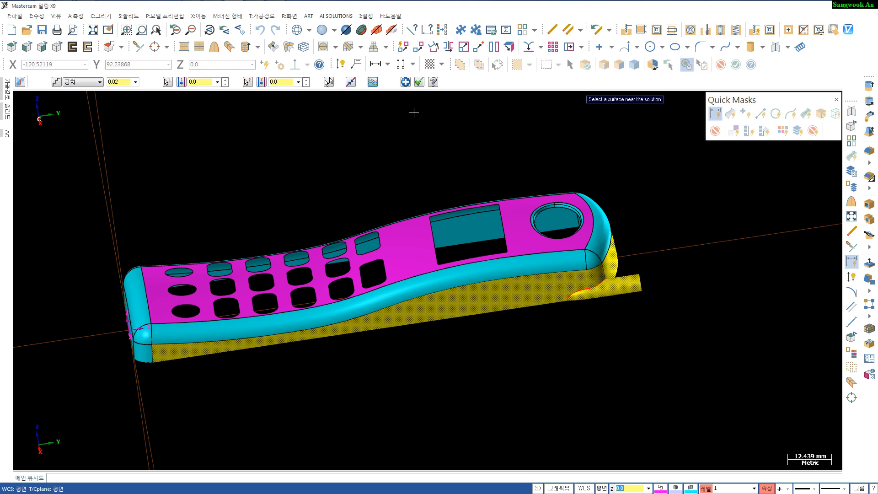
click(350, 82)
click(351, 83)
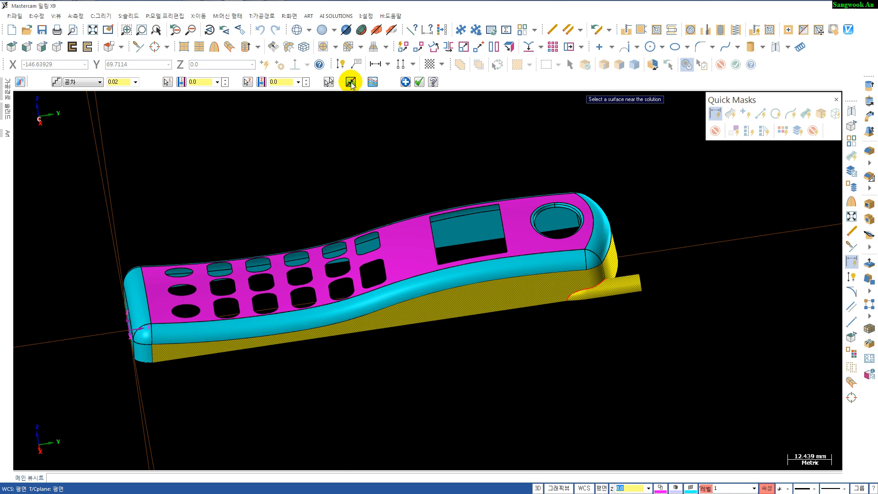
click(419, 82)
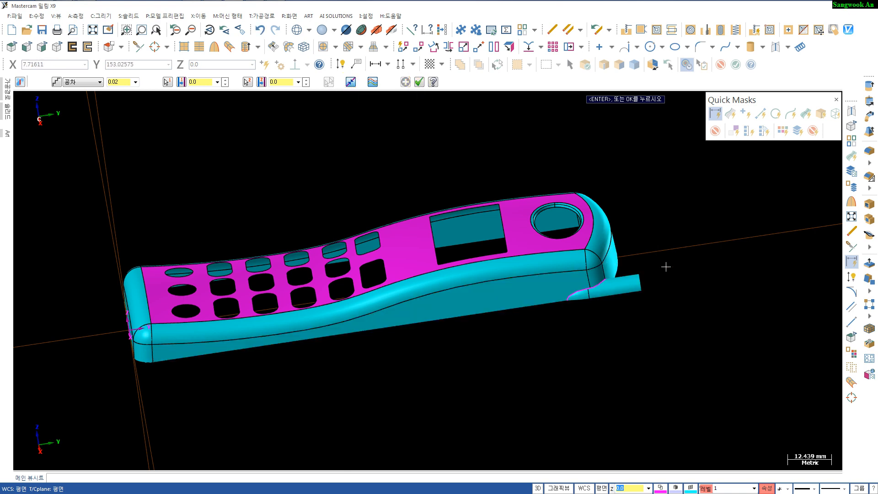
middle_drag(666, 265, 578, 314)
scroll(555, 300, up, 4)
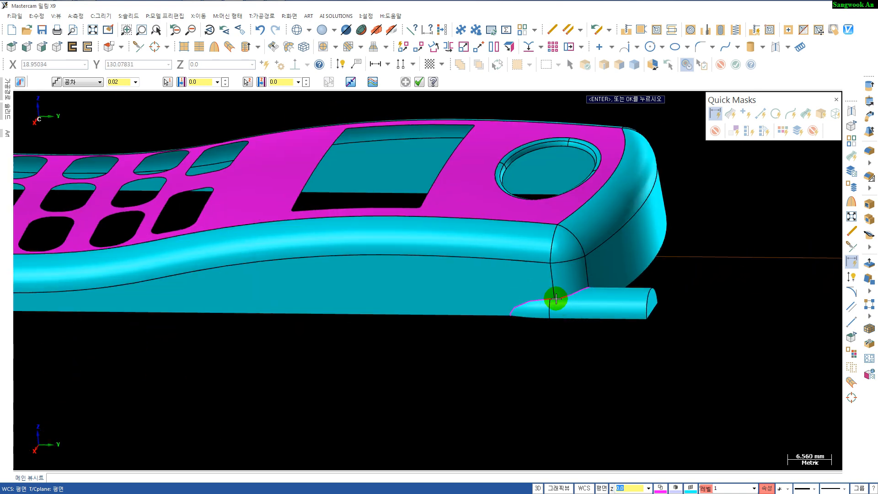
key(Escape)
- Select the intersection curve segments and change their line width to a thicker style
click(535, 301)
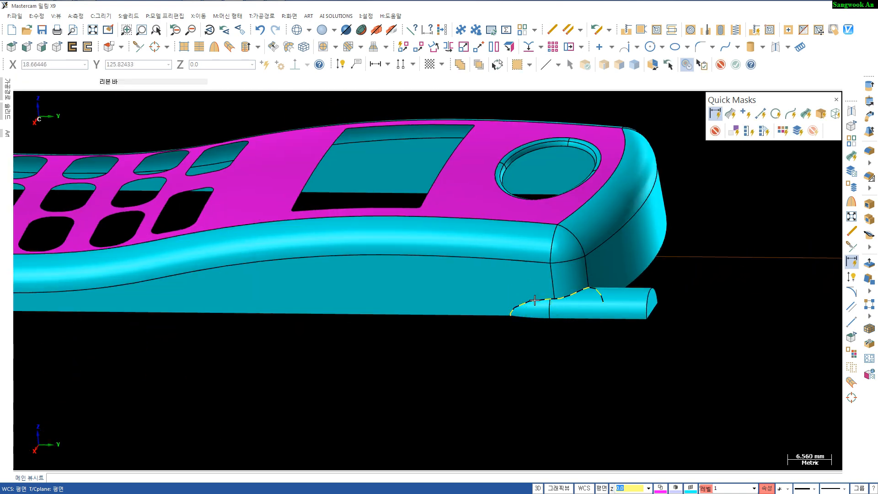
click(521, 312)
click(520, 306)
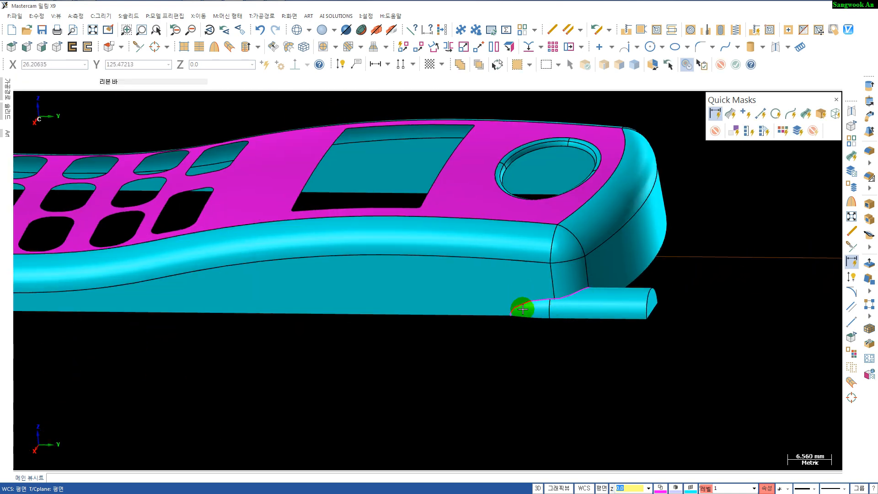
right_click(830, 488)
click(831, 439)
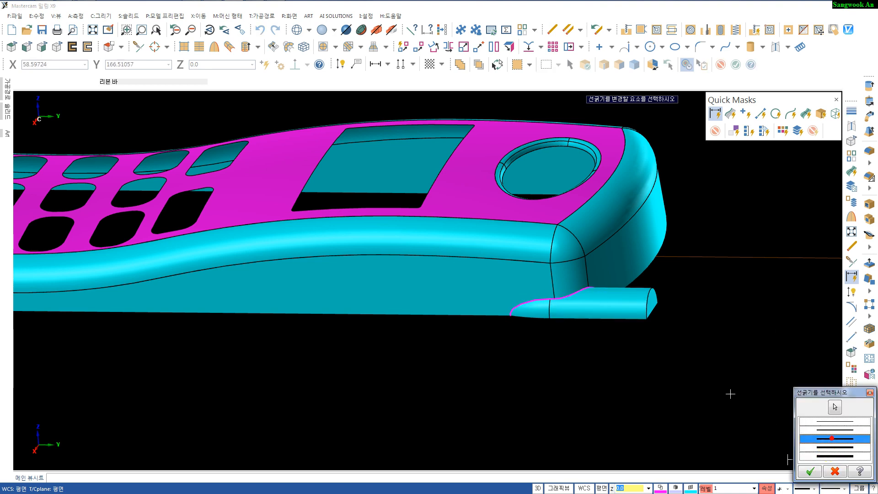
key(Return)
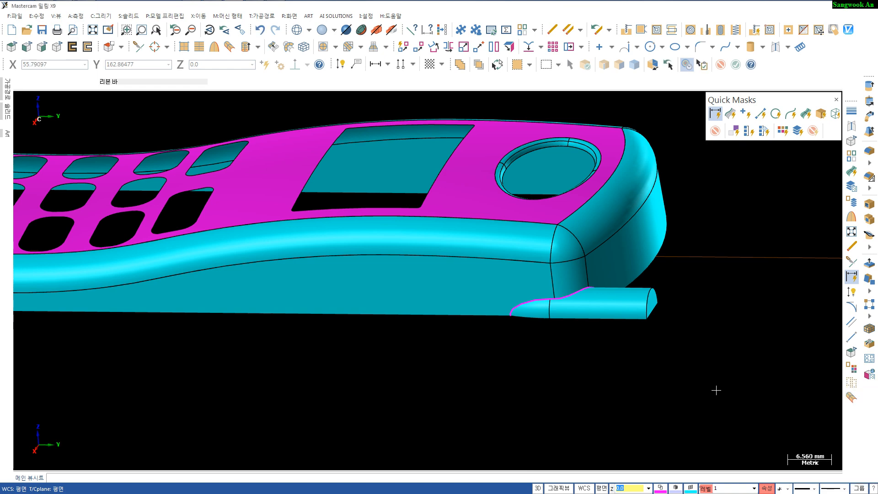
- Move the intersection curves to level 70
scroll(586, 400, up, 2)
scroll(584, 395, down, 3)
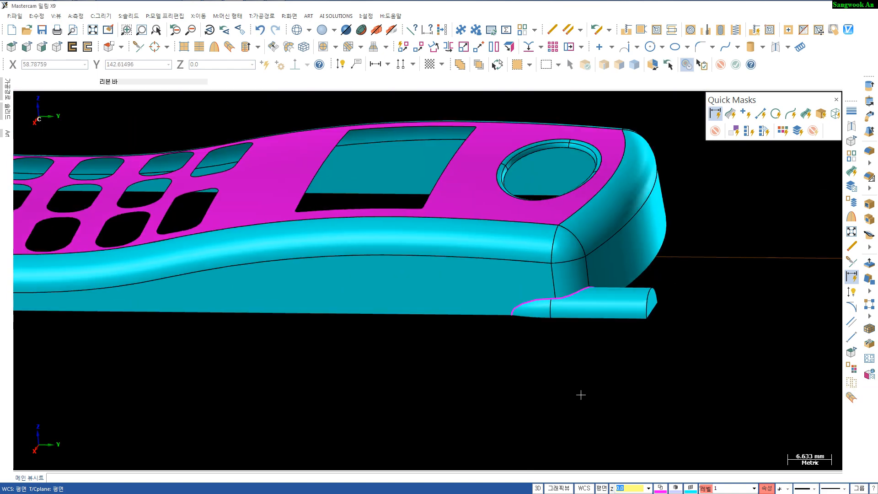
middle_drag(580, 396, 543, 392)
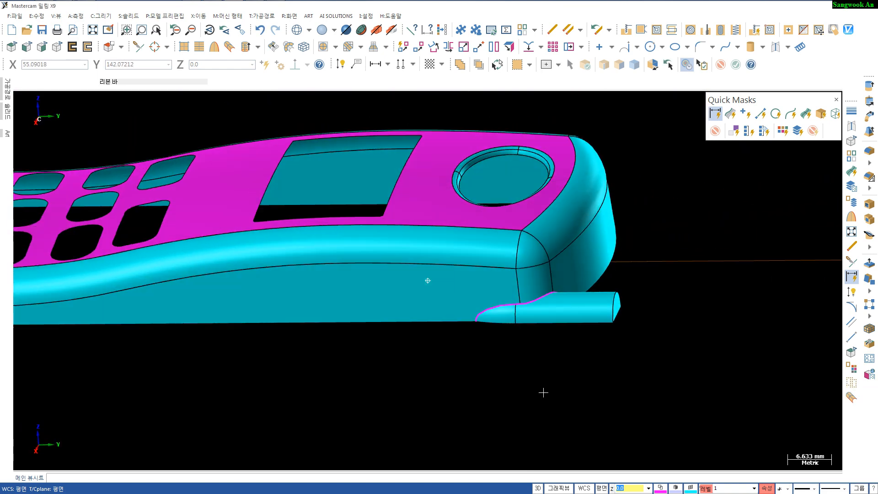
right_click(706, 487)
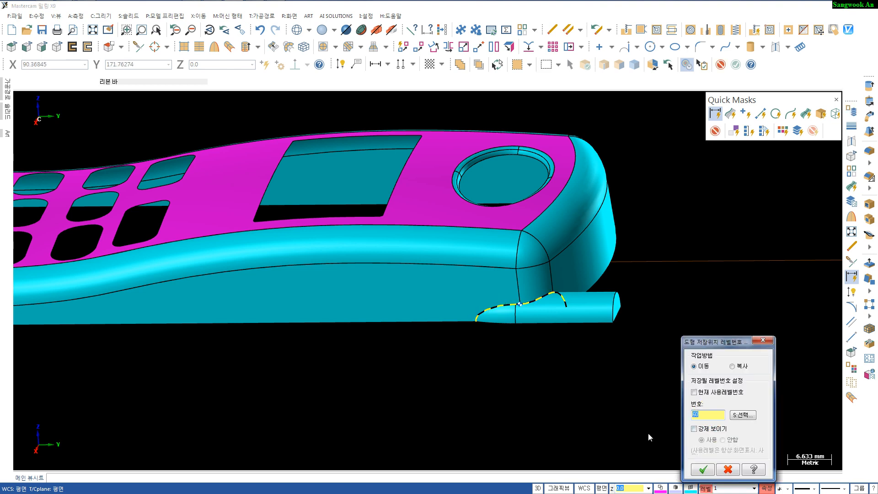
click(703, 470)
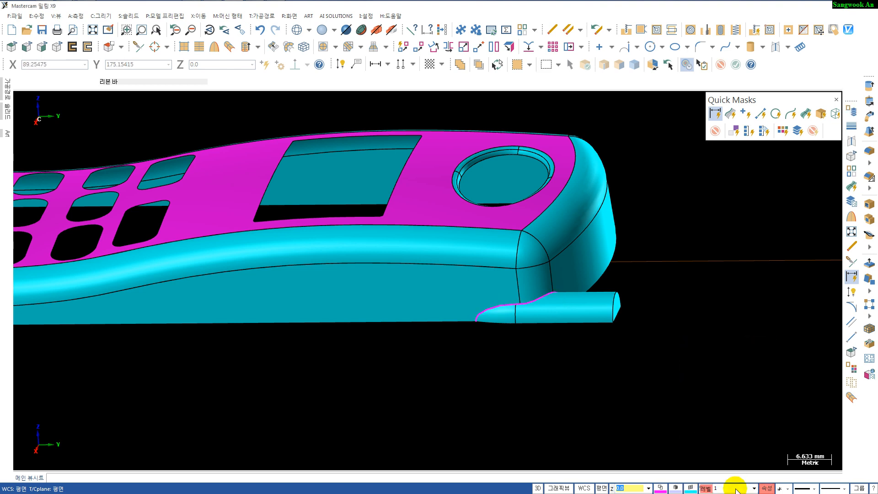
- Name level 70 "intersection curves" in the level manager
click(709, 488)
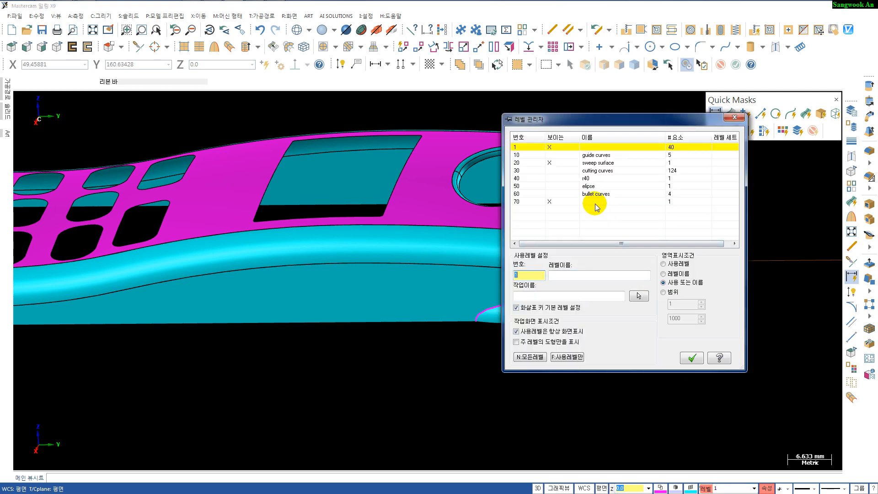
click(595, 203)
click(595, 203)
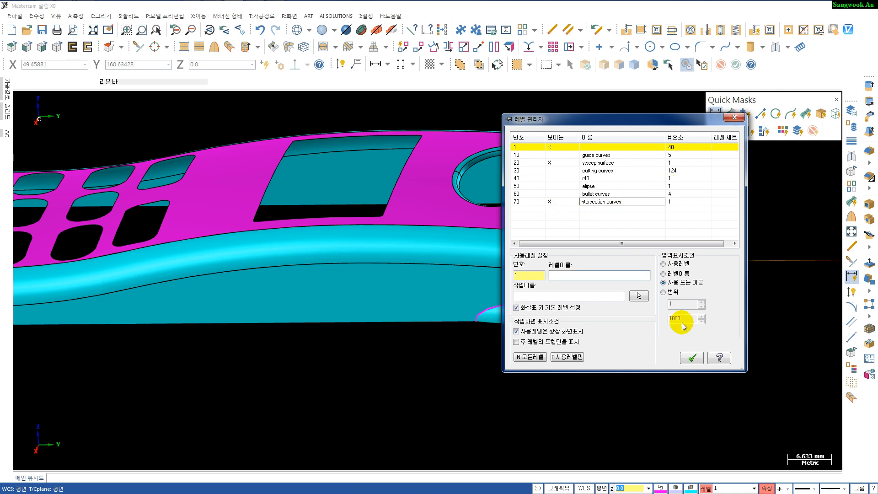
click(691, 358)
- Isolate the side wall surfaces together with the intersection curve, hiding everything else
middle_drag(686, 357, 565, 352)
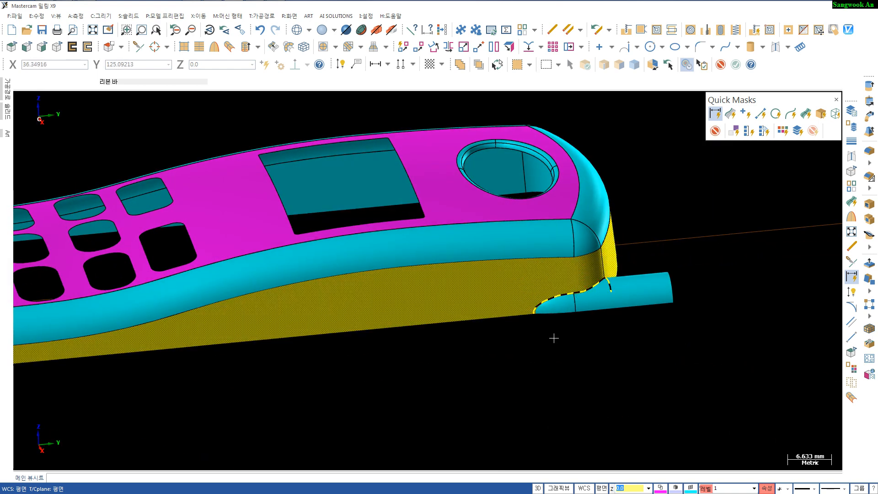
key(alt+e)
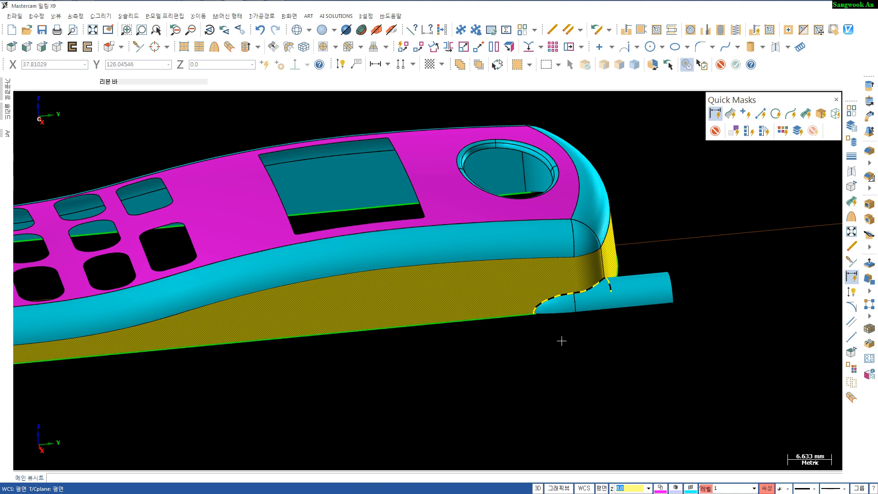
middle_drag(575, 343, 540, 339)
middle_drag(597, 328, 586, 312)
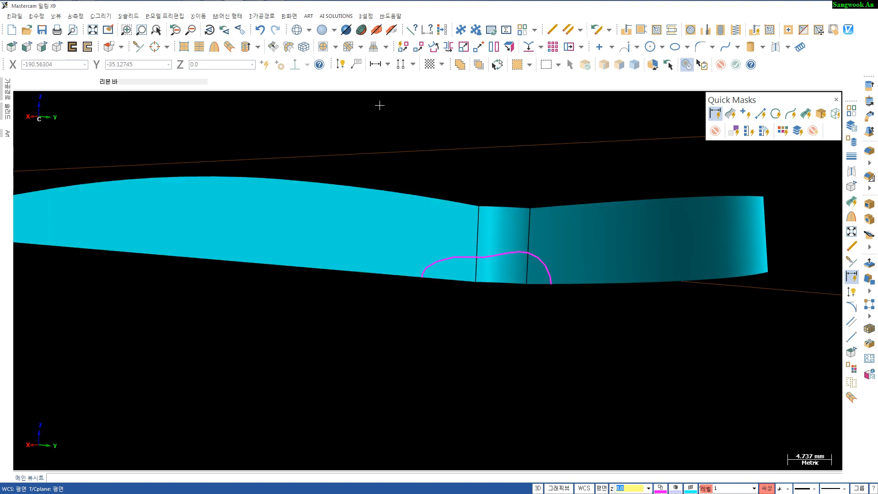
- Trim the three side wall surfaces to the intersection curve, removing the portion inside the curve
click(323, 47)
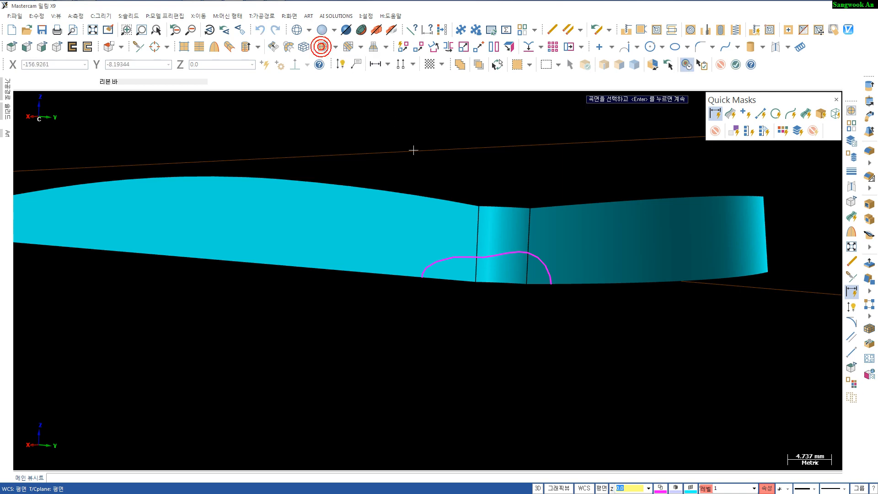
click(425, 226)
click(495, 223)
click(575, 226)
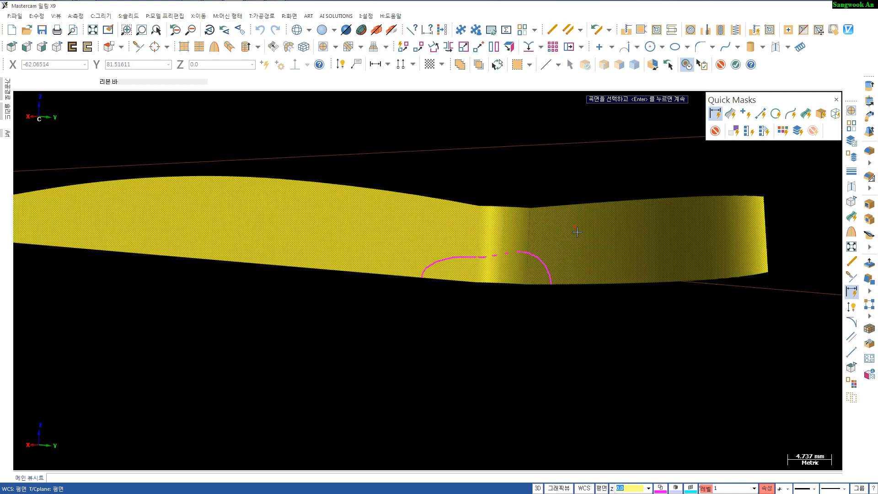
key(Return)
click(459, 264)
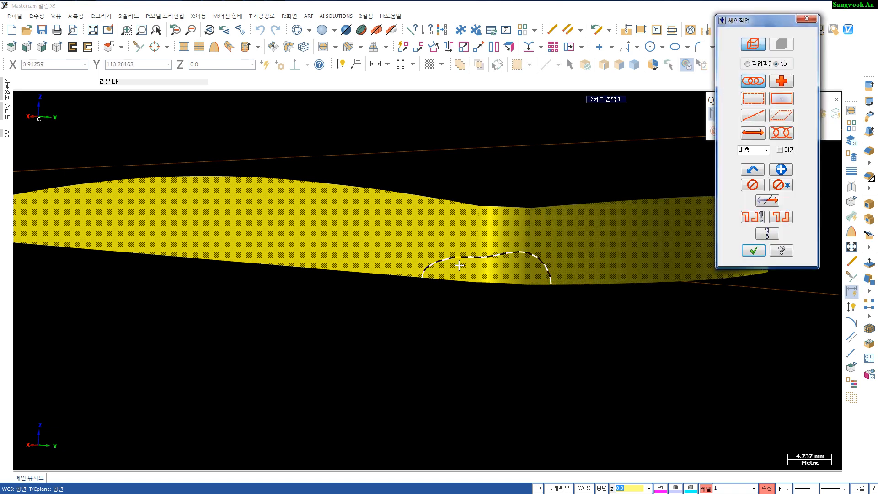
click(430, 259)
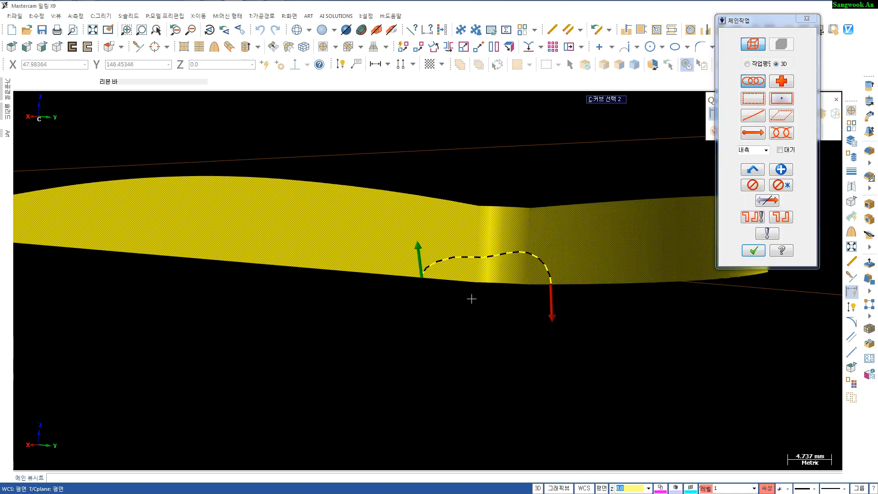
key(Return)
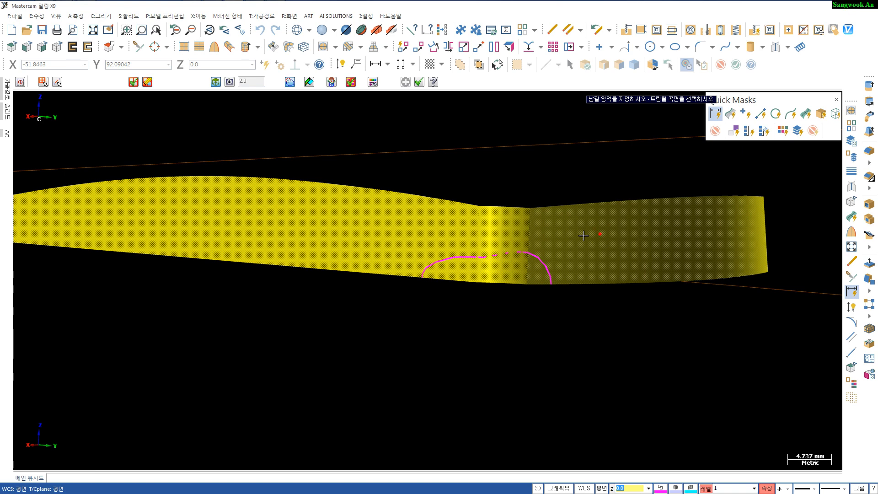
click(595, 235)
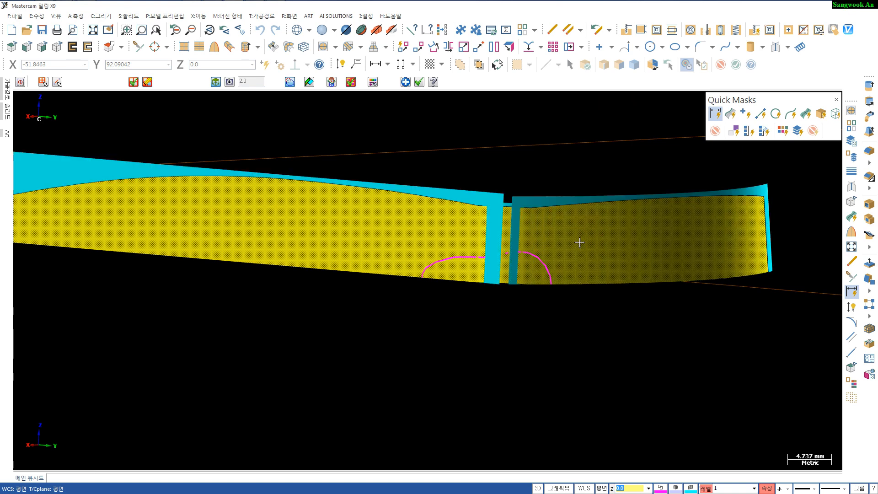
middle_drag(563, 260, 559, 237)
click(598, 260)
scroll(533, 314, down, 2)
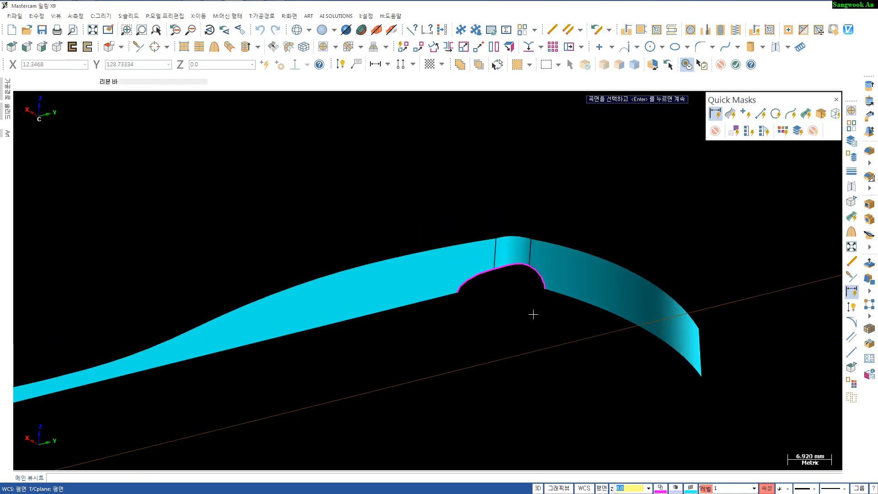
- Show all geometry and trim the revolved side feature's surfaces to the intersection curve, keeping the outer portion
key(alt+e)
middle_drag(537, 312, 534, 347)
scroll(535, 346, down, 1)
mouse_move(526, 406)
middle_down()
mouse_move(516, 372)
mouse_move(515, 398)
mouse_move(494, 372)
mouse_move(486, 323)
mouse_move(468, 325)
mouse_move(468, 310)
mouse_move(471, 355)
mouse_move(467, 308)
middle_up()
scroll(506, 406, up, 1)
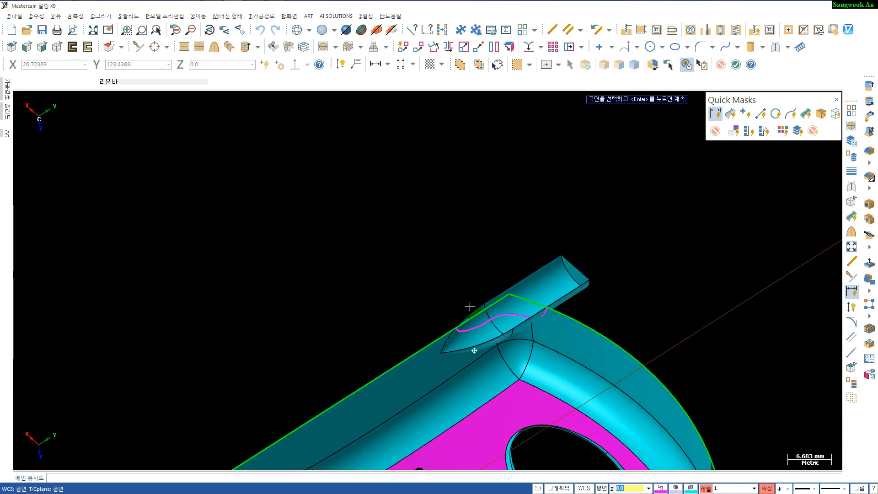
middle_drag(520, 375, 488, 309)
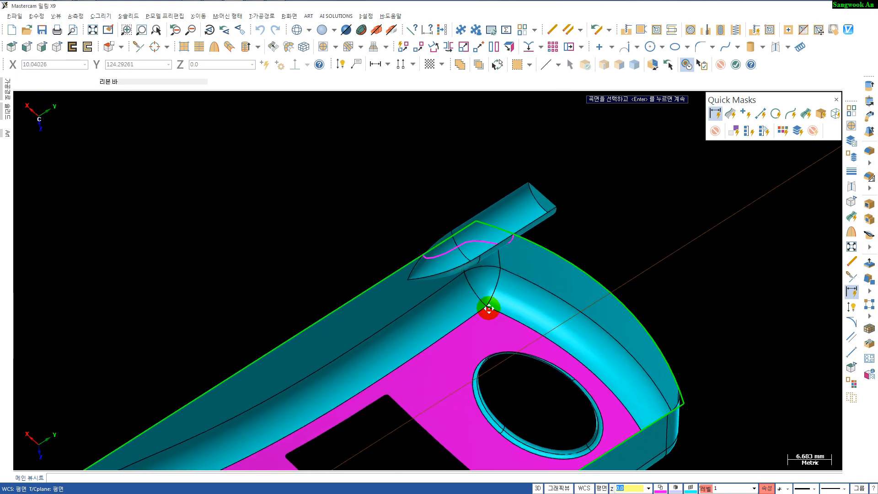
click(455, 256)
click(516, 213)
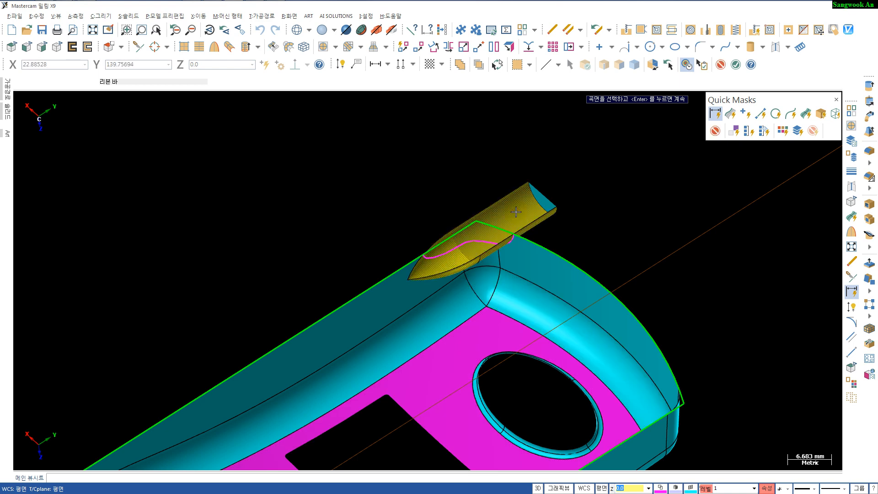
key(Return)
click(458, 256)
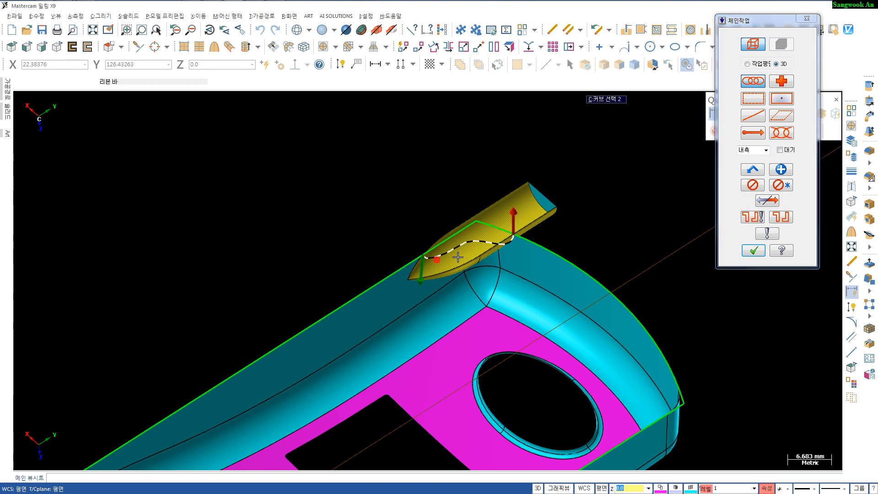
click(531, 275)
key(Return)
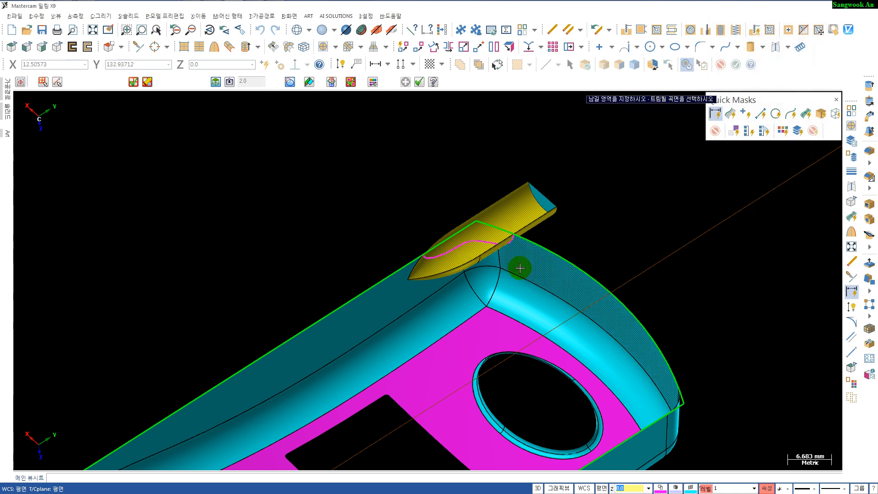
click(509, 212)
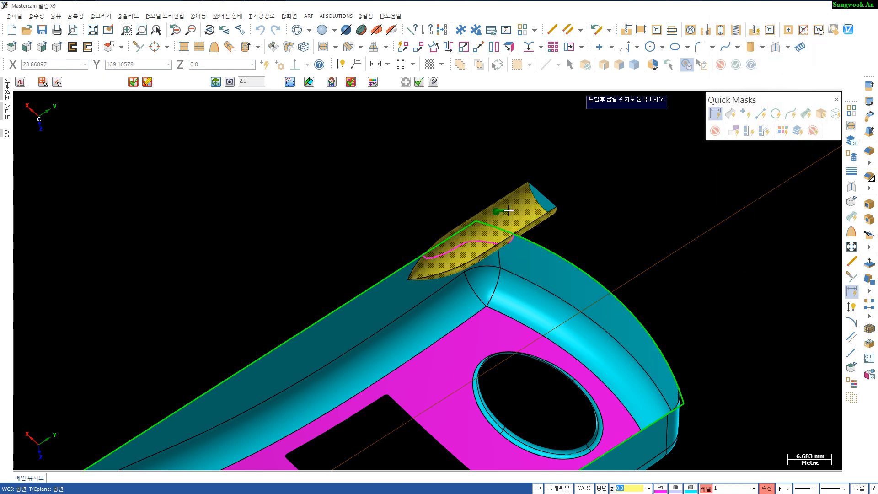
click(508, 211)
middle_drag(571, 222, 487, 326)
click(507, 330)
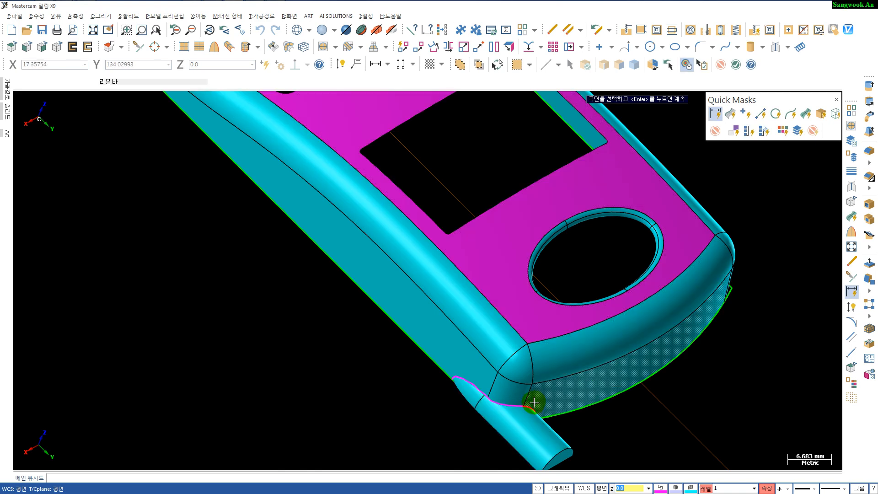
scroll(534, 402, down, 4)
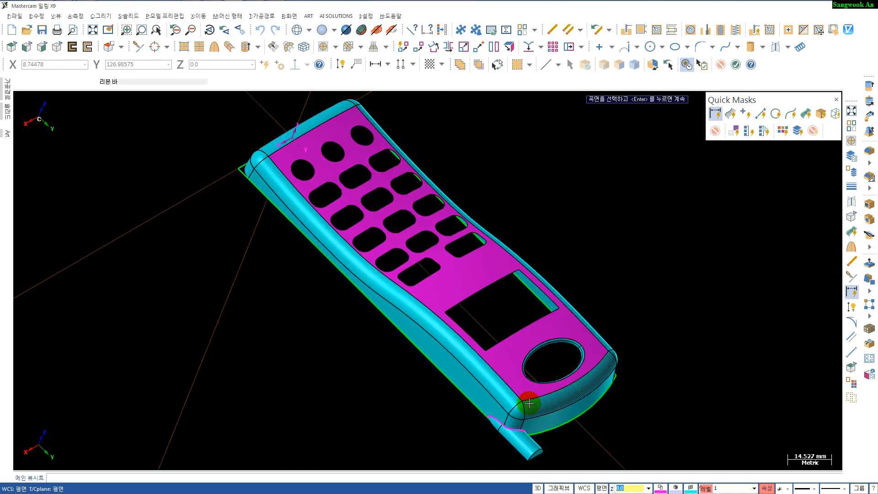
- Hide level 70 with the intersection curves in the level manager
key(alt+7)
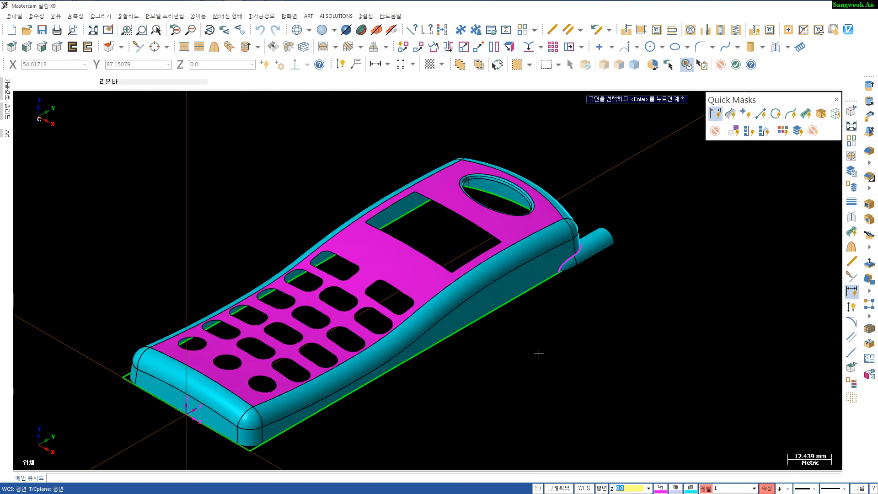
scroll(576, 285, up, 2)
click(704, 488)
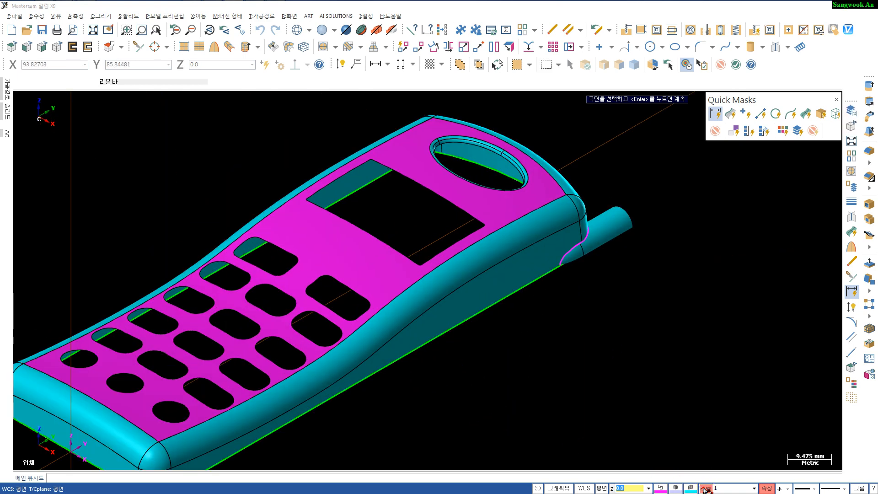
click(559, 202)
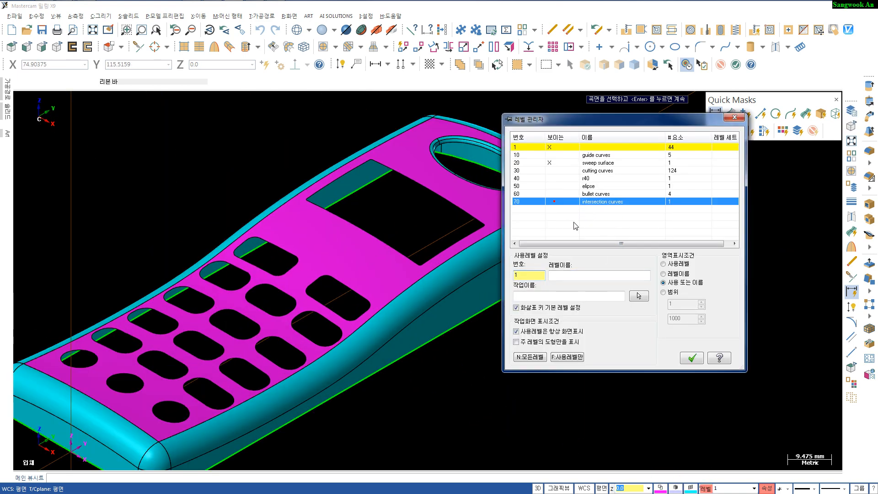
click(692, 357)
- Inspect the finished phone body from the top, front, right and isometric views
scroll(605, 309, up, 1)
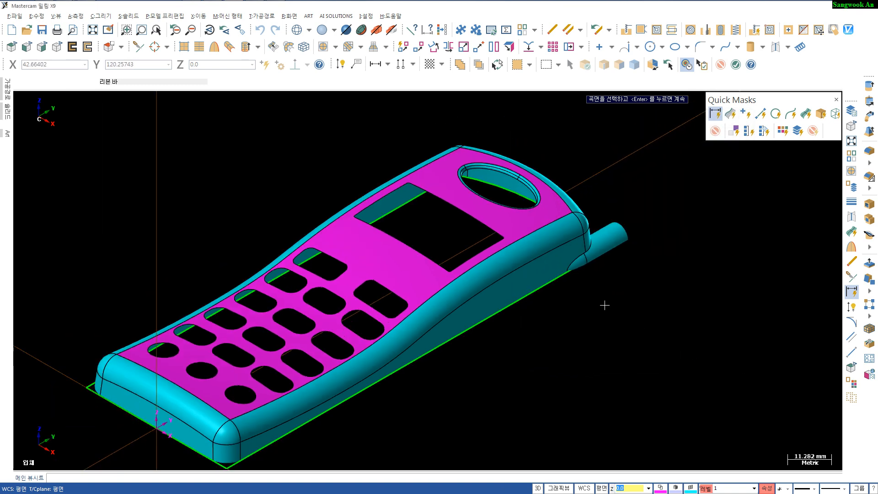
scroll(604, 310, down, 1)
click(806, 114)
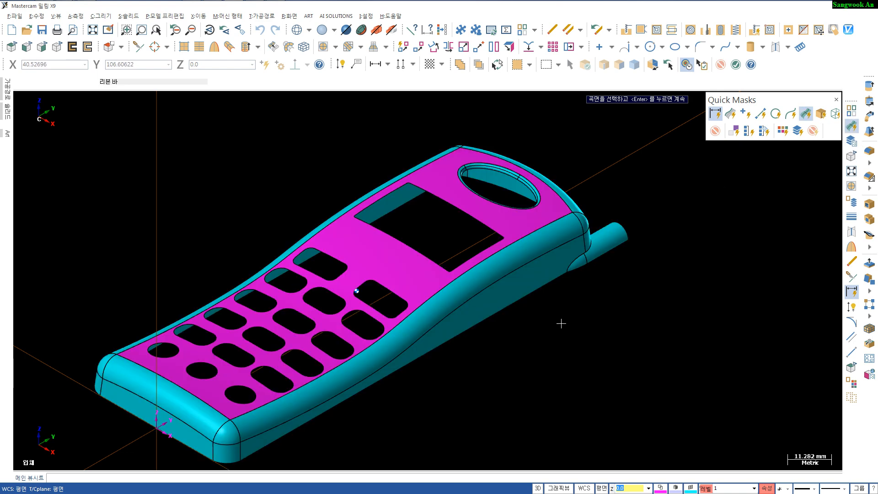
scroll(590, 300, down, 1)
middle_drag(582, 309, 564, 311)
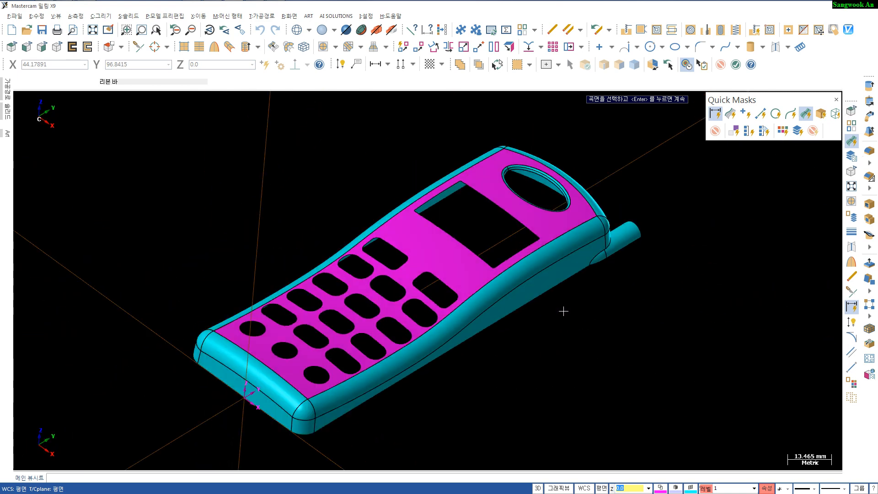
key(alt+1)
key(alt+F1)
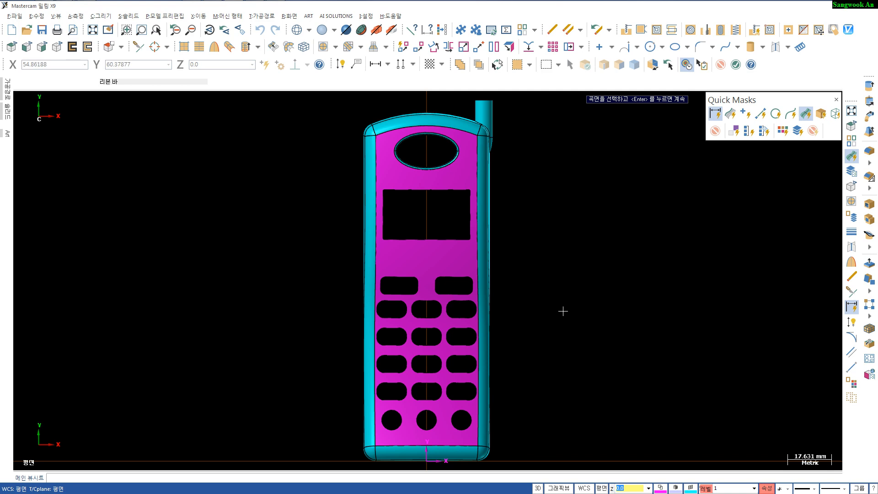
key(alt+2)
scroll(563, 309, down, 5)
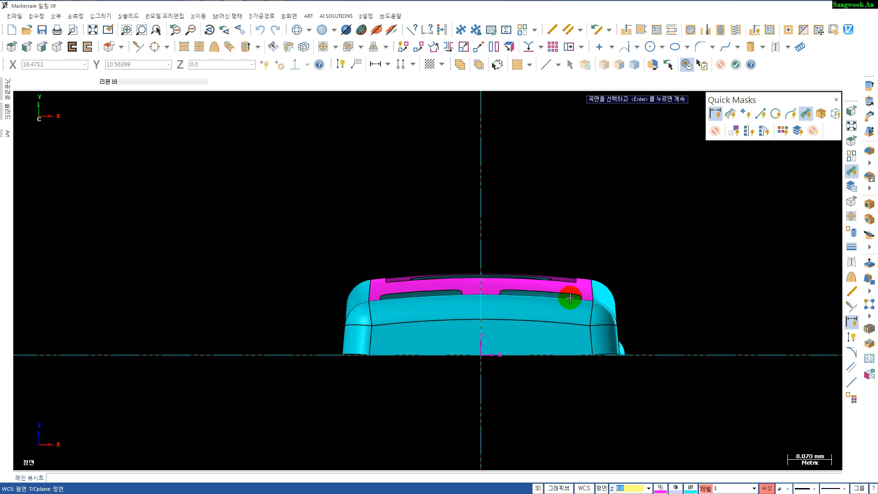
key(alt+5)
scroll(387, 368, up, 2)
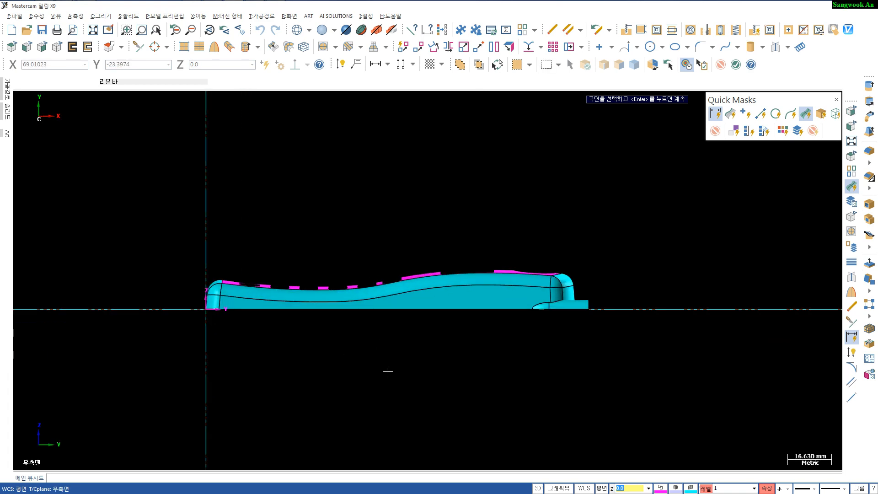
key(alt+7)
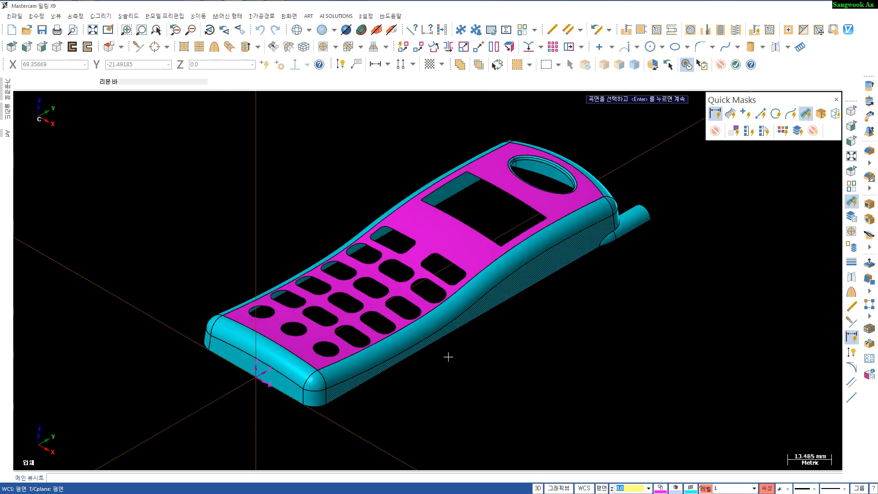
scroll(500, 355, down, 1)
mouse_move(500, 355)
middle_down()
mouse_move(487, 328)
mouse_move(492, 344)
middle_up()
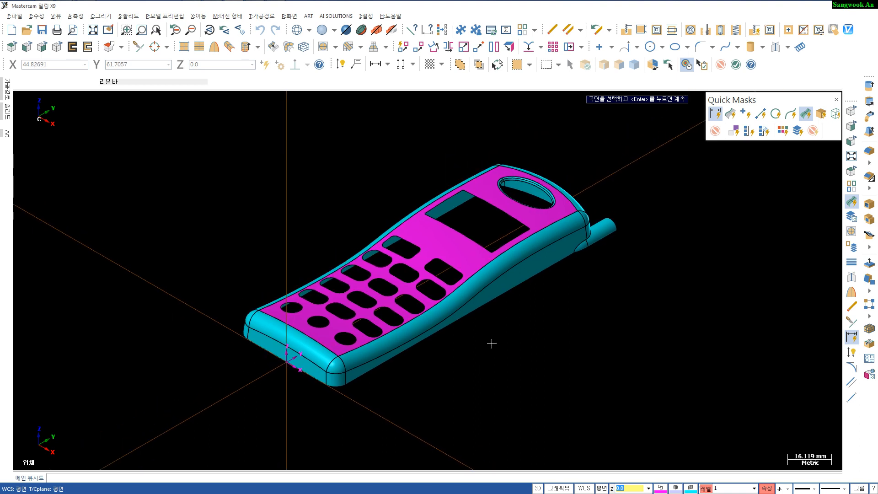